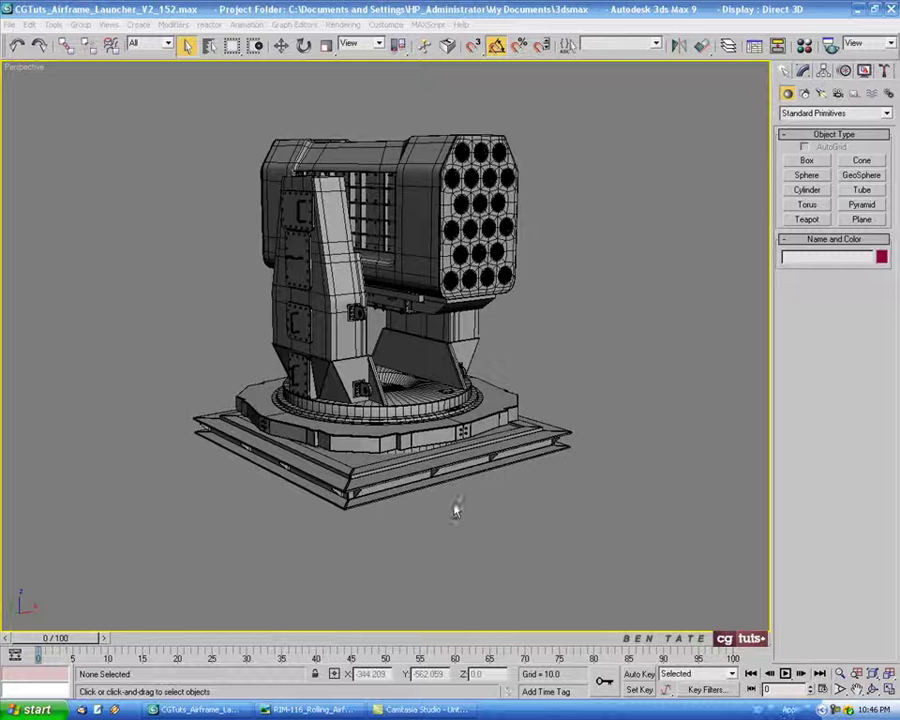
Select the leg, its base bracket pieces and ring bracket, then Hide Unselected
scroll(464, 508, up, 5)
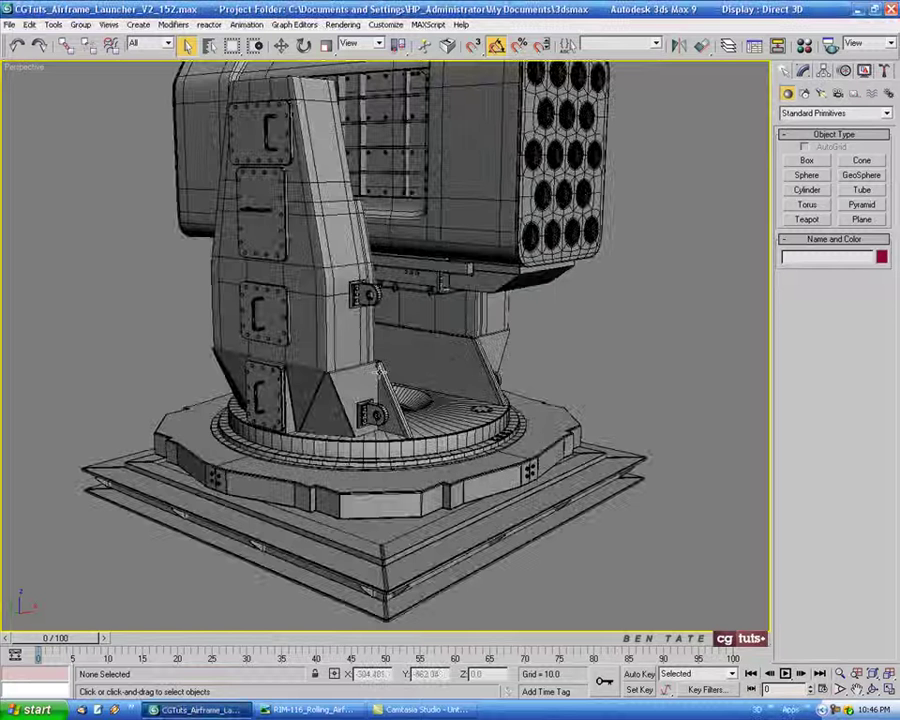
click(351, 325)
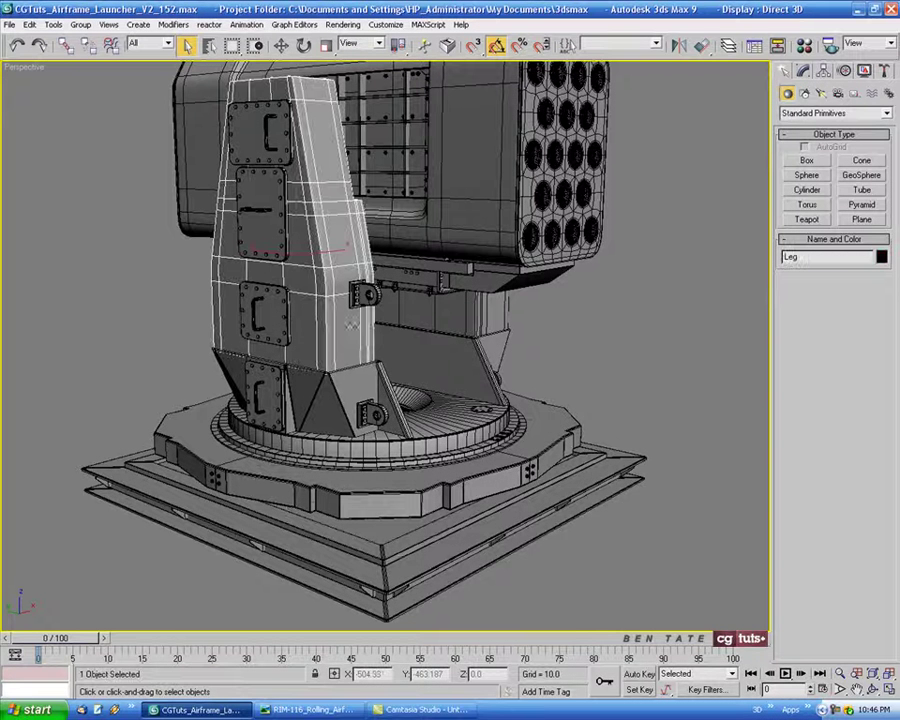
ctrl+click(362, 376)
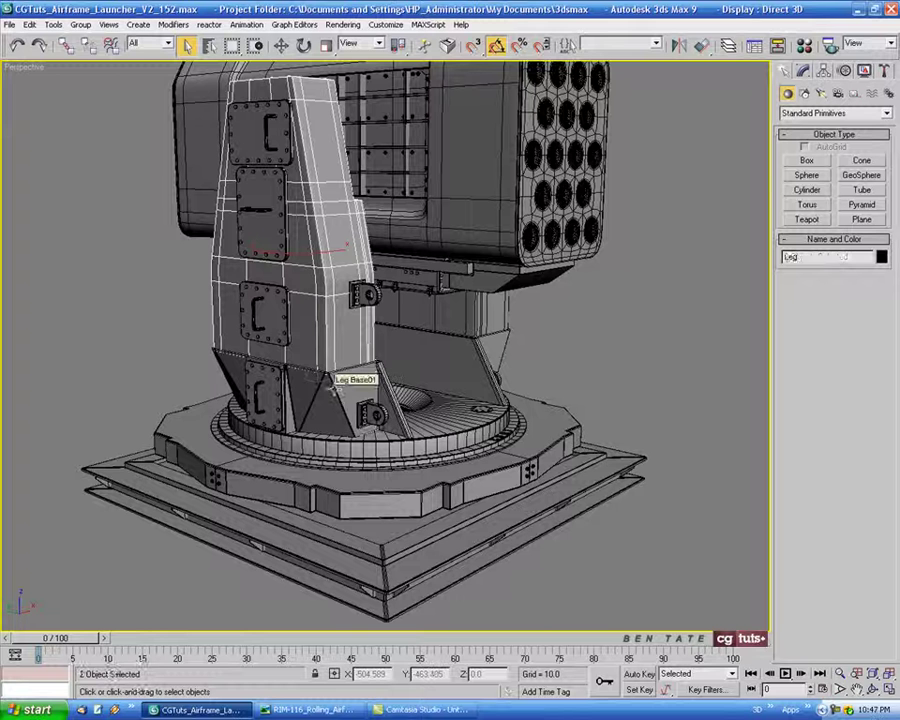
ctrl+click(334, 389)
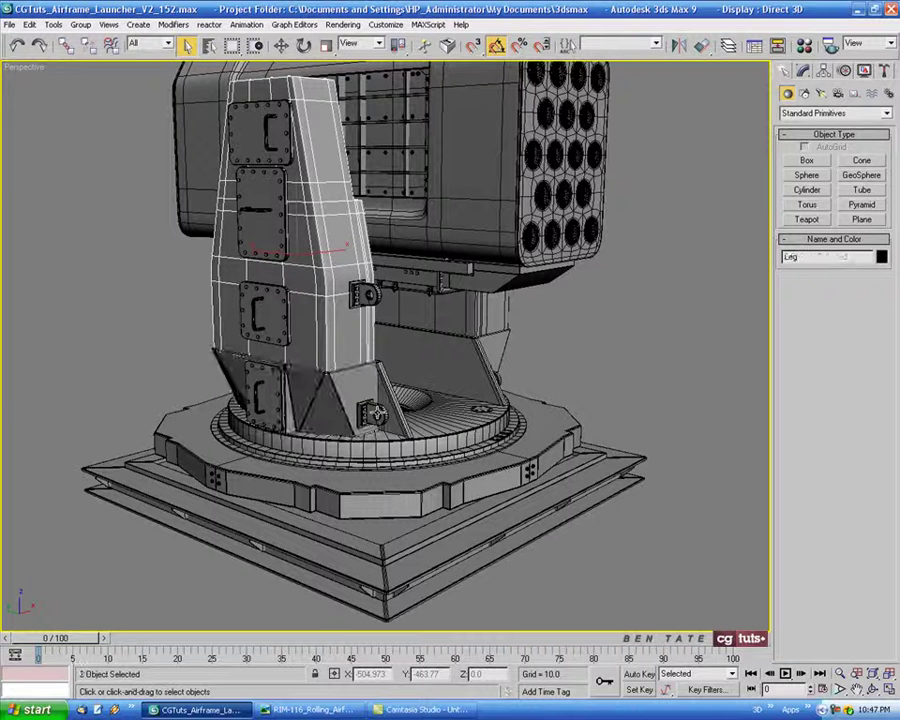
ctrl+click(369, 413)
scroll(258, 290, up, 4)
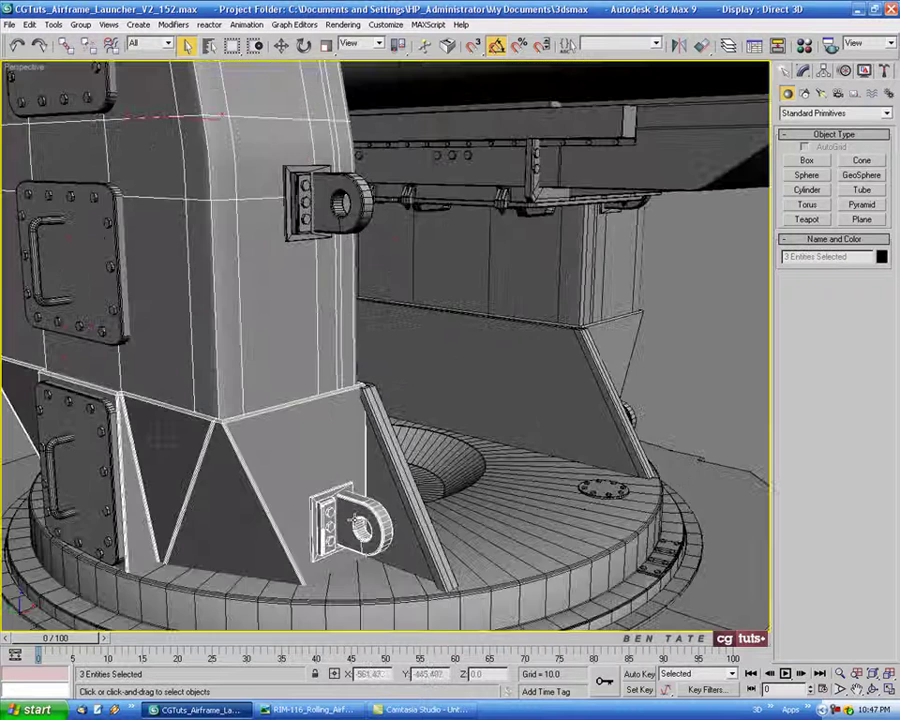
scroll(253, 364, down, 2)
right_click(398, 430)
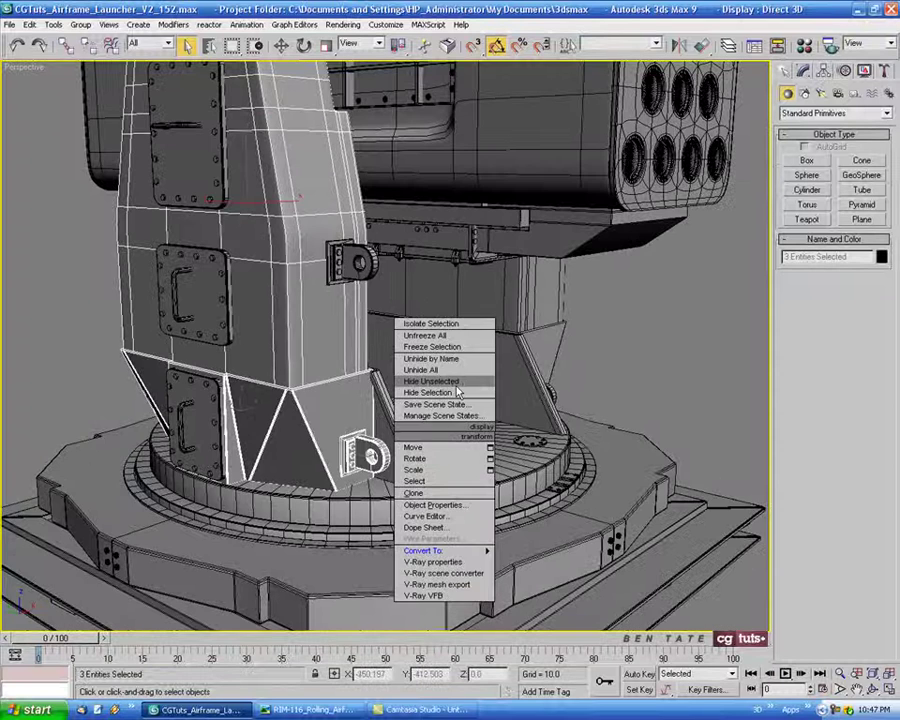
click(440, 380)
scroll(590, 430, down, 2)
scroll(579, 476, down, 3)
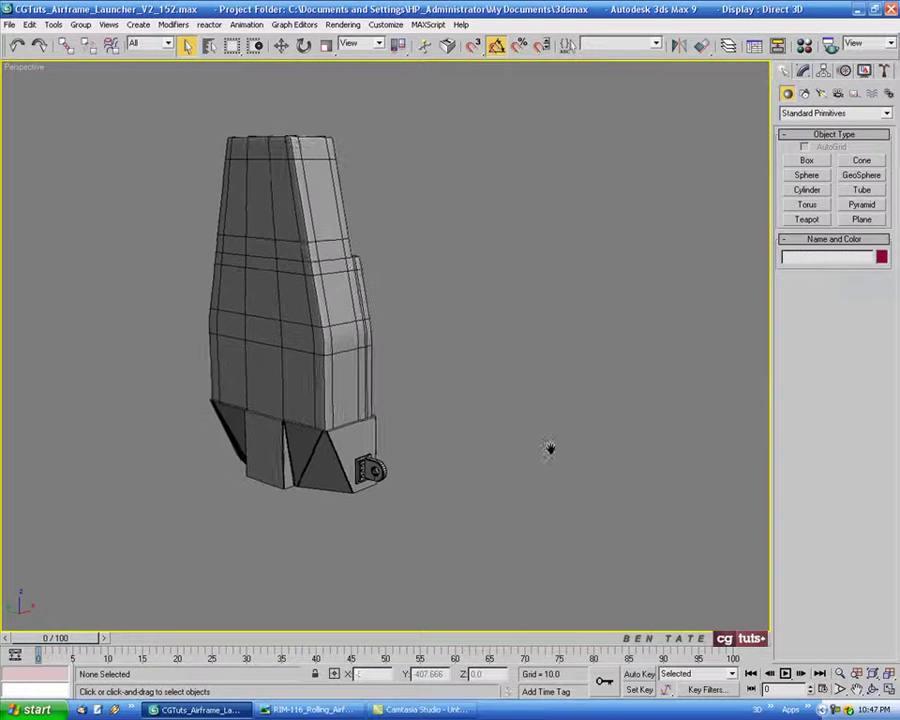
Show the RIM-116 Rolling Airframe Missile Launcher reference photo in Picture and Fax Viewer
key(alt+Tab)
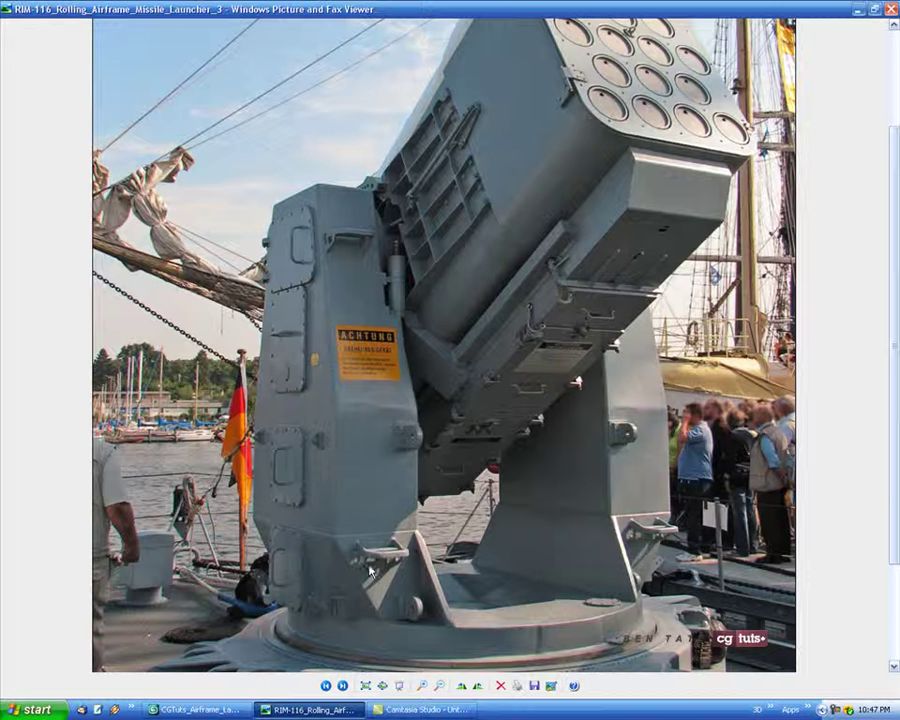
Maximize the Top viewport and frame it around the leg
click(200, 709)
key(alt+w)
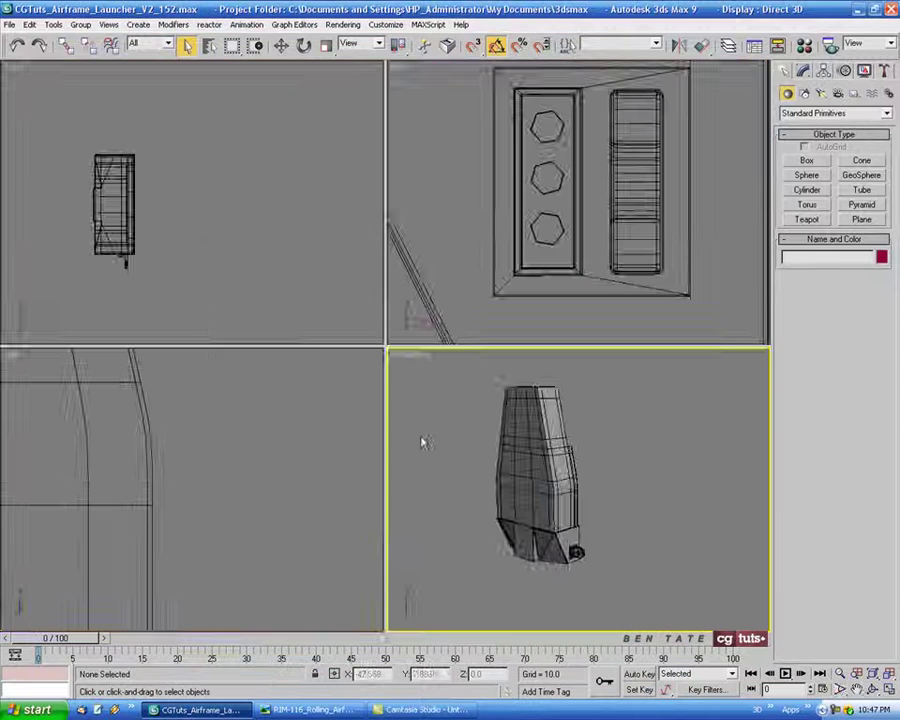
right_click(275, 328)
key(alt+w)
scroll(290, 315, up, 1)
scroll(300, 340, up, 5)
mouse_move(254, 416)
middle_down()
mouse_move(315, 390)
mouse_move(326, 372)
middle_up()
scroll(315, 390, up, 5)
scroll(332, 414, down, 2)
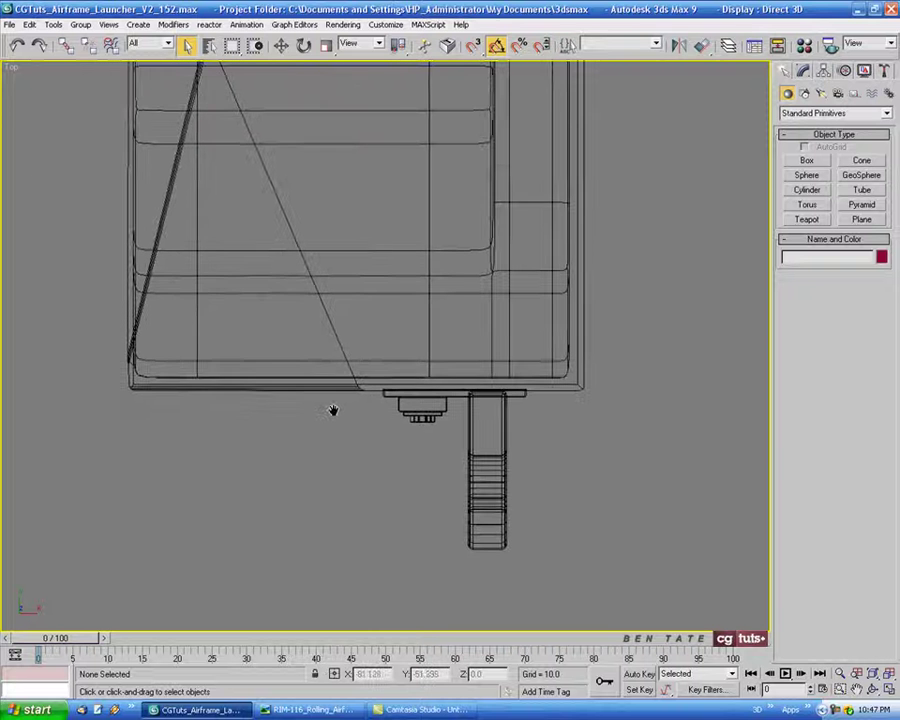
middle_drag(685, 176, 700, 178)
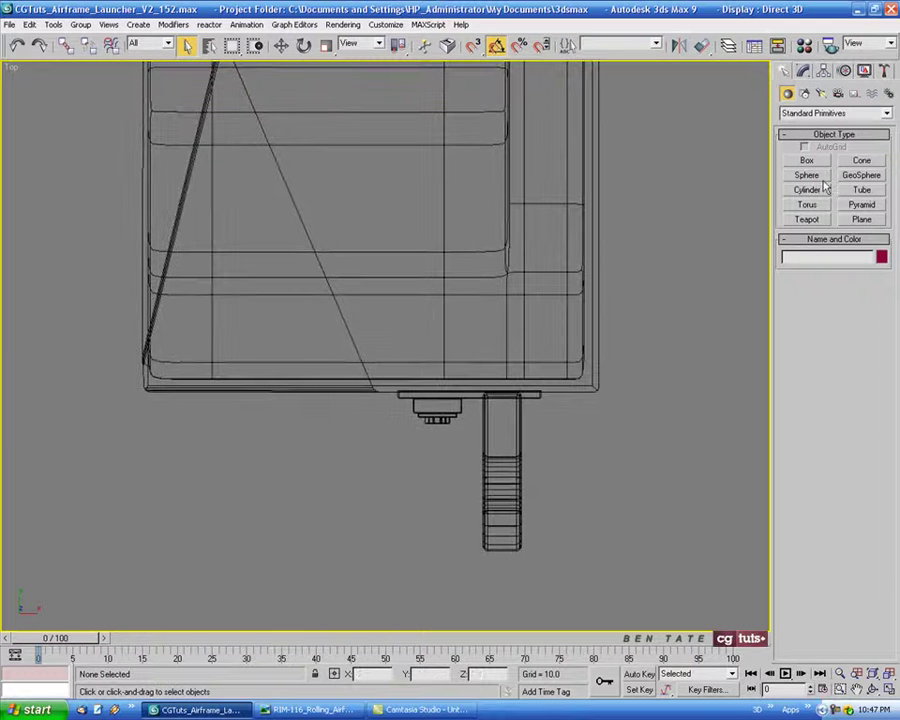
Draw a tube beside the bracket with Radius 1 14, Radius 2 11, Height 3
click(876, 191)
middle_drag(310, 436, 300, 397)
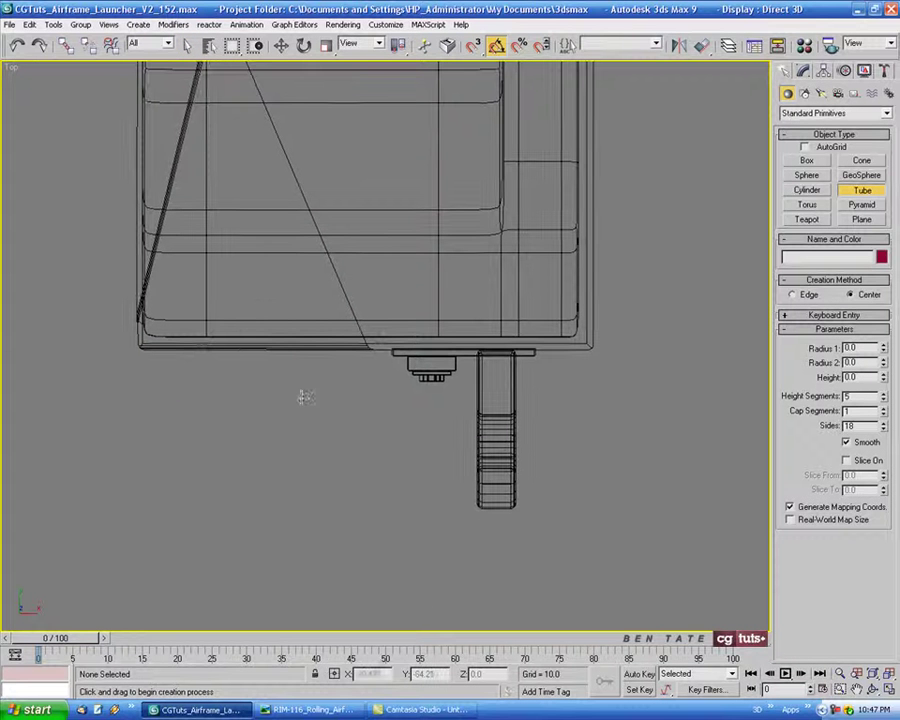
mouse_move(298, 405)
mouse_down()
mouse_move(338, 459)
mouse_move(352, 519)
mouse_up()
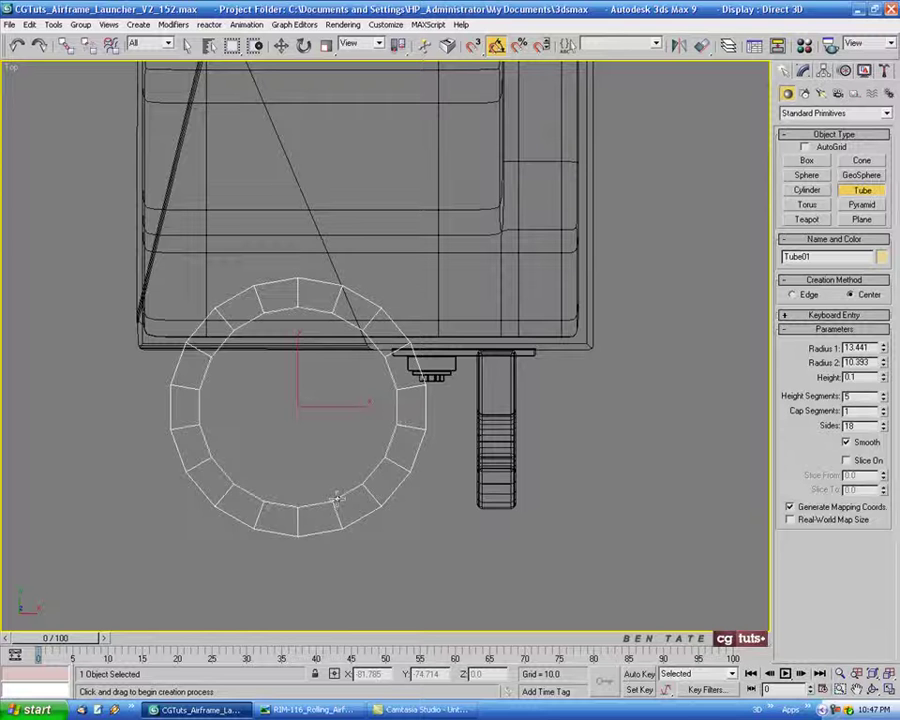
click(336, 499)
middle_drag(480, 426, 469, 436)
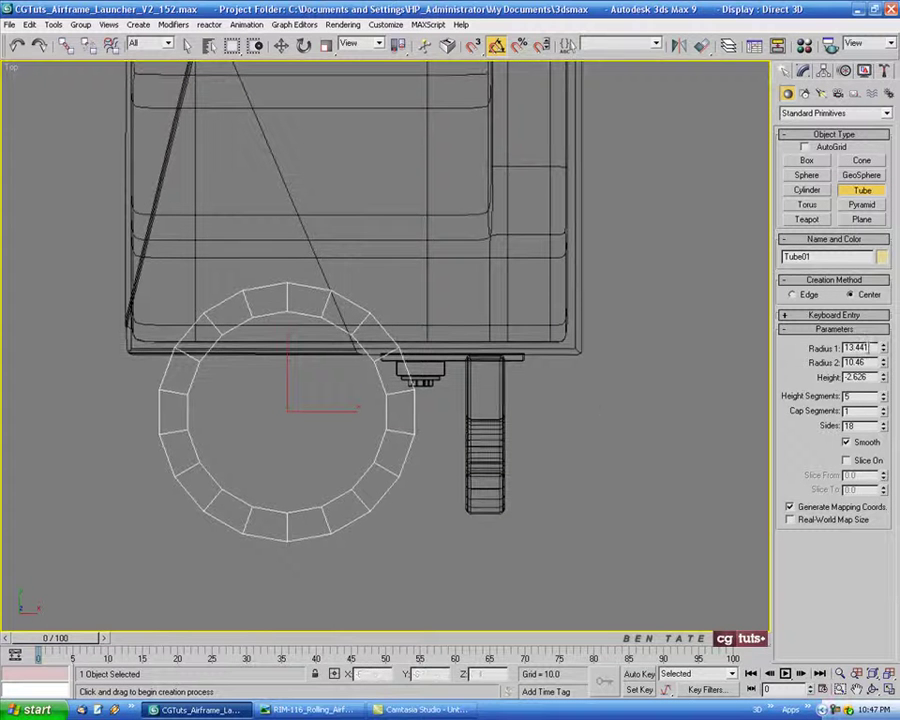
text(1)
key(Tab)
text(11)
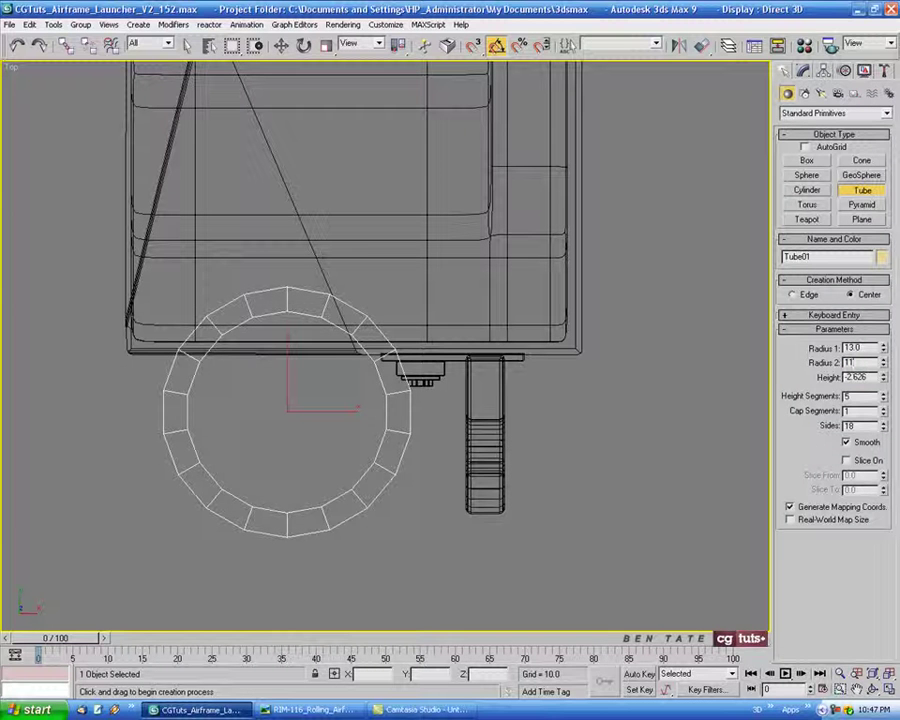
key(Tab)
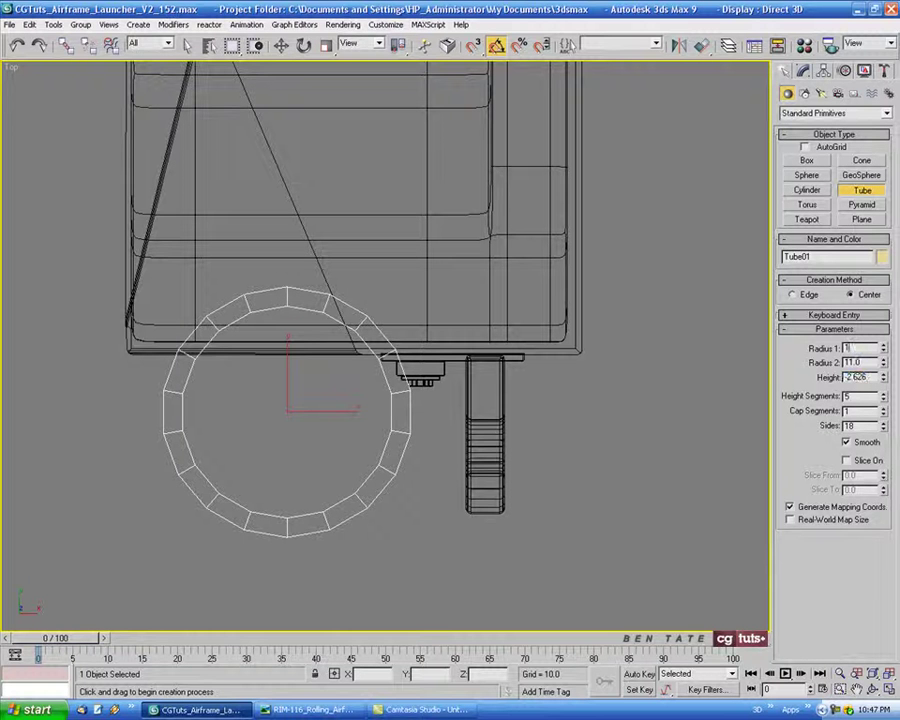
text(4)
key(Return)
key(Tab)
key(Tab)
text(3)
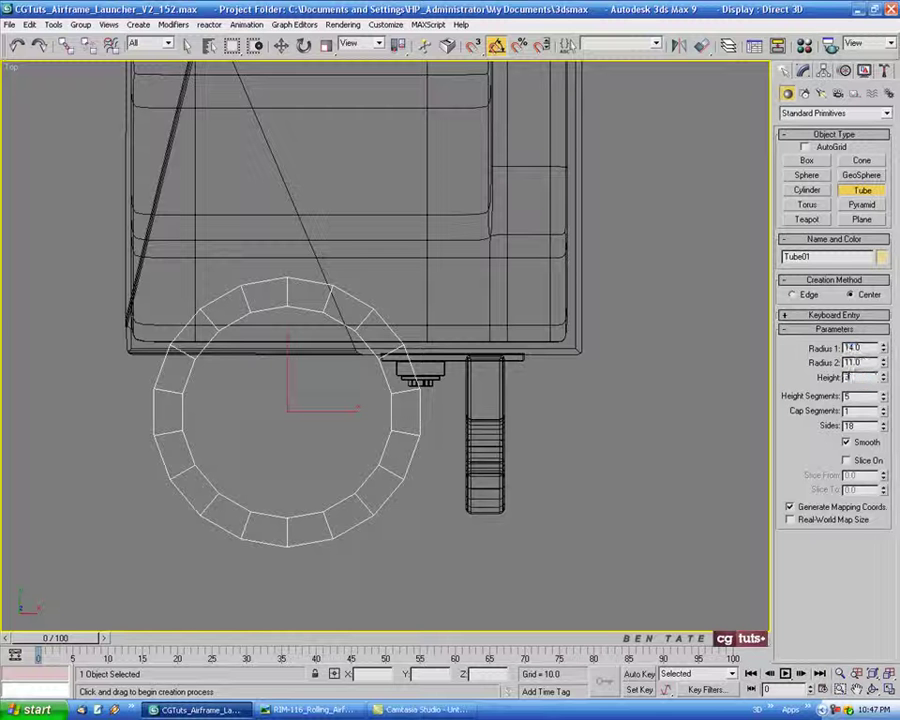
Move Tube01 down along Z in Perspective to the leg's base bracket
middle_drag(532, 444, 549, 432)
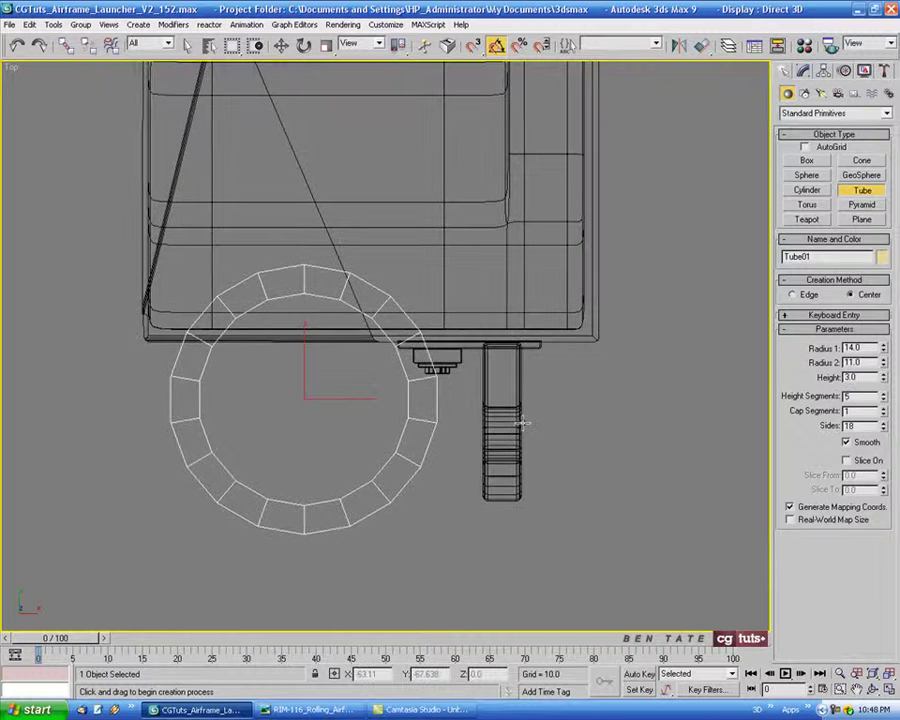
click(281, 45)
middle_drag(311, 184, 301, 166)
key(alt+w)
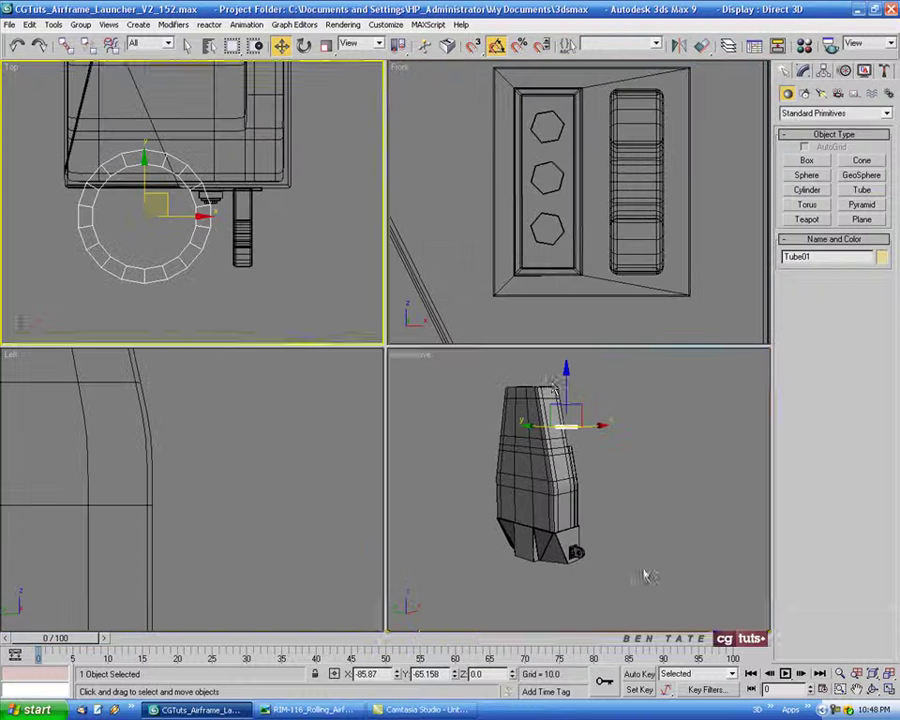
middle_click(603, 495)
drag(565, 385, 566, 493)
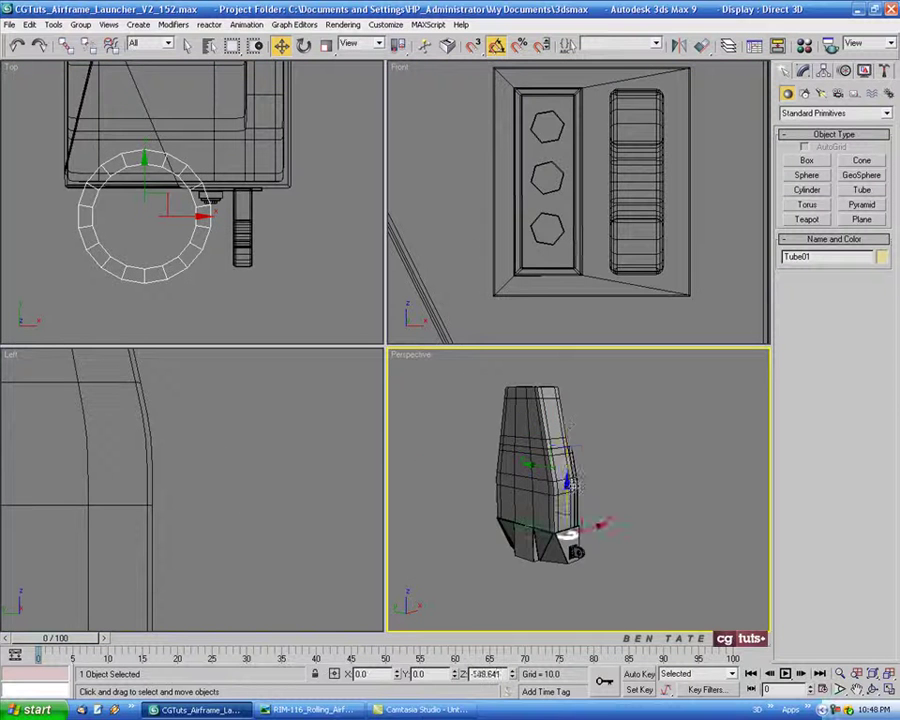
key(alt+w)
Orbit around the leg base and compare the ring against the reference photo
scroll(486, 502, up, 3)
alt+middle_drag(476, 522, 456, 406)
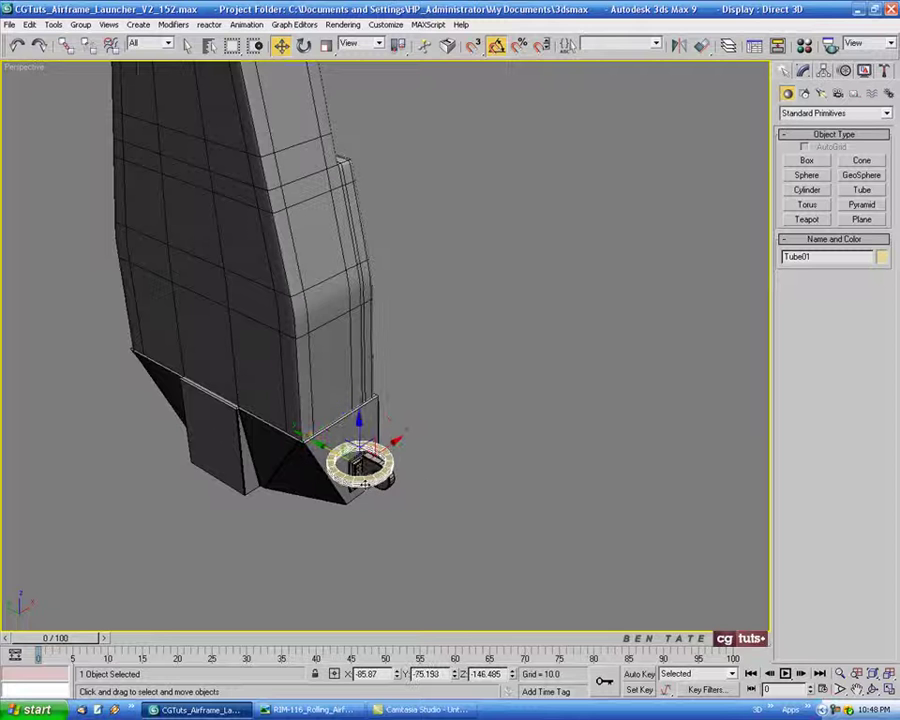
key(alt+Tab)
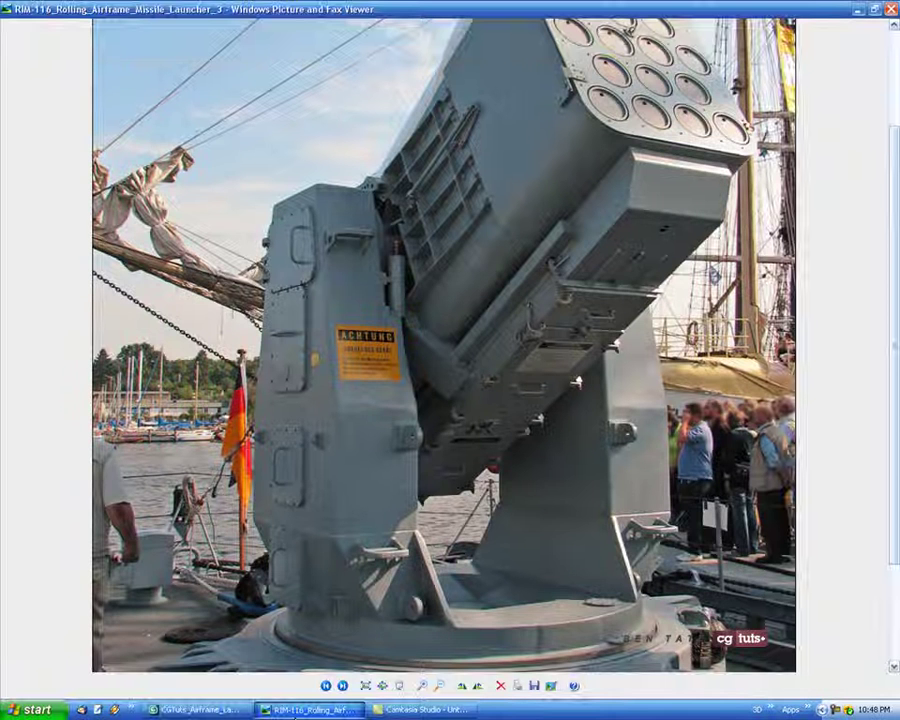
key(alt+Tab)
mouse_move(508, 482)
alt+middle_down()
mouse_move(466, 474)
mouse_move(433, 432)
mouse_move(476, 402)
mouse_move(488, 468)
mouse_move(431, 449)
mouse_move(428, 414)
mouse_move(461, 290)
alt+middle_up()
Set Tube01's Height Segments to 1 in the Modify panel
scroll(428, 414, up, 5)
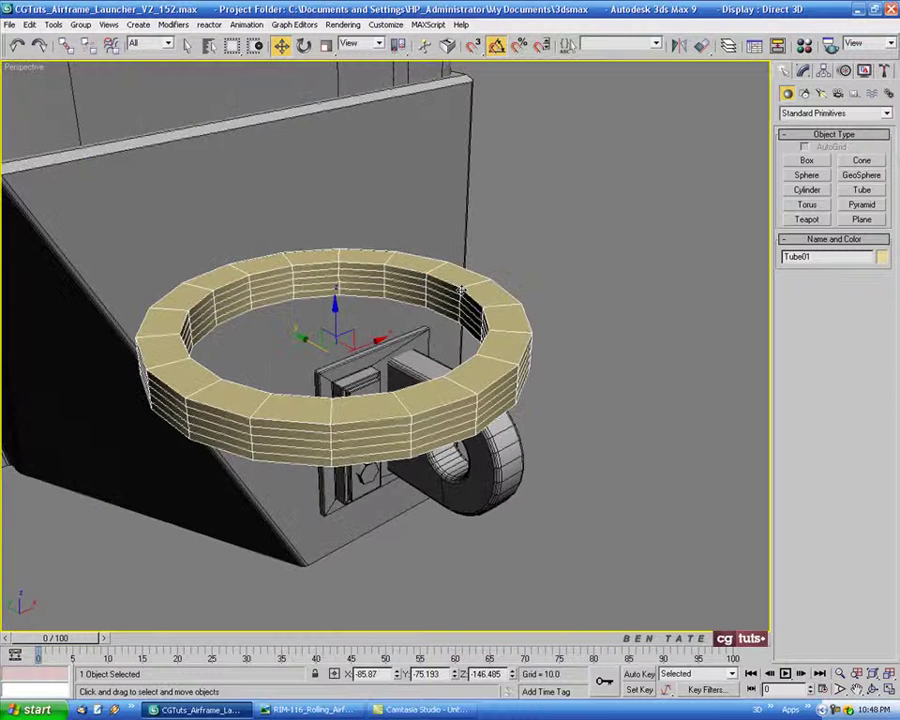
click(803, 70)
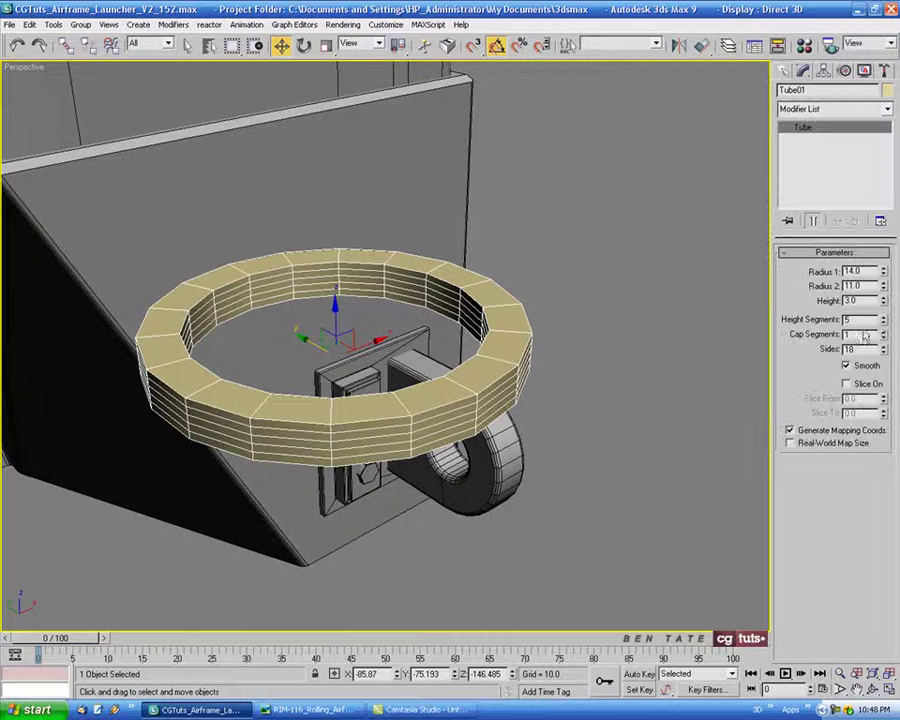
right_click(883, 322)
mouse_move(616, 410)
alt+middle_down()
mouse_move(592, 396)
mouse_move(620, 396)
alt+middle_up()
alt+middle_drag(614, 503, 600, 480)
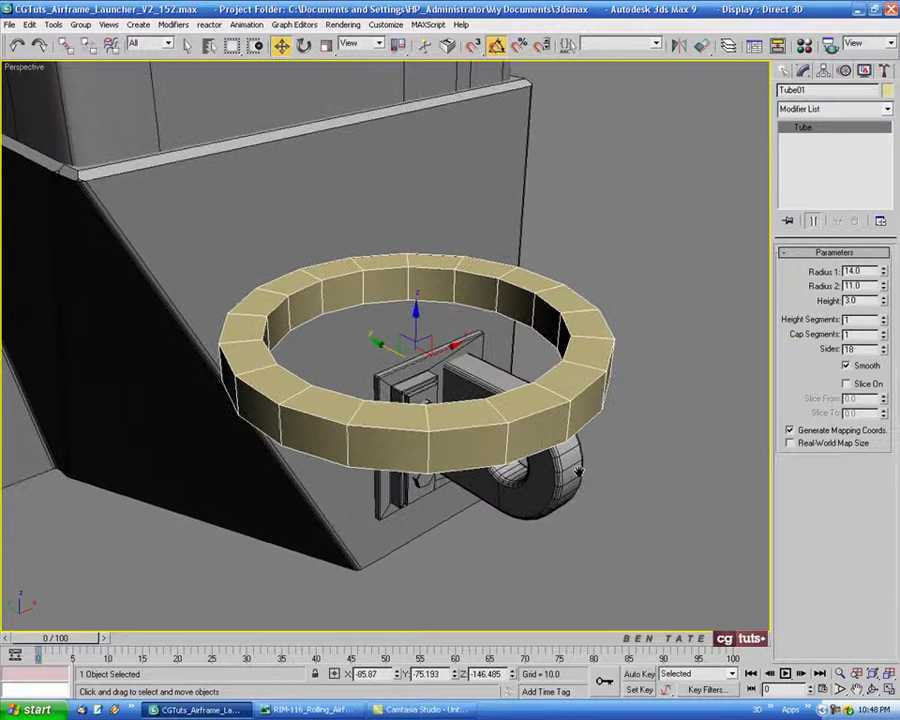
In the maximized Top view, scale the tube to about 60% along Y into an oval
key(alt+w)
right_click(140, 260)
key(alt+w)
scroll(350, 246, up, 2)
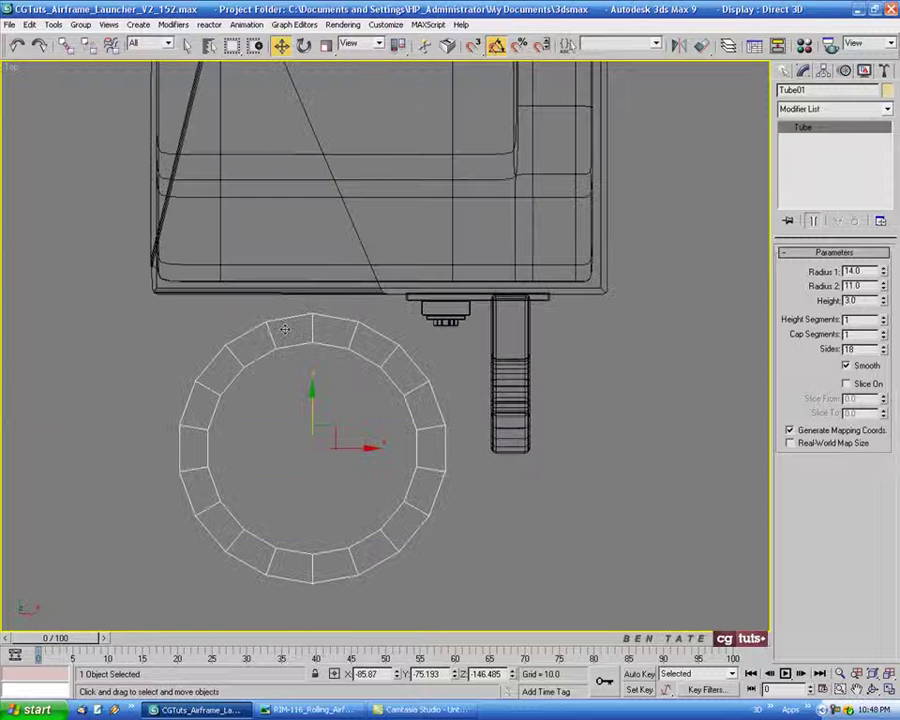
middle_drag(309, 149, 311, 92)
key(r)
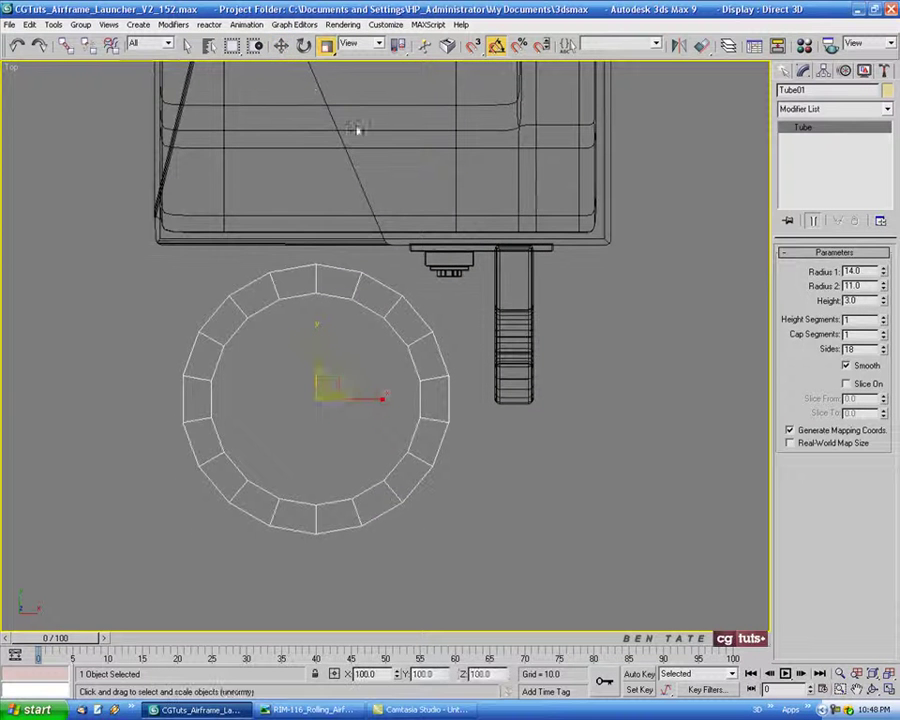
drag(322, 341, 316, 371)
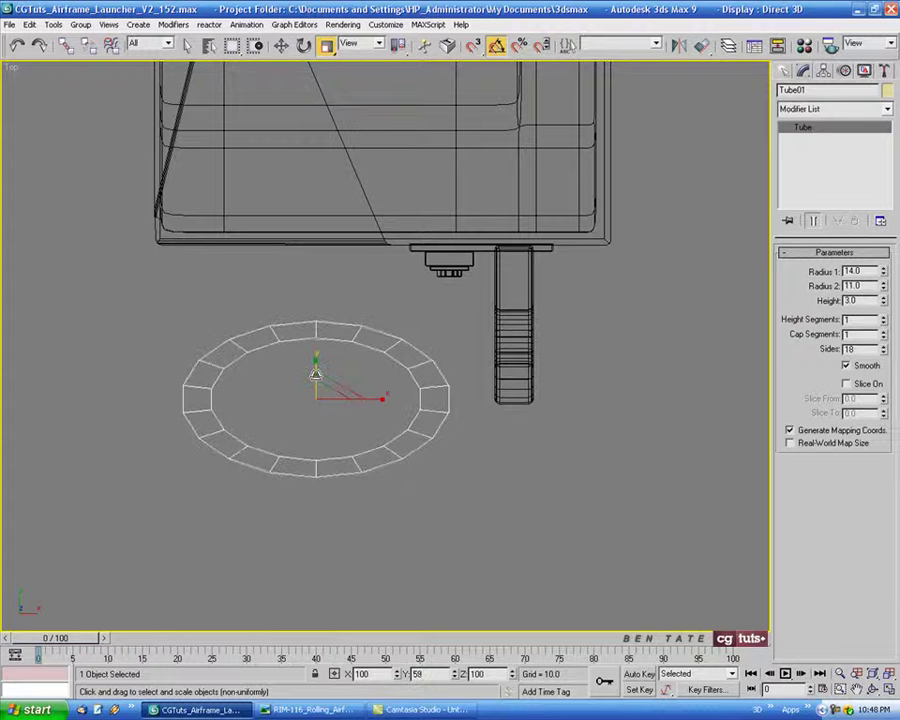
scroll(340, 322, up, 3)
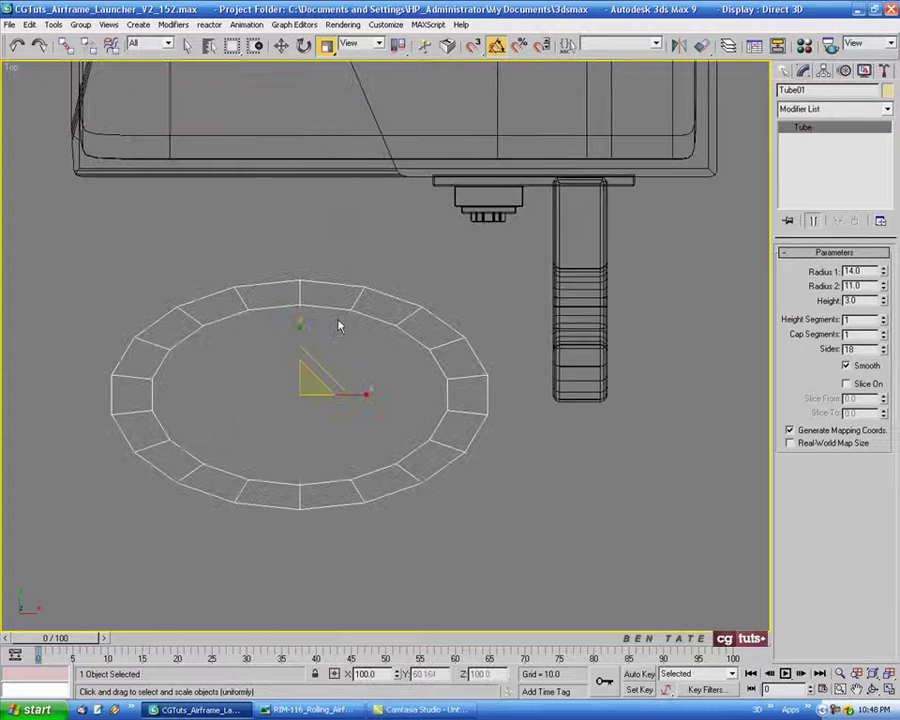
middle_drag(303, 305, 382, 283)
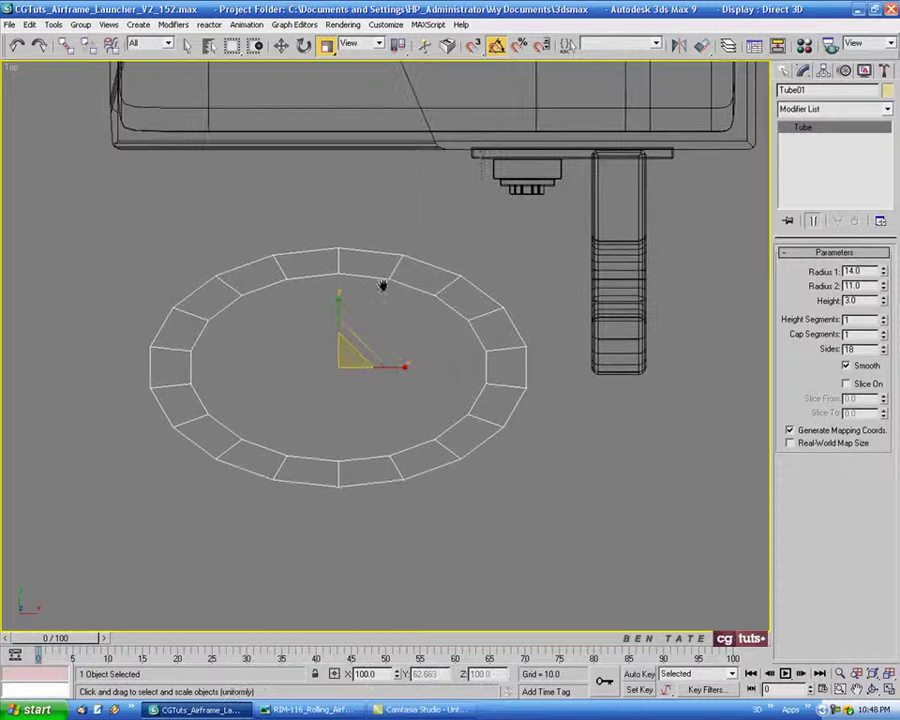
Convert the tube to Editable Poly and remove the top and bottom radial edges
right_click(389, 282)
click(510, 396)
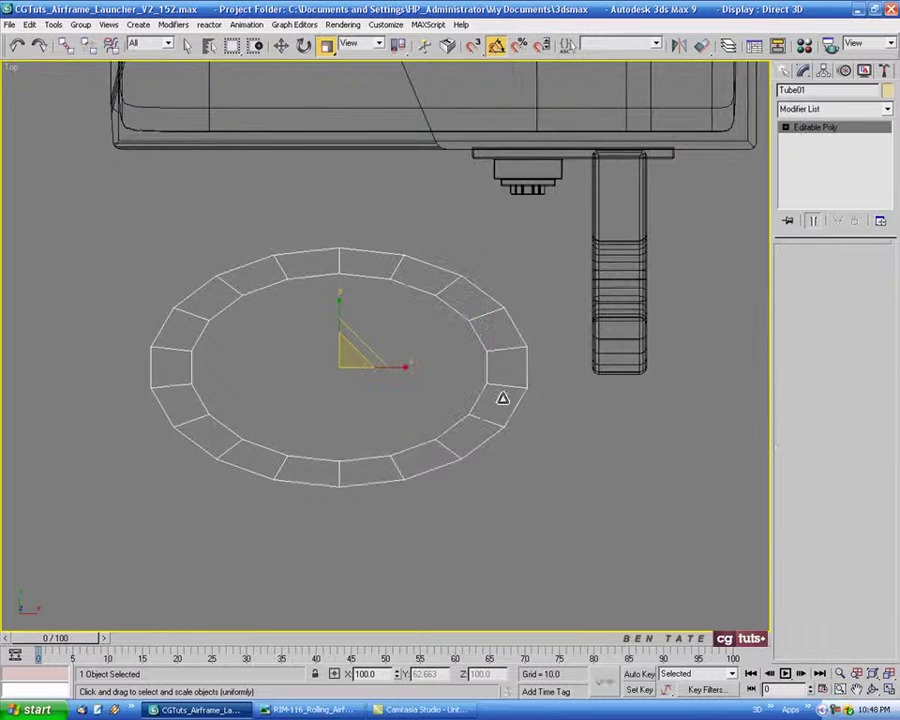
click(822, 270)
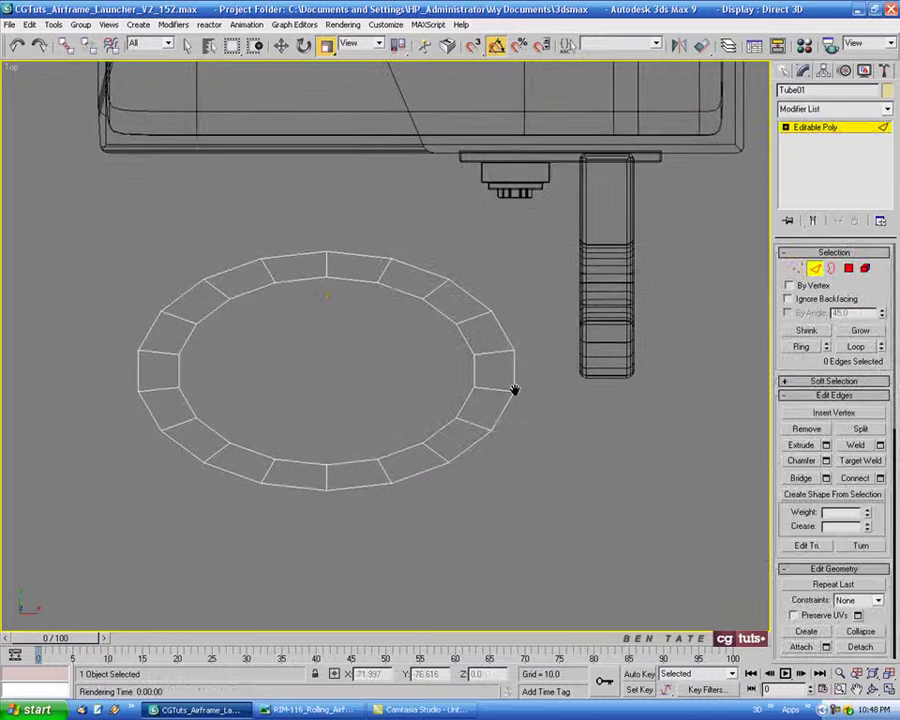
scroll(384, 297, up, 2)
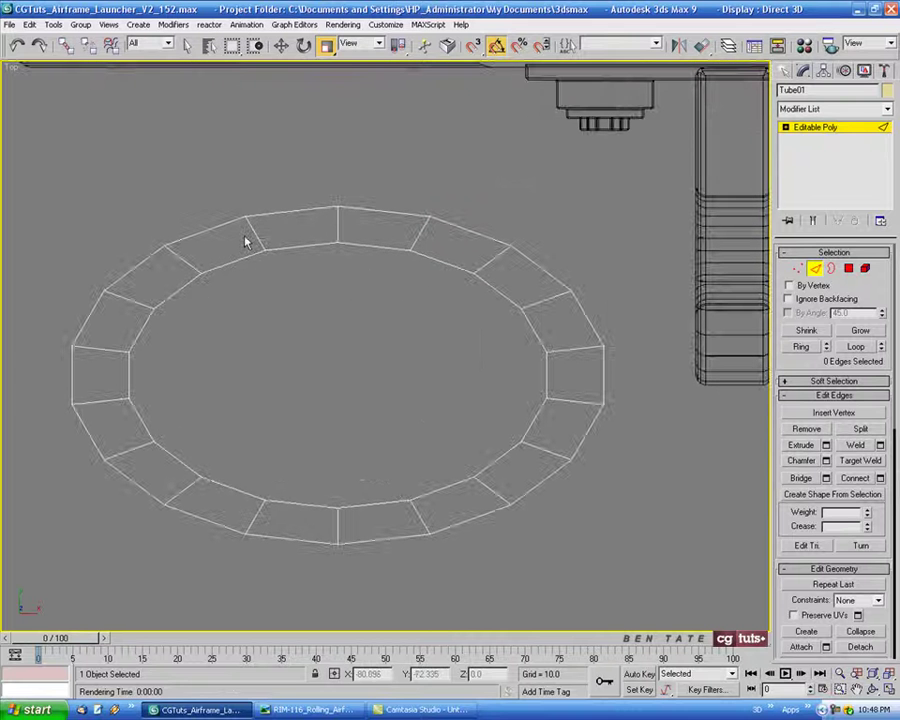
drag(247, 236, 436, 232)
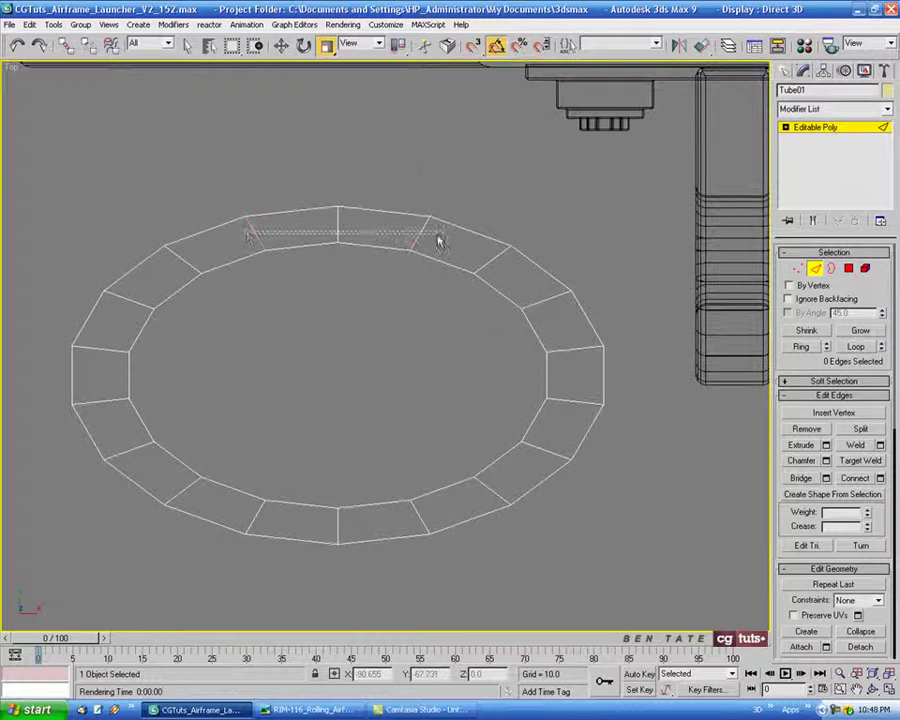
ctrl+drag(233, 523, 435, 532)
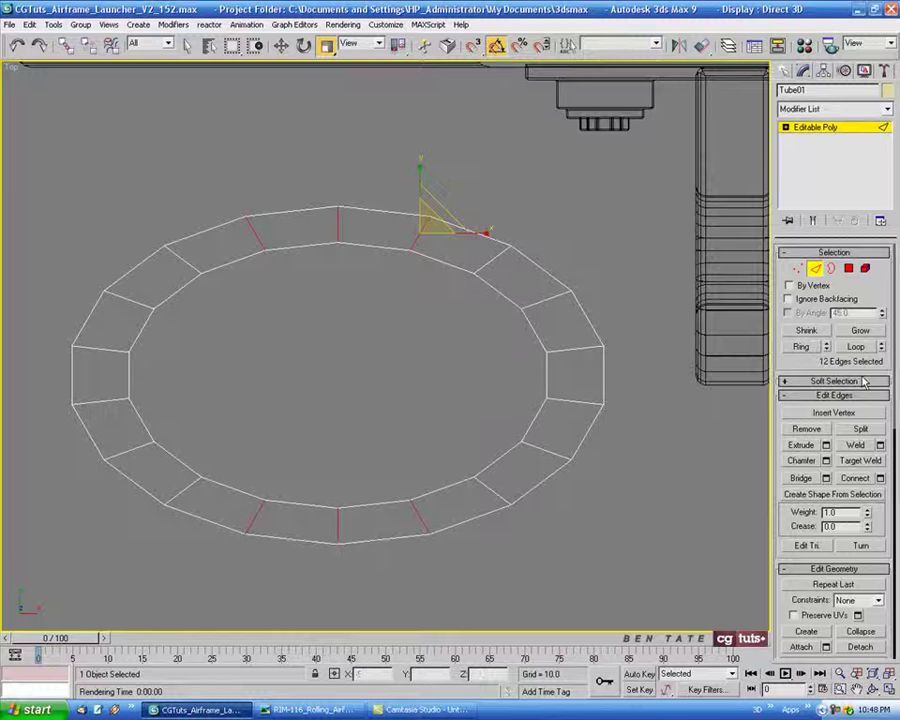
key(ctrl+BackSpace)
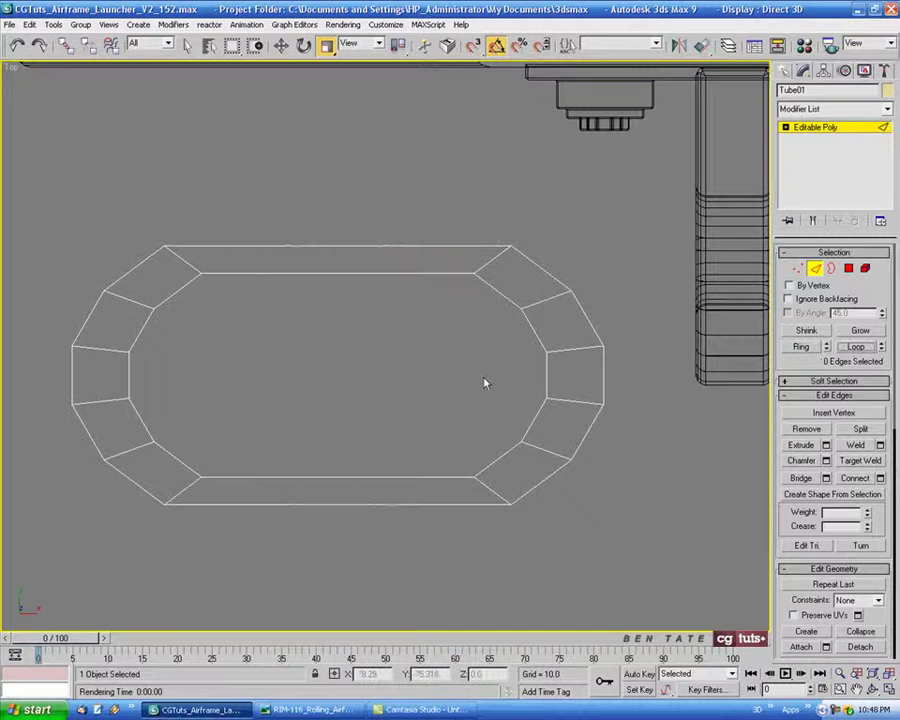
middle_drag(438, 376, 447, 335)
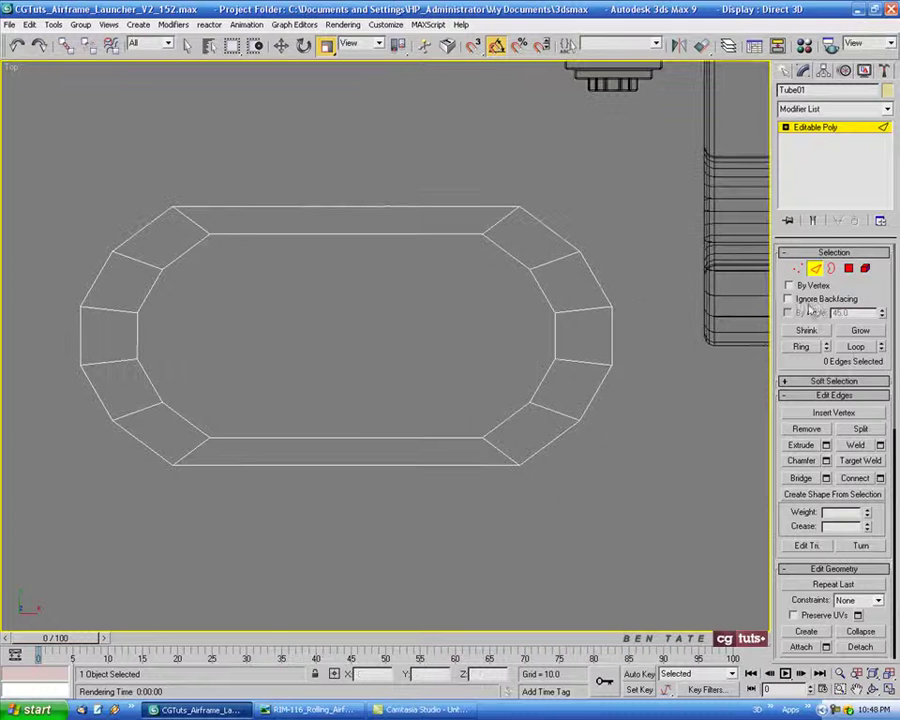
Scale the eight straight-side vertices to 87% along Y to narrow the opening
click(798, 269)
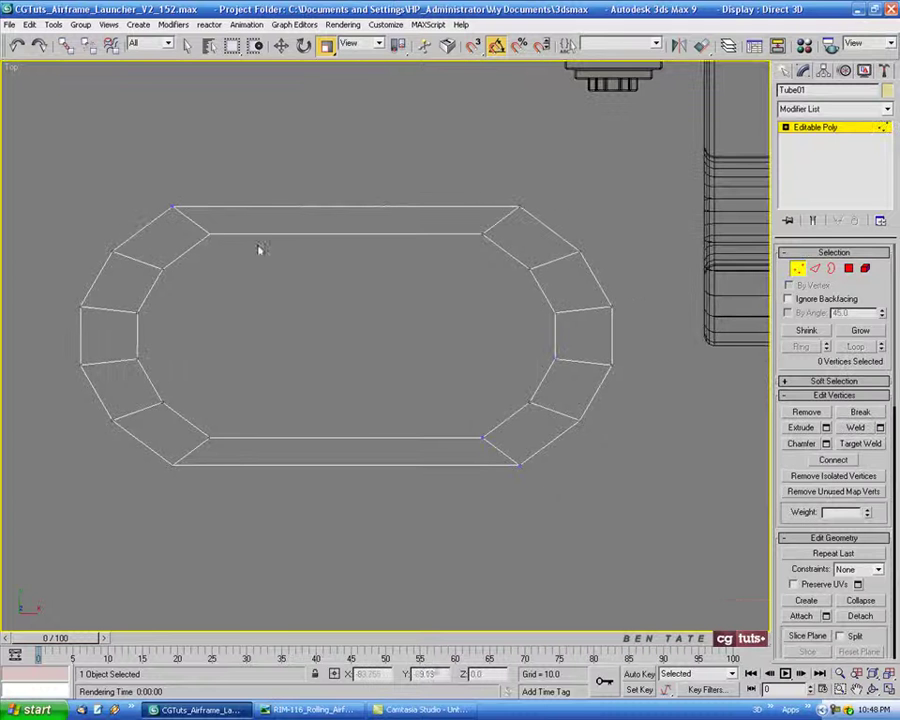
ctrl+click(486, 240)
ctrl+drag(197, 425, 496, 444)
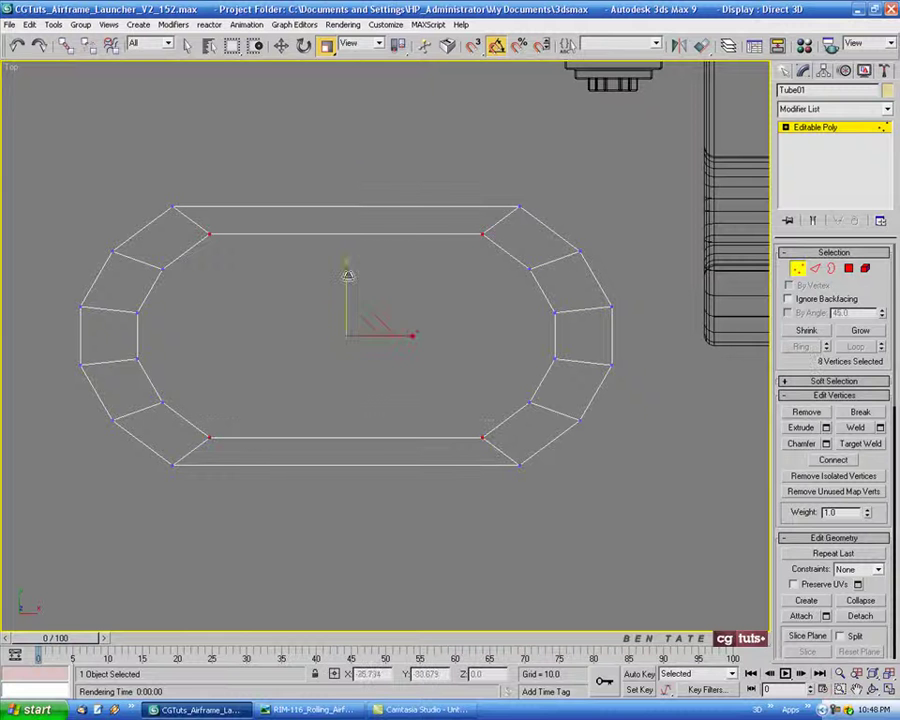
drag(348, 272, 349, 279)
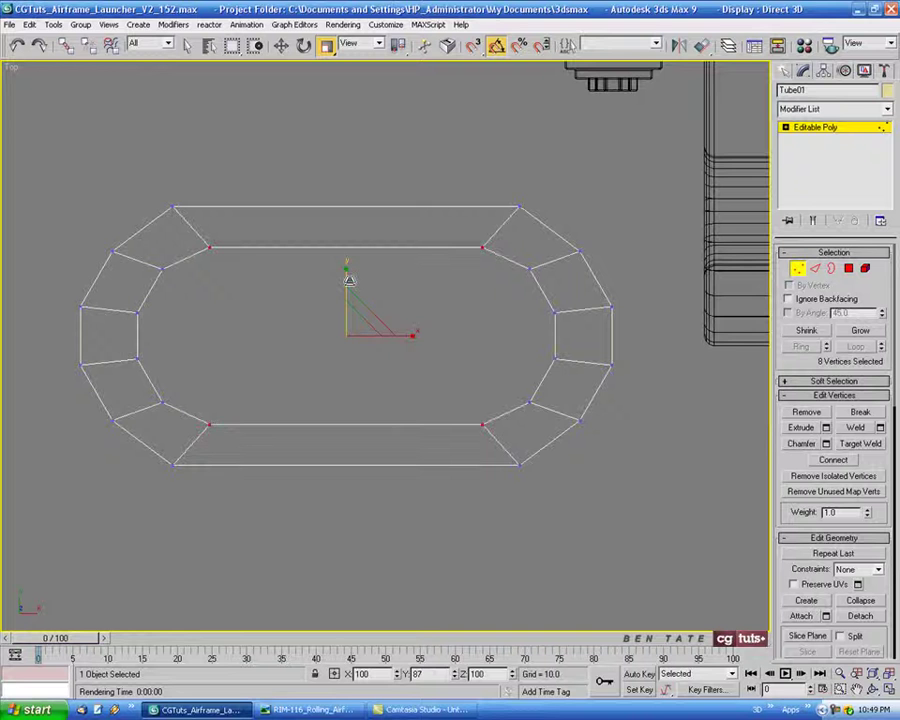
middle_drag(406, 378, 402, 412)
key(alt+w)
In a maximized Perspective view, pick one vertical wall edge and extend it with Ring
right_click(613, 525)
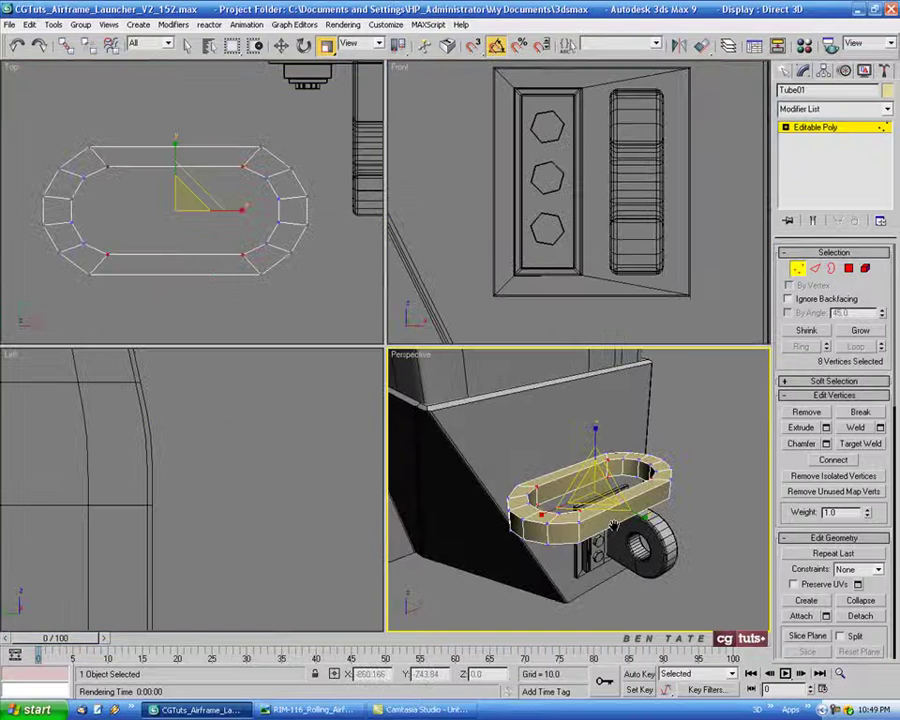
key(alt+w)
mouse_move(613, 525)
alt+middle_down()
mouse_move(468, 482)
mouse_move(505, 490)
mouse_move(500, 482)
mouse_move(510, 482)
mouse_move(484, 455)
mouse_move(554, 422)
mouse_move(502, 443)
mouse_move(554, 222)
alt+middle_up()
key(2)
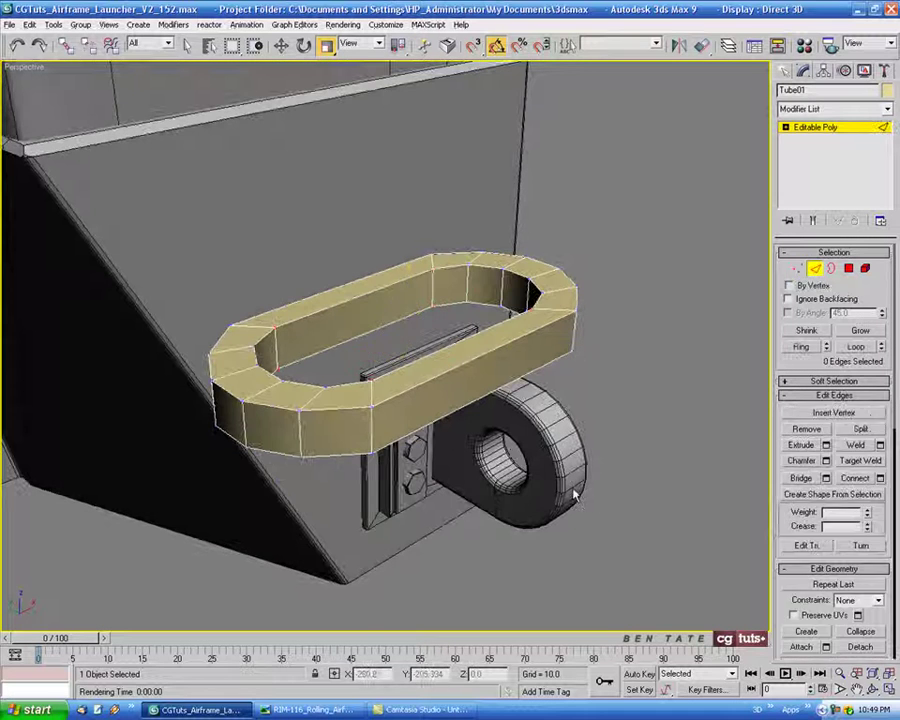
alt+middle_drag(575, 495, 401, 416)
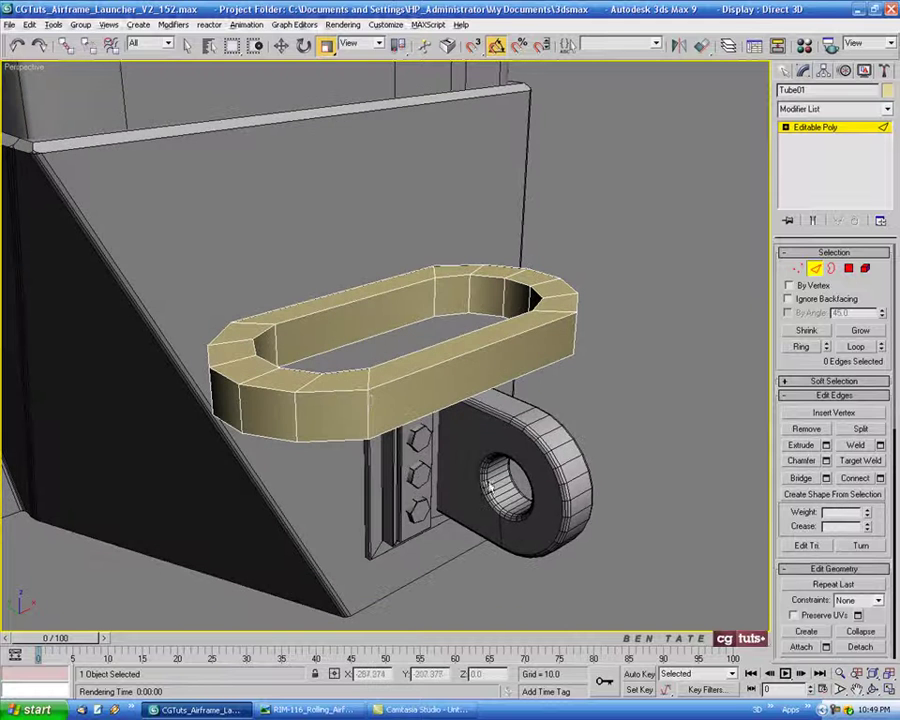
click(370, 402)
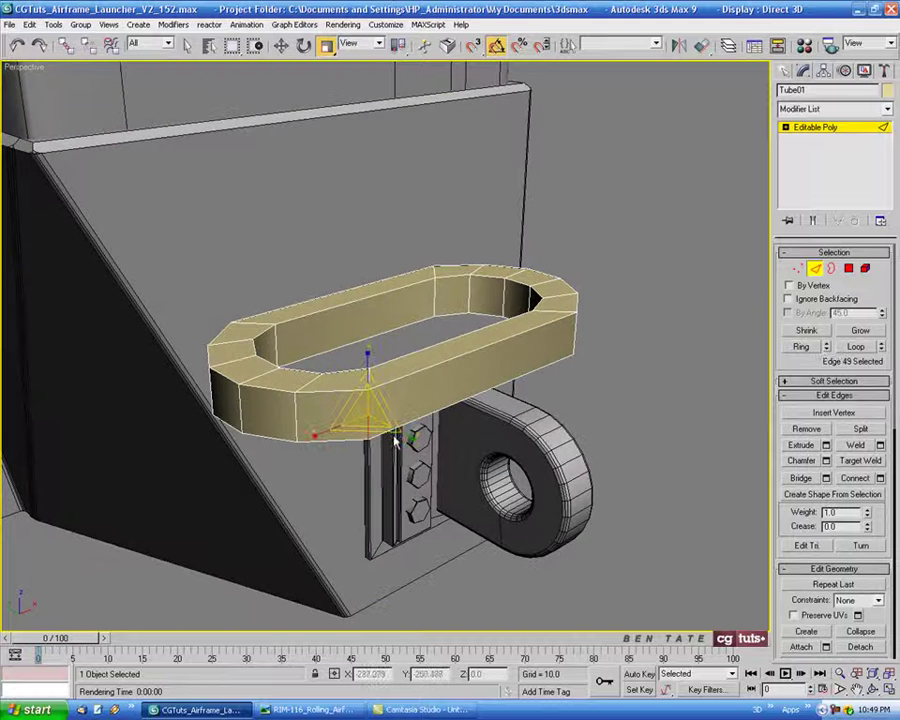
click(187, 45)
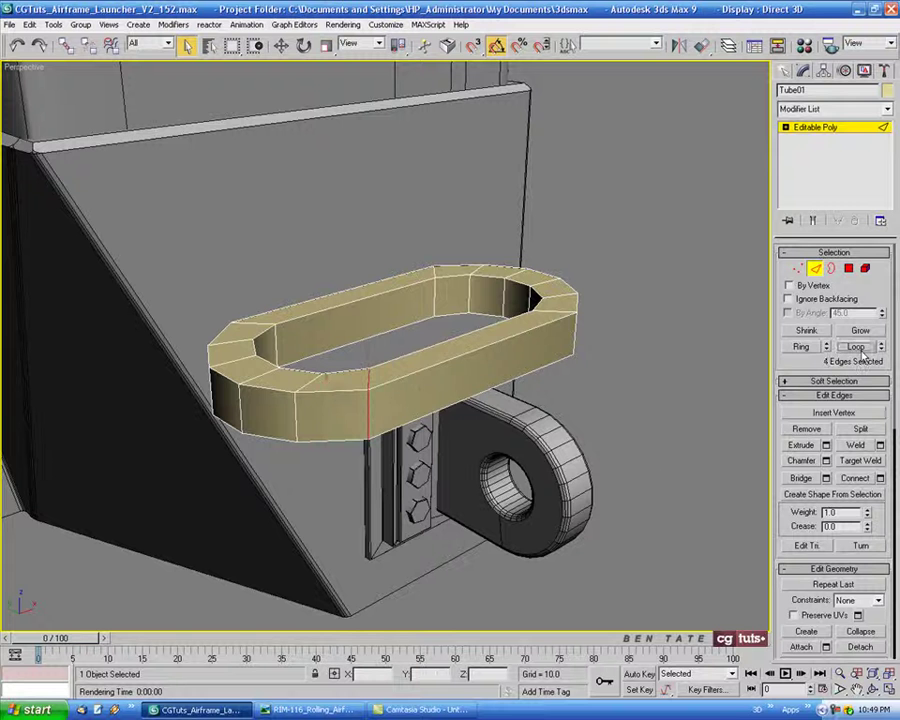
click(801, 346)
mouse_move(563, 466)
alt+middle_down()
mouse_move(576, 358)
mouse_move(709, 394)
mouse_move(572, 462)
mouse_move(569, 482)
alt+middle_up()
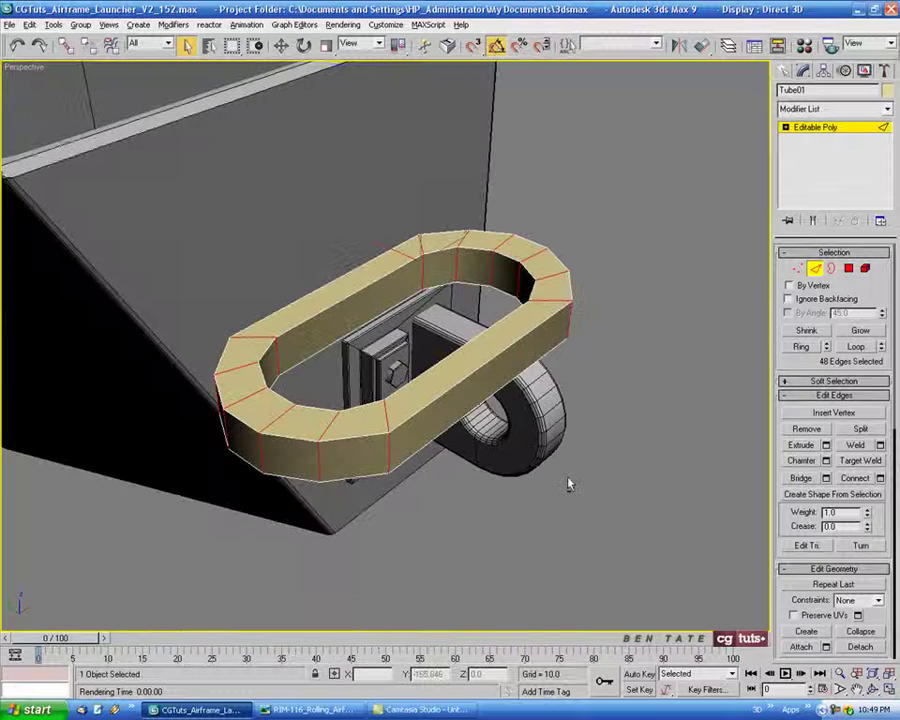
Connect the ring edges with 1 segment, splitting Tube01's wall height in two
click(881, 478)
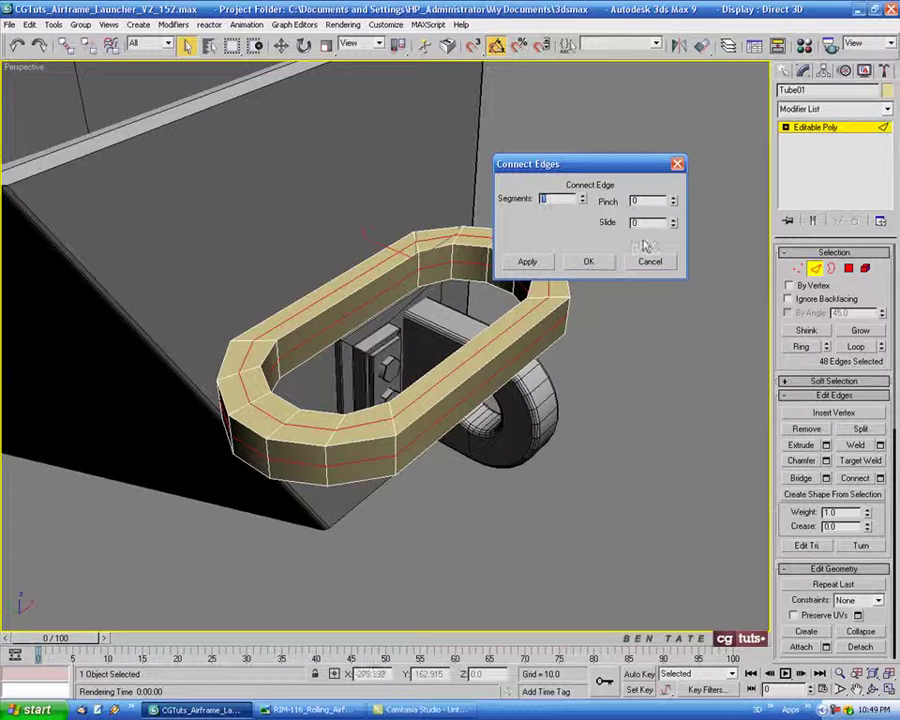
click(604, 266)
alt+middle_drag(381, 290, 370, 284)
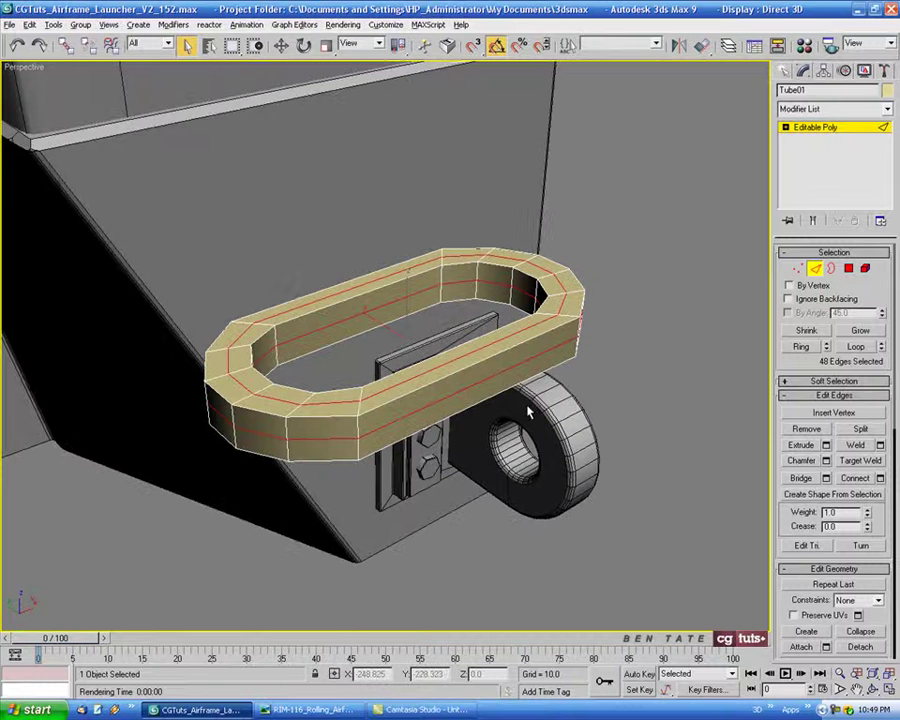
mouse_move(303, 374)
alt+middle_down()
mouse_move(428, 297)
mouse_move(340, 279)
mouse_move(398, 430)
mouse_move(538, 496)
alt+middle_up()
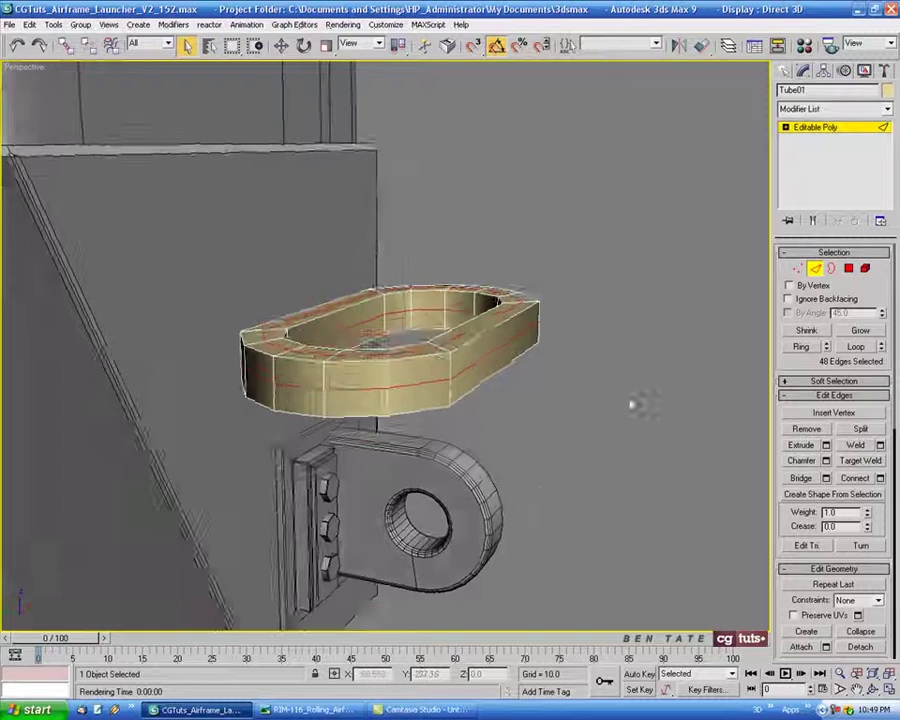
mouse_move(635, 404)
alt+middle_down()
mouse_move(592, 452)
mouse_move(621, 473)
mouse_move(607, 482)
alt+middle_up()
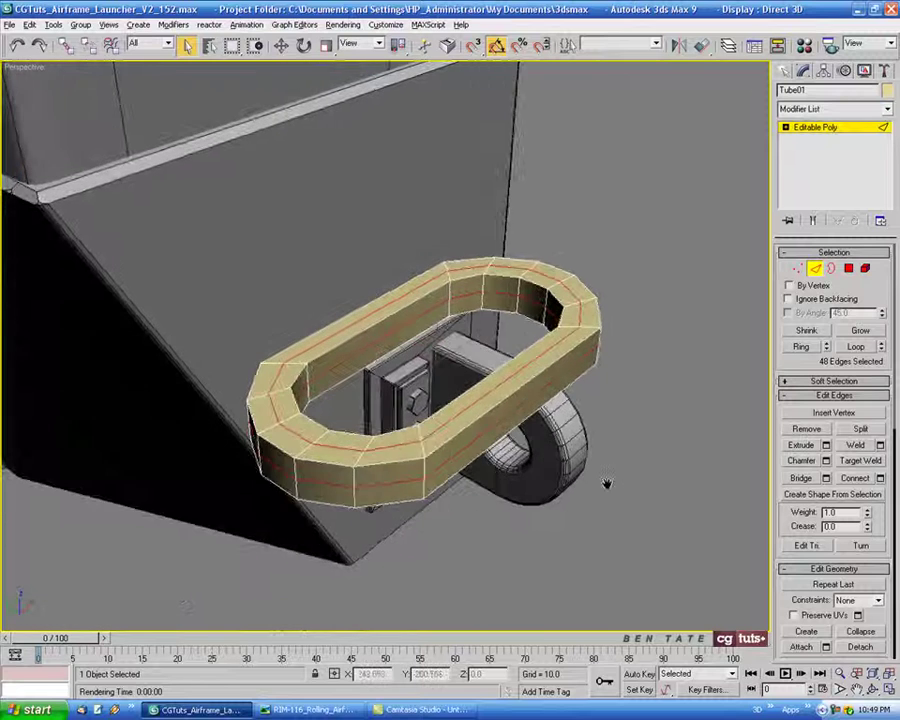
key(alt+Tab)
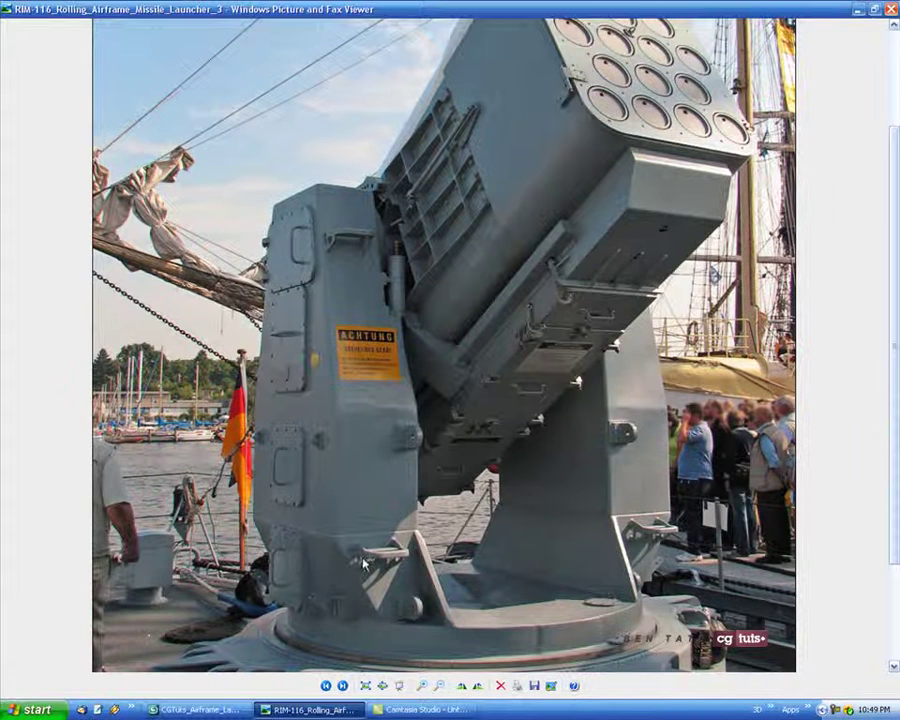
key(alt+Tab)
mouse_move(528, 482)
alt+middle_down()
mouse_move(557, 487)
mouse_move(575, 438)
mouse_move(590, 442)
mouse_move(588, 457)
mouse_move(500, 488)
alt+middle_up()
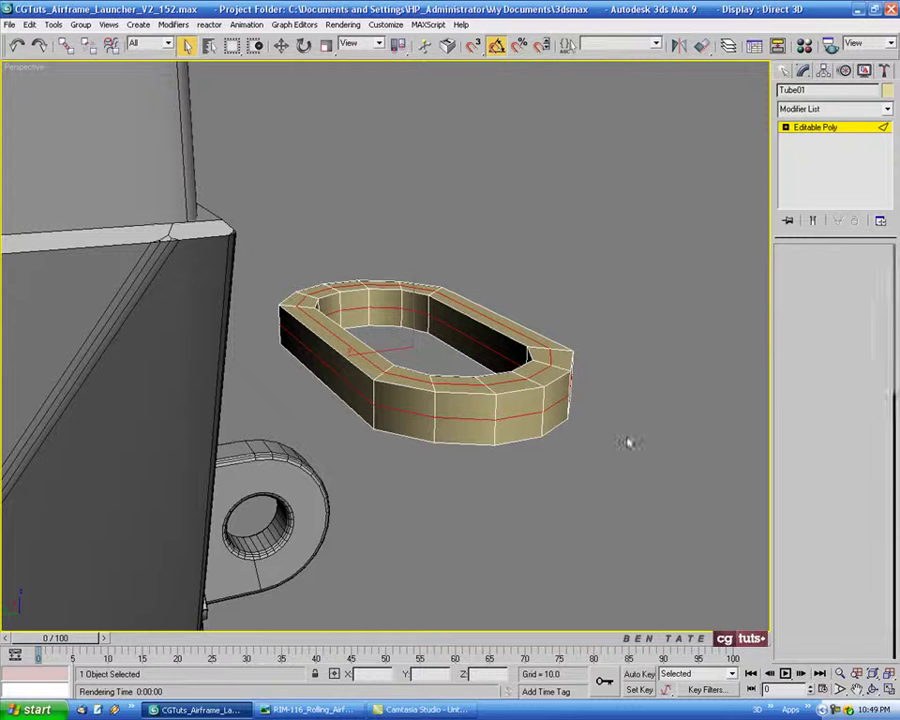
Select two front polygons of the loop and inspect it from several angles
key(4)
click(411, 412)
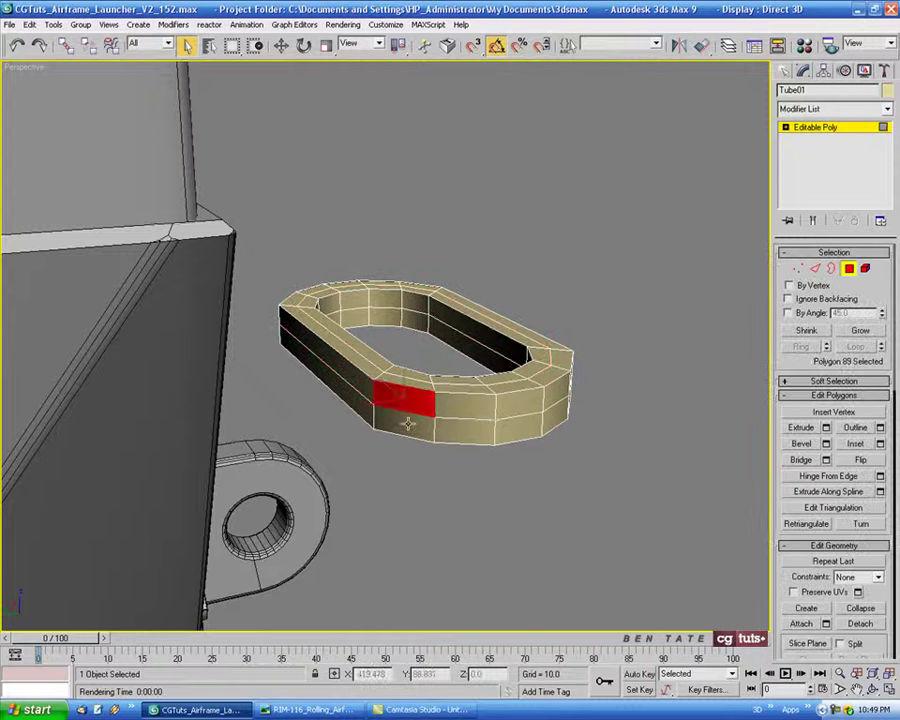
ctrl+click(410, 395)
alt+middle_drag(446, 466, 449, 456)
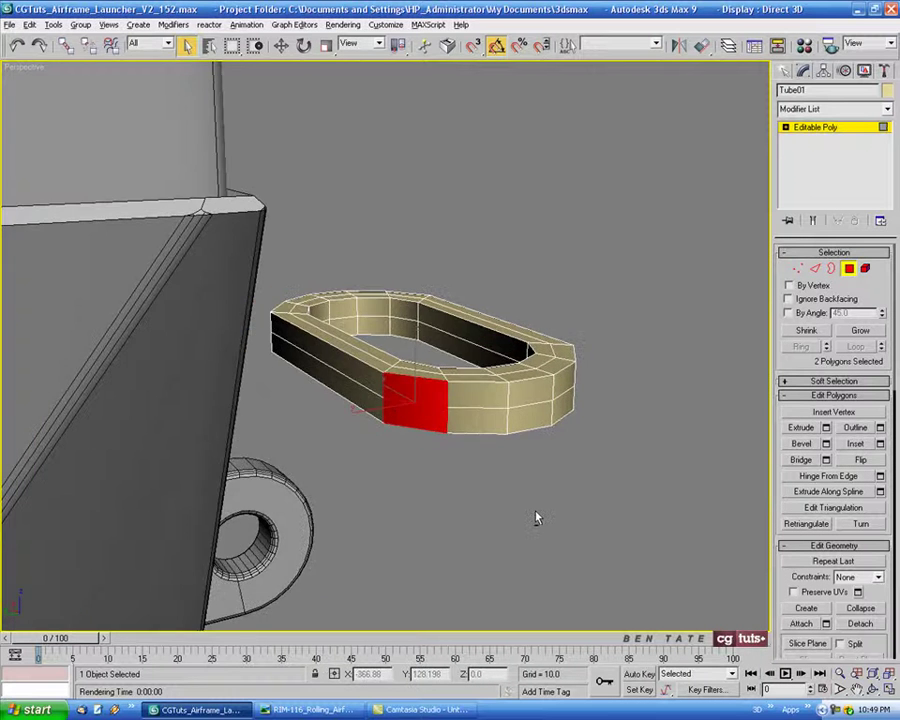
mouse_move(536, 518)
alt+middle_down()
mouse_move(432, 542)
mouse_move(251, 542)
mouse_move(215, 526)
alt+middle_up()
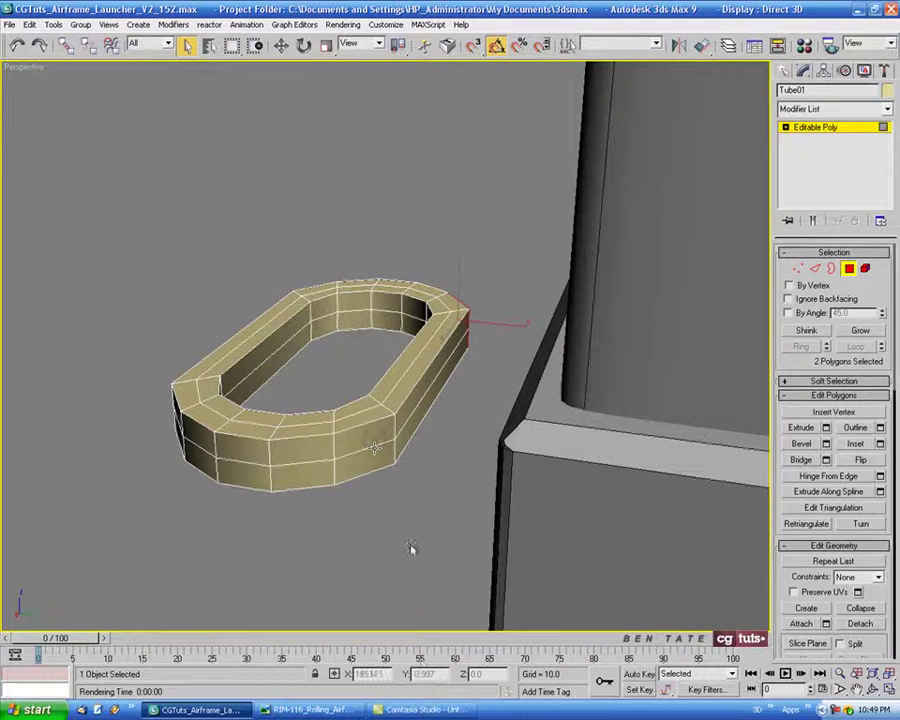
mouse_move(411, 548)
alt+middle_down()
mouse_move(382, 537)
mouse_move(458, 545)
alt+middle_up()
key(alt+w)
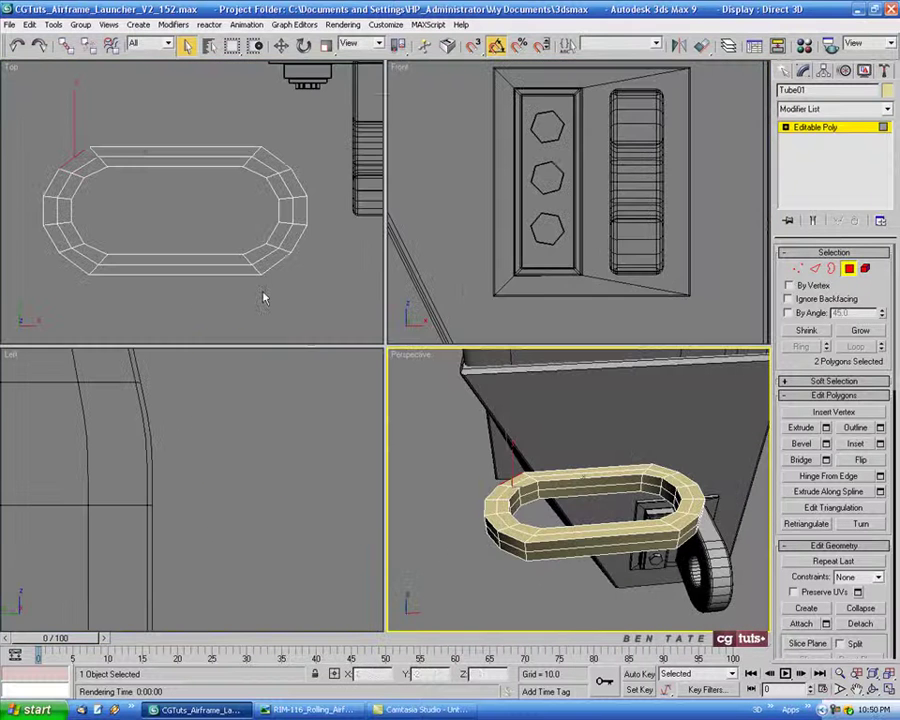
middle_drag(263, 297, 300, 312)
Connect the straight side edges to split the loop across its long sides
key(2)
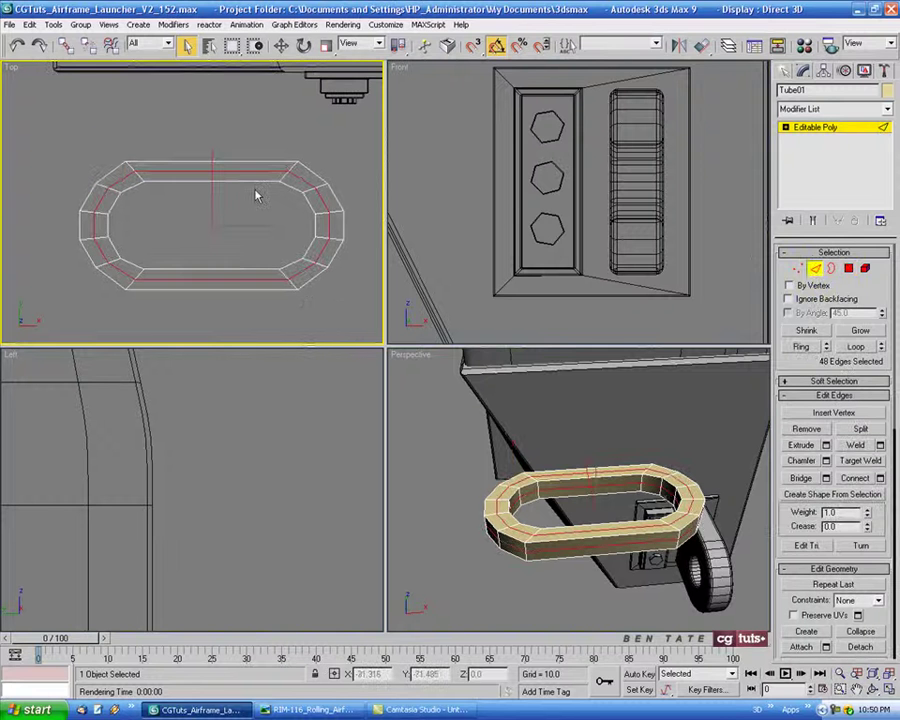
drag(201, 145, 252, 372)
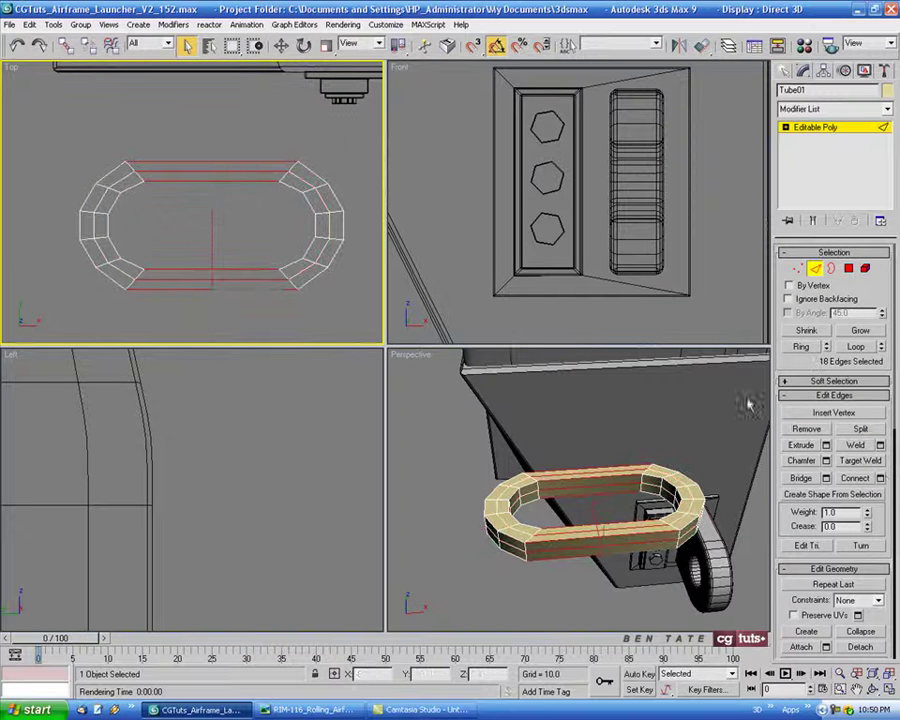
click(881, 479)
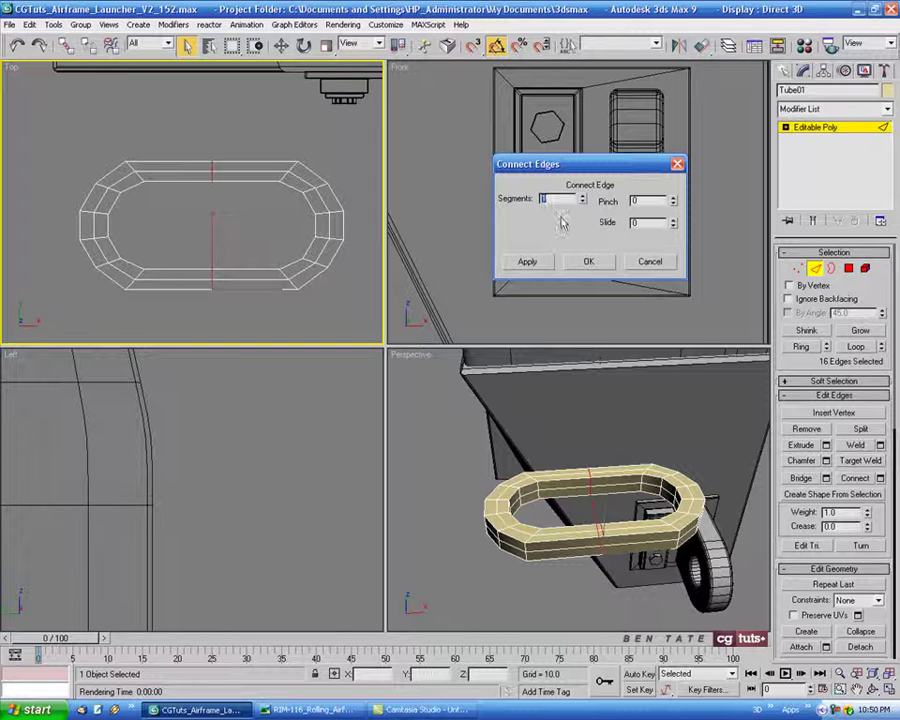
click(589, 263)
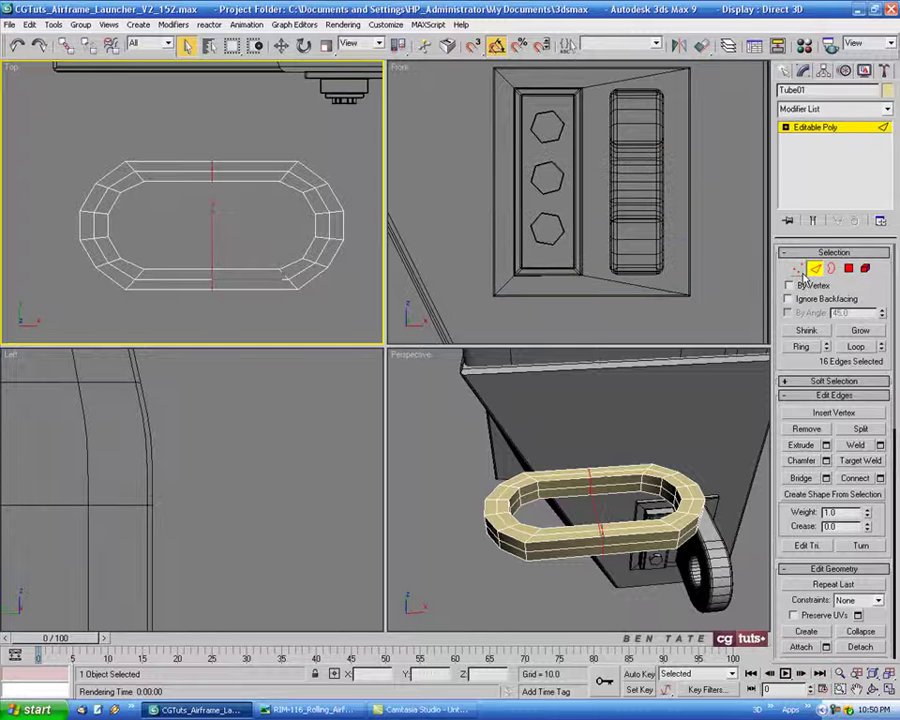
Delete the right-hand vertices, leaving an open C-shaped handle
ctrl+click(798, 269)
ctrl+drag(244, 137, 350, 306)
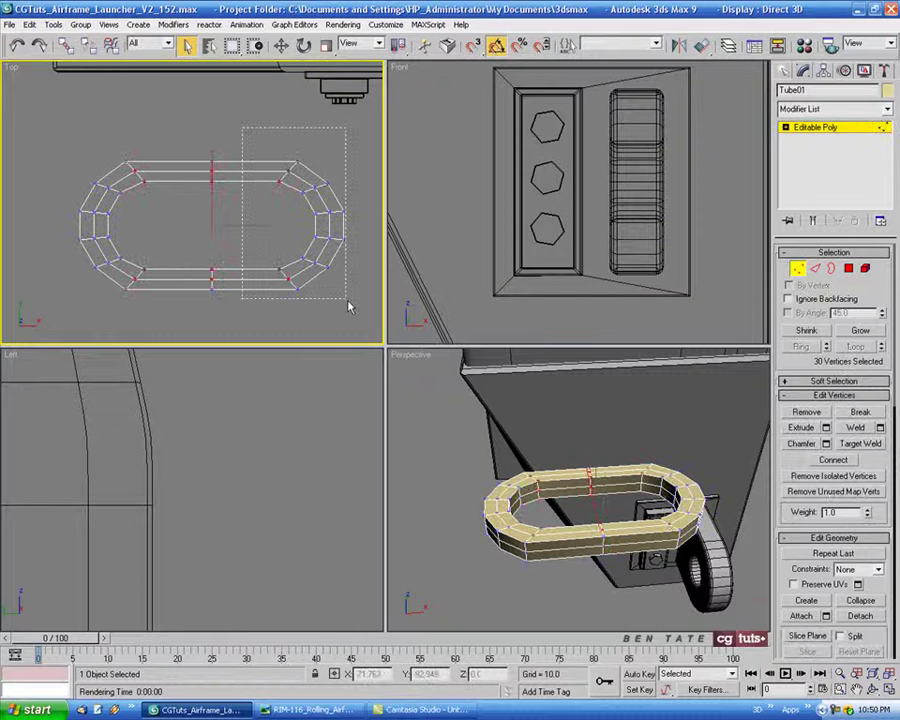
key(Delete)
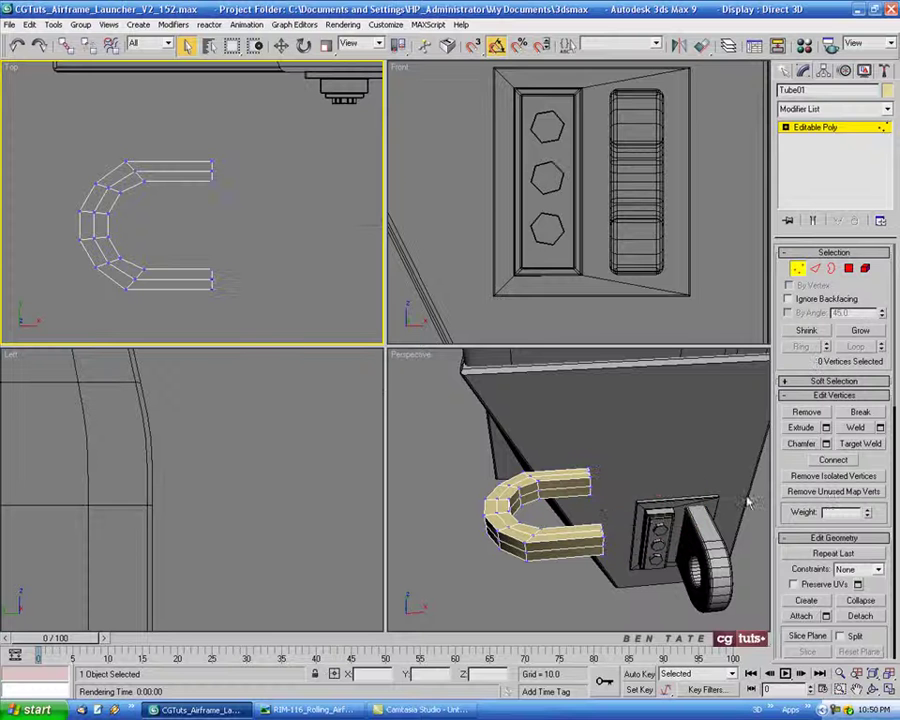
click(603, 512)
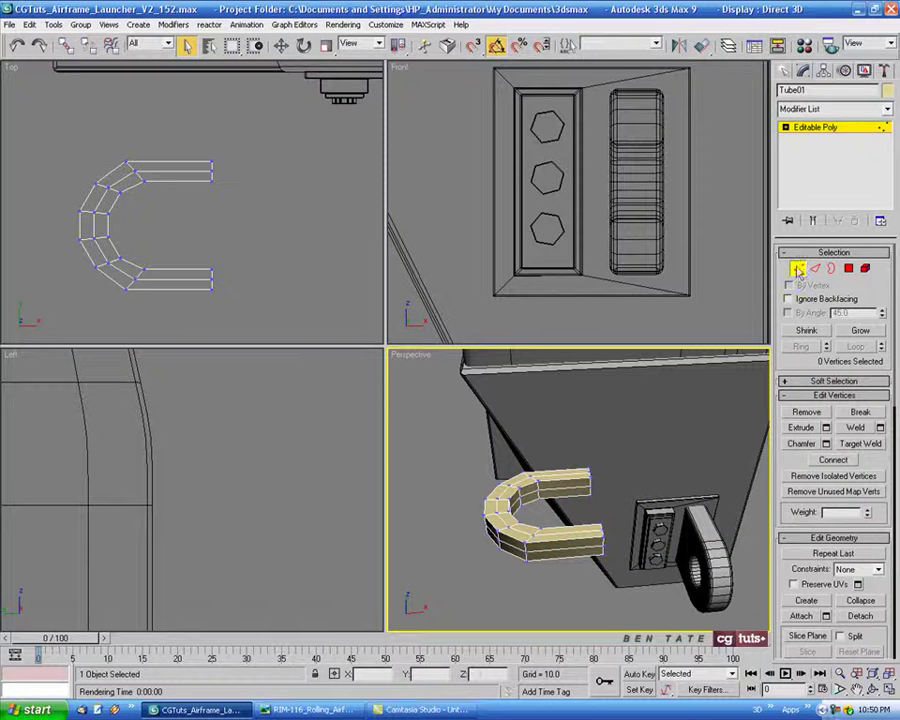
click(797, 270)
Select the tube's two end faces in Polygon mode
key(alt+w)
alt+middle_drag(480, 412, 606, 385)
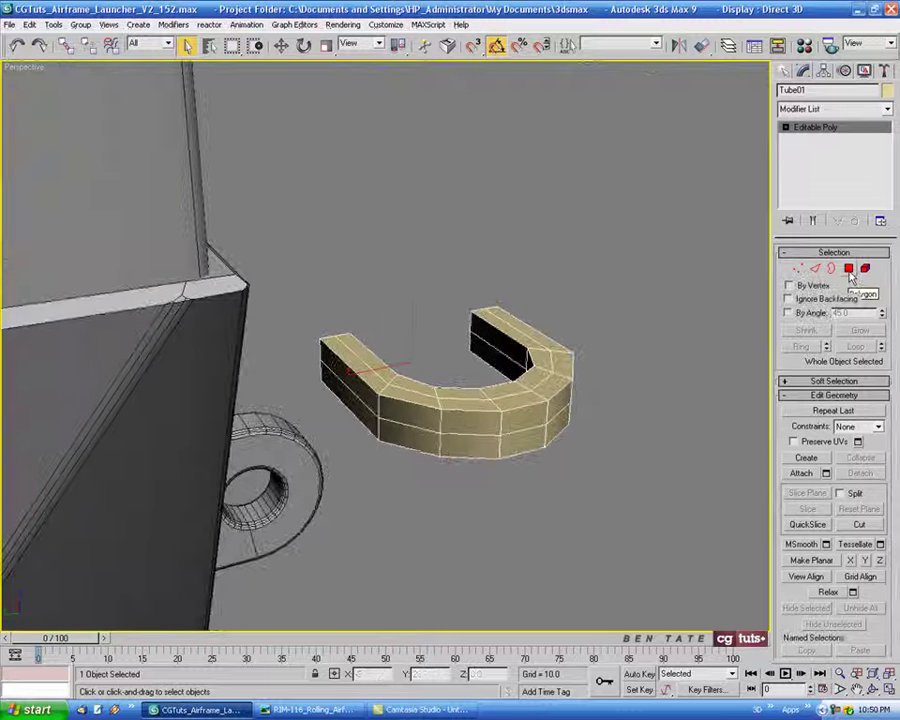
click(849, 270)
mouse_move(474, 497)
alt+middle_down()
mouse_move(482, 418)
mouse_move(470, 506)
alt+middle_up()
key(alt+w)
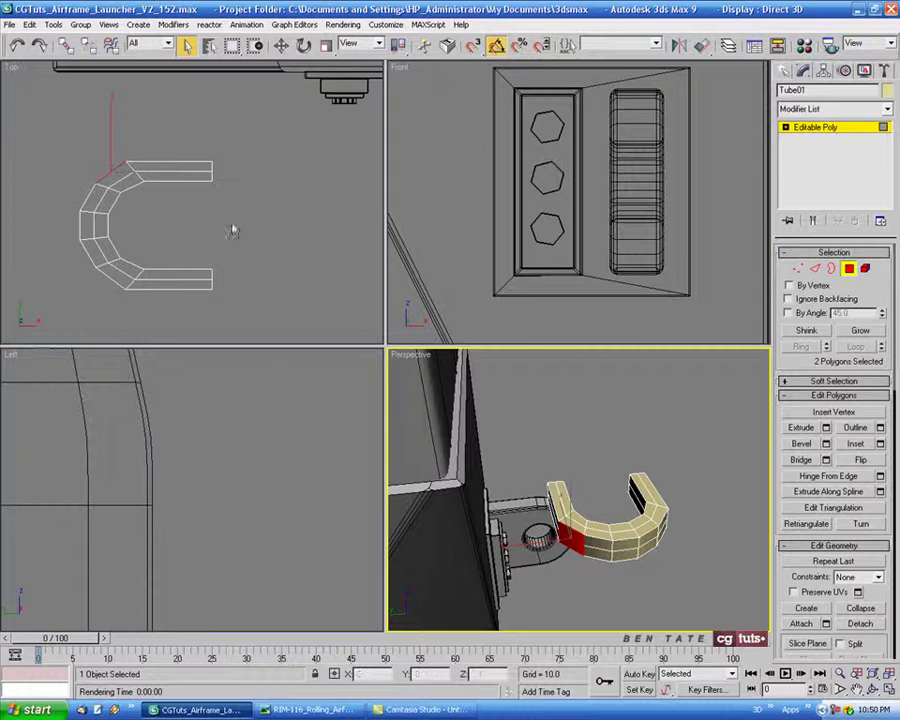
middle_drag(232, 231, 278, 279)
Extrude the end faces by 10.0 and move them outward to form an arm
click(826, 427)
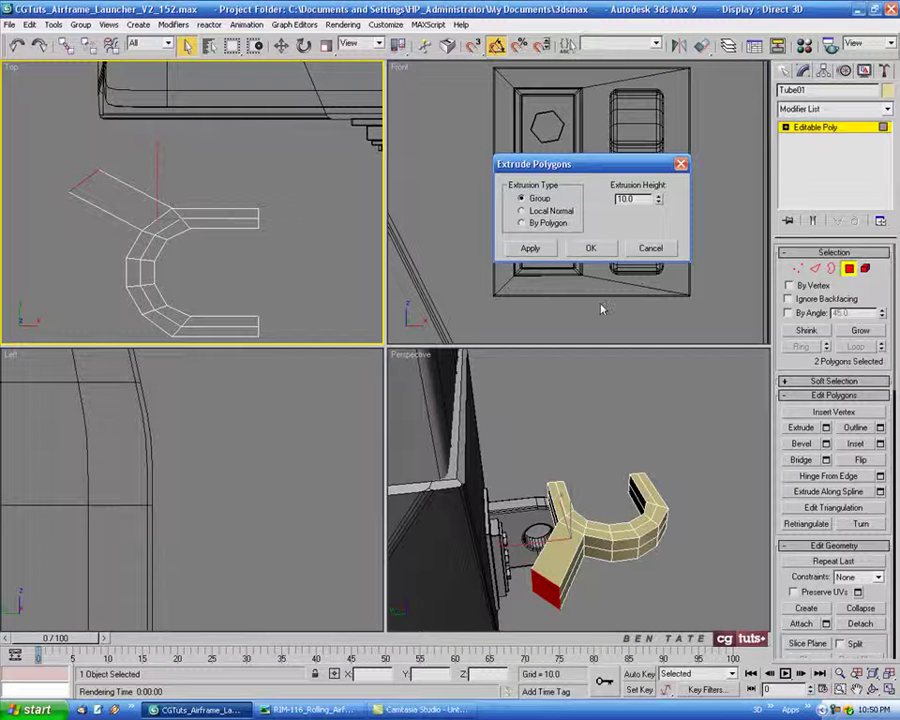
click(591, 253)
click(281, 46)
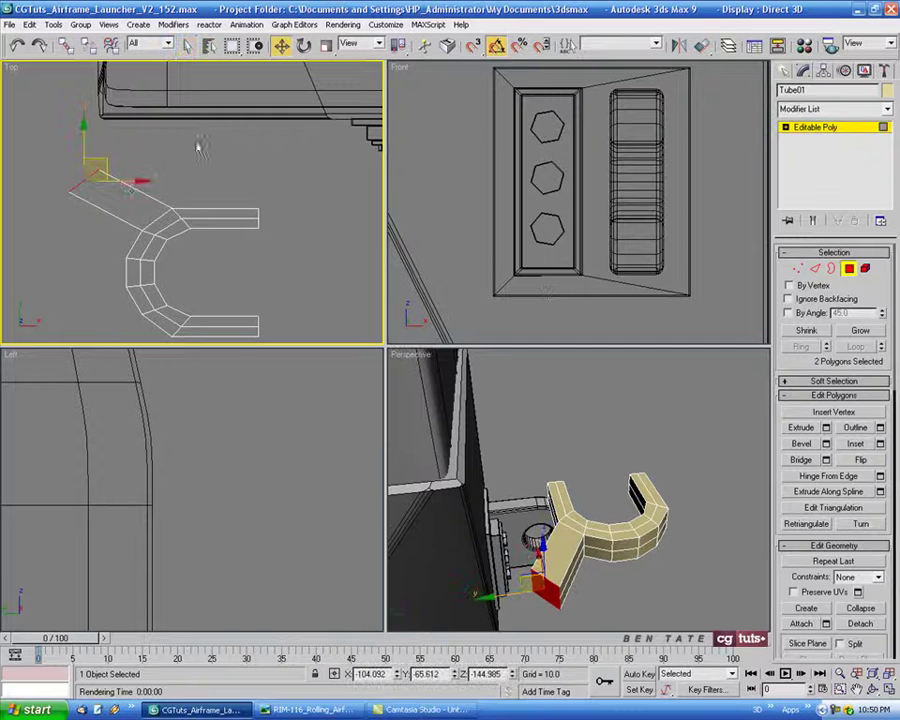
drag(130, 182, 203, 185)
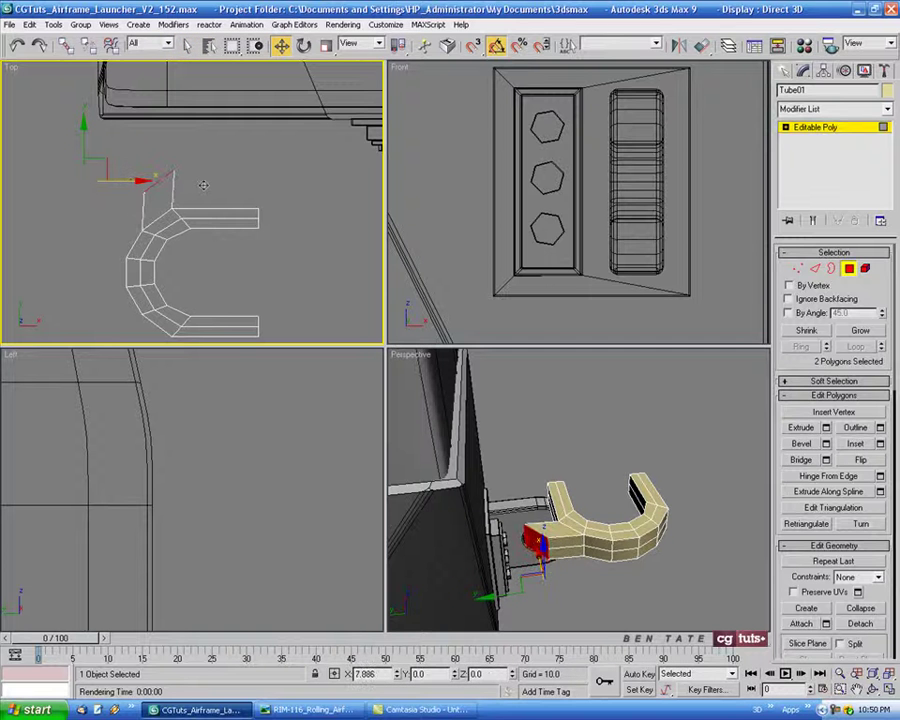
Slant the top edge of the new arm's tip in the maximized Top view
key(alt+w)
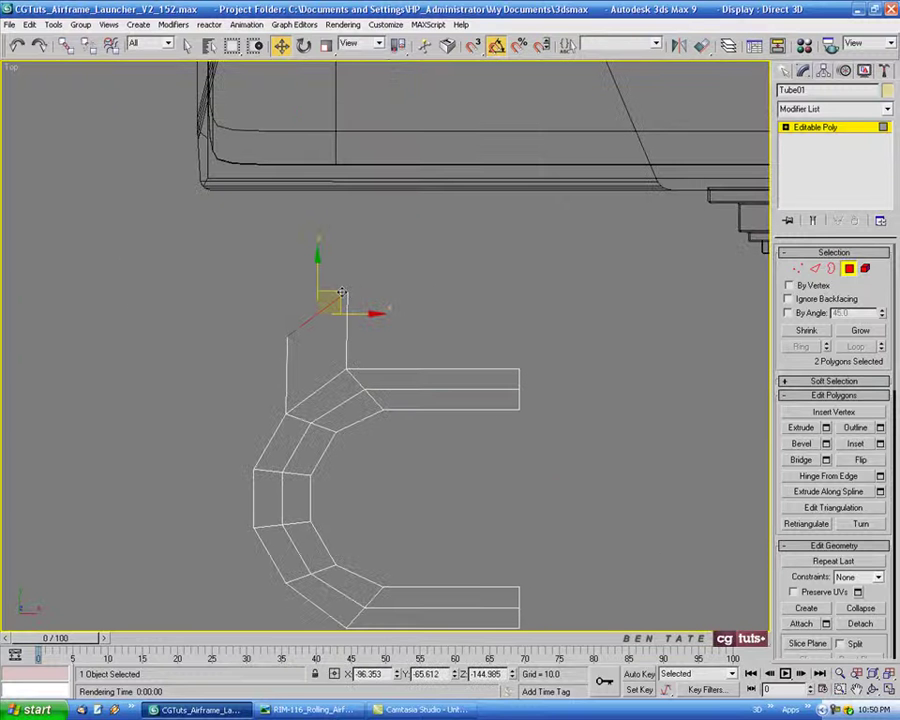
drag(341, 290, 340, 288)
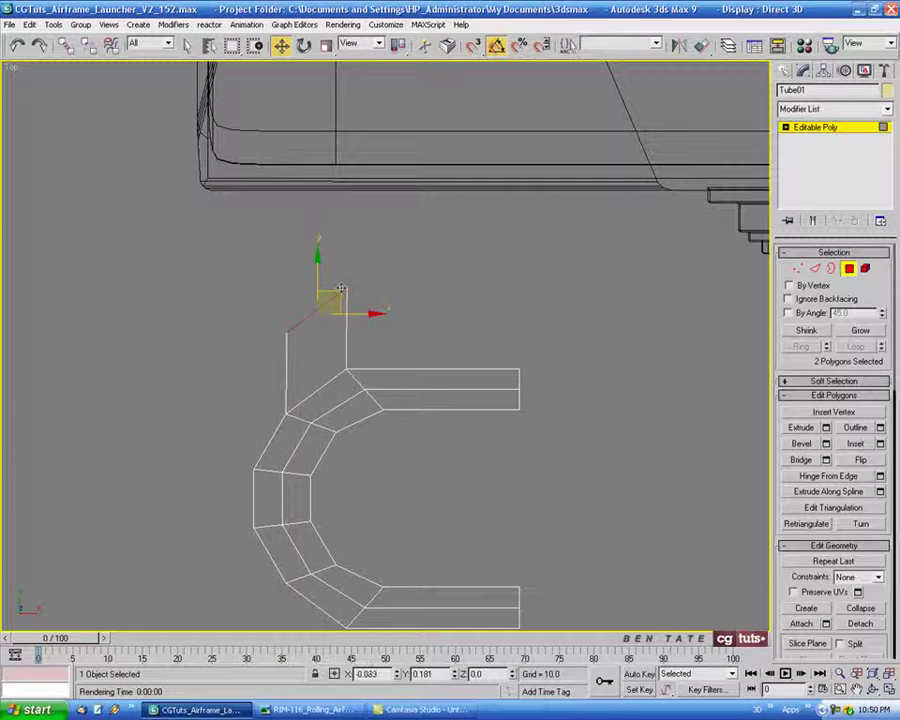
drag(340, 239, 337, 226)
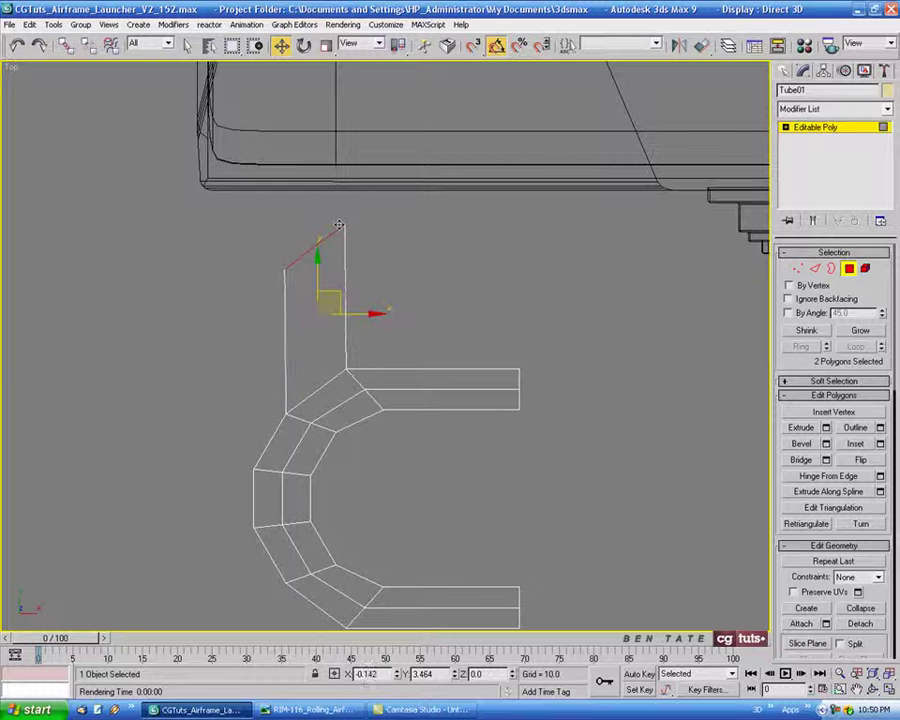
In Vertex mode, select the top vertices of the new arm in an enlarged Top view
key(alt+w)
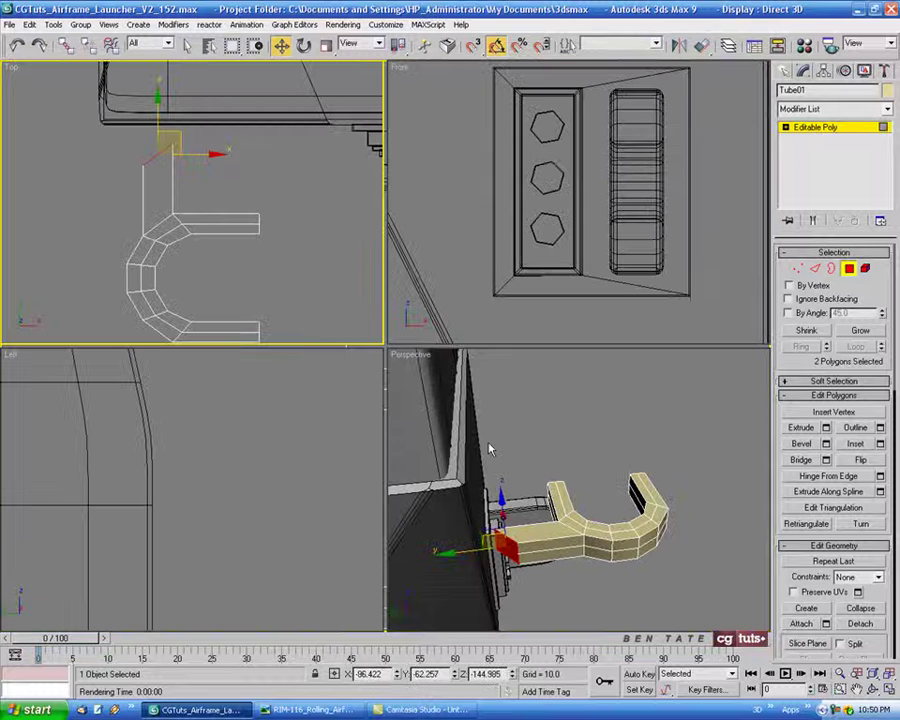
right_click(271, 478)
scroll(271, 478, down, 1)
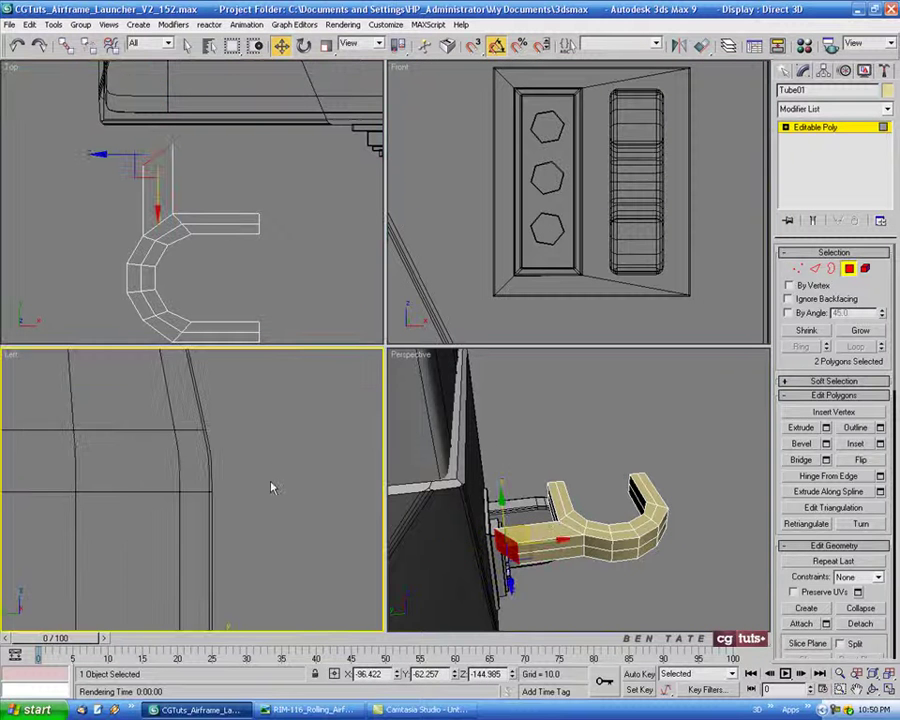
scroll(271, 478, down, 2)
scroll(260, 453, down, 1)
right_click(196, 199)
key(alt+w)
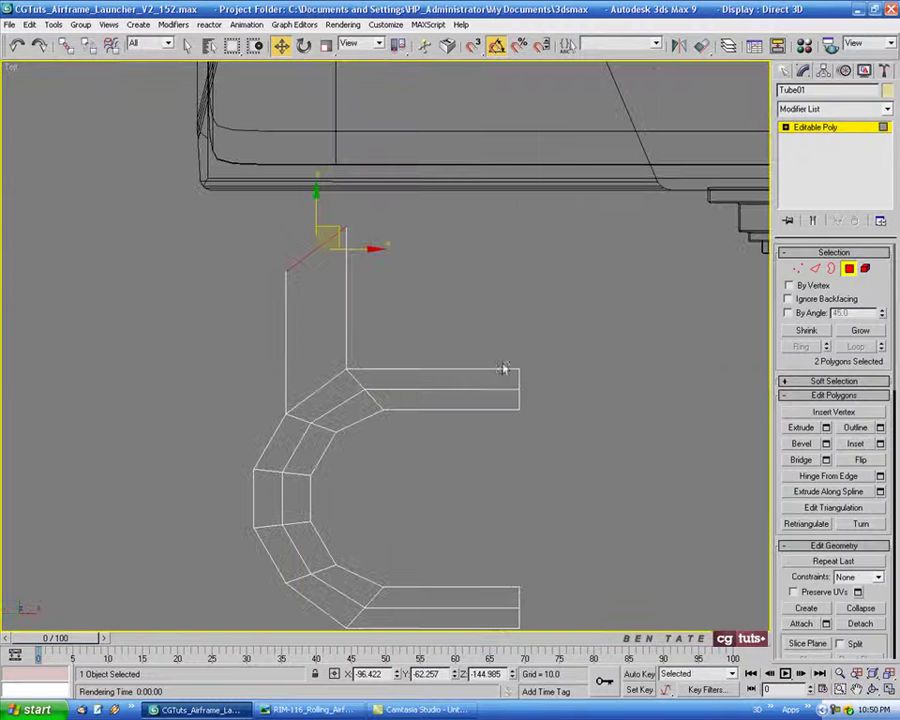
key(1)
drag(352, 229, 275, 285)
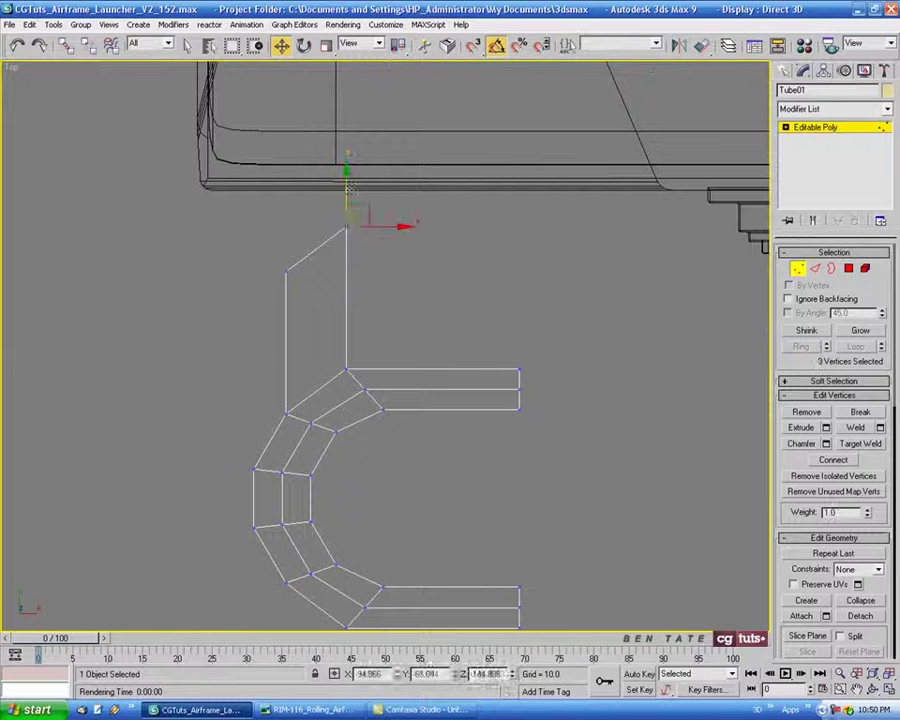
Select the arm's end vertices in the Left view and raise them so the arm slants upward
key(alt+w)
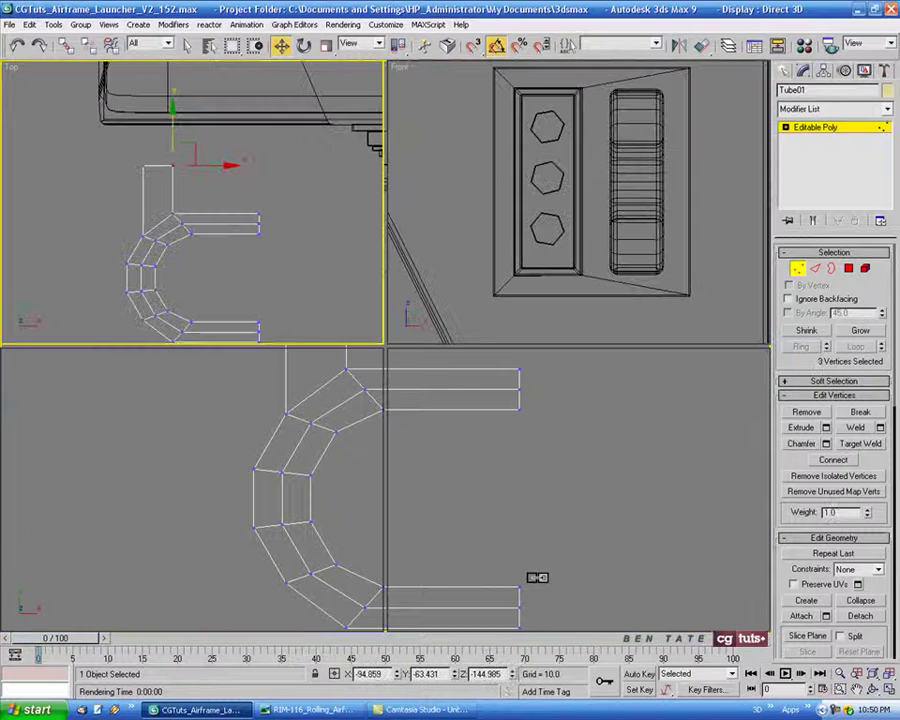
right_click(267, 533)
scroll(245, 485, up, 3)
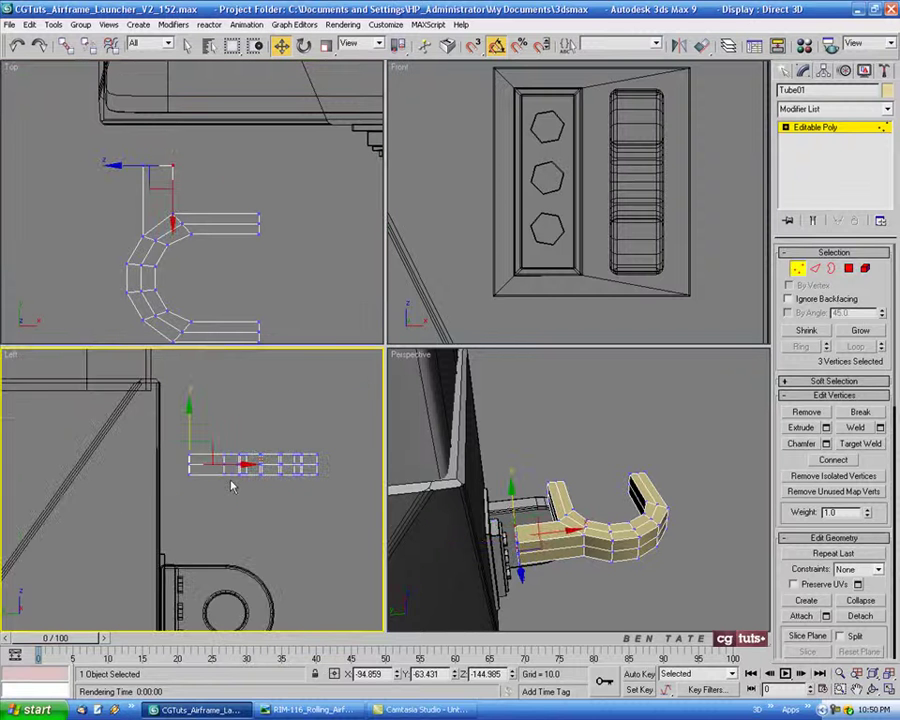
scroll(200, 455, up, 2)
drag(156, 420, 193, 517)
middle_drag(239, 510, 199, 510)
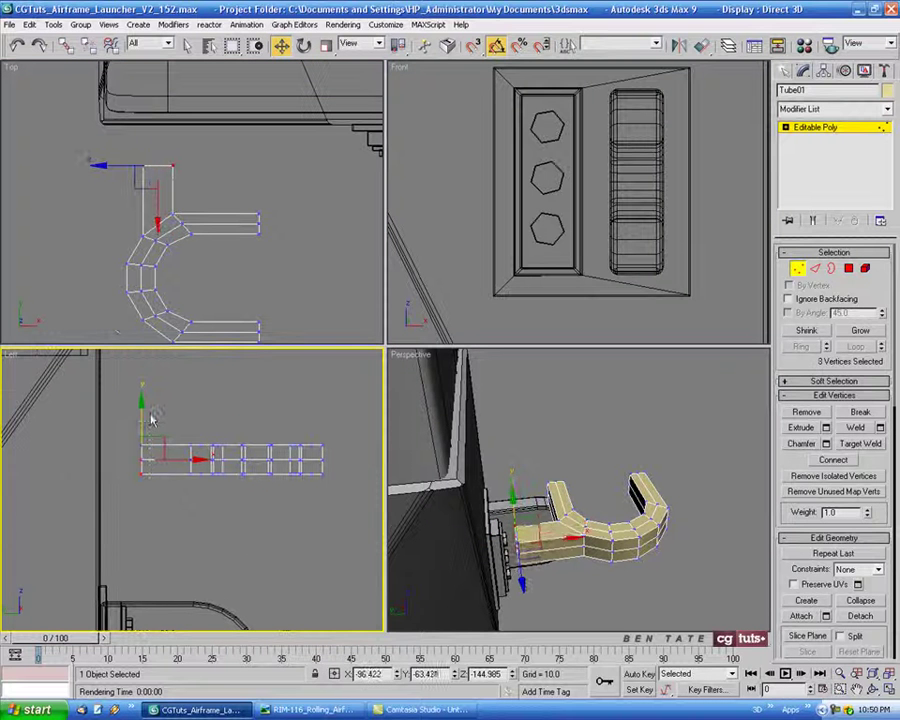
drag(141, 418, 143, 384)
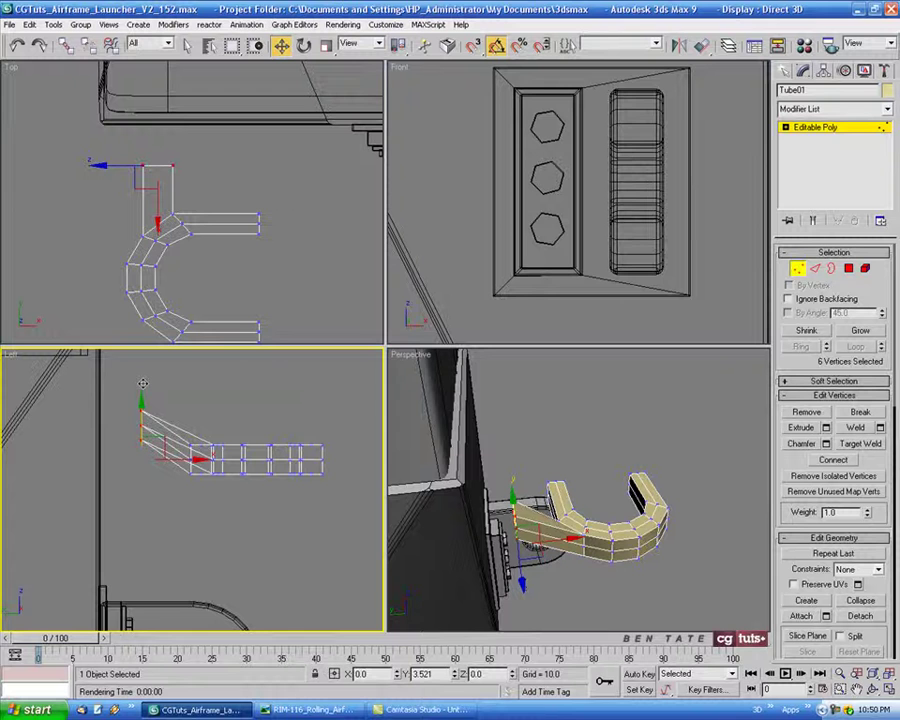
key(alt+w)
mouse_move(488, 537)
alt+middle_down()
mouse_move(384, 568)
mouse_move(353, 563)
mouse_move(293, 524)
mouse_move(245, 518)
mouse_move(257, 557)
mouse_move(366, 561)
mouse_move(271, 476)
mouse_move(368, 426)
mouse_move(392, 390)
mouse_move(340, 464)
mouse_move(440, 370)
alt+middle_up()
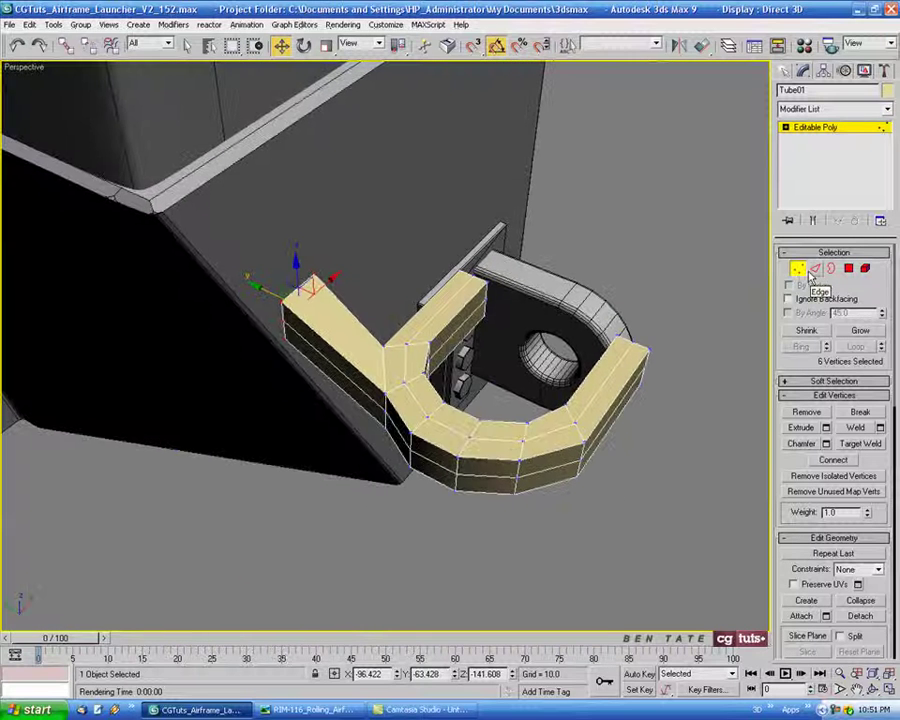
Exit vertex editing and give Tube01 a blue object colour
click(840, 127)
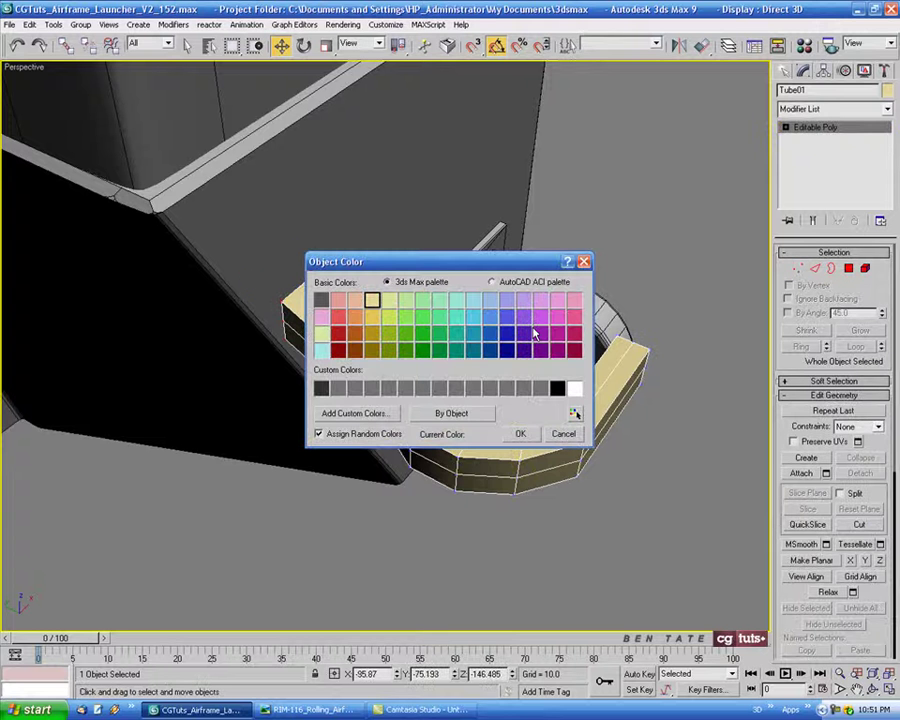
click(522, 434)
mouse_move(480, 440)
alt+middle_down()
mouse_move(306, 424)
mouse_move(500, 340)
mouse_move(553, 305)
mouse_move(310, 164)
mouse_move(340, 170)
mouse_move(451, 399)
mouse_move(311, 279)
alt+middle_up()
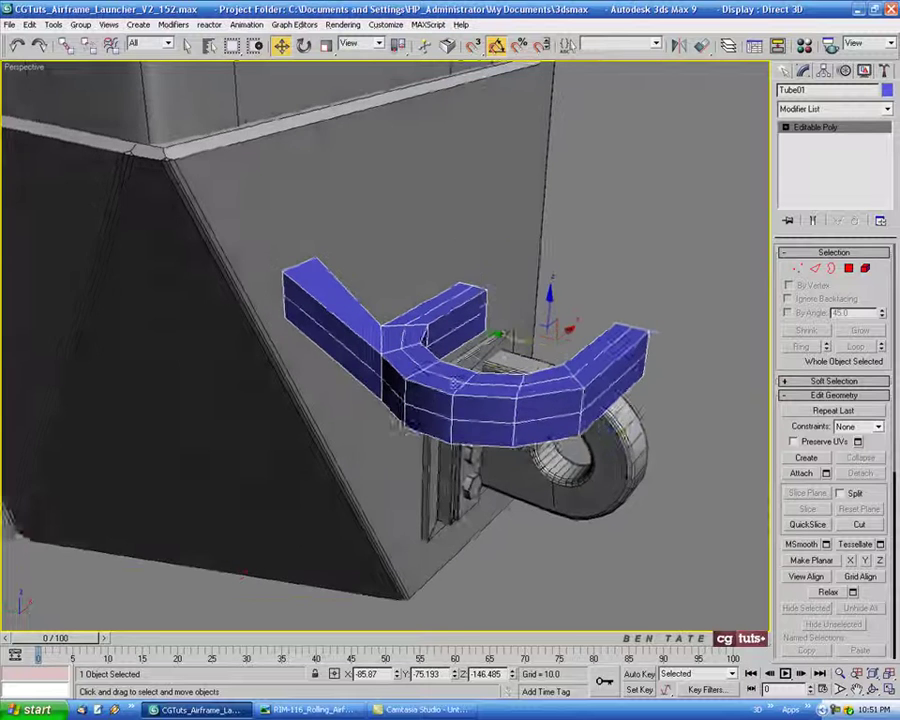
Ring-select an arm edge and Connect it with 2 segments and Pinch 90
scroll(321, 268, up, 3)
click(814, 269)
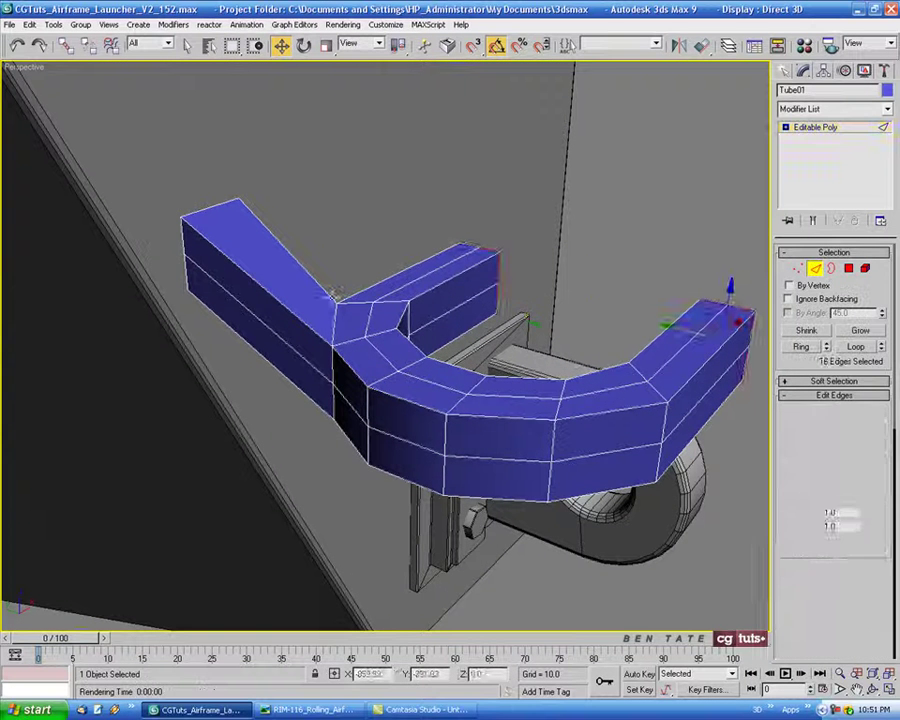
click(282, 306)
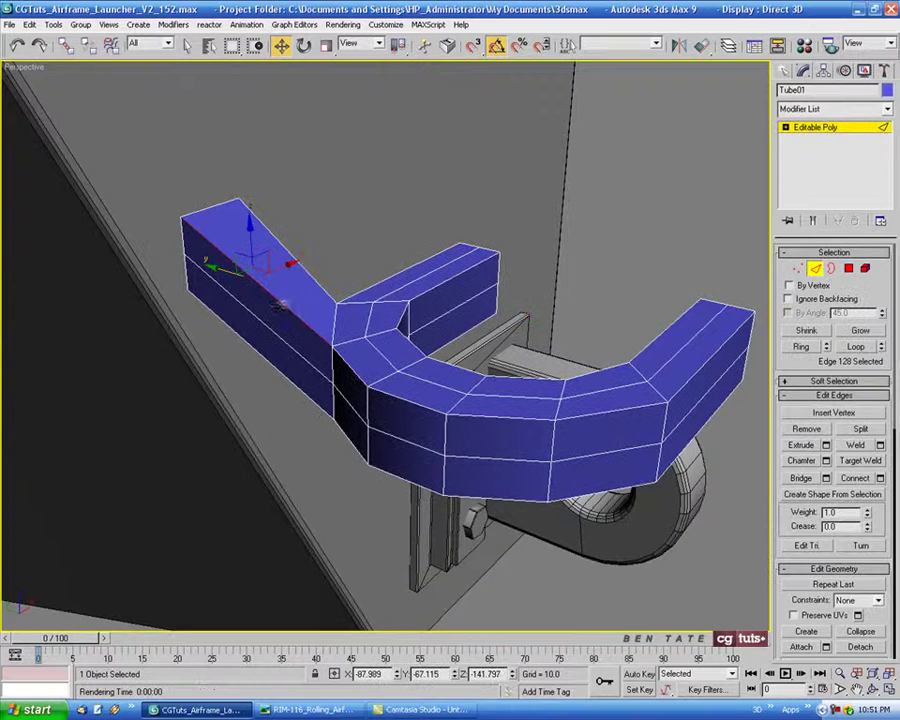
click(799, 348)
click(880, 478)
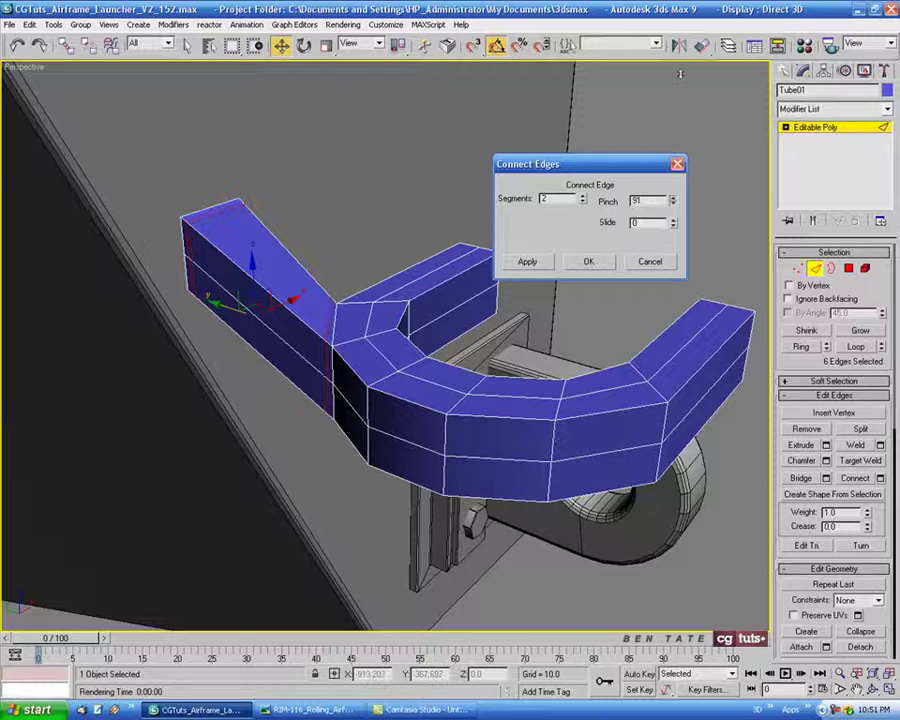
mouse_move(503, 453)
alt+middle_down()
mouse_move(486, 454)
mouse_move(489, 442)
alt+middle_up()
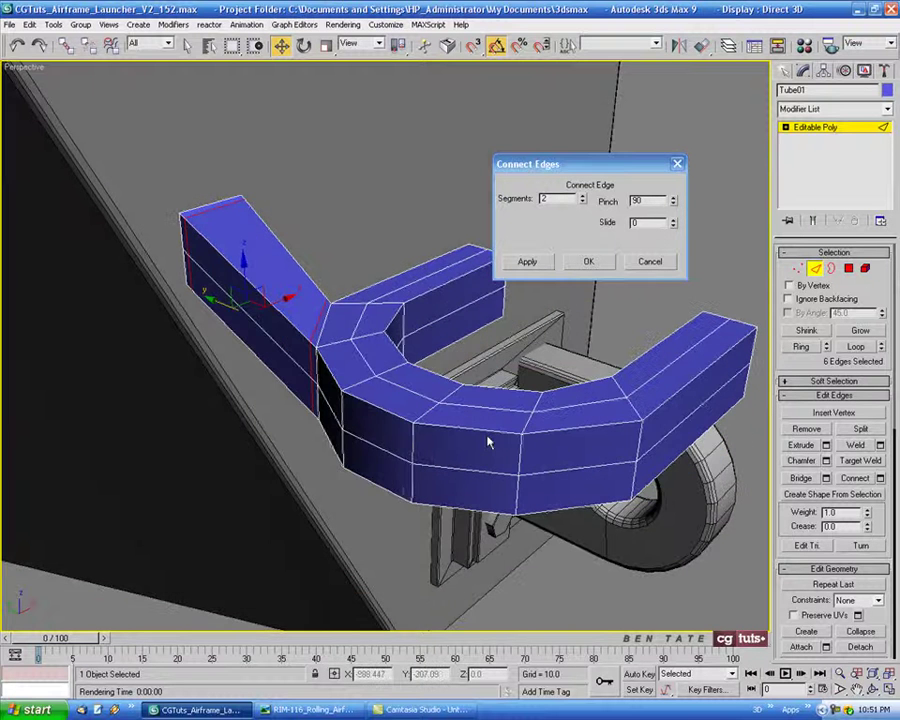
click(588, 261)
alt+middle_drag(411, 255, 430, 250)
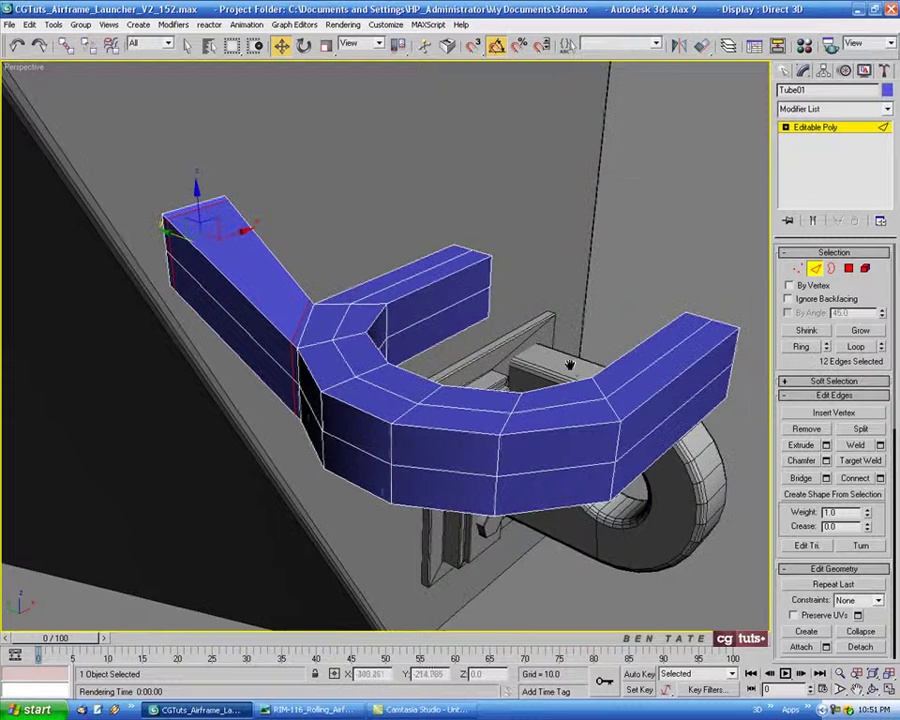
scroll(411, 255, down, 3)
scroll(411, 255, up, 2)
Apply a test TurboSmooth with 2 iterations to the handle
click(815, 268)
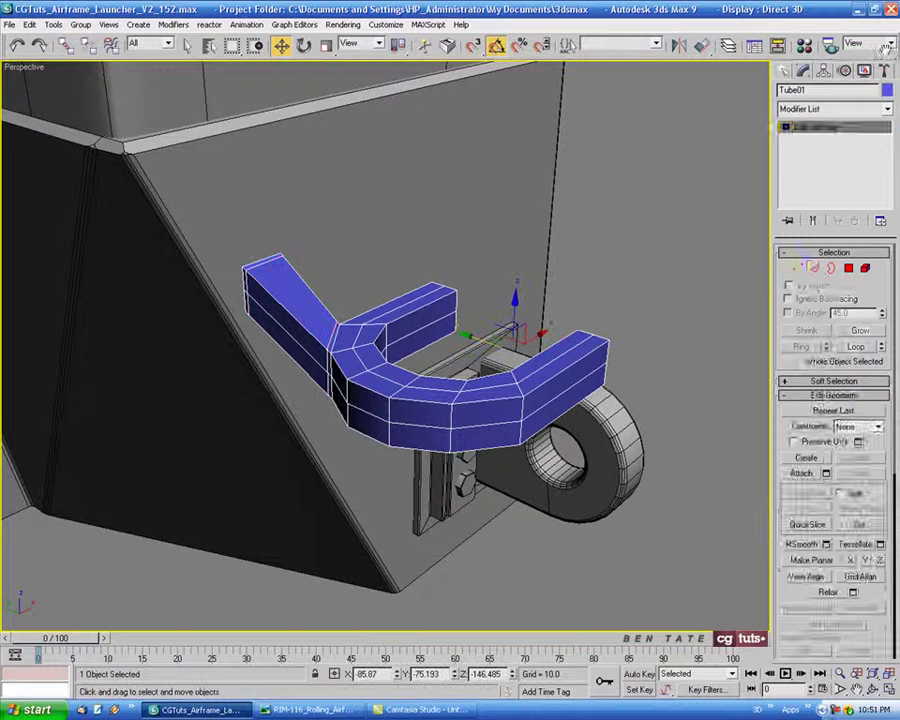
click(886, 109)
scroll(876, 527, down, 10)
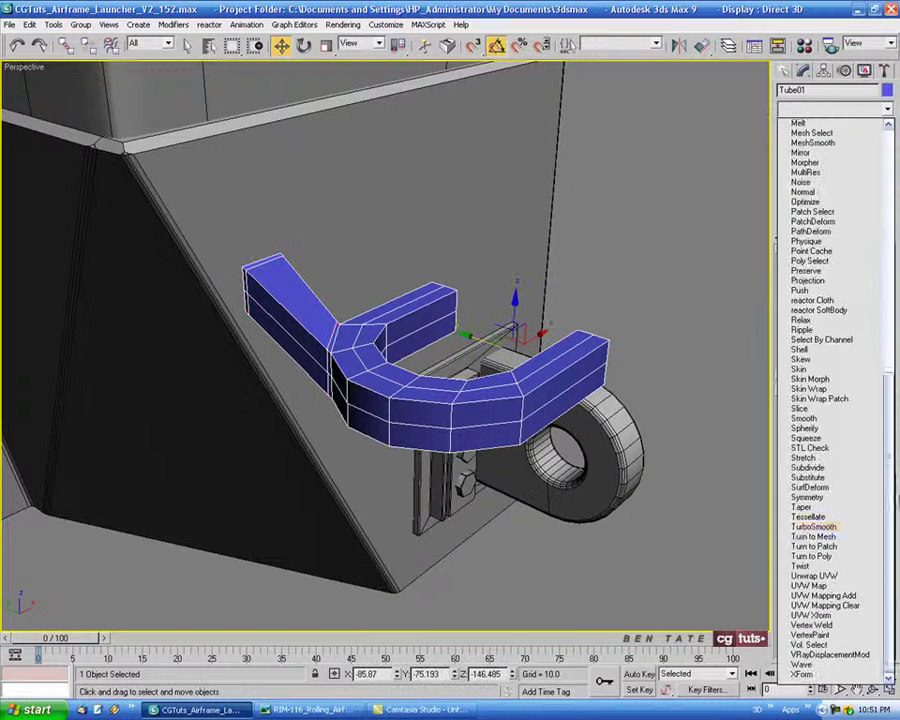
click(876, 527)
key(ctrl+z)
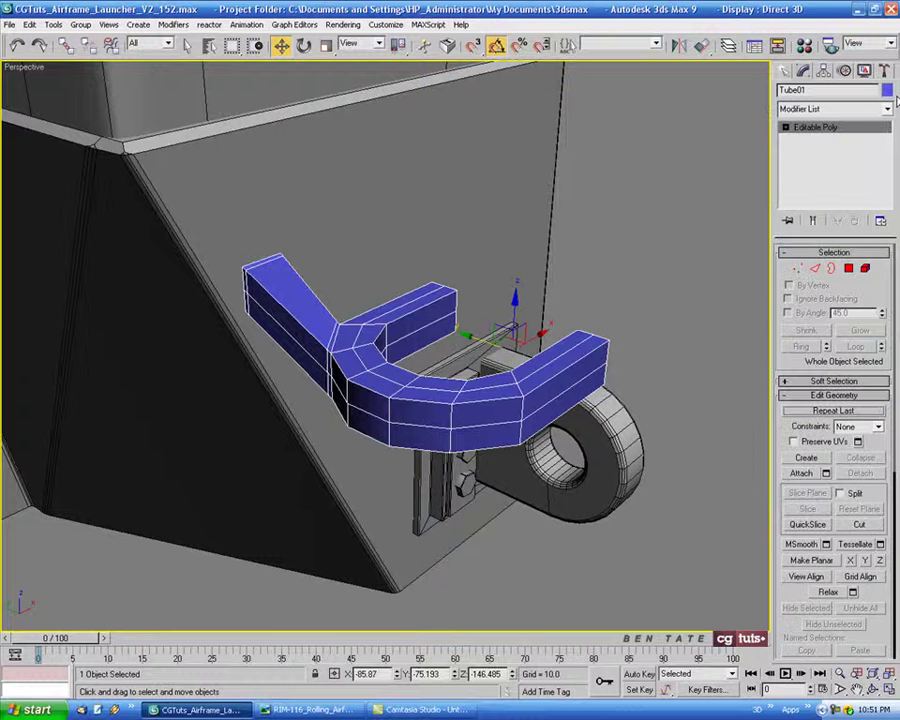
click(886, 109)
scroll(860, 400, down, 5)
scroll(860, 450, down, 5)
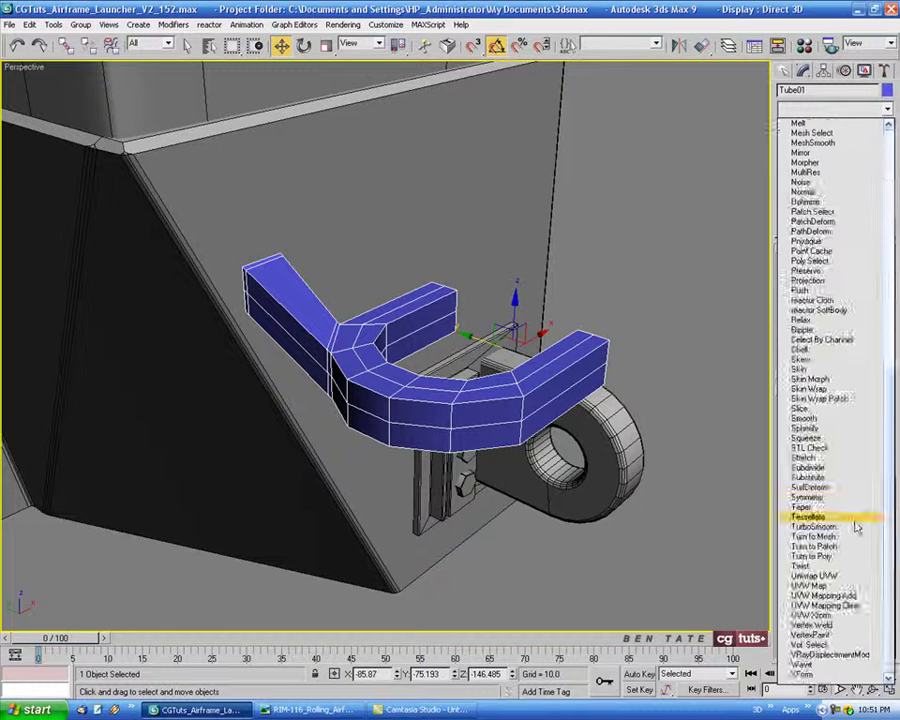
click(860, 530)
click(879, 273)
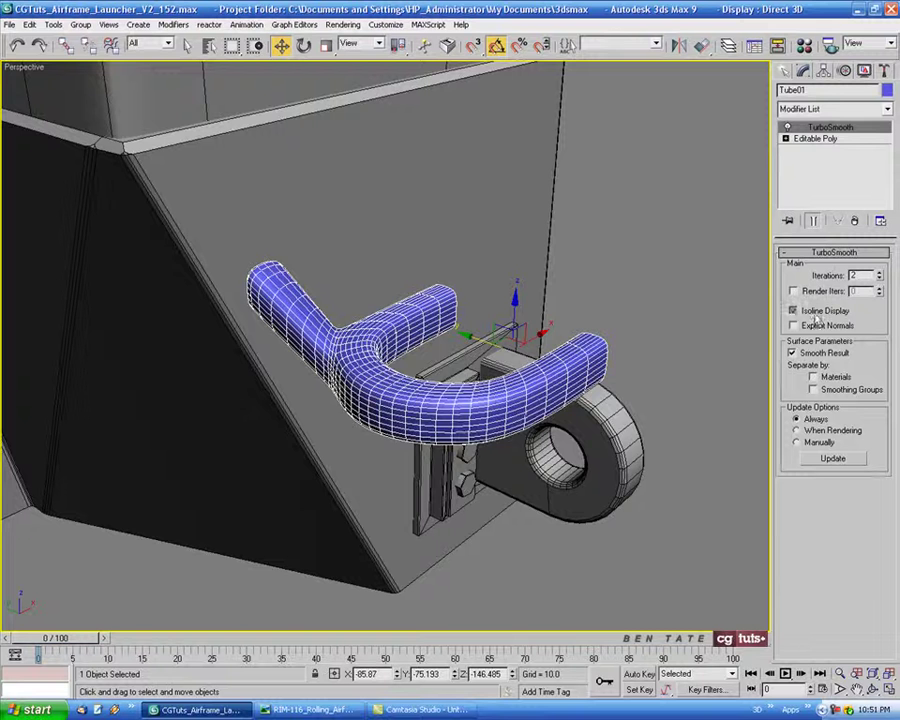
key(F4)
mouse_move(520, 420)
alt+middle_down()
mouse_move(597, 447)
mouse_move(637, 518)
mouse_move(593, 569)
mouse_move(472, 612)
mouse_move(414, 525)
mouse_move(388, 437)
mouse_move(414, 362)
mouse_move(438, 463)
mouse_move(518, 486)
alt+middle_up()
Compare the hook with the launcher reference photo, then delete the TurboSmooth modifier
click(340, 710)
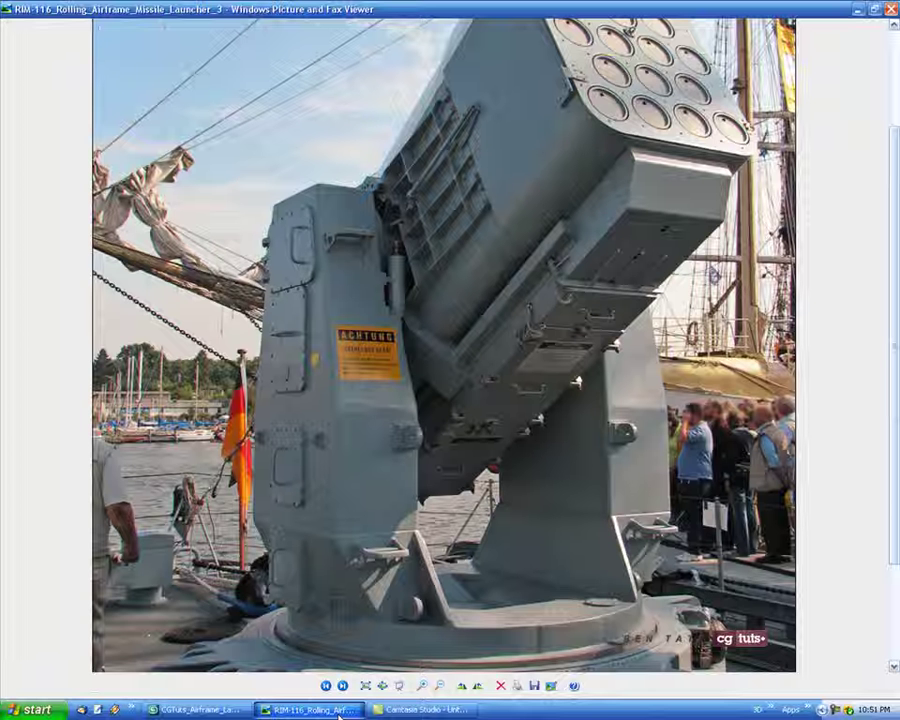
click(198, 710)
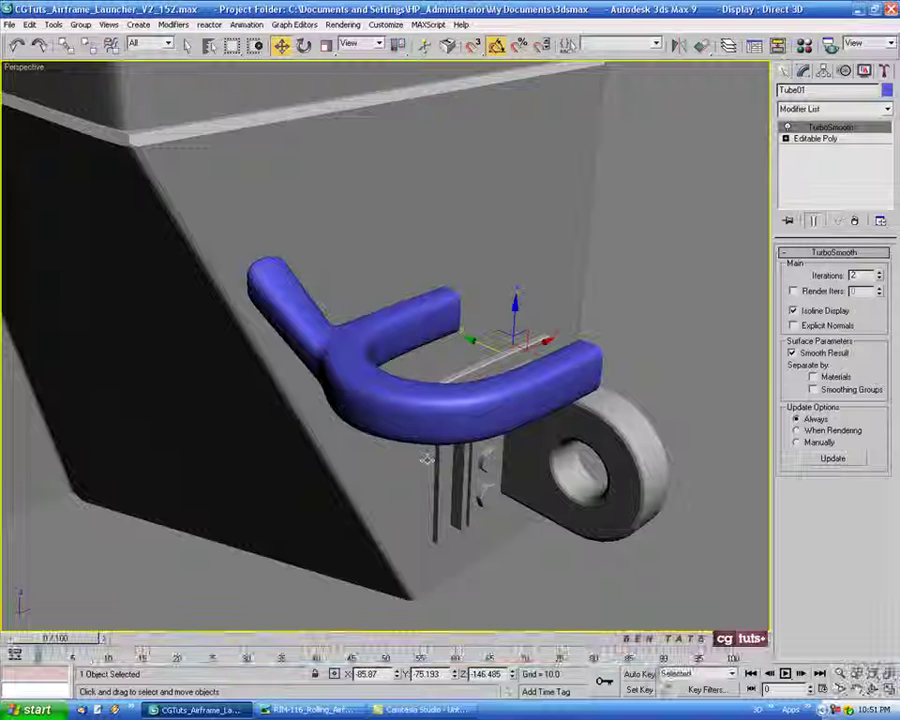
alt+middle_drag(425, 456, 462, 453)
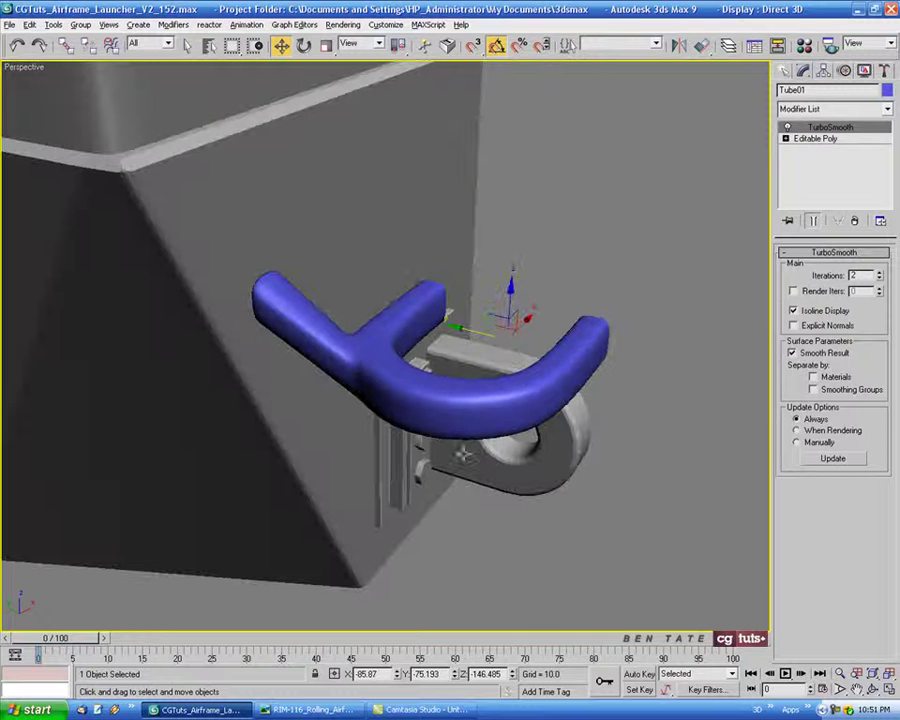
click(857, 221)
alt+middle_drag(402, 322, 530, 465)
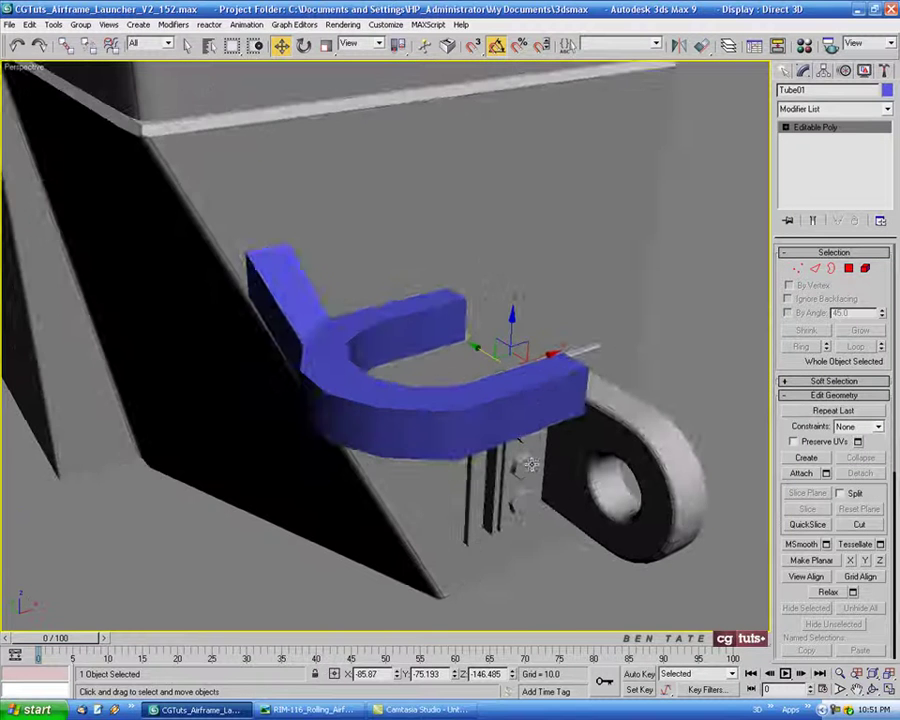
In the Top view, mirror a copy of the half handle on the X axis
scroll(530, 463, down, 3)
key(F4)
key(alt+w)
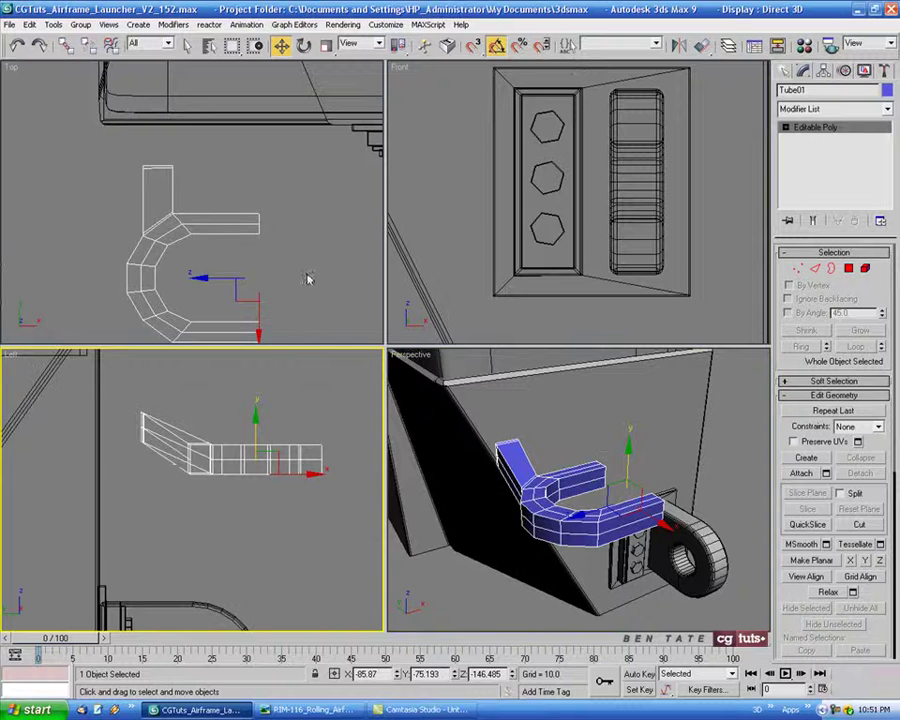
right_click(308, 279)
key(alt+w)
middle_drag(380, 316, 330, 316)
scroll(408, 336, down, 2)
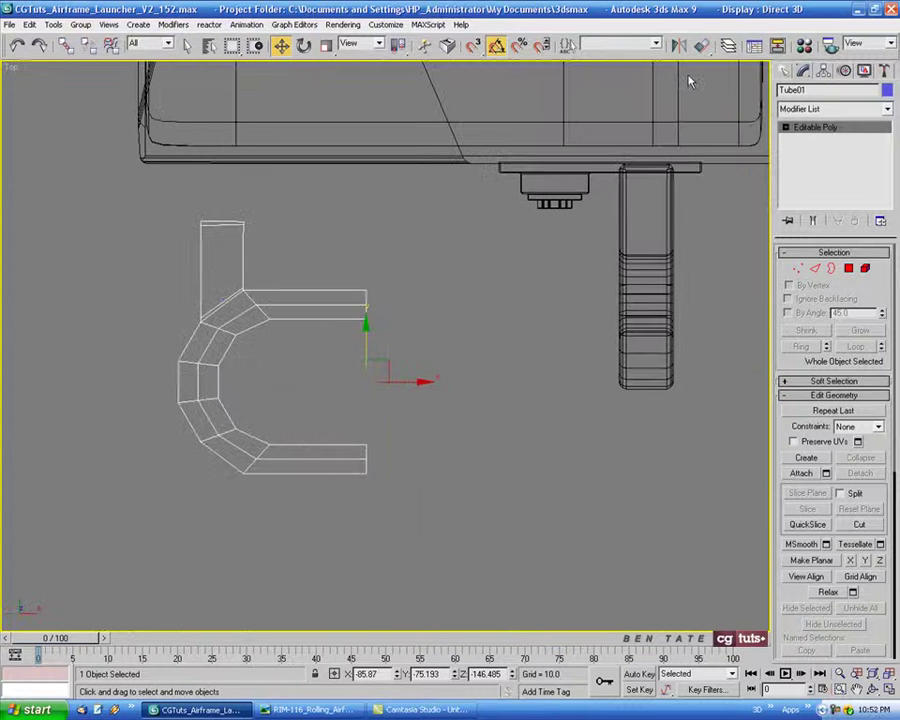
click(678, 45)
click(436, 377)
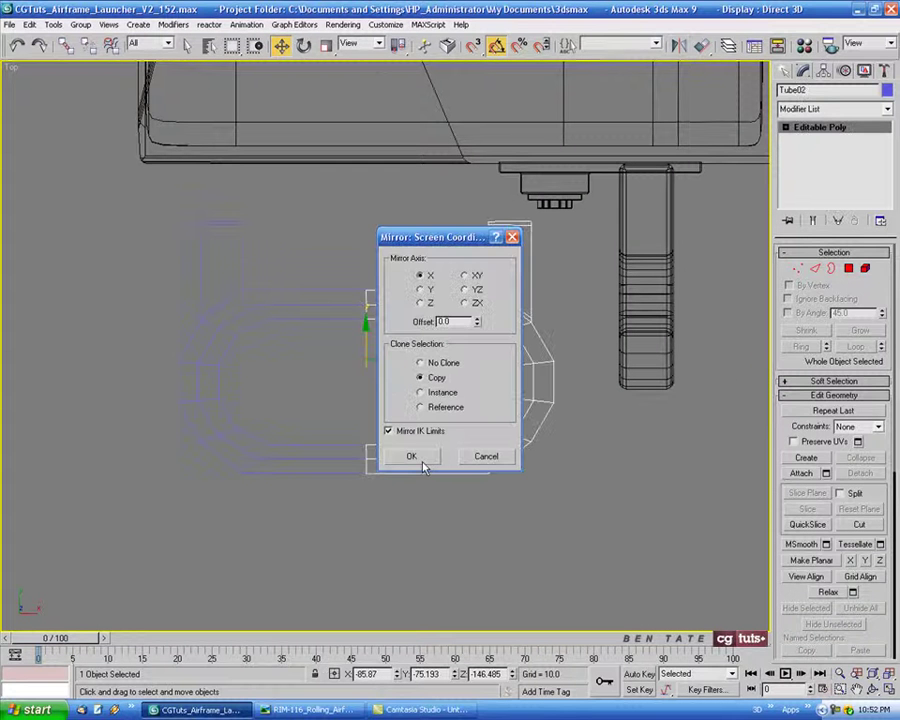
key(Return)
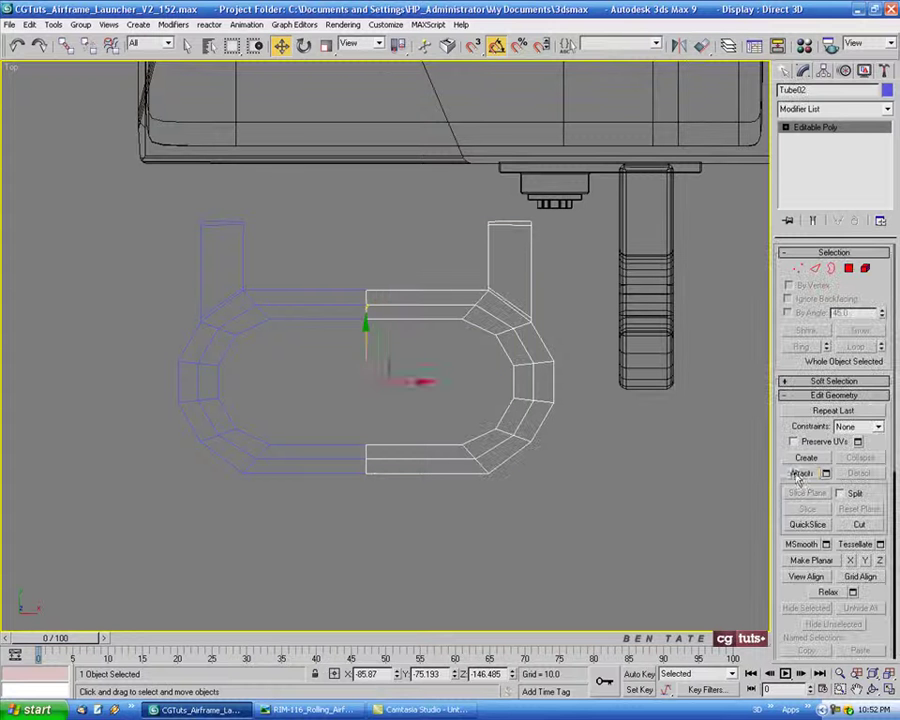
Attach the mirrored copy to the handle and select the central seam vertices
click(800, 474)
click(352, 316)
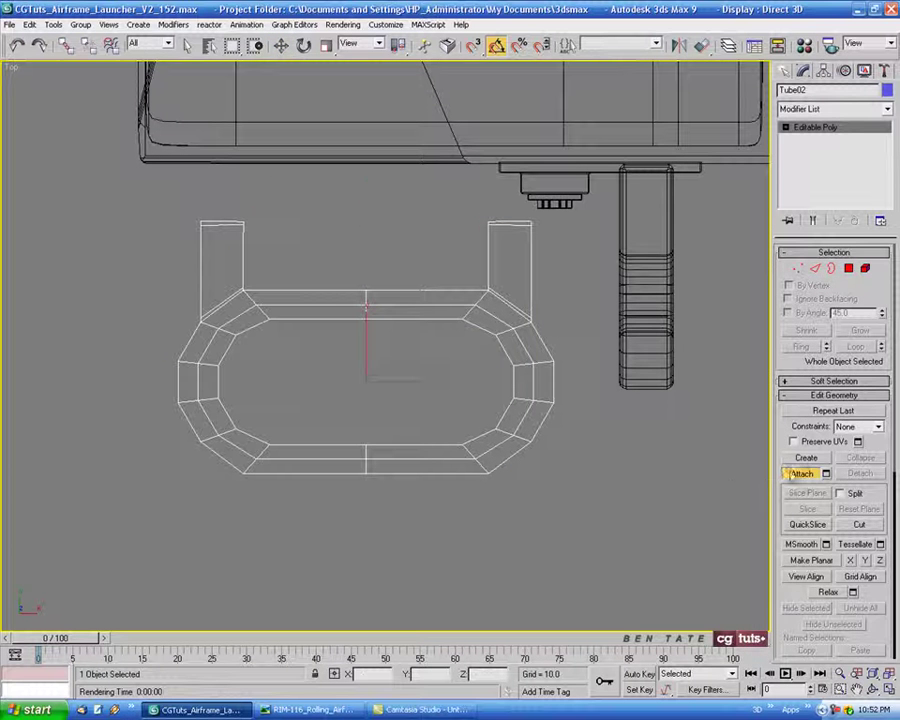
key(w)
click(797, 268)
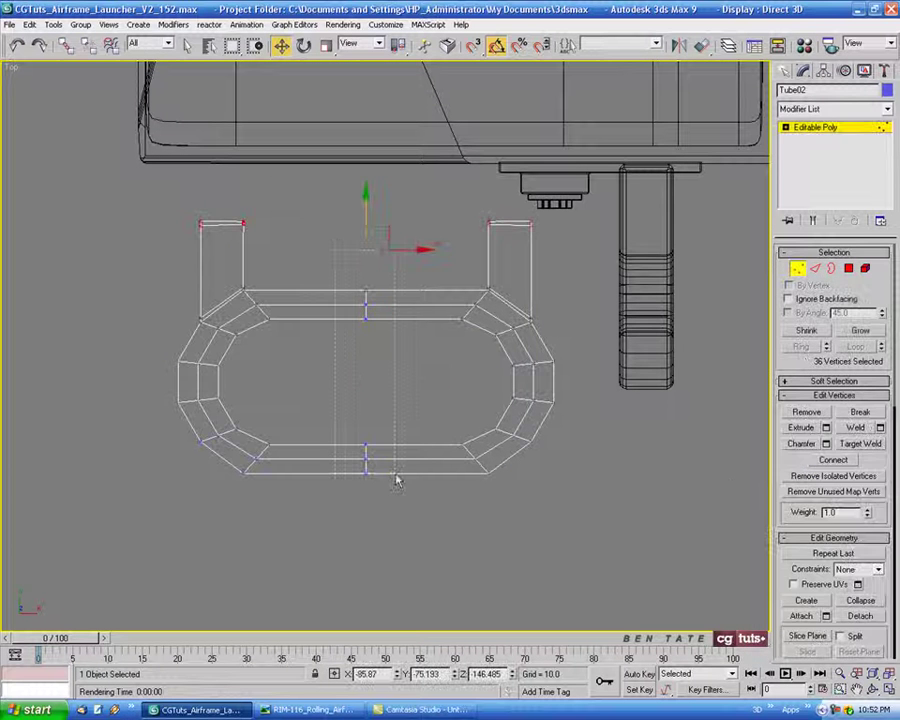
drag(396, 481, 398, 483)
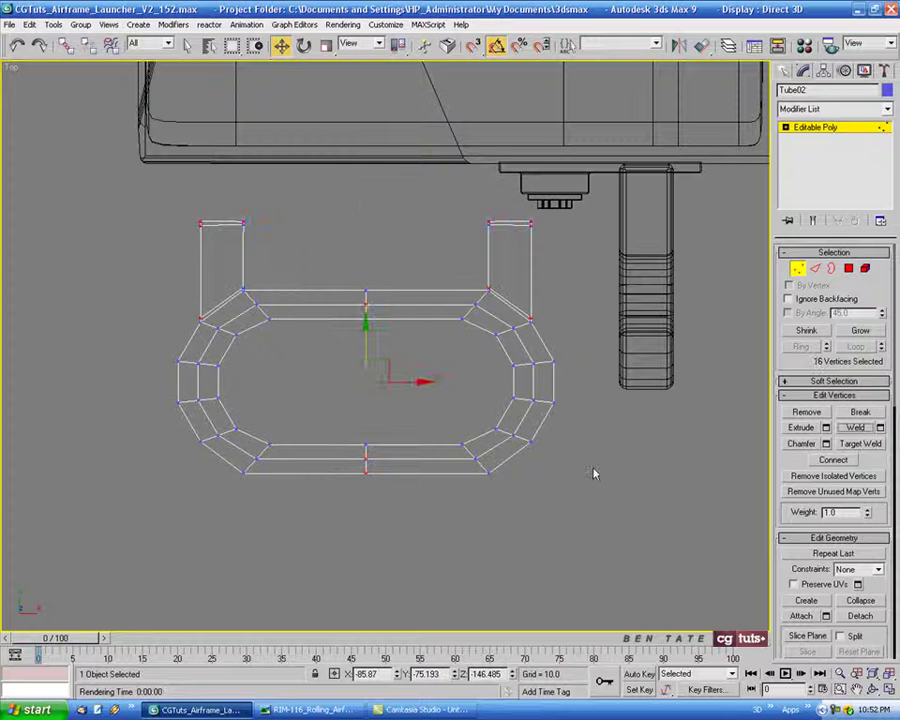
middle_drag(517, 449, 535, 465)
middle_drag(591, 474, 593, 457)
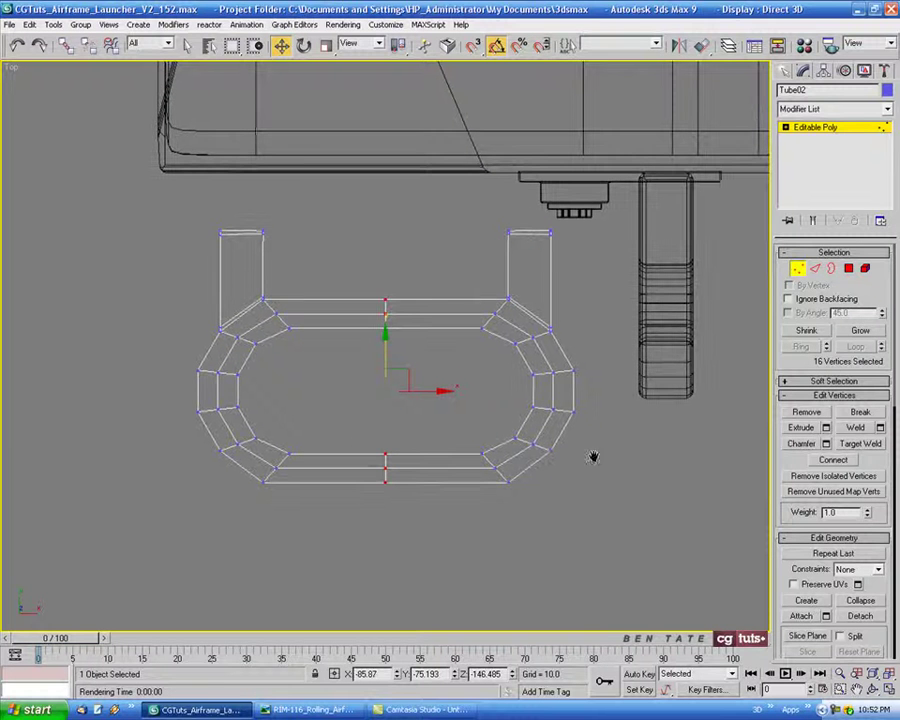
key(1)
key(alt+w)
right_click(677, 513)
key(alt+w)
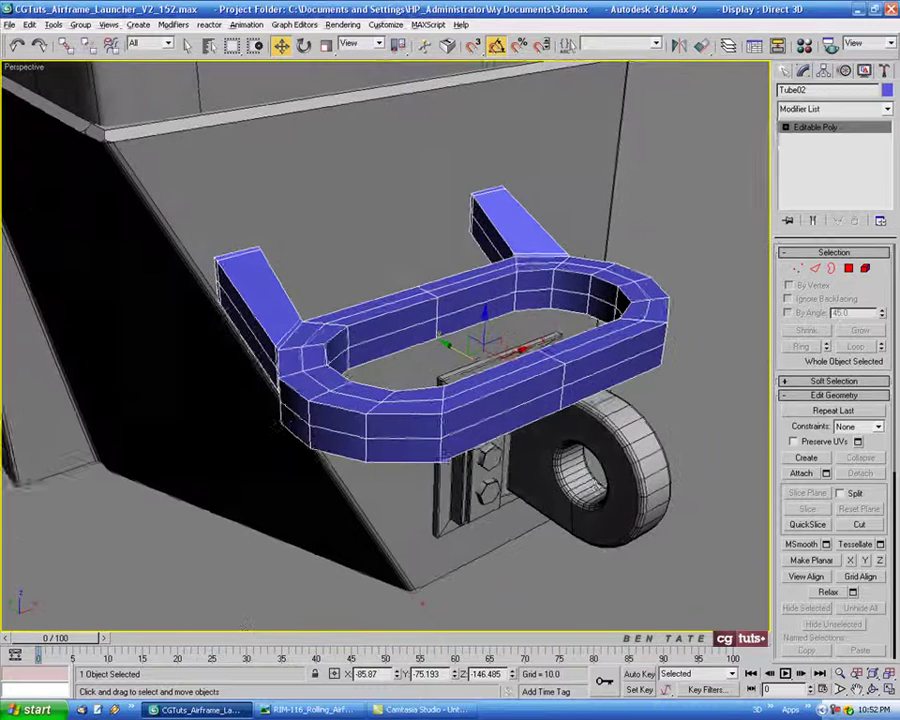
Add TurboSmooth to the joined handle with 2 iterations and Isoline Display enabled
click(886, 108)
scroll(858, 500, down, 15)
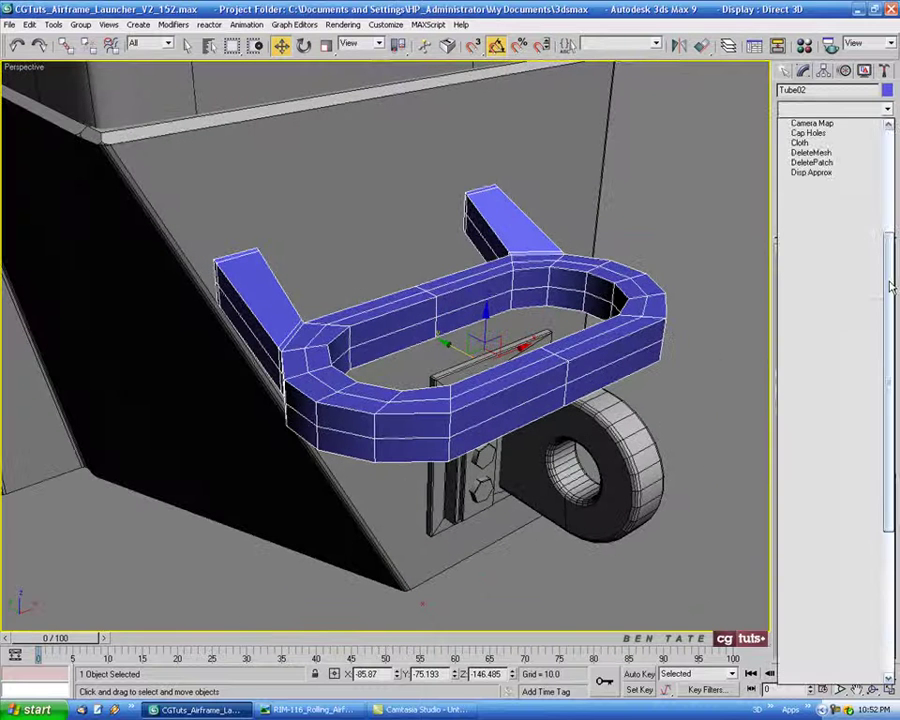
click(855, 528)
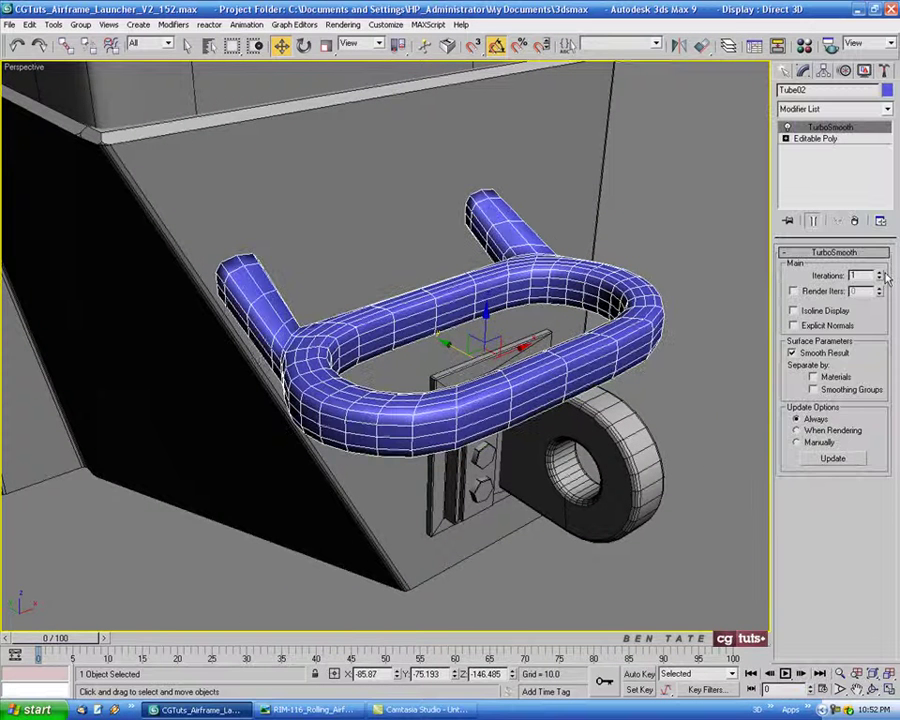
click(880, 275)
click(793, 310)
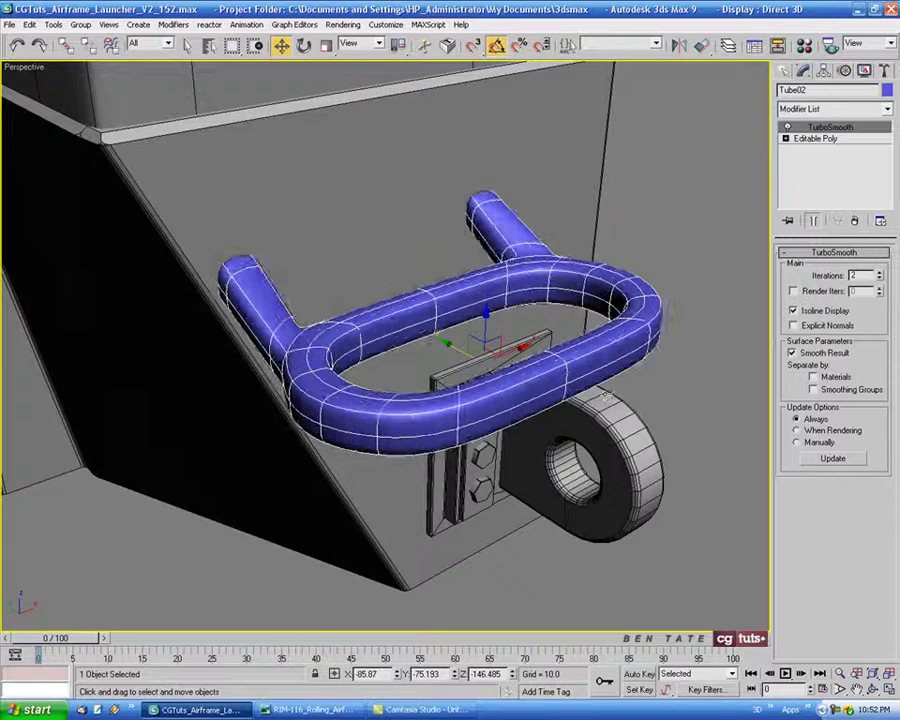
mouse_move(480, 300)
alt+middle_down()
mouse_move(605, 397)
mouse_move(645, 384)
mouse_move(649, 342)
mouse_move(649, 400)
mouse_move(697, 354)
mouse_move(721, 311)
mouse_move(647, 311)
mouse_move(661, 279)
mouse_move(665, 316)
mouse_move(617, 426)
mouse_move(600, 430)
mouse_move(571, 398)
mouse_move(570, 420)
mouse_move(553, 414)
mouse_move(585, 396)
alt+middle_up()
key(F4)
alt+middle_drag(408, 376, 333, 323)
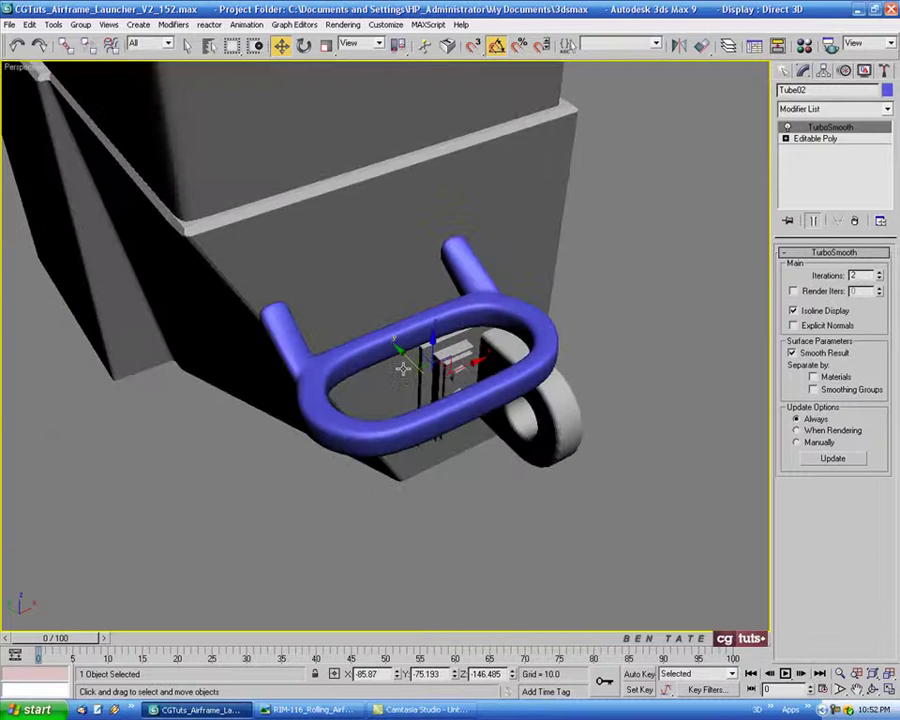
scroll(333, 323, up, 3)
alt+middle_drag(562, 204, 440, 383)
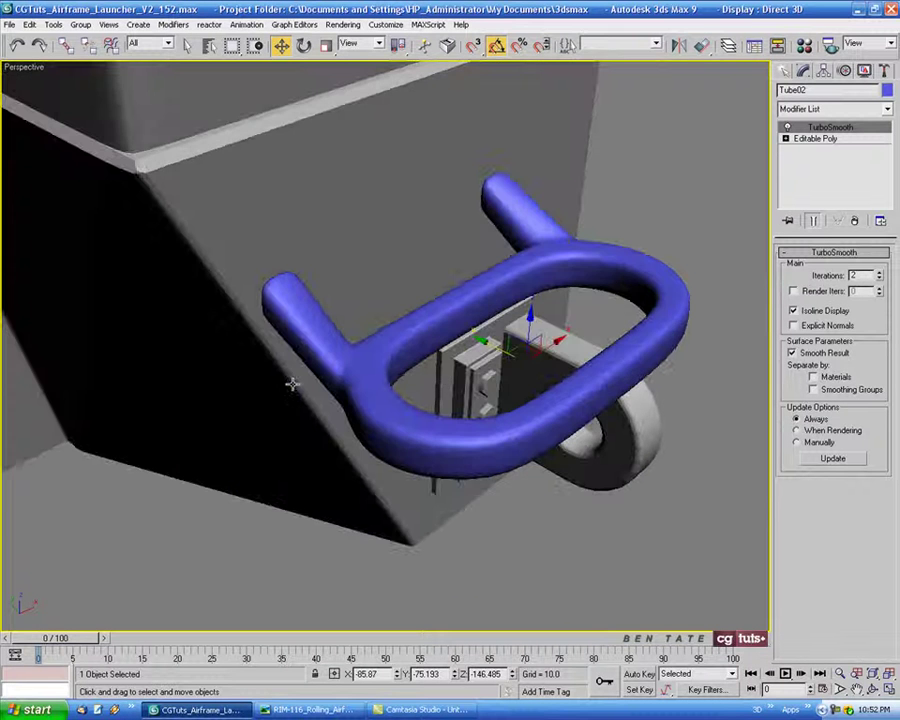
Check the reference photo, then nudge the handle slightly left in the Left view
key(alt+Tab)
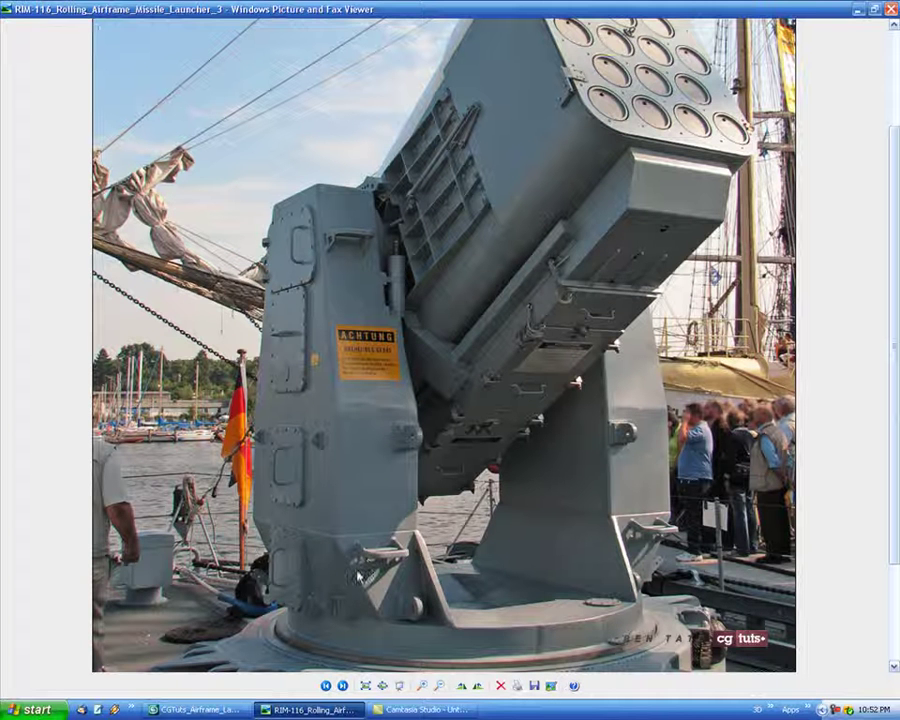
key(alt+Tab)
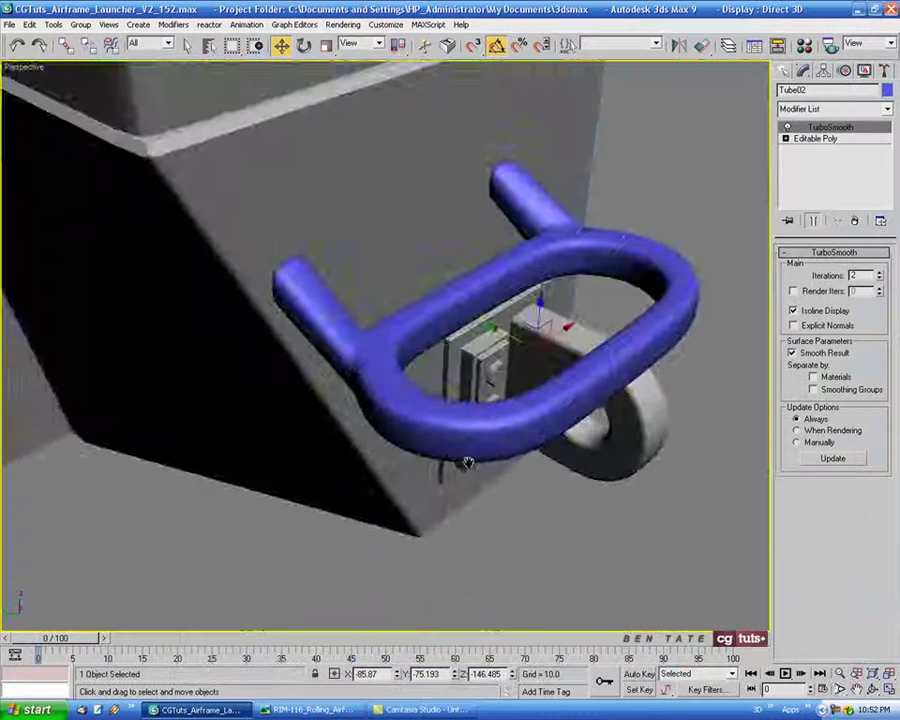
key(alt+w)
key(alt+w)
scroll(510, 422, down, 2)
middle_drag(510, 422, 440, 400)
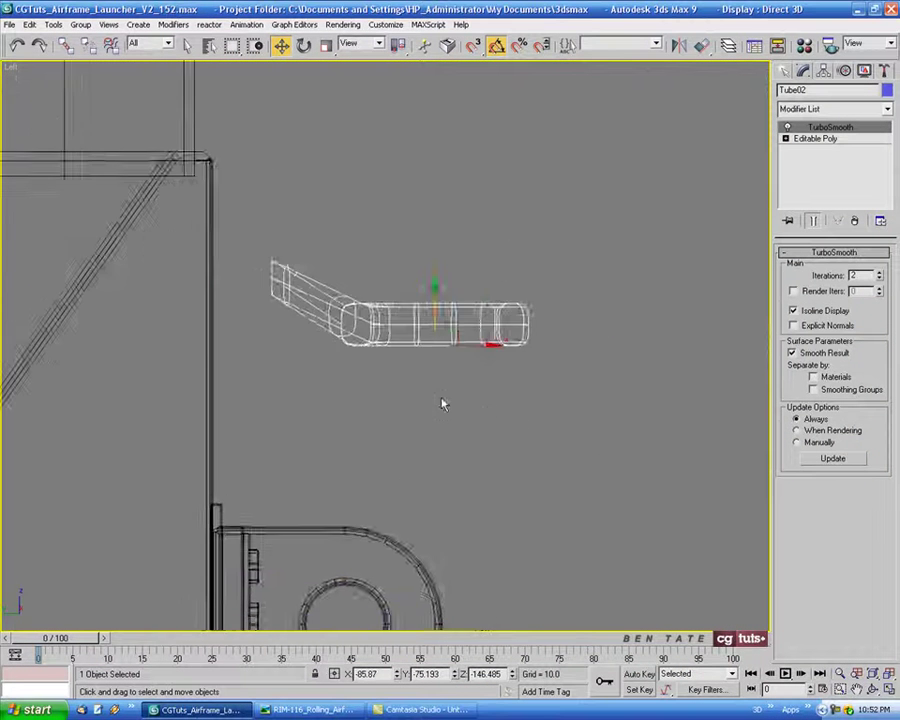
scroll(440, 400, up, 3)
scroll(475, 347, down, 2)
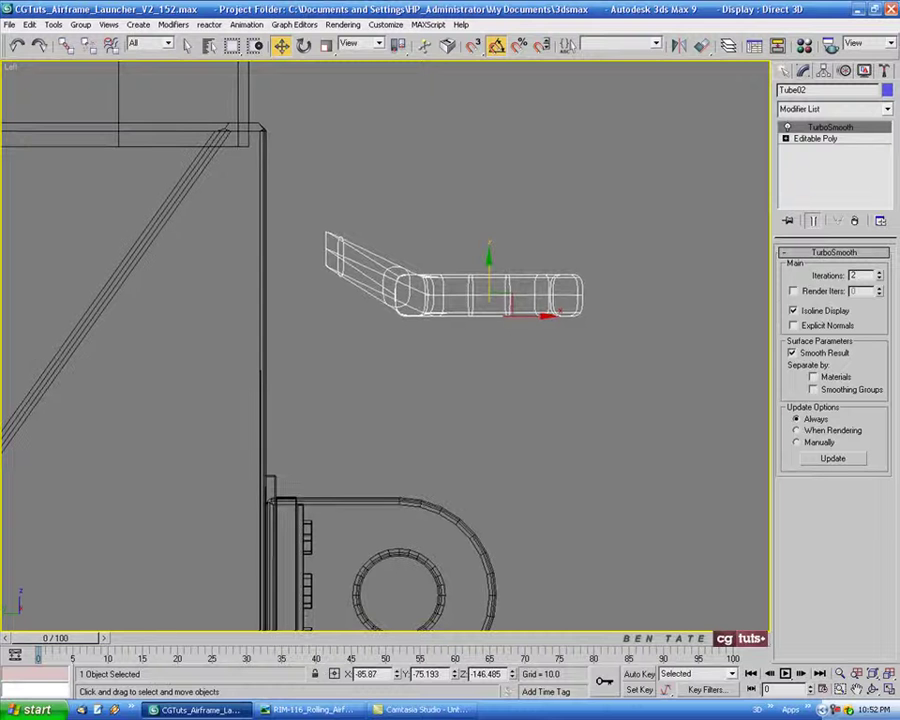
drag(533, 308, 472, 308)
middle_drag(394, 352, 398, 375)
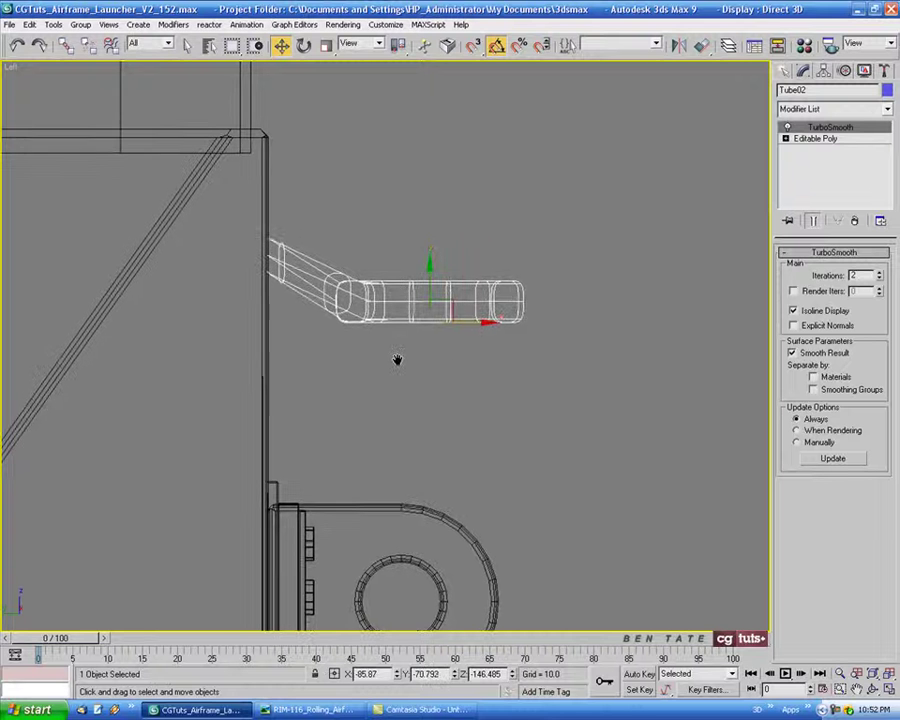
Draw a new Tube primitive in the Left view and move it near the handle's base
click(788, 74)
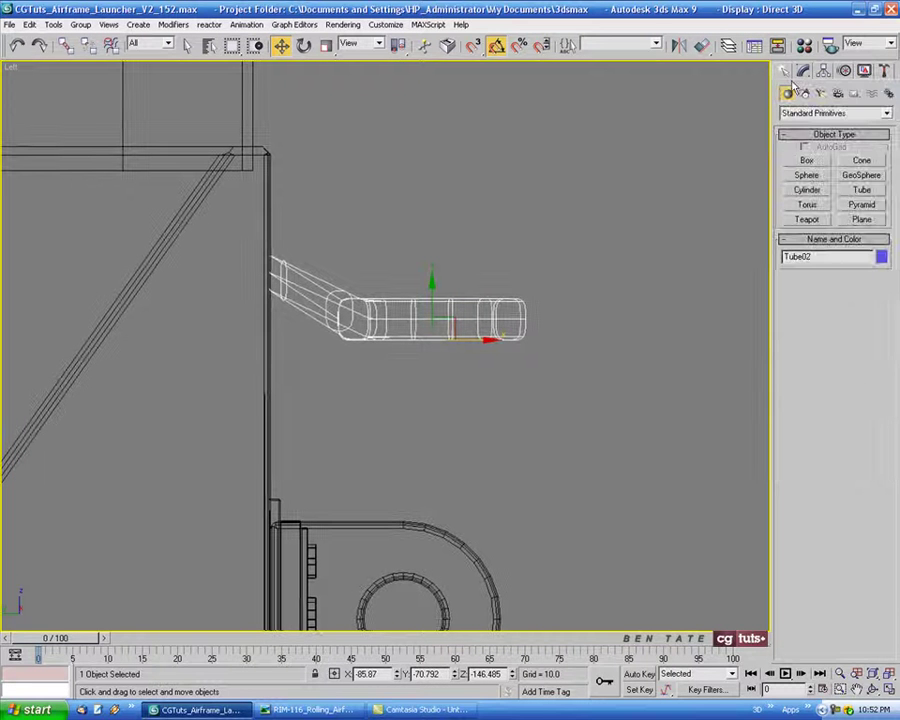
click(851, 193)
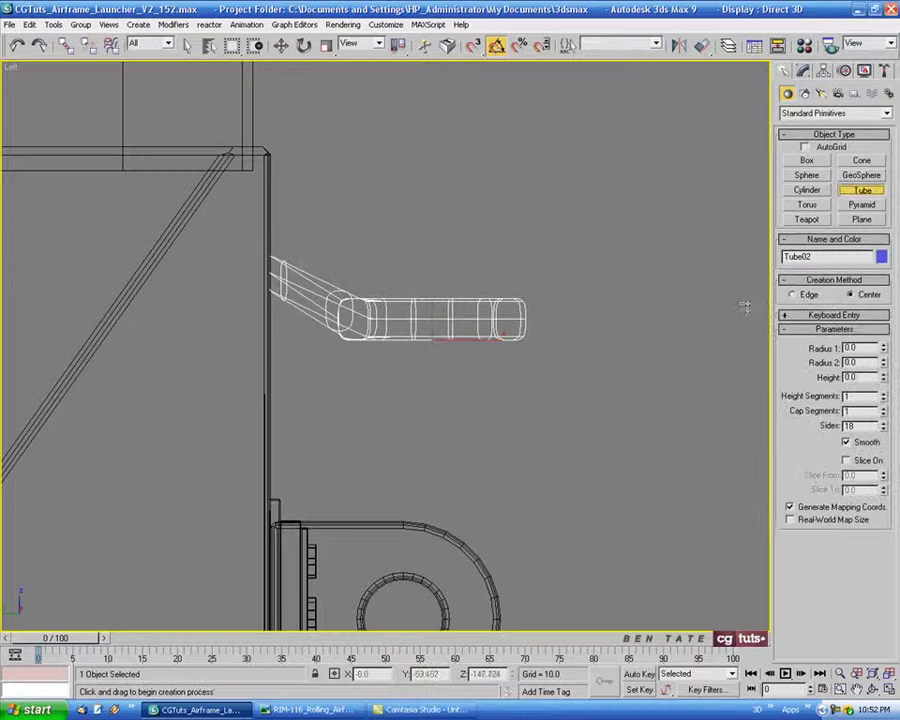
drag(251, 307, 303, 421)
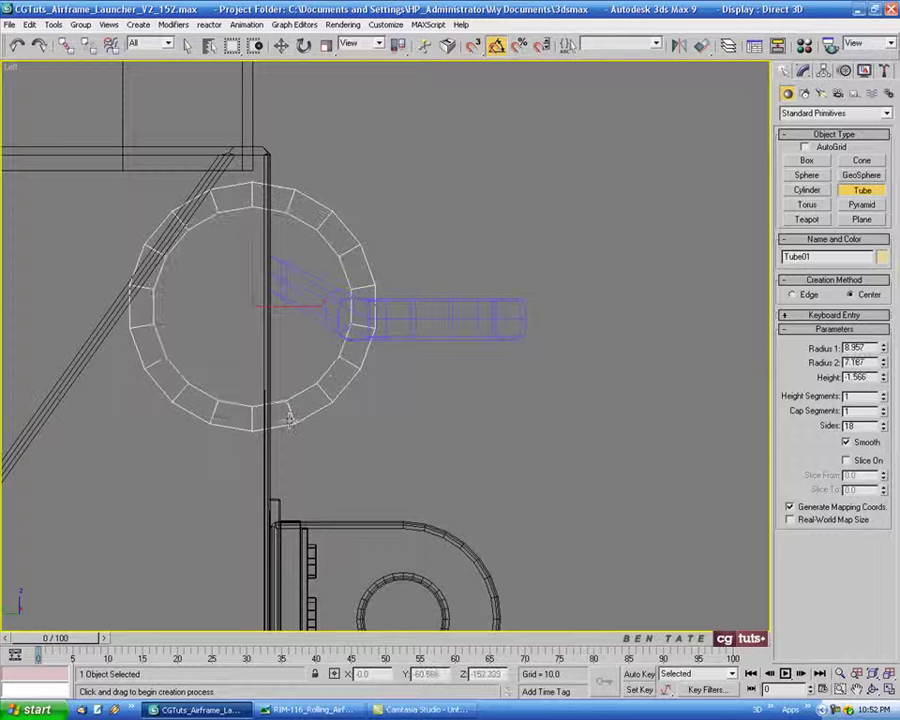
click(281, 45)
drag(252, 270, 252, 322)
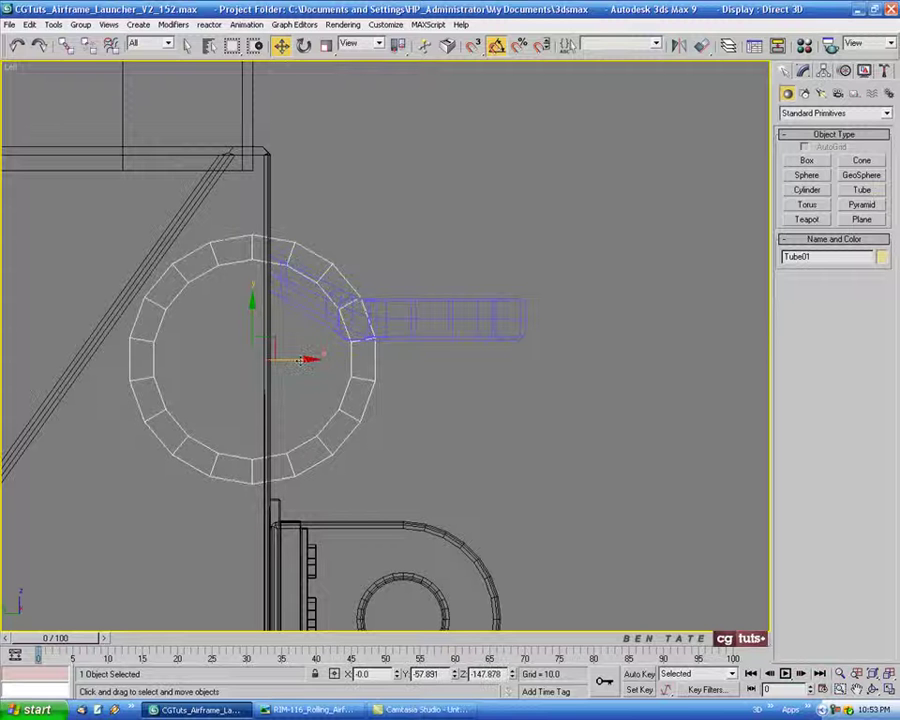
drag(300, 360, 293, 364)
Set the new tube's Radius 1 to 9.0 and Radius 2 to 7.4
click(802, 72)
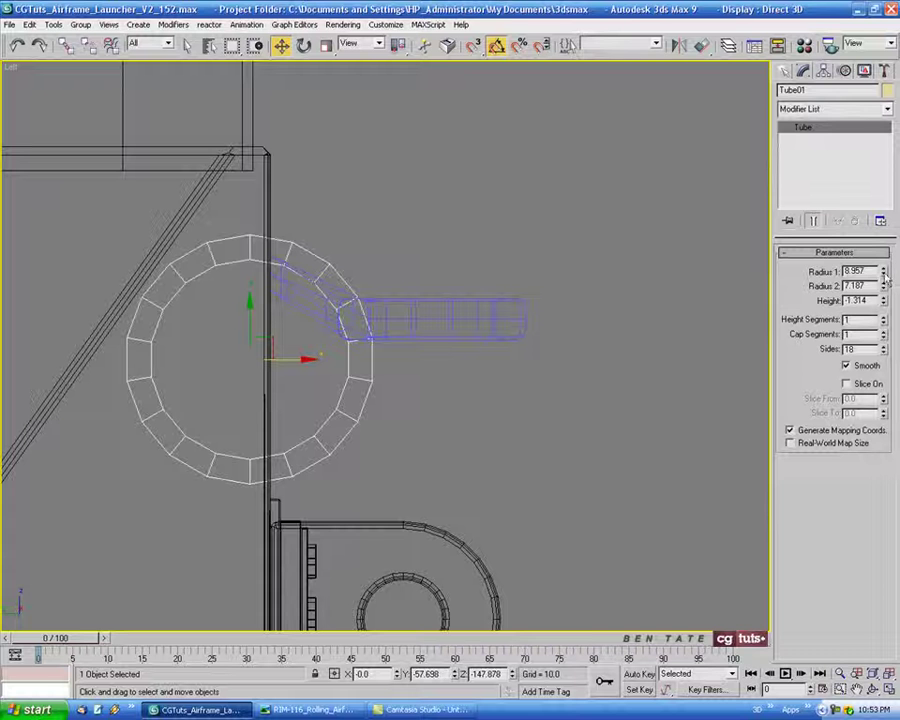
drag(884, 276, 881, 282)
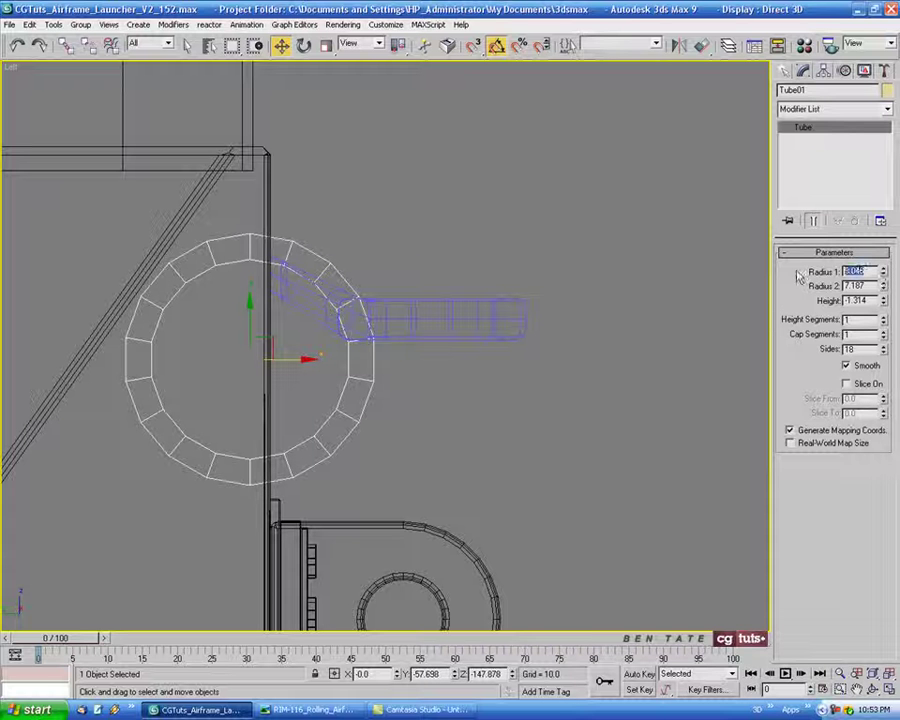
key(Tab)
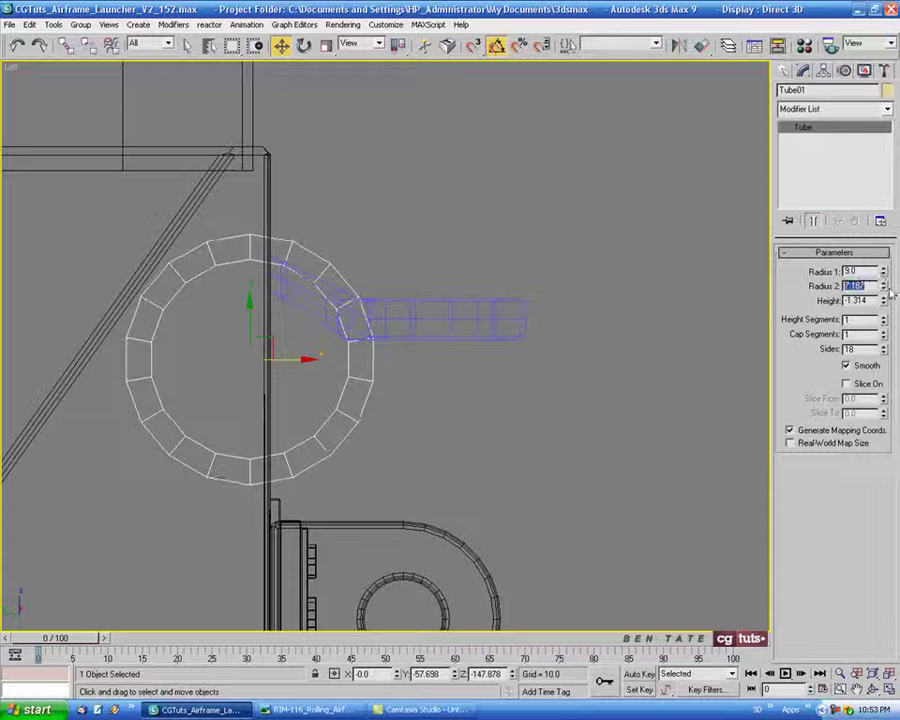
drag(883, 288, 882, 286)
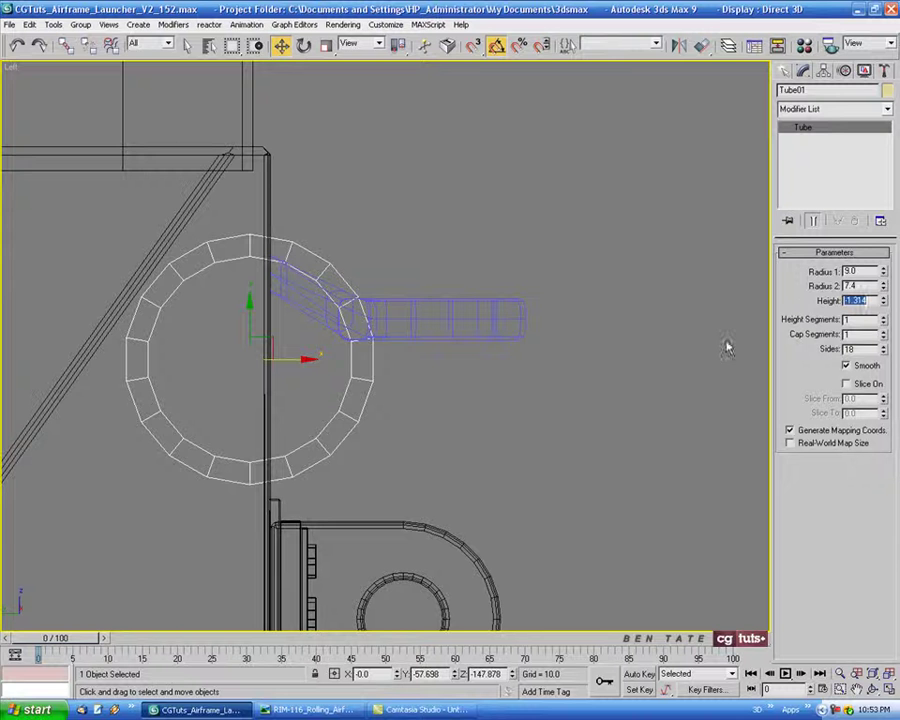
key(alt+w)
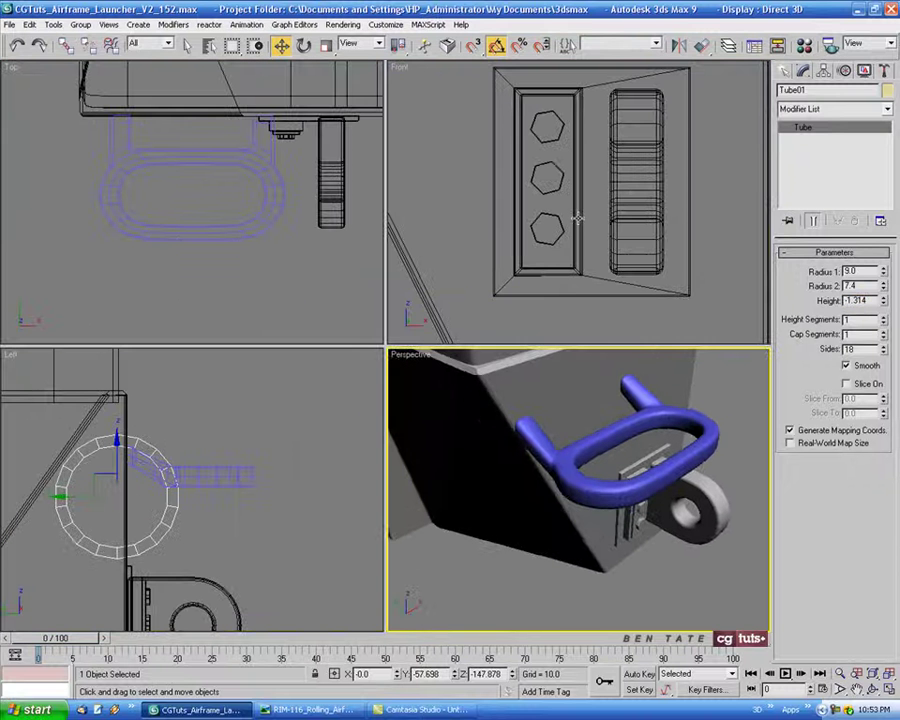
Set the ring tube's height to 1.5
scroll(578, 218, down, 5)
middle_drag(600, 205, 631, 222)
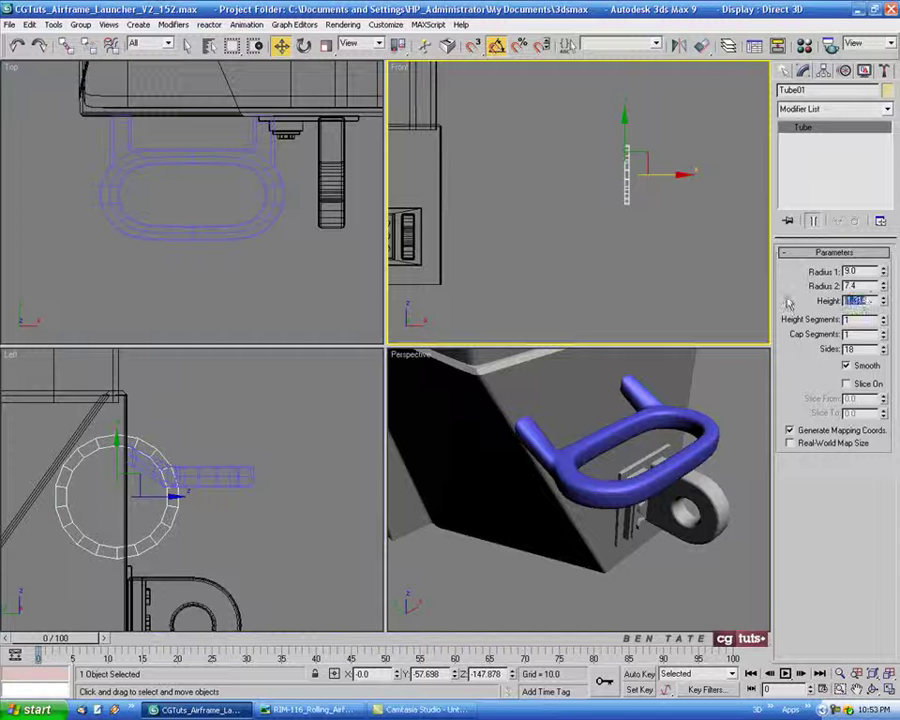
text(1.5)
key(Return)
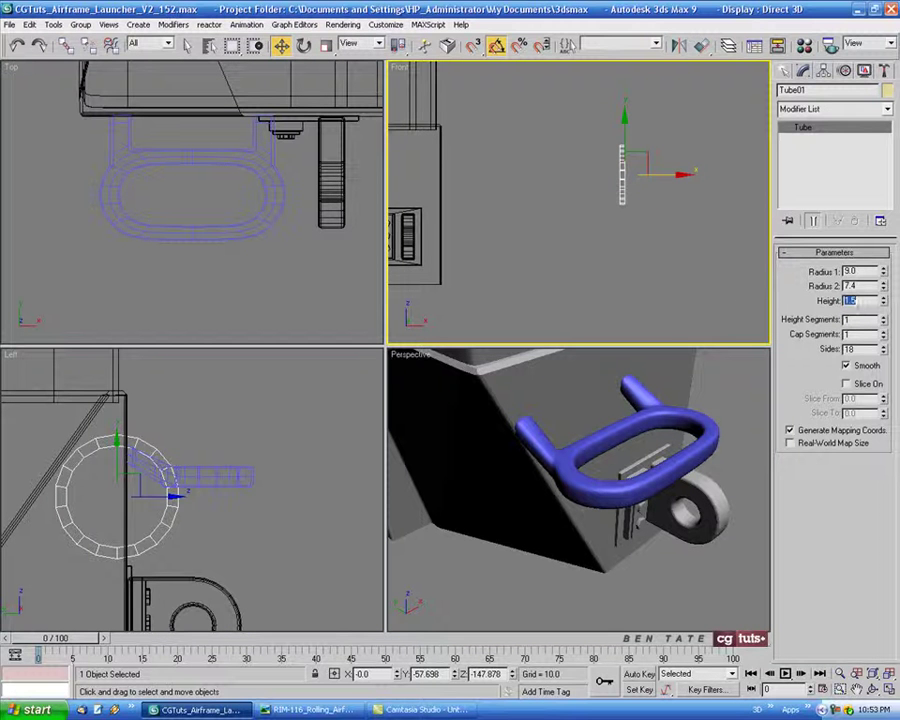
Slide the ring left along X in the Front view so it crosses the handle arm
scroll(648, 246, down, 2)
middle_drag(668, 256, 712, 228)
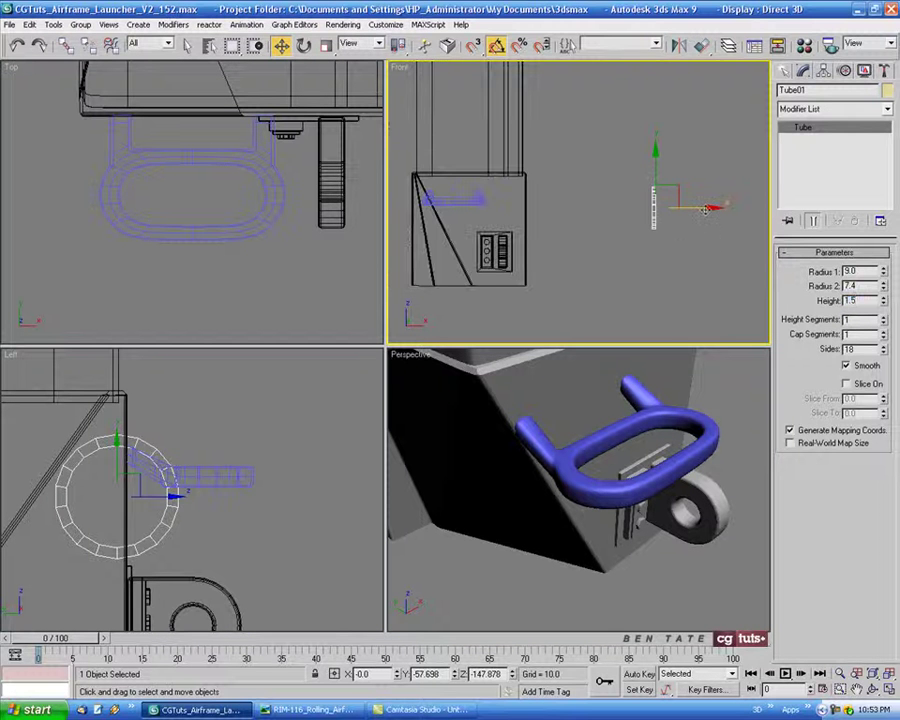
drag(706, 209, 483, 207)
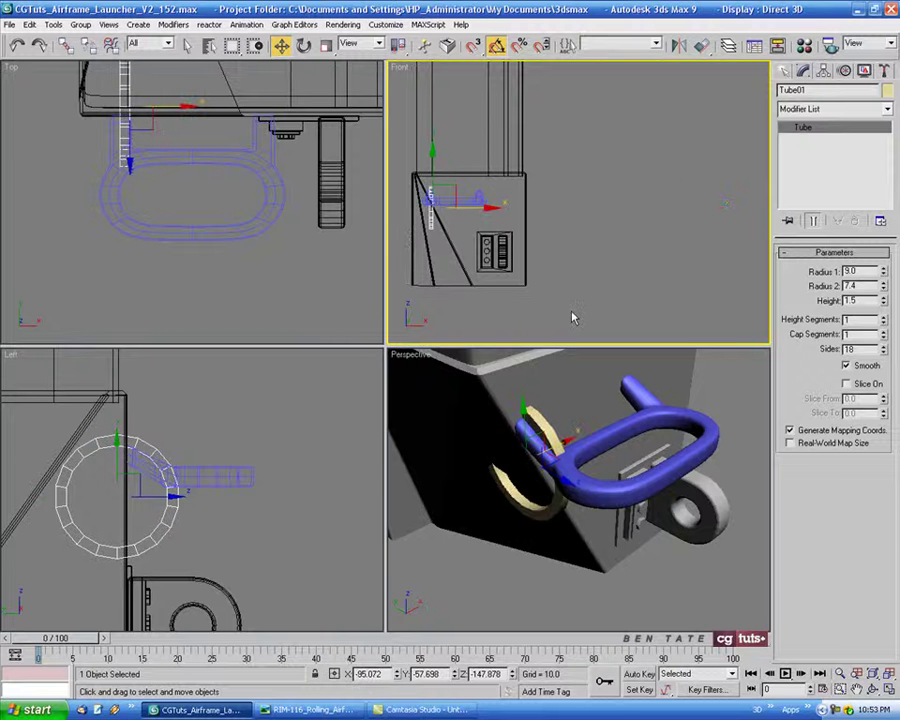
key(alt+w)
mouse_move(590, 485)
alt+middle_down()
mouse_move(599, 372)
mouse_move(425, 355)
alt+middle_up()
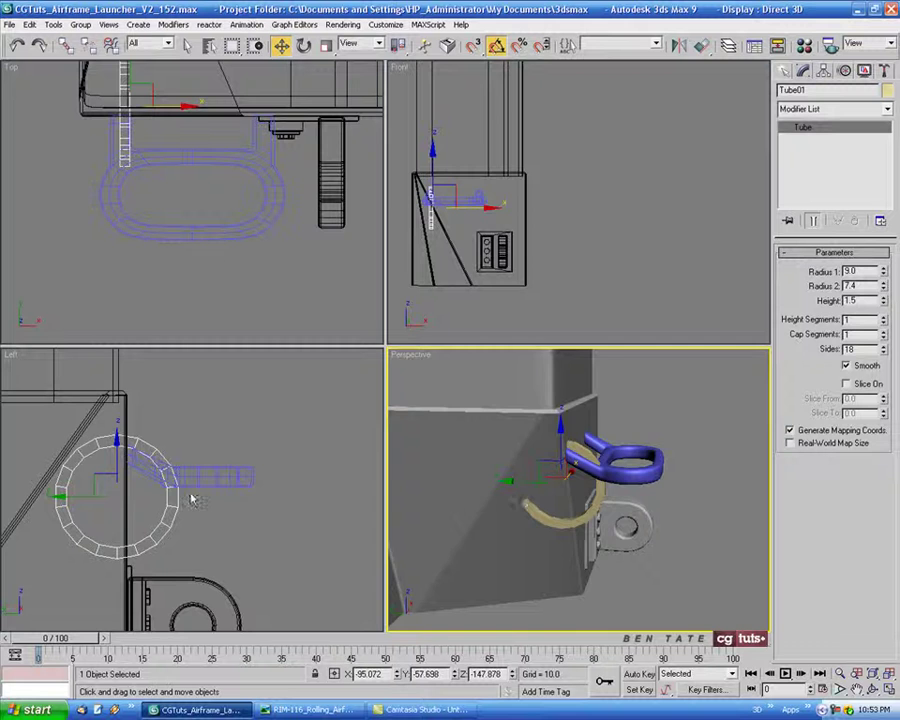
key(alt+w)
scroll(530, 398, down, 2)
click(366, 374)
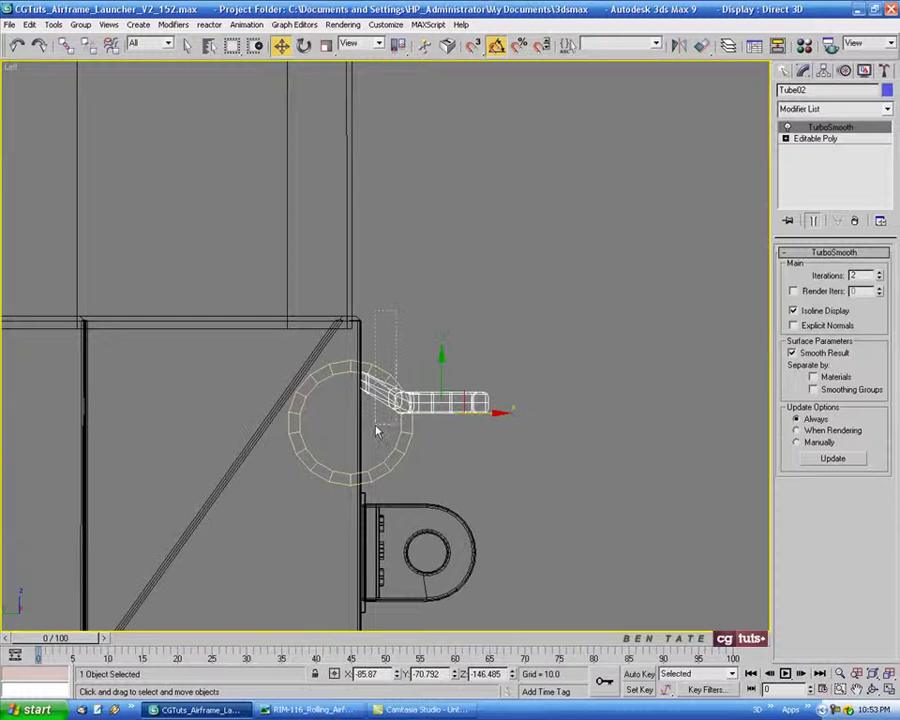
Frame the arm and ring together in the Perspective and Left views with edges shown
ctrl+click(408, 445)
middle_drag(385, 365, 383, 166)
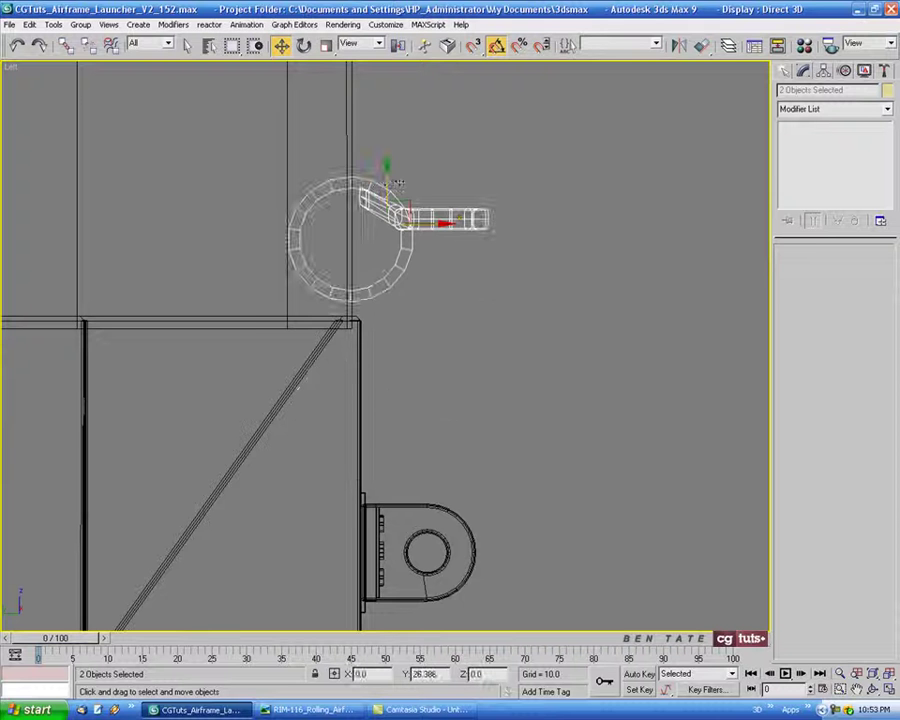
key(alt+w)
right_click(612, 220)
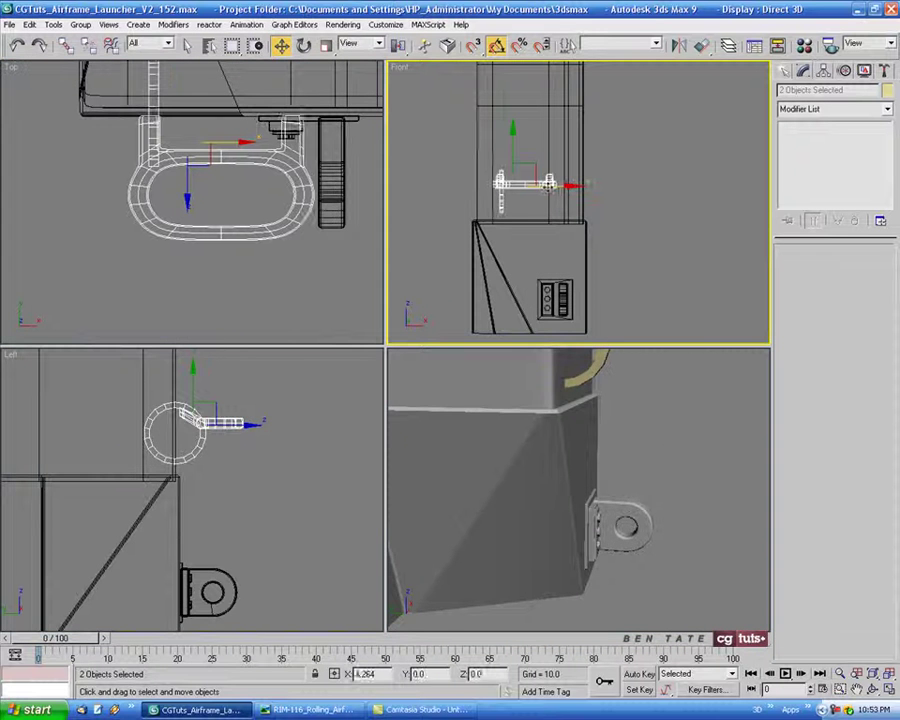
right_click(646, 434)
key(alt+w)
key(z)
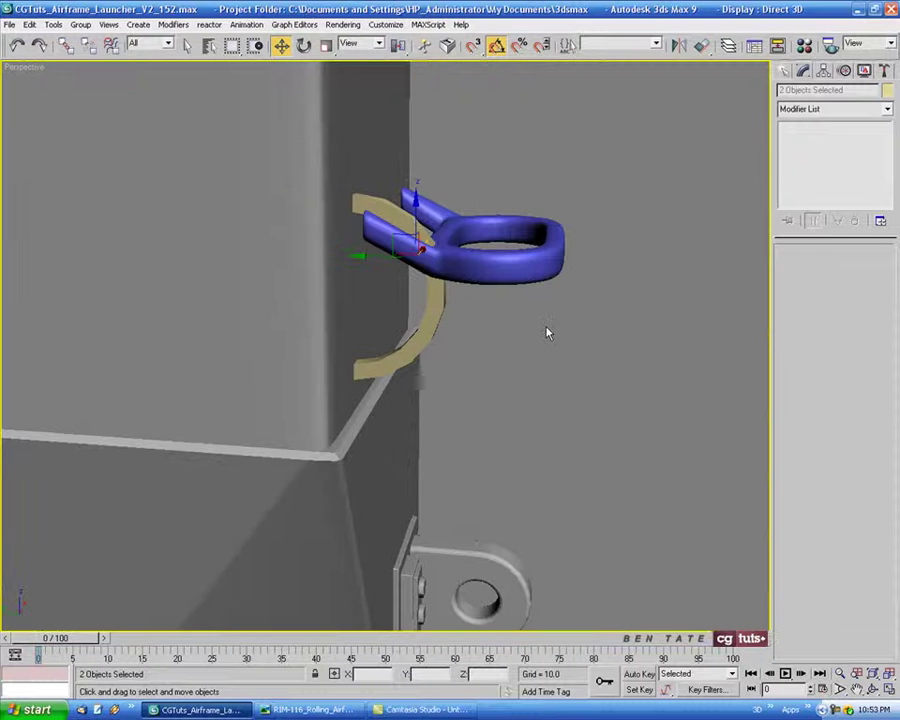
mouse_move(547, 333)
alt+middle_down()
mouse_move(493, 395)
mouse_move(563, 408)
alt+middle_up()
key(F4)
key(alt+w)
right_click(241, 507)
key(alt+w)
key(z)
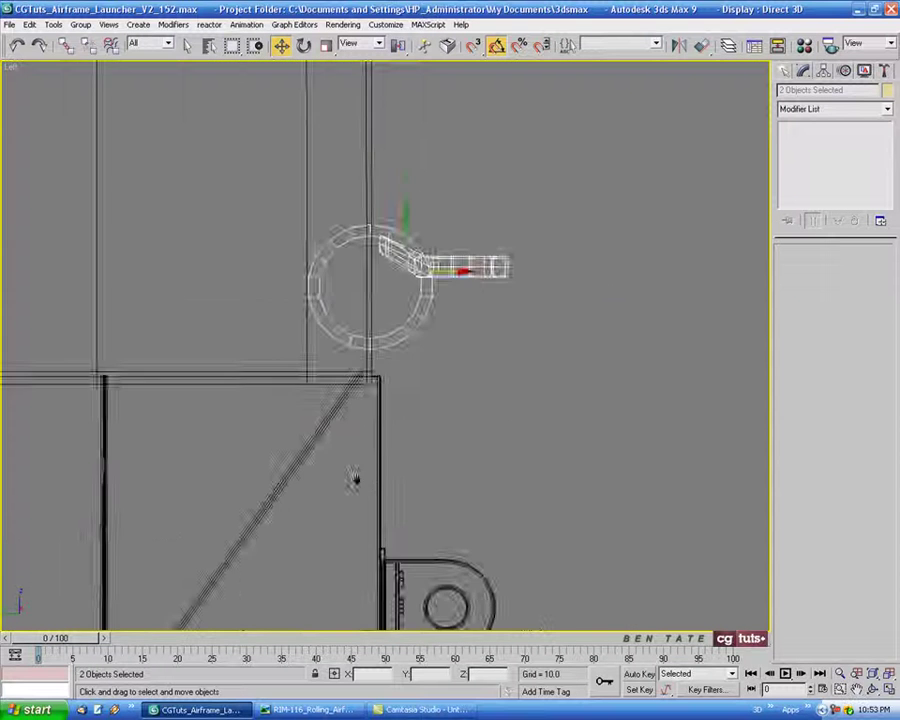
scroll(452, 362, up, 3)
middle_drag(452, 362, 503, 425)
Select only the ring tube and convert it to Editable Poly
click(477, 375)
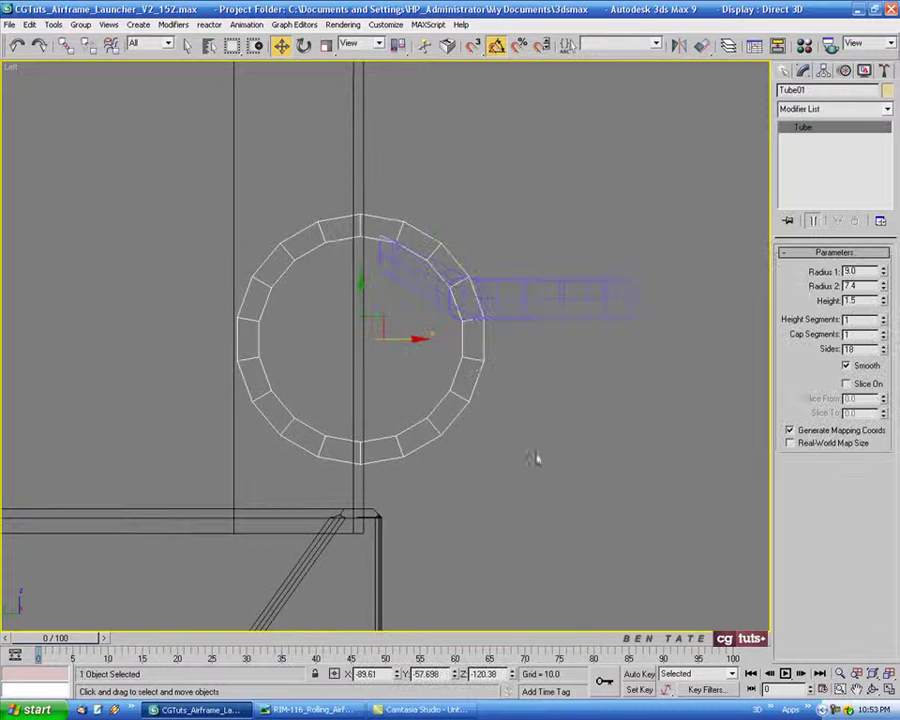
middle_drag(591, 418, 600, 442)
middle_drag(657, 424, 649, 417)
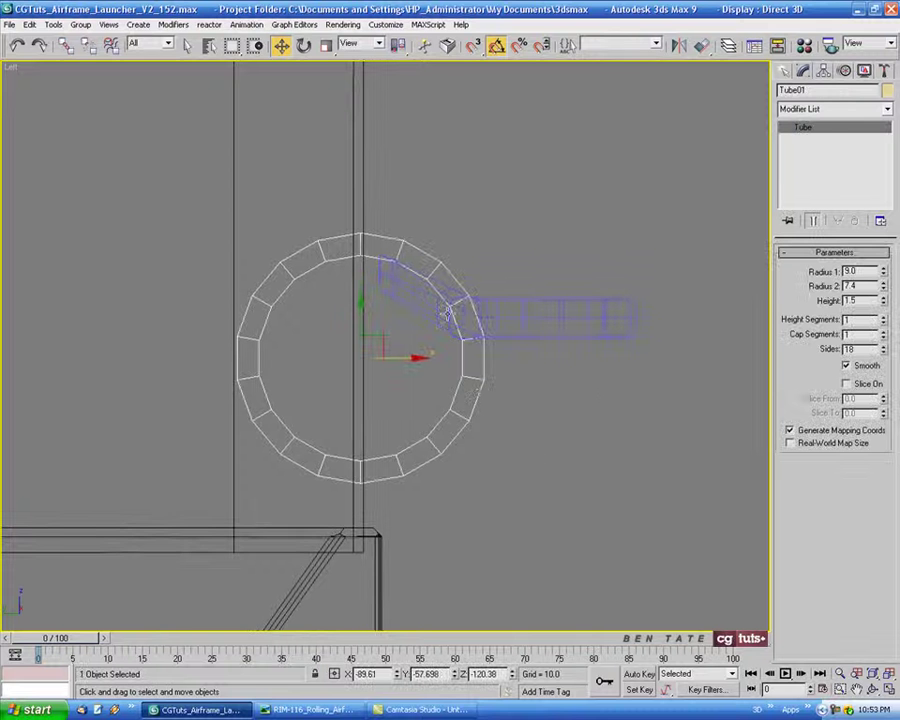
right_click(447, 314)
click(578, 433)
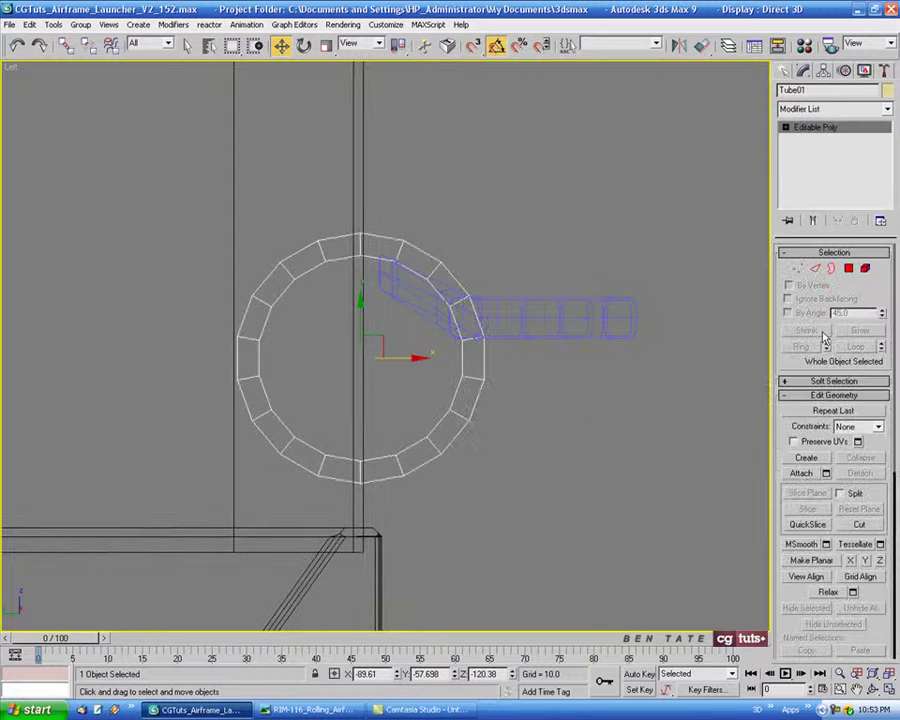
click(798, 270)
Delete most of the ring's vertices to leave a short arc, then raise it toward the arm
drag(152, 142, 341, 580)
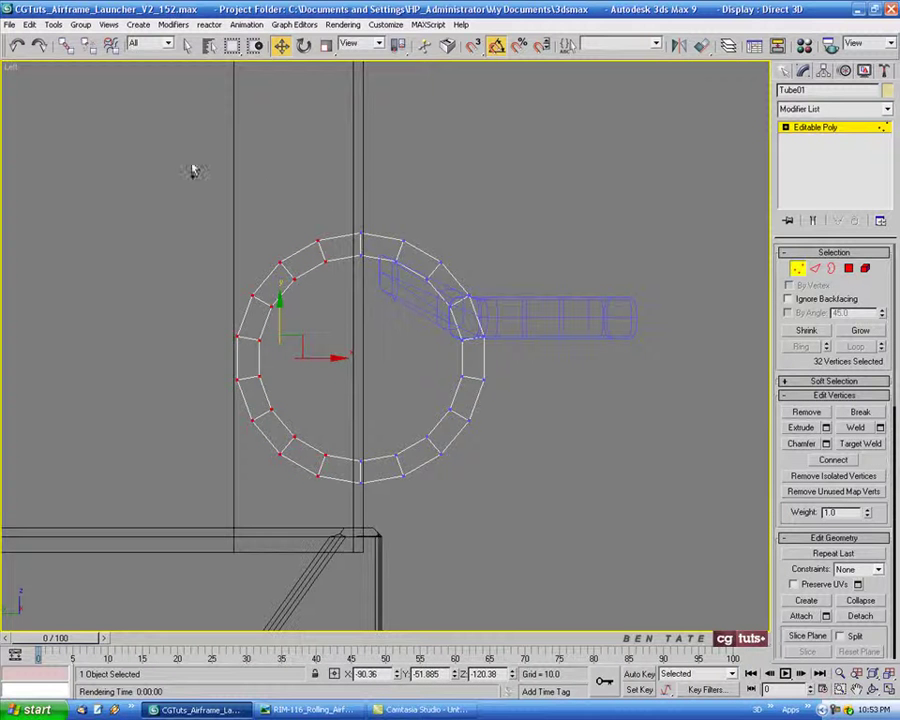
drag(566, 333, 571, 353)
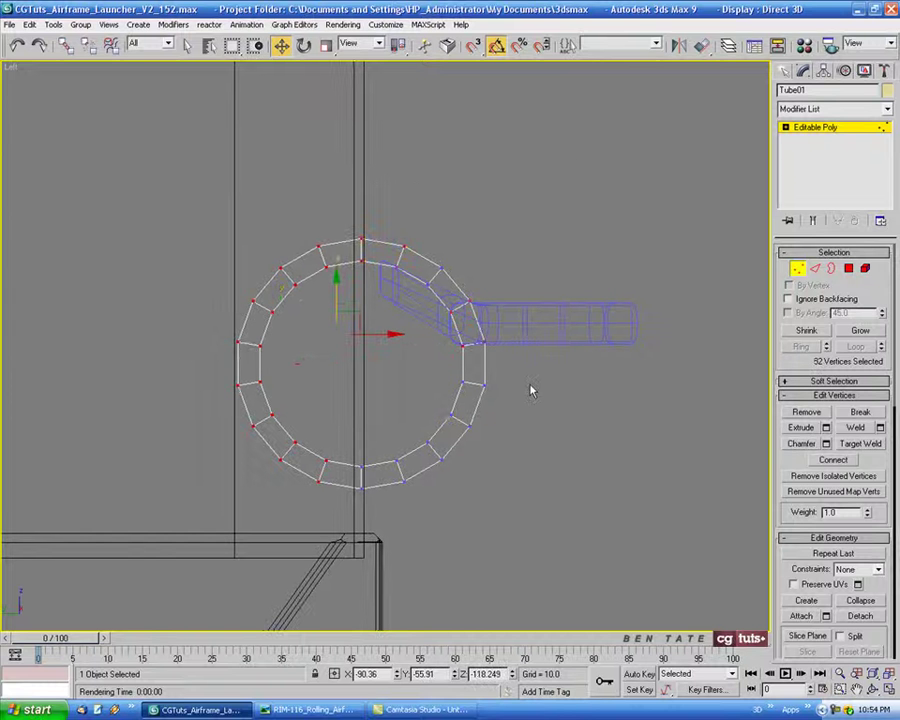
key(Delete)
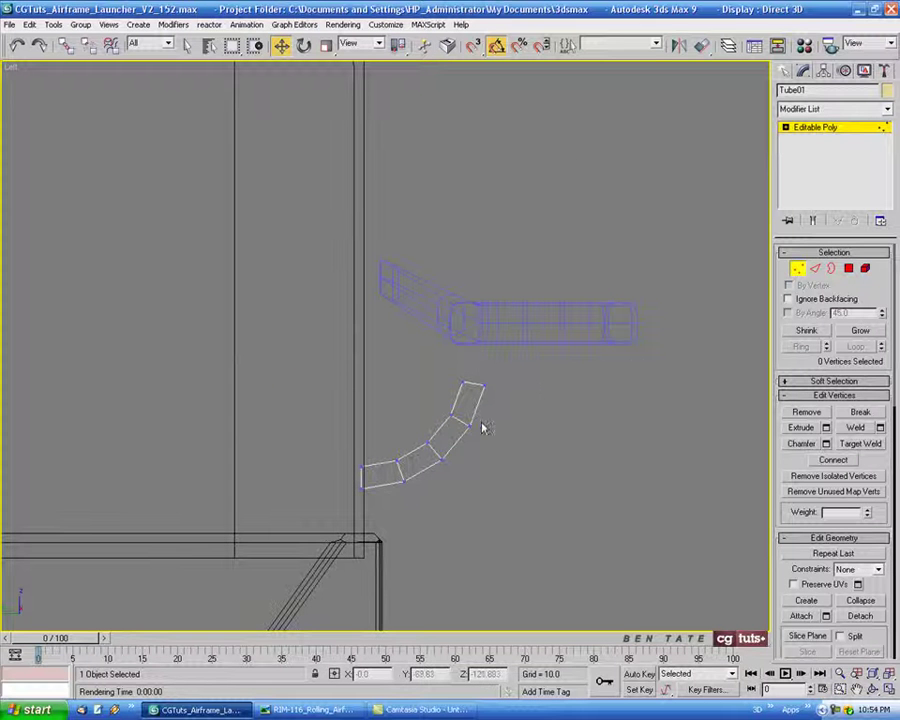
middle_drag(578, 394, 558, 388)
scroll(558, 388, up, 1)
scroll(534, 382, up, 1)
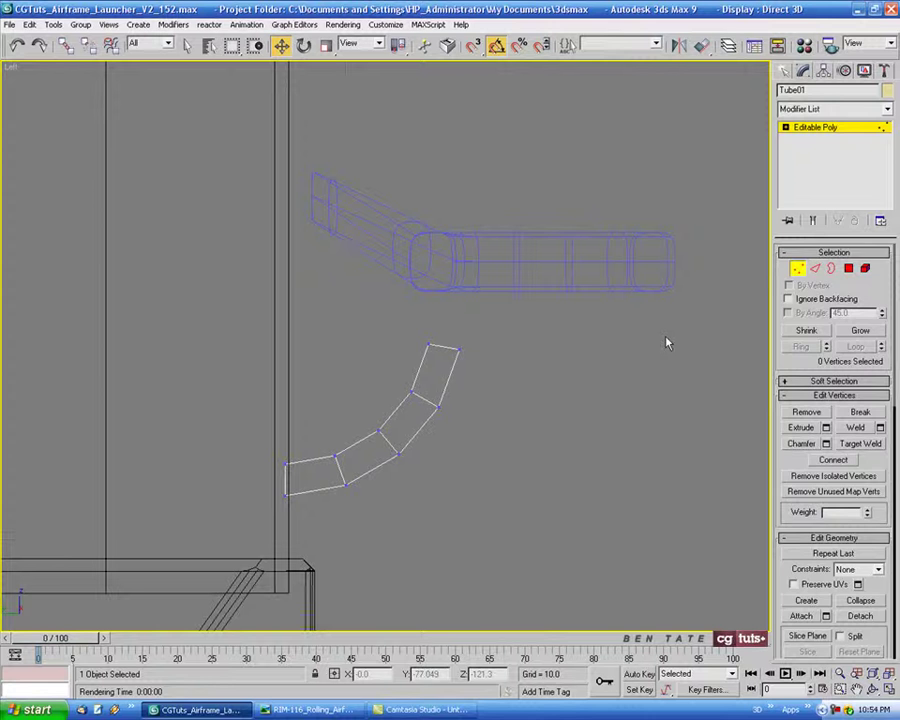
click(786, 268)
drag(284, 277, 284, 236)
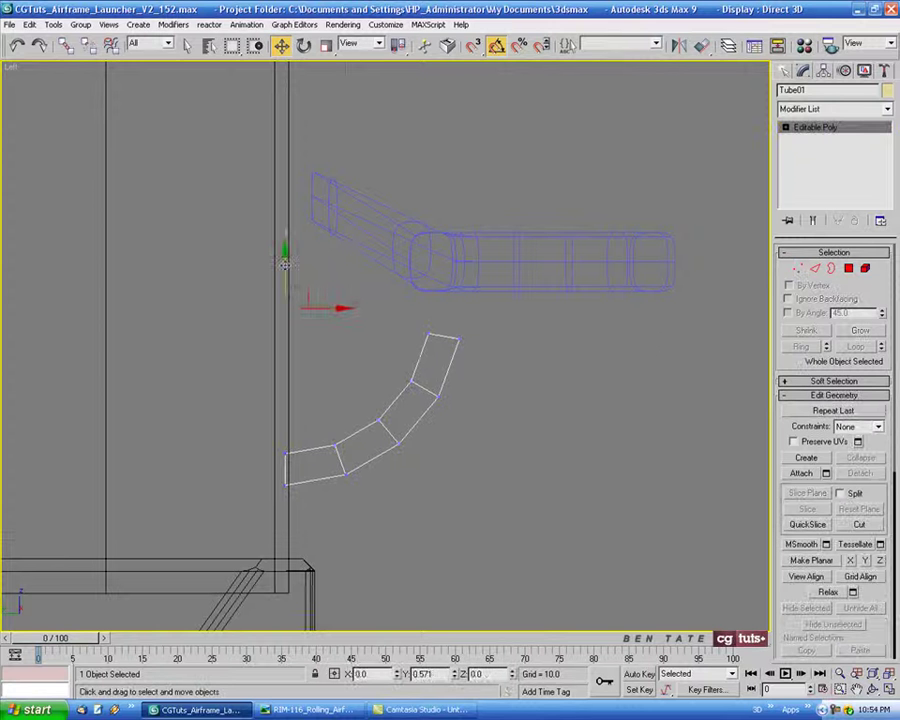
Move the arc's top border and its vertices up against the handle arm
click(829, 270)
click(453, 307)
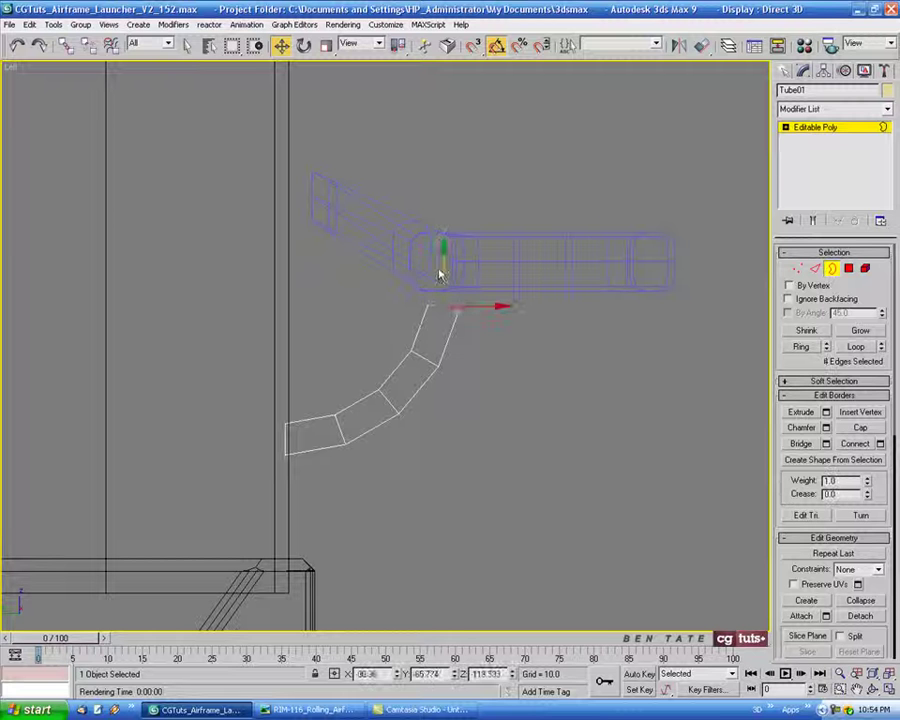
drag(440, 275, 442, 245)
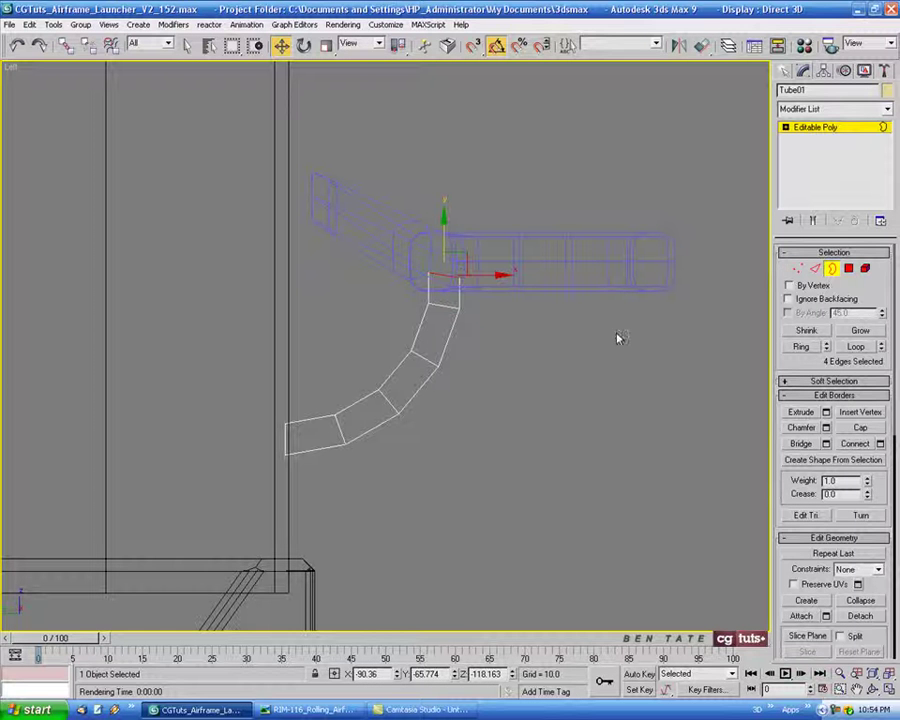
click(797, 269)
scroll(550, 294, up, 2)
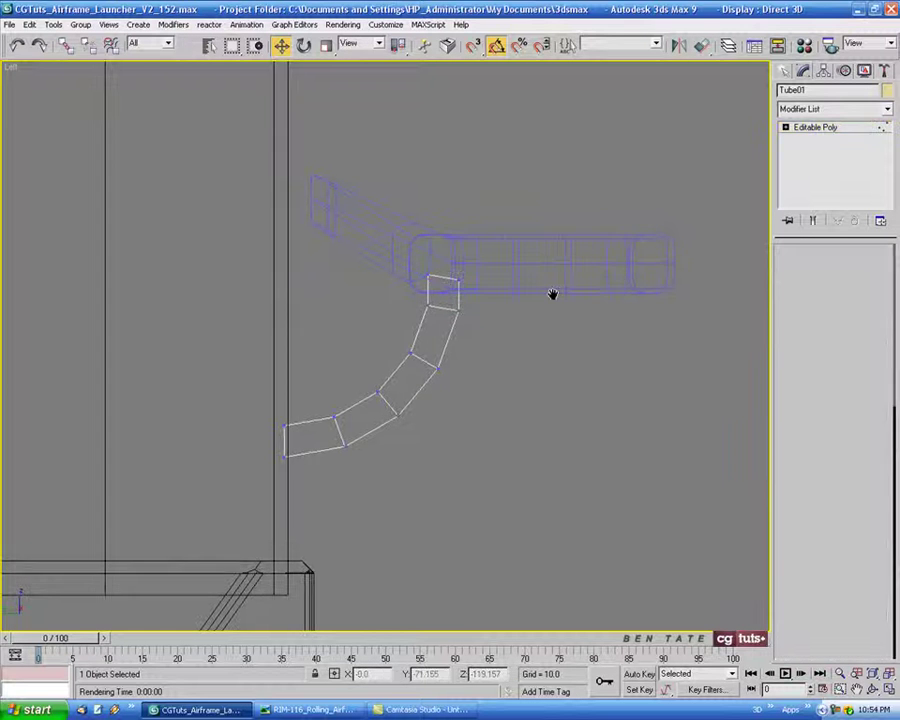
scroll(498, 262, up, 3)
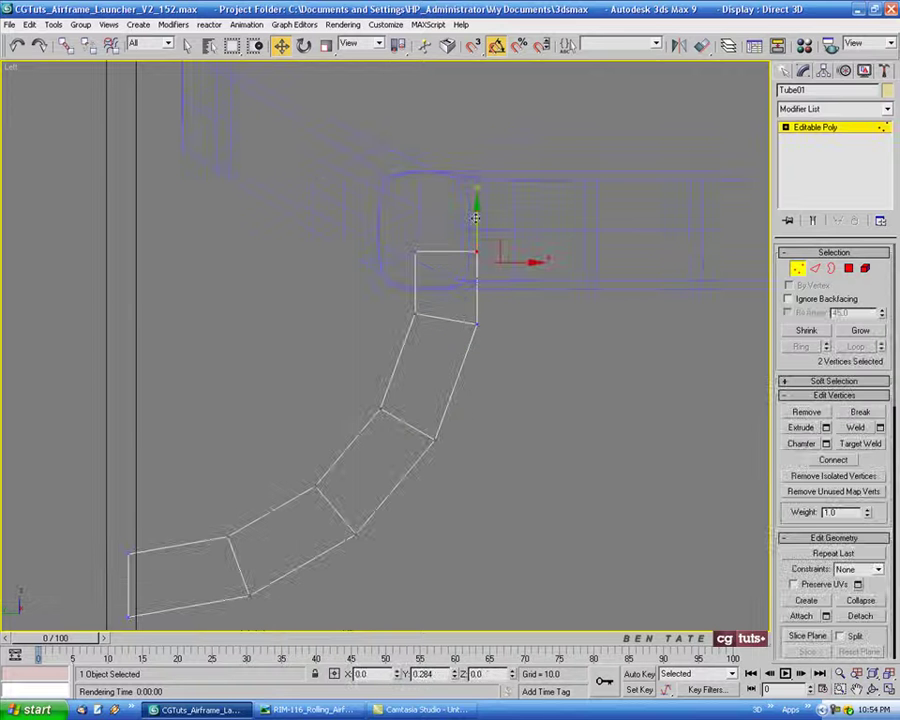
drag(476, 217, 477, 220)
Pull the arc's lower open border further outward, then check the arc in Perspective
scroll(495, 295, down, 2)
scroll(620, 303, down, 2)
scroll(576, 312, down, 2)
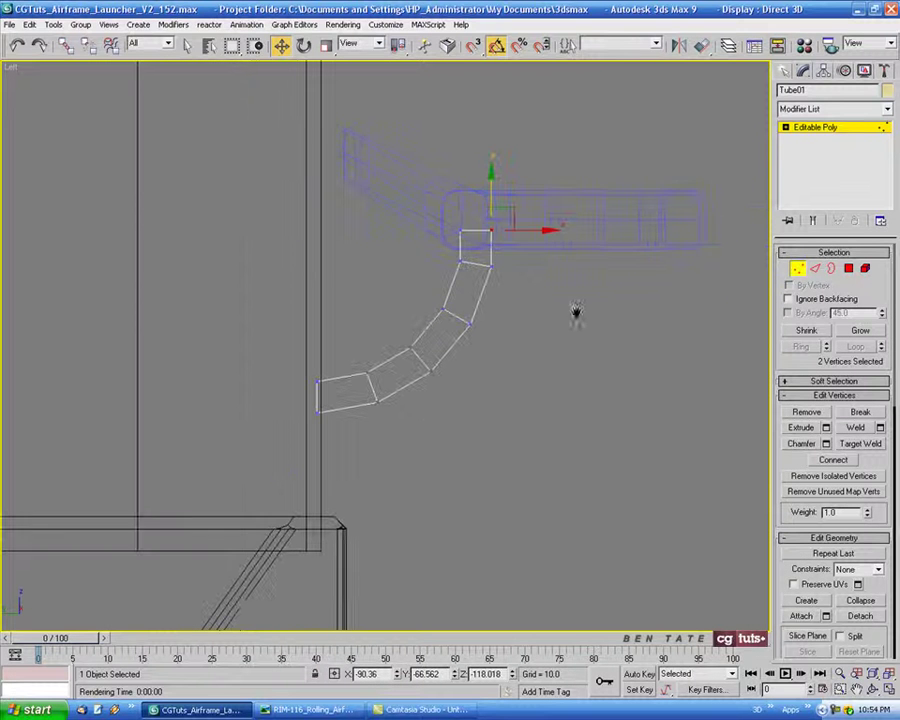
middle_drag(576, 312, 570, 312)
click(830, 270)
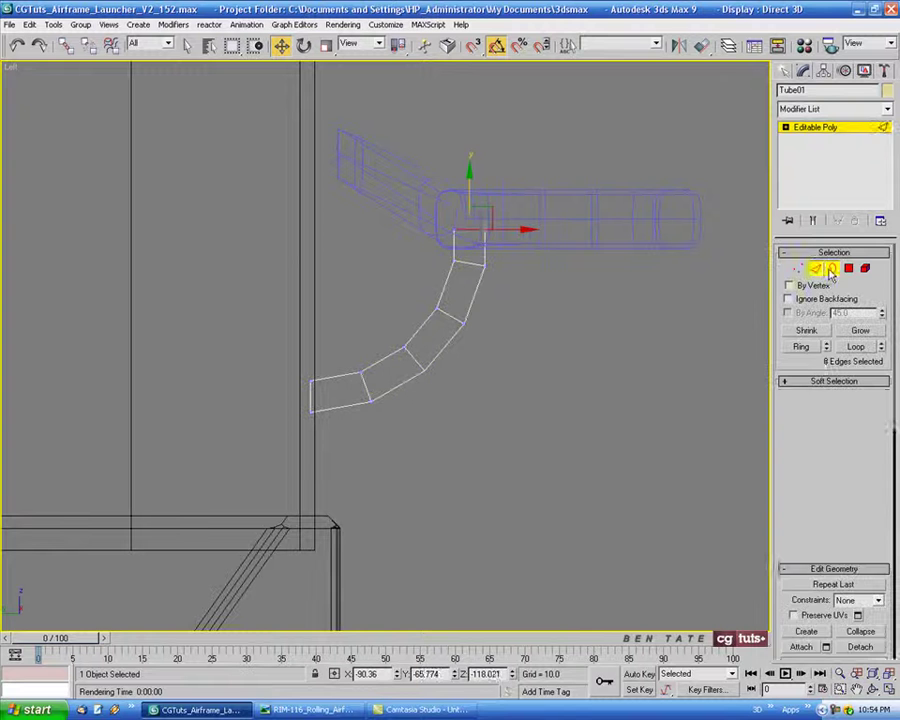
click(321, 413)
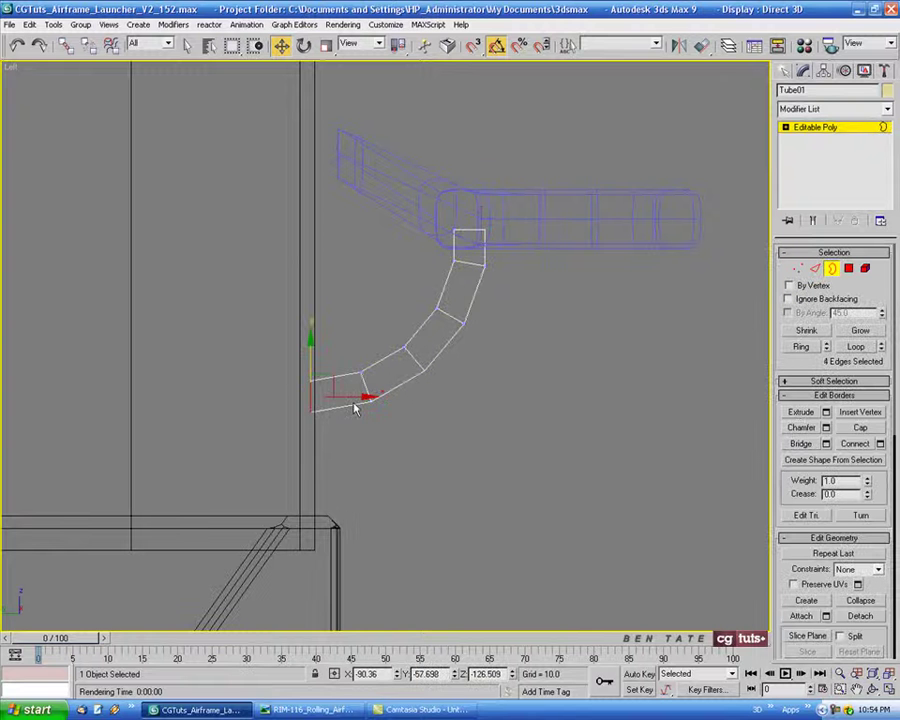
middle_drag(518, 393, 498, 413)
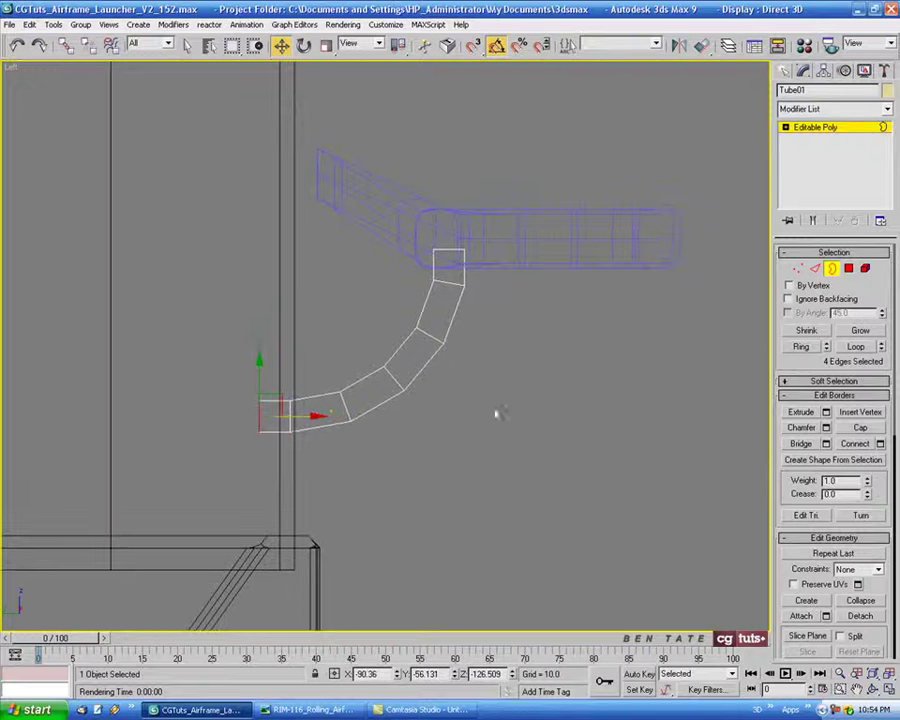
click(830, 270)
middle_drag(548, 366, 536, 370)
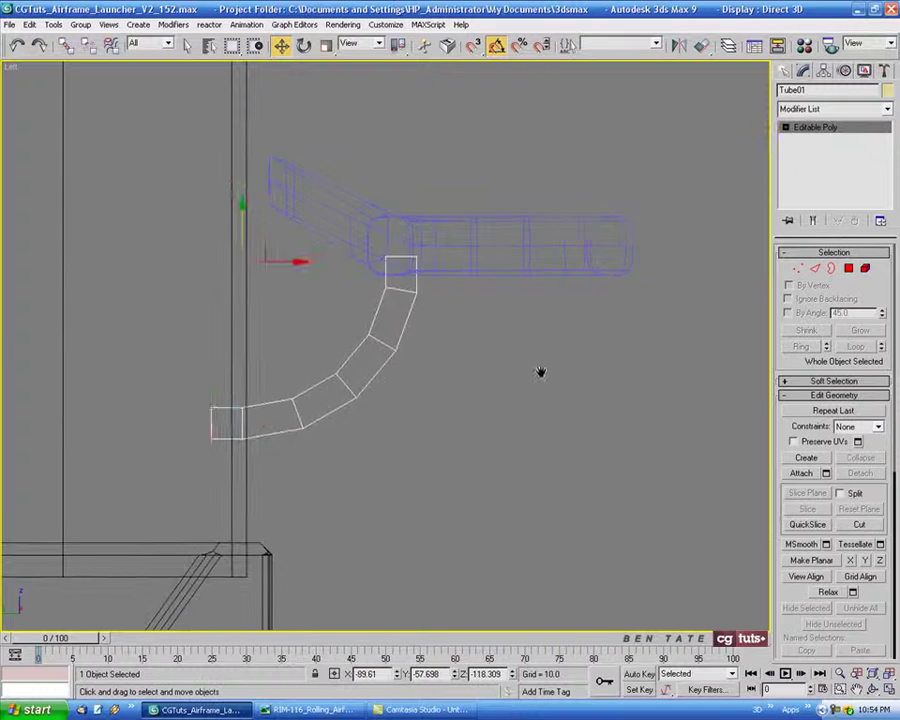
key(alt+w)
middle_click(613, 550)
key(alt+w)
mouse_move(502, 438)
alt+middle_down()
mouse_move(474, 396)
mouse_move(547, 422)
mouse_move(476, 390)
alt+middle_up()
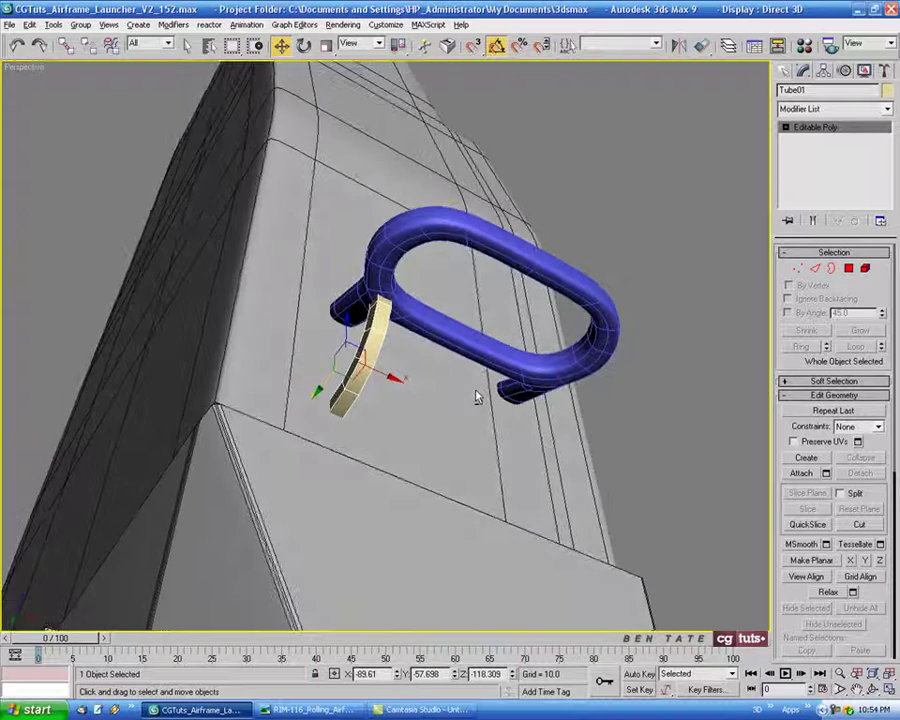
Loop-select edges from one on the arc's bend and Connect them, adding one lengthwise edge loop
key(alt+w)
middle_click(358, 500)
key(alt+w)
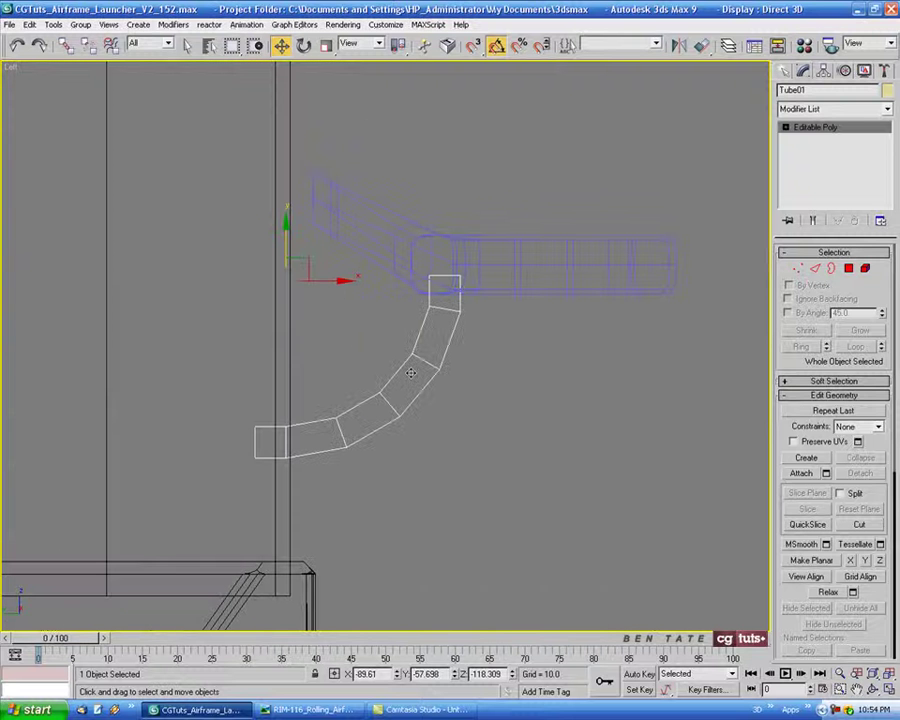
click(815, 270)
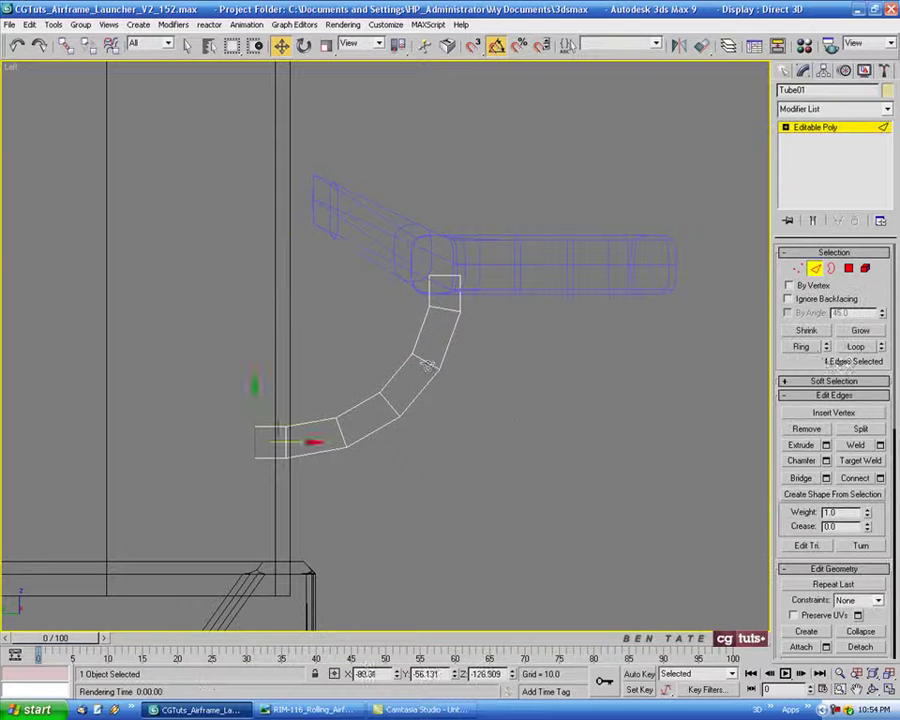
click(427, 364)
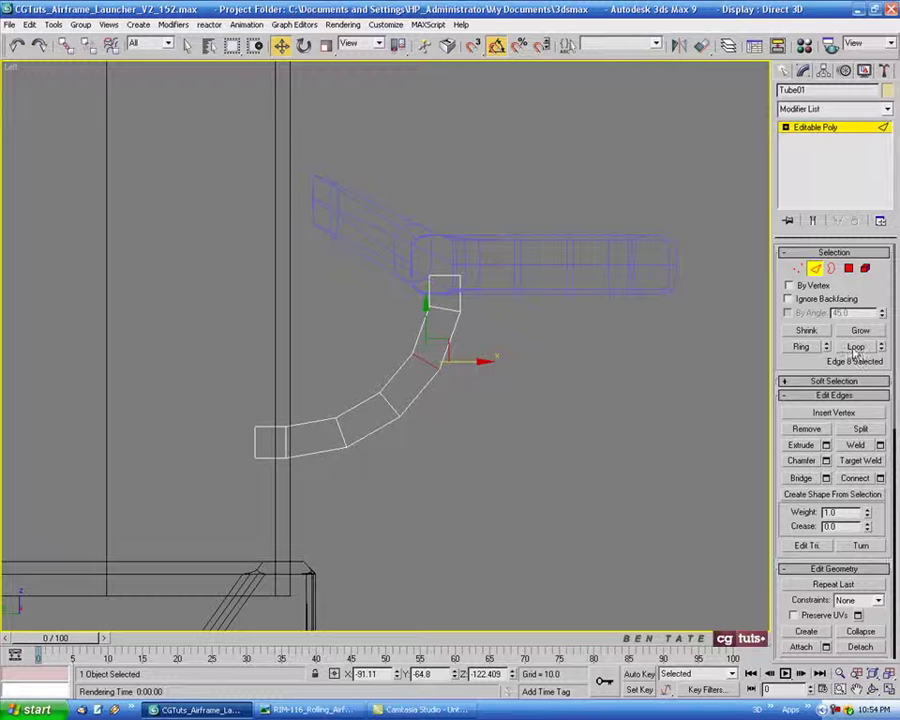
click(853, 347)
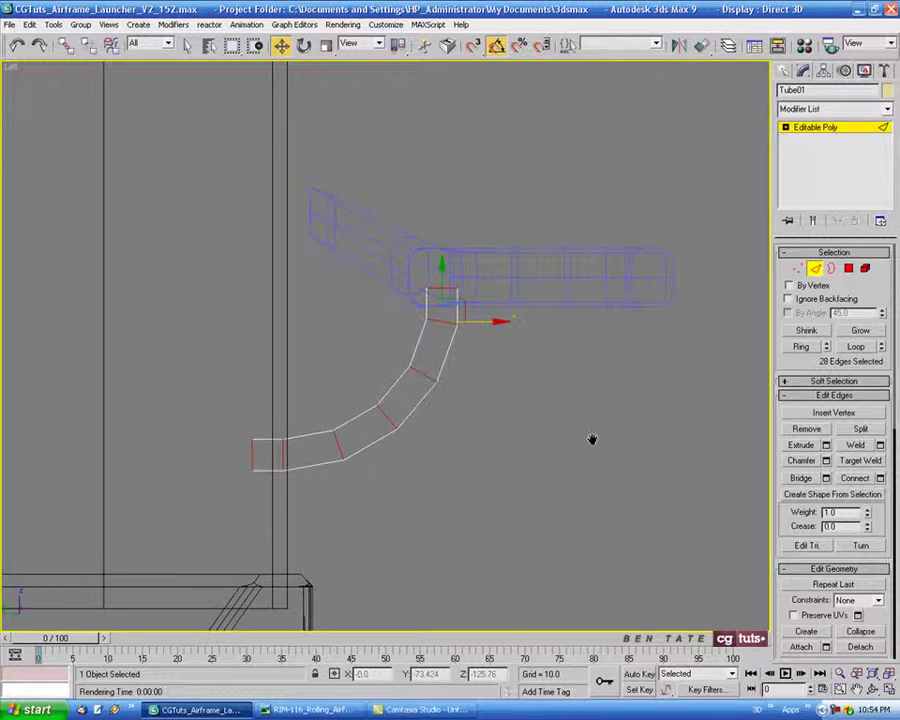
scroll(590, 436, up, 2)
mouse_move(590, 436)
middle_down()
mouse_move(526, 424)
mouse_move(575, 410)
middle_up()
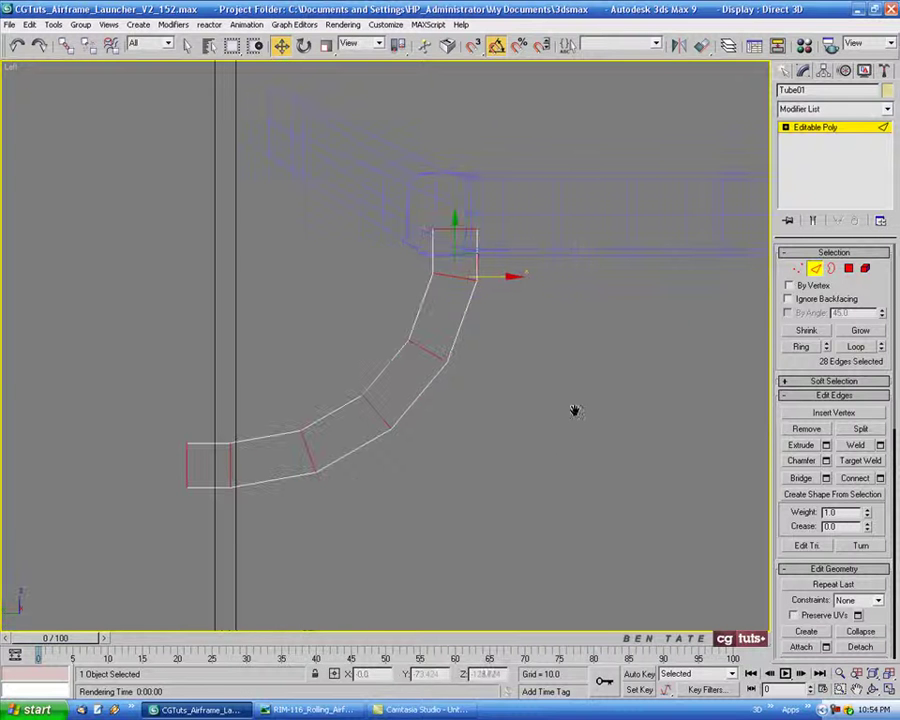
click(880, 479)
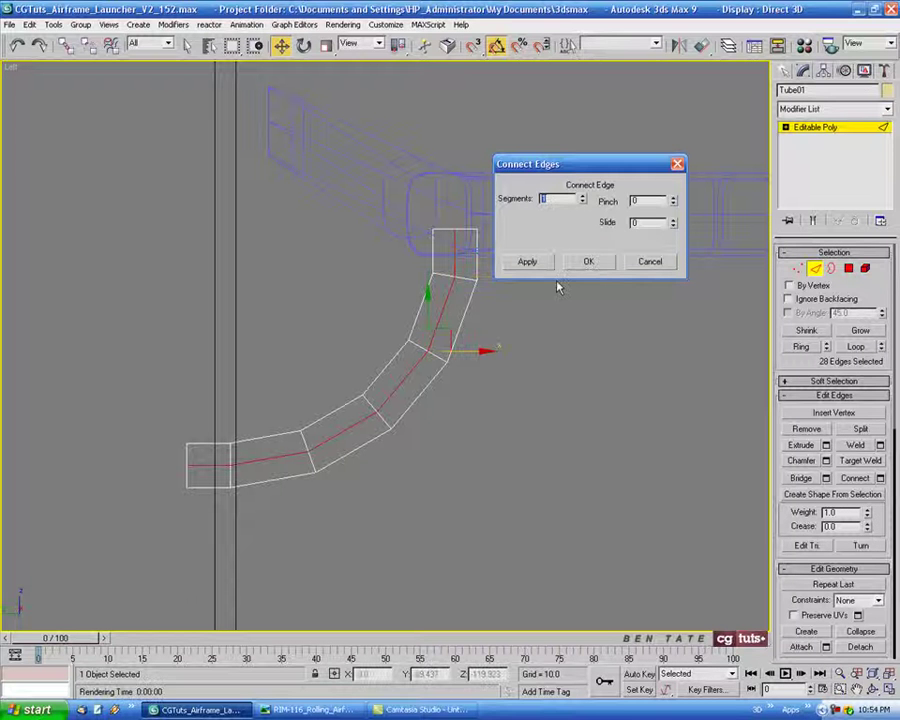
click(588, 261)
key(alt+w)
key(alt+w)
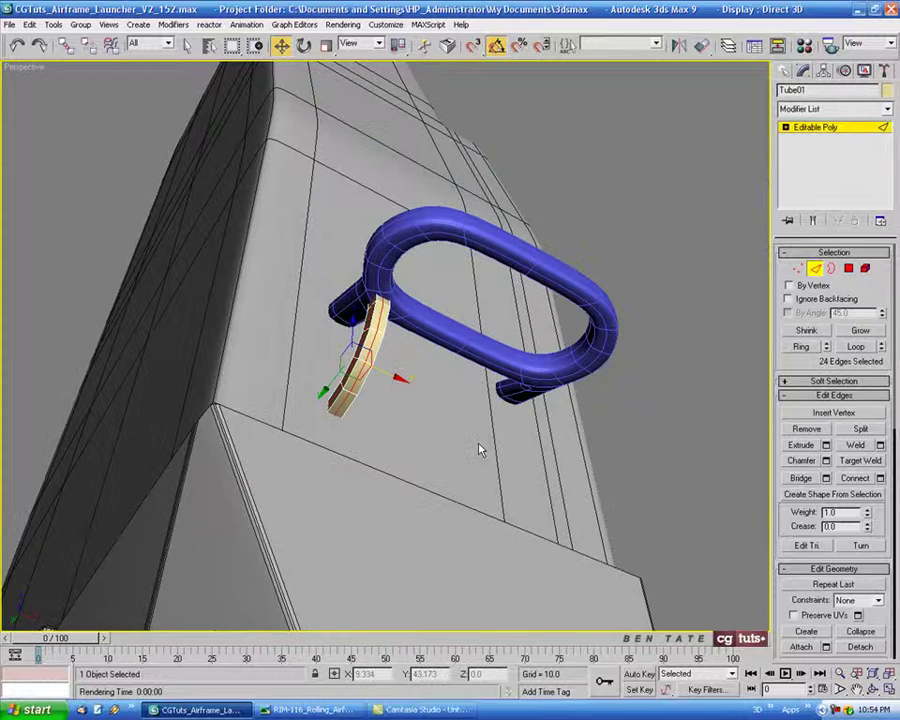
Exit edge editing and make the curved tube blue
alt+middle_drag(478, 450, 768, 310)
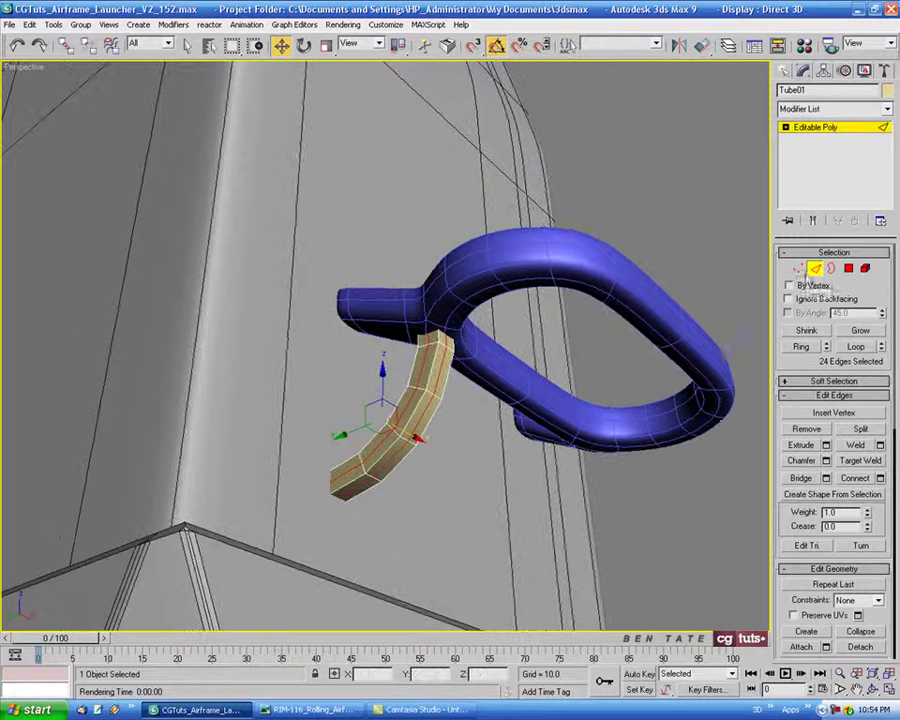
click(815, 270)
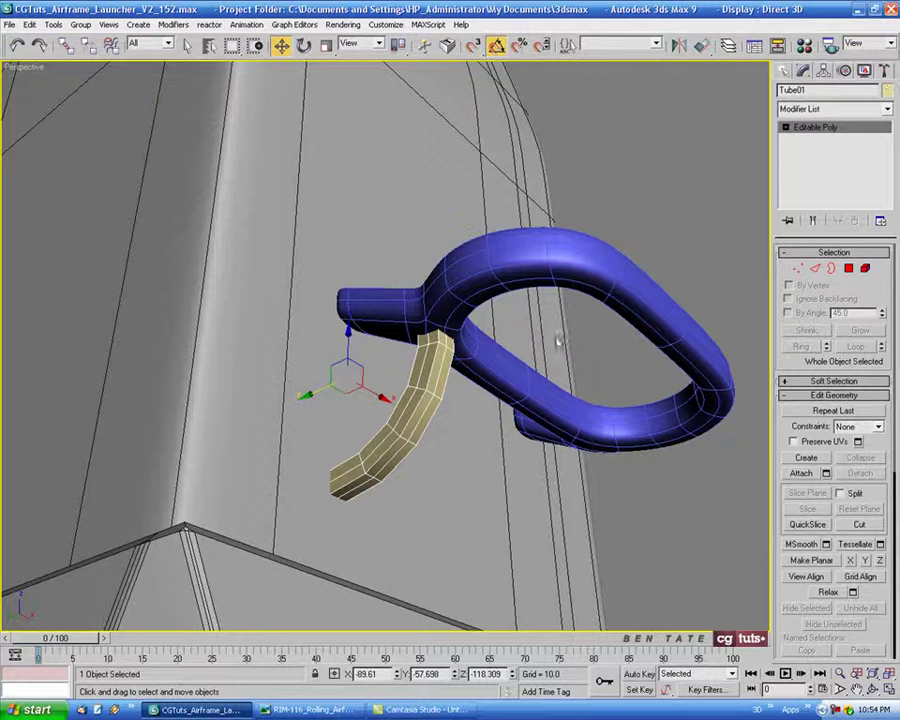
click(886, 90)
click(520, 433)
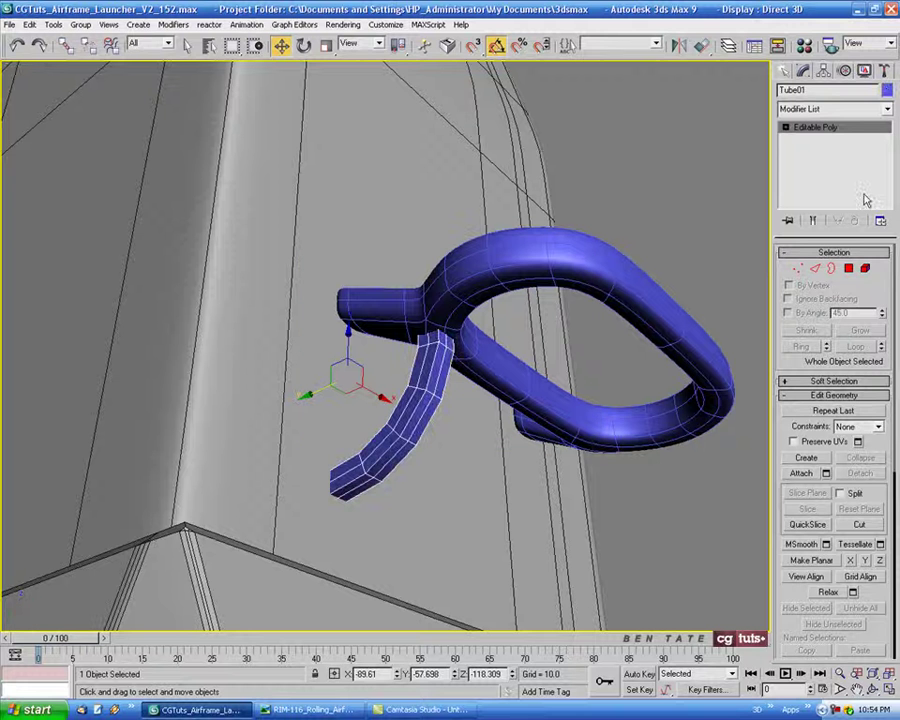
Add TurboSmooth to the tube with 2 iterations and Isoline Display on
click(886, 110)
scroll(850, 400, down, 10)
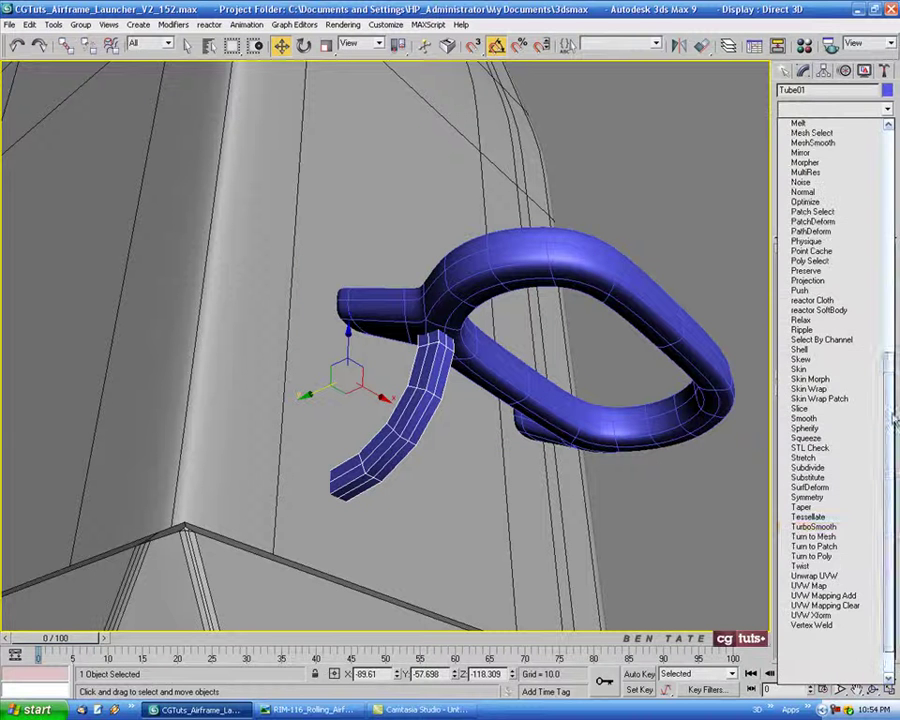
click(857, 527)
click(880, 273)
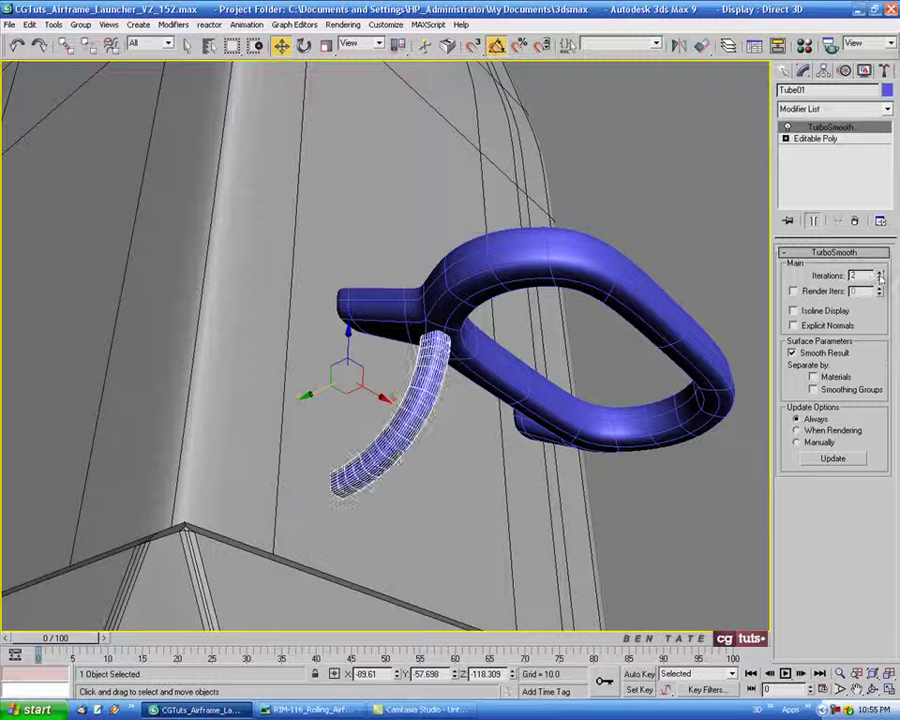
click(793, 311)
key(F4)
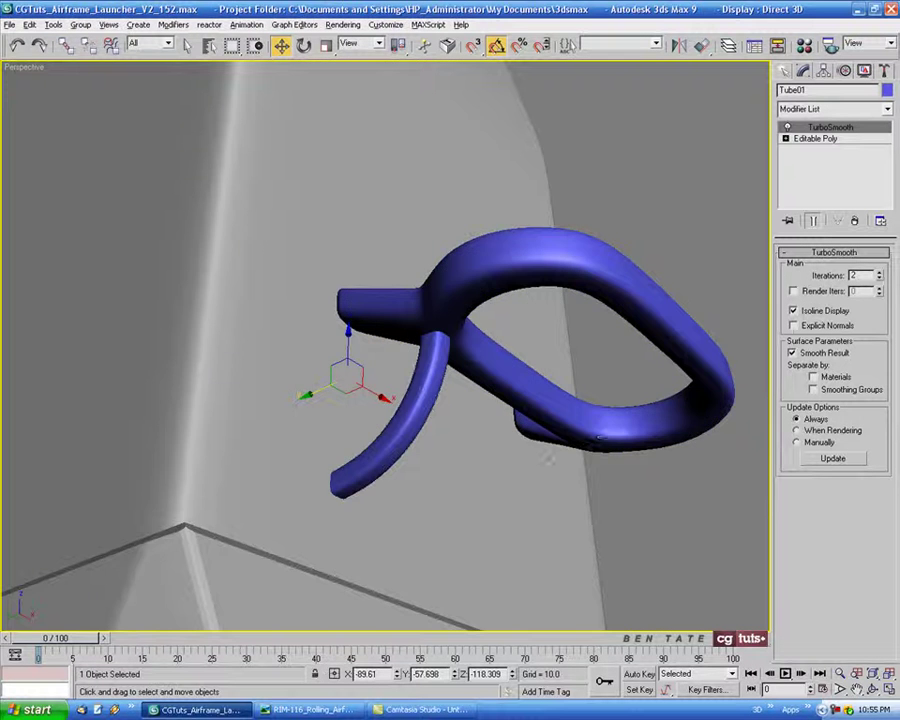
alt+middle_drag(549, 458, 519, 420)
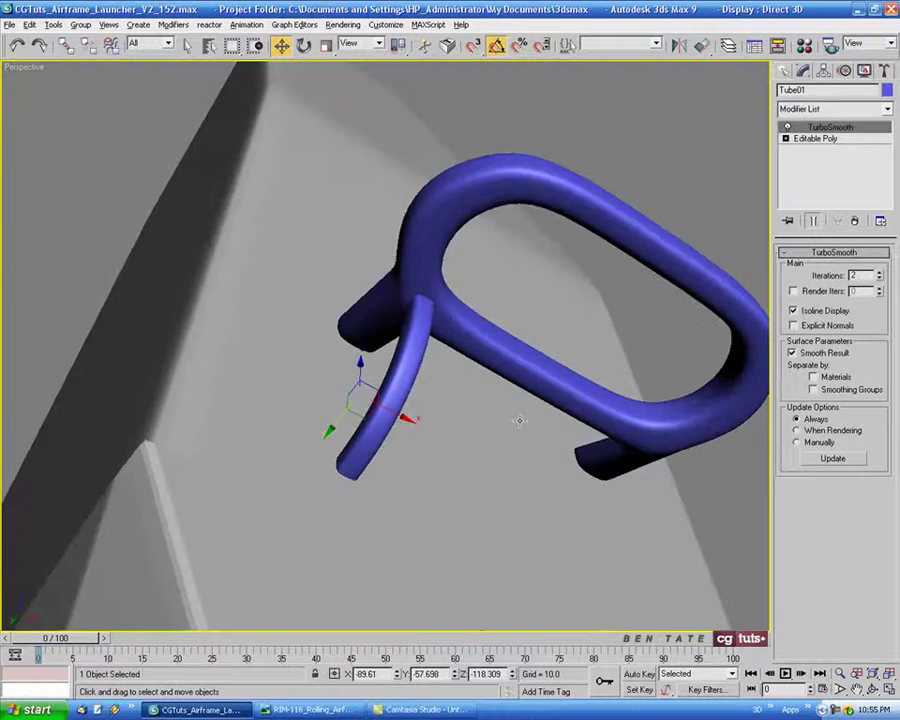
key(alt+w)
right_click(603, 270)
key(alt+w)
scroll(287, 354, up, 3)
Nudge the smoothed tube along X to about -88.65, snug under the handle arm
scroll(300, 323, up, 3)
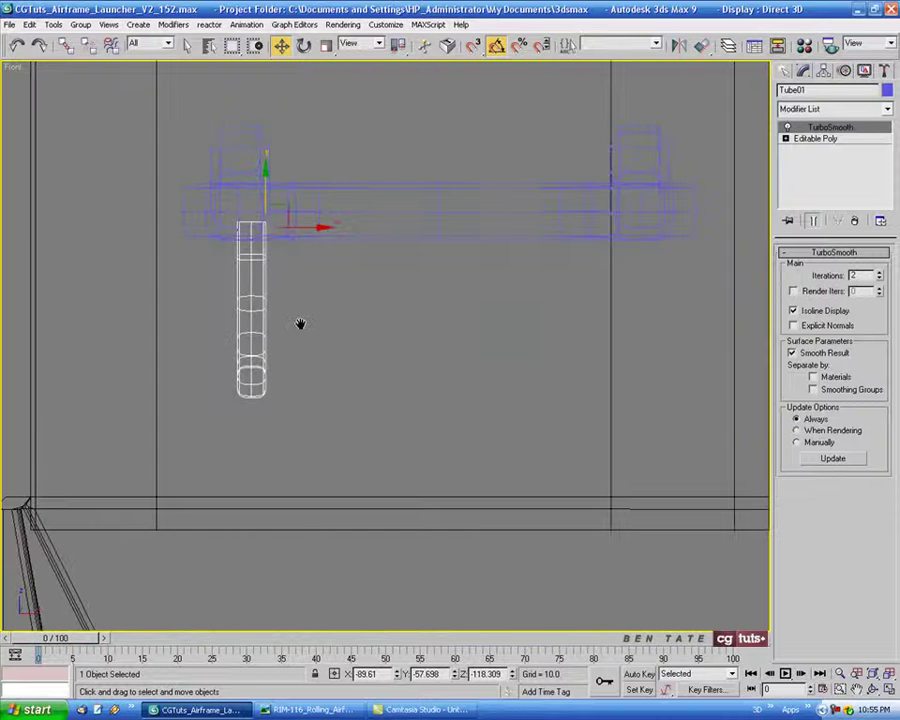
middle_drag(300, 323, 322, 431)
drag(319, 336, 335, 336)
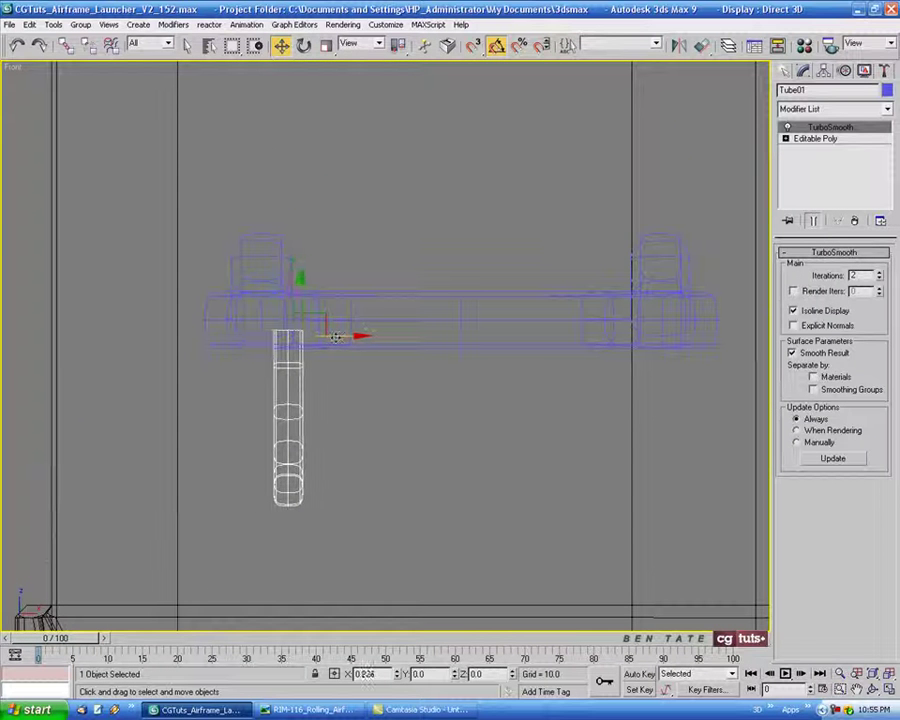
key(alt+w)
right_click(613, 539)
key(alt+w)
mouse_move(595, 507)
alt+middle_down()
mouse_move(663, 543)
mouse_move(635, 475)
mouse_move(643, 472)
mouse_move(648, 486)
alt+middle_up()
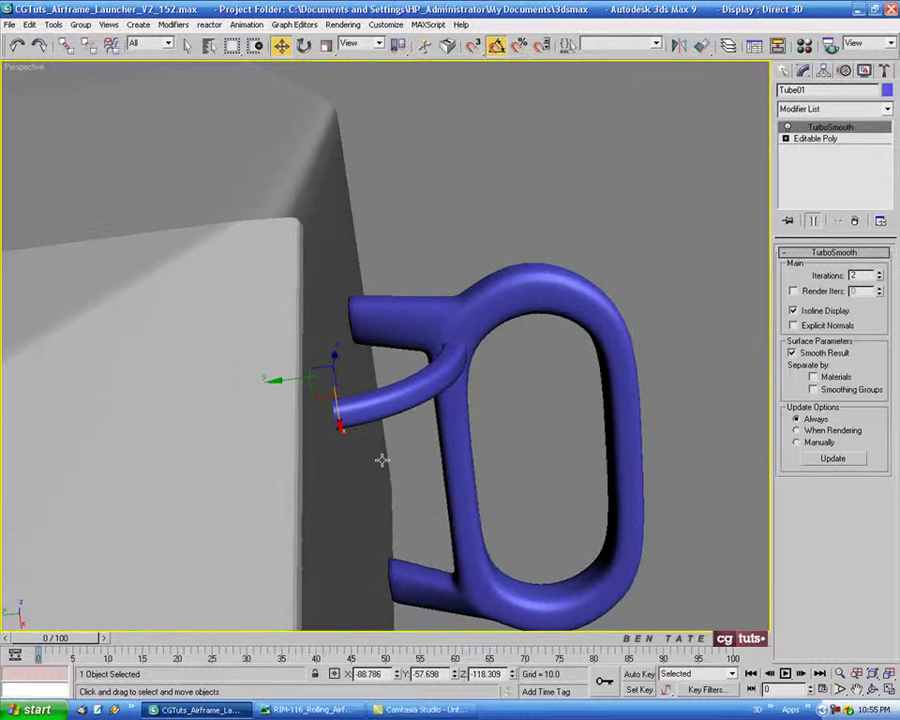
drag(339, 424, 339, 430)
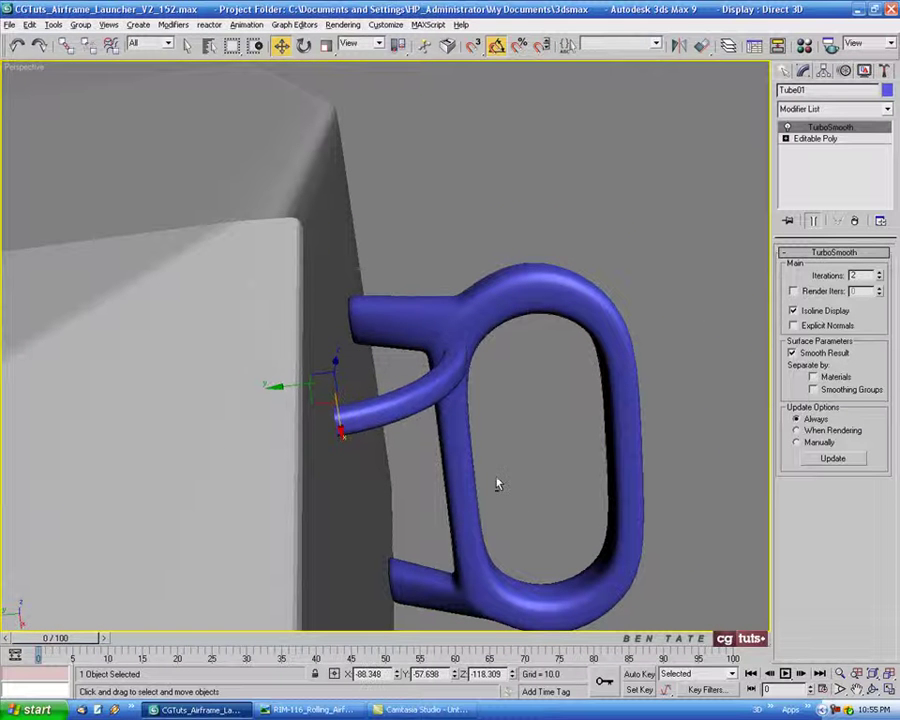
mouse_move(497, 484)
alt+middle_down()
mouse_move(432, 468)
mouse_move(419, 440)
mouse_move(448, 412)
mouse_move(476, 486)
mouse_move(470, 470)
alt+middle_up()
key(alt+w)
right_click(653, 277)
key(alt+w)
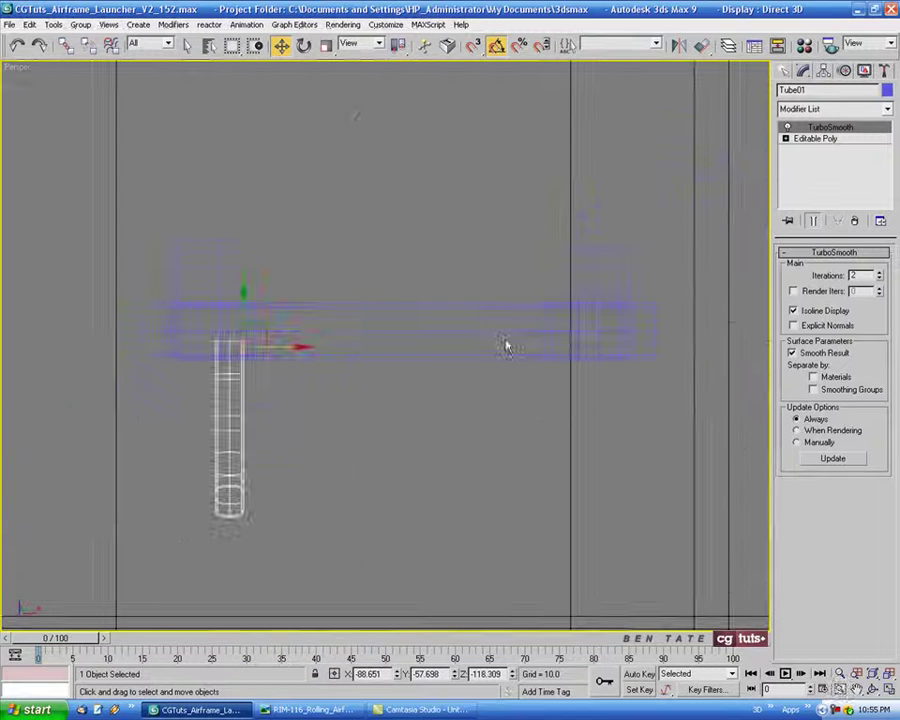
Shift-drag a copy, Tube03, to the handle's other end and compare with the reference photo
shift+drag(290, 347, 629, 362)
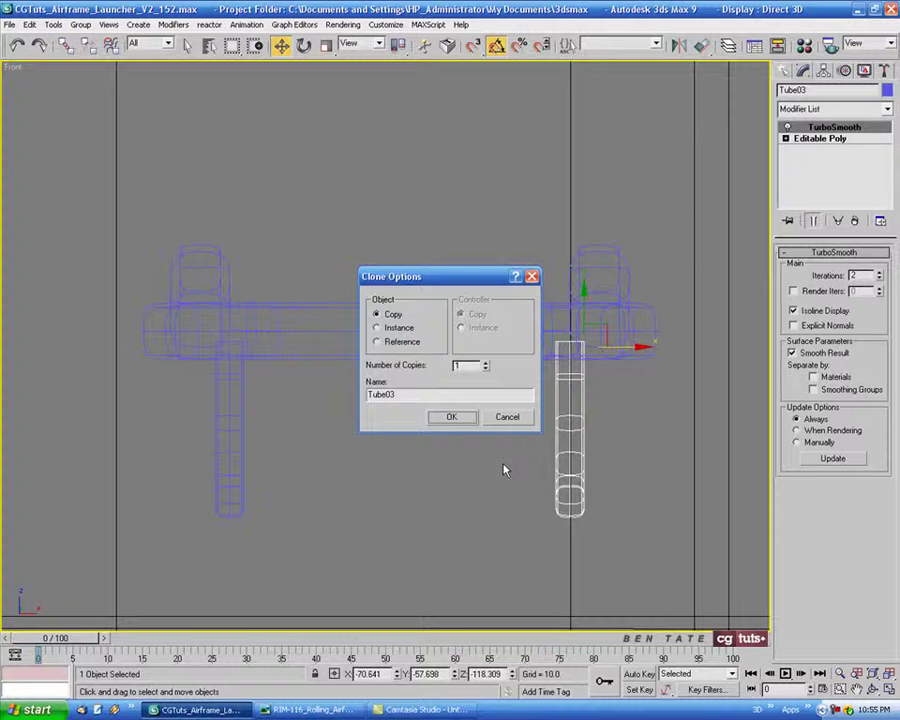
click(452, 417)
key(alt+w)
key(alt+w)
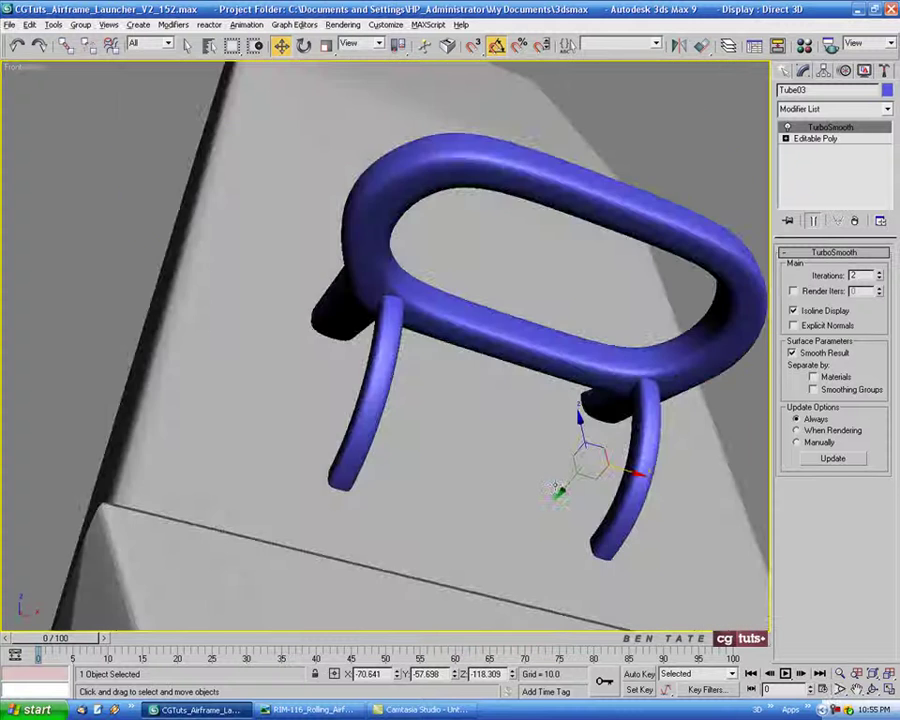
mouse_move(557, 489)
alt+middle_down()
mouse_move(621, 531)
mouse_move(621, 545)
mouse_move(587, 575)
mouse_move(554, 510)
mouse_move(557, 466)
mouse_move(554, 498)
mouse_move(528, 503)
mouse_move(532, 438)
mouse_move(576, 516)
mouse_move(519, 537)
mouse_move(568, 532)
mouse_move(568, 518)
mouse_move(558, 528)
mouse_move(514, 522)
mouse_move(395, 390)
alt+middle_up()
mouse_move(456, 440)
alt+middle_down()
mouse_move(460, 402)
mouse_move(510, 385)
mouse_move(466, 389)
alt+middle_up()
key(alt+Tab)
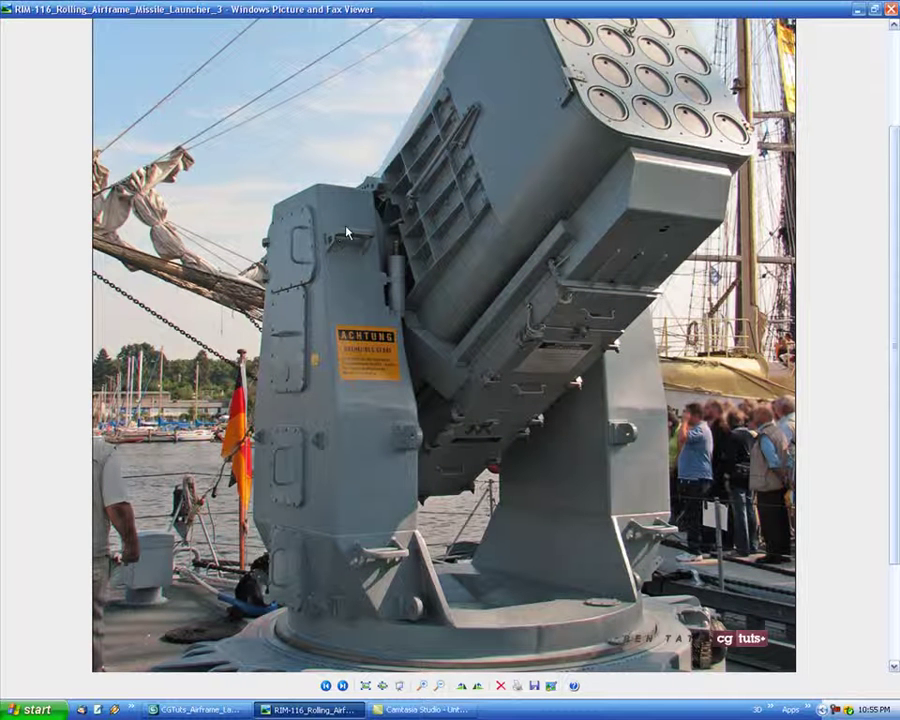
Select the handle and both legs in the Left view and shift them slightly along X
click(228, 716)
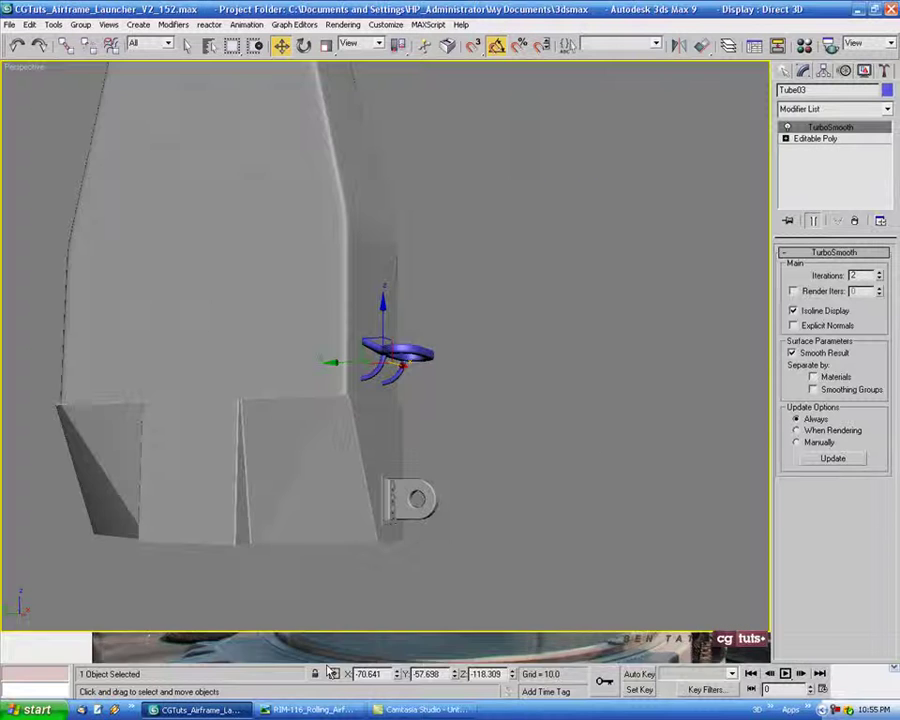
key(alt+w)
right_click(295, 540)
key(alt+w)
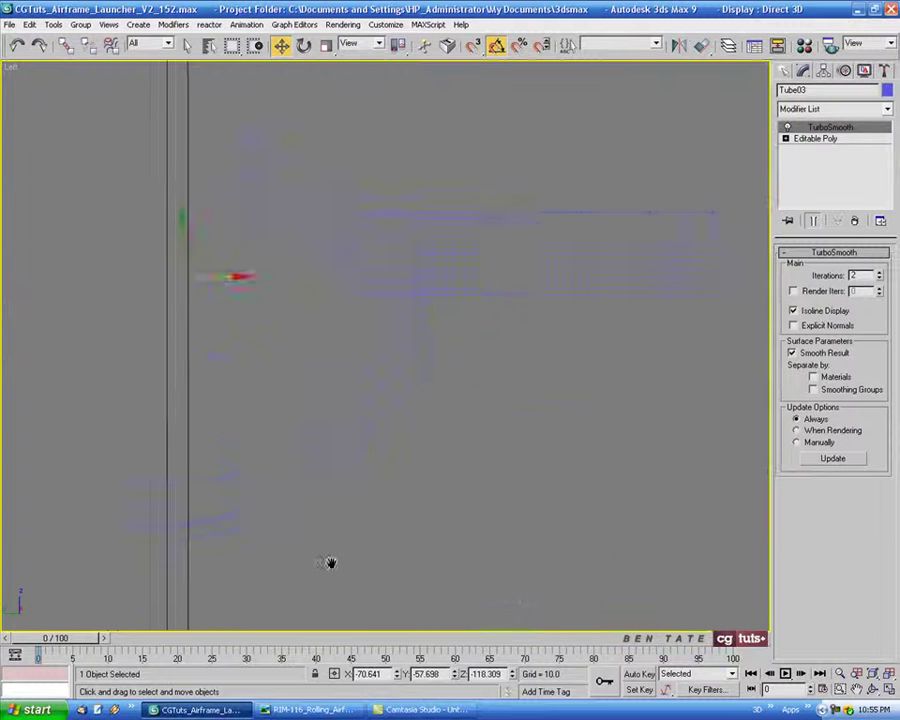
scroll(398, 526, down, 2)
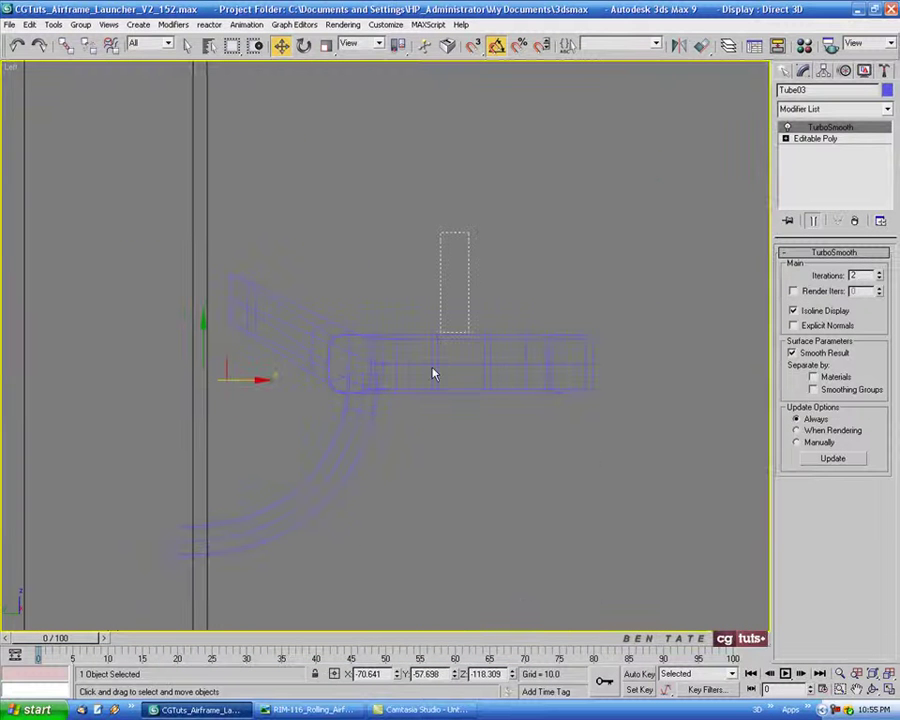
key(ctrl+a)
drag(383, 415, 345, 415)
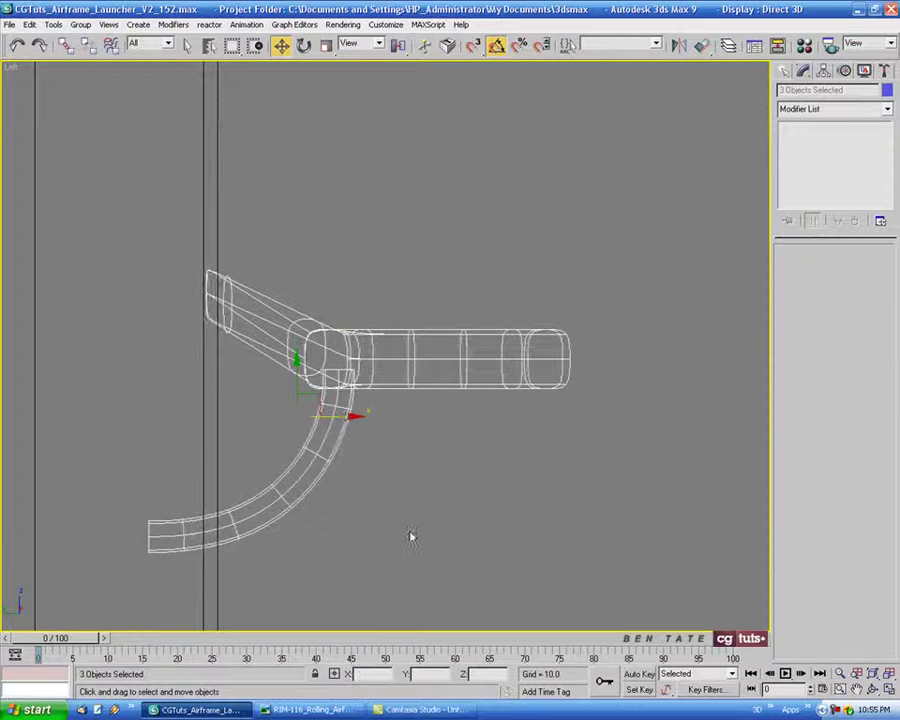
key(alt+w)
right_click(639, 563)
key(alt+w)
mouse_move(594, 566)
alt+middle_down()
mouse_move(572, 597)
mouse_move(625, 583)
mouse_move(627, 556)
mouse_move(607, 565)
mouse_move(491, 566)
mouse_move(542, 579)
mouse_move(537, 547)
alt+middle_up()
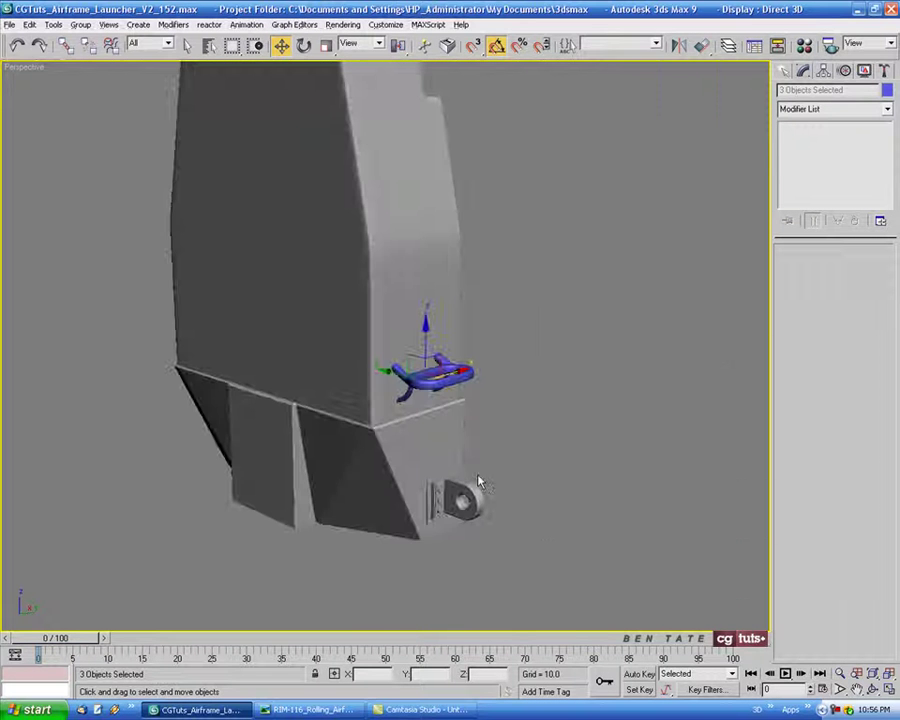
key(F4)
alt+middle_drag(585, 466, 597, 483)
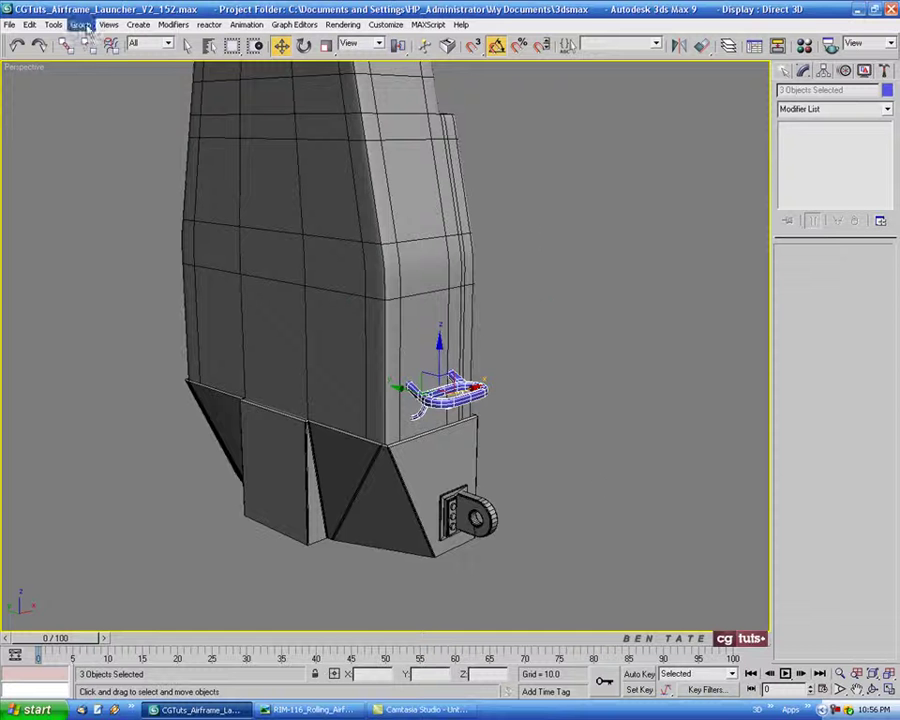
Group the three parts as 'Leg Handle' and colour the group black
click(80, 24)
click(88, 37)
text(Leg Handle)
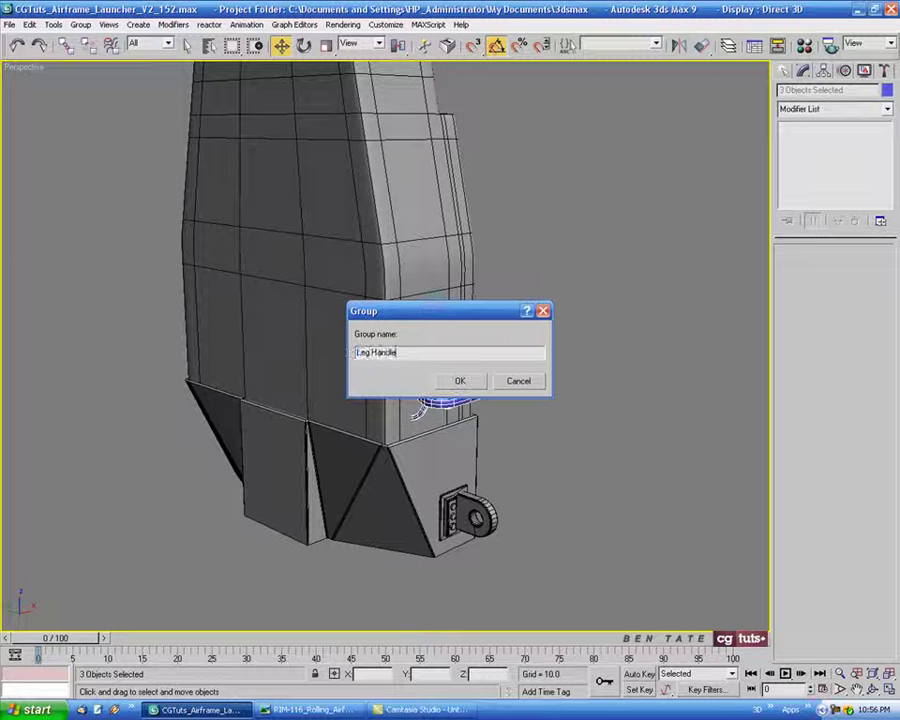
click(452, 383)
alt+middle_drag(460, 380, 560, 368)
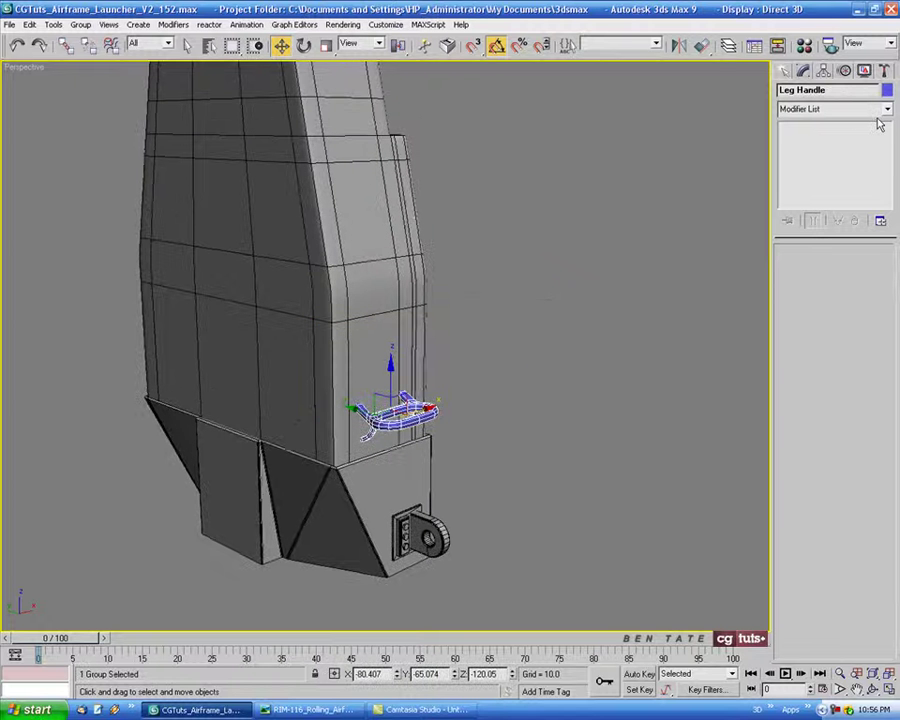
click(886, 92)
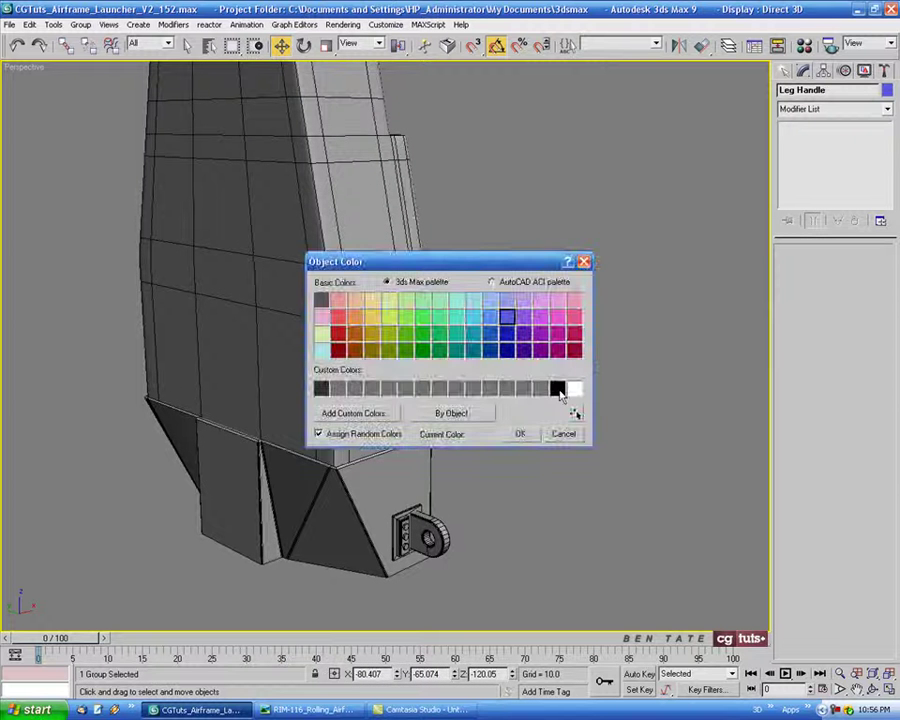
click(530, 436)
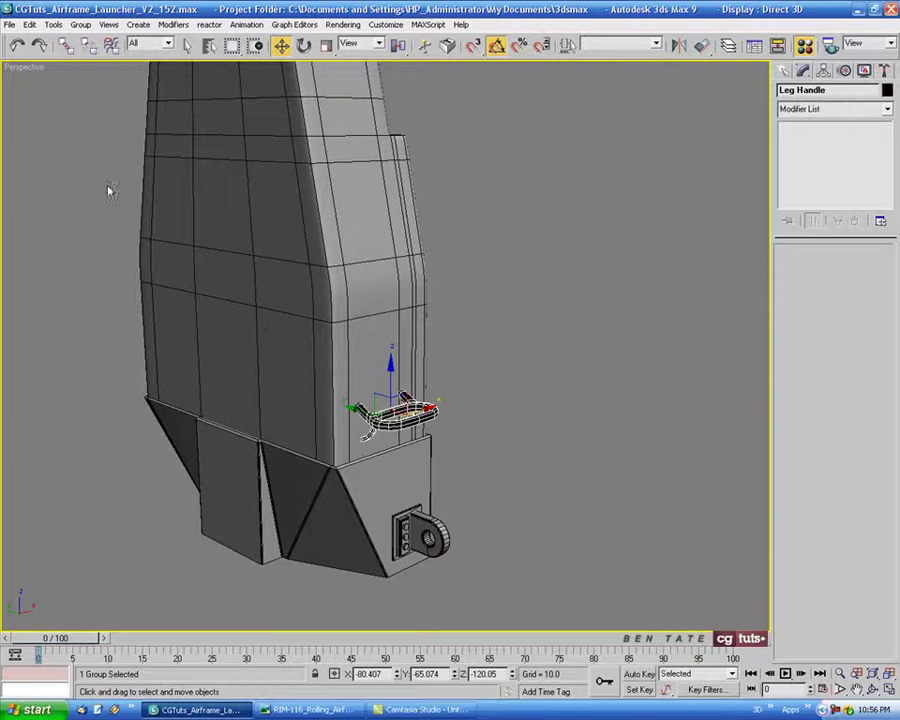
Assign the current material to Leg Handle and compare the leg with the reference photo
key(m)
click(68, 257)
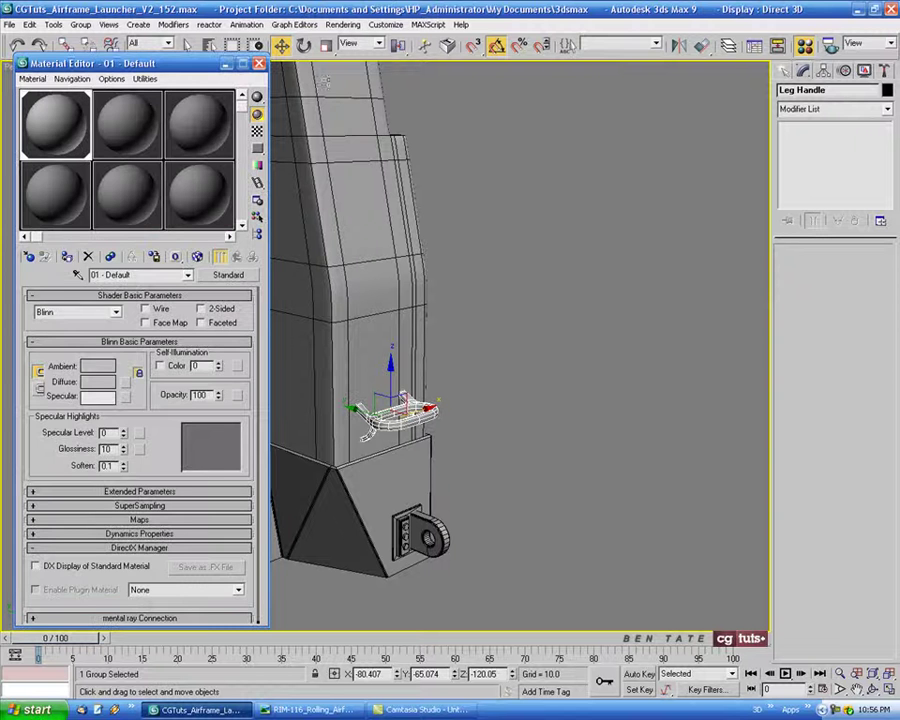
click(259, 63)
mouse_move(516, 307)
alt+middle_down()
mouse_move(508, 307)
mouse_move(490, 428)
mouse_move(498, 430)
alt+middle_up()
key(alt+Tab)
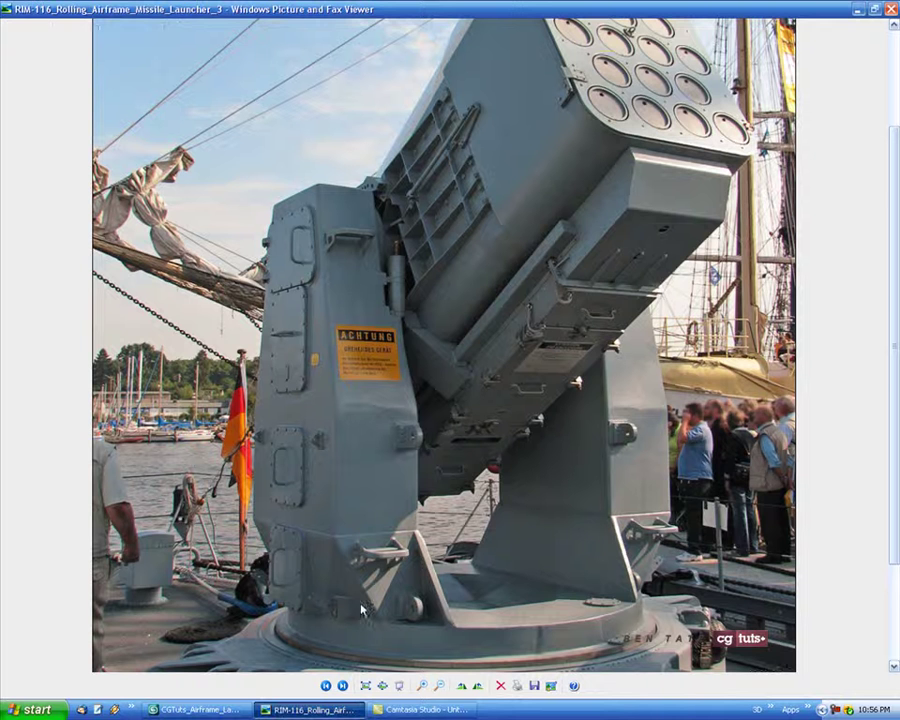
key(alt+Tab)
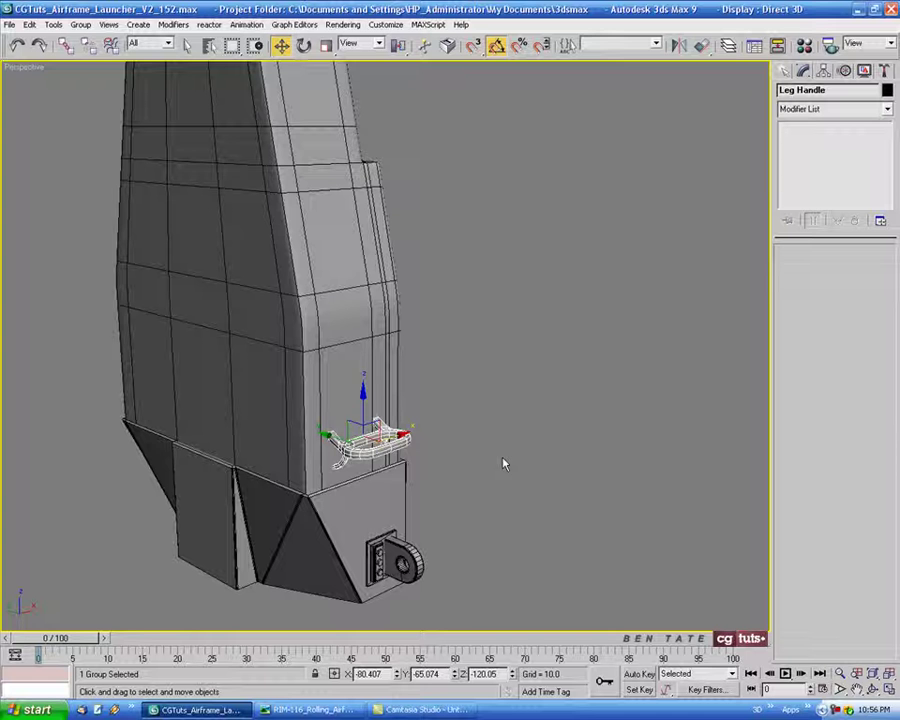
mouse_move(430, 520)
alt+middle_down()
mouse_move(474, 533)
mouse_move(447, 526)
mouse_move(410, 535)
alt+middle_up()
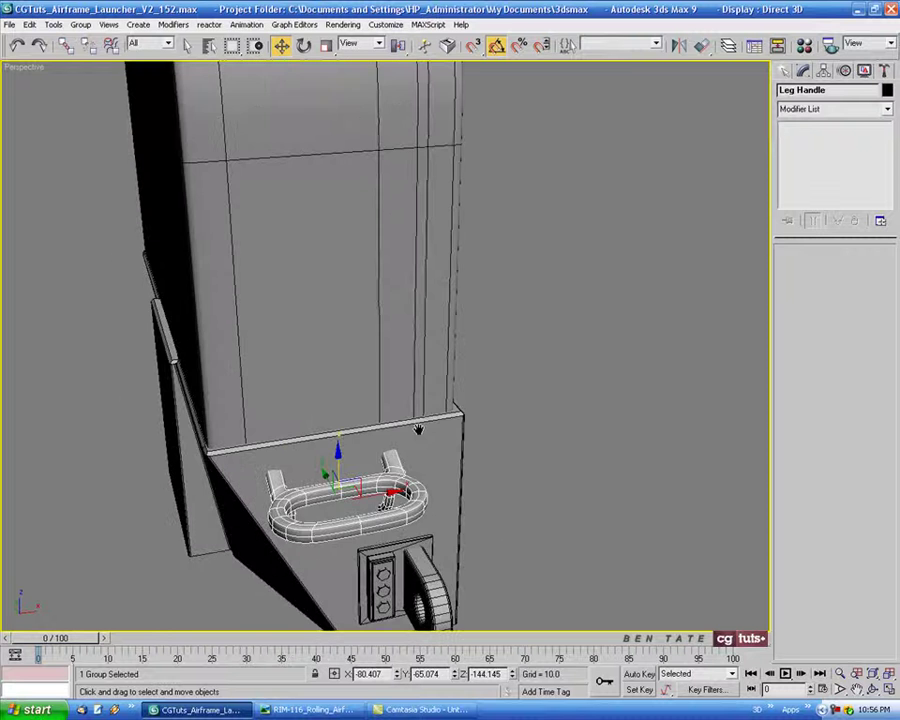
key(alt+Tab)
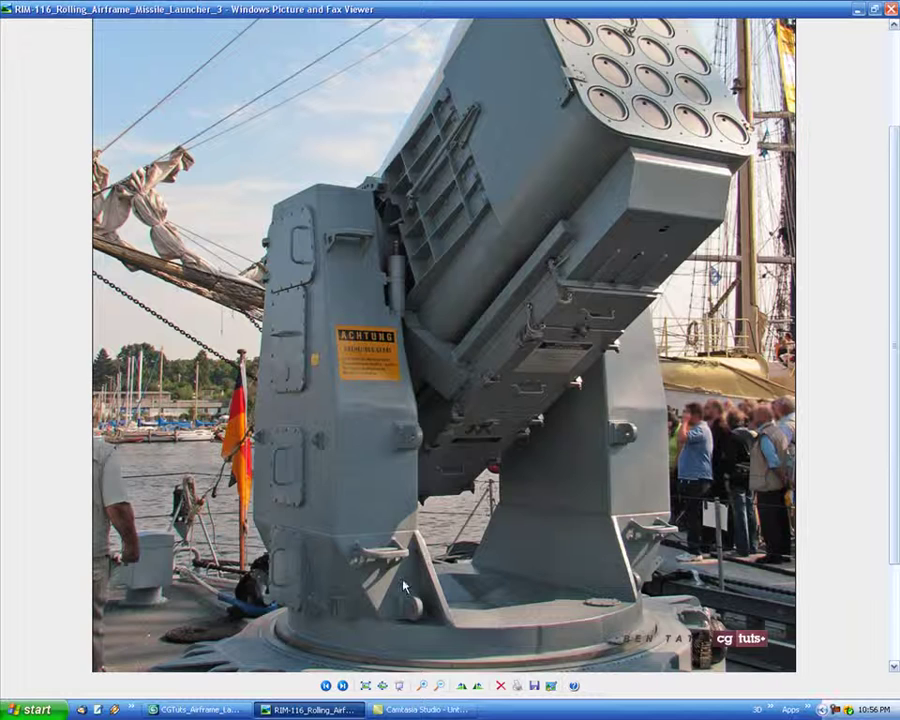
key(alt+Tab)
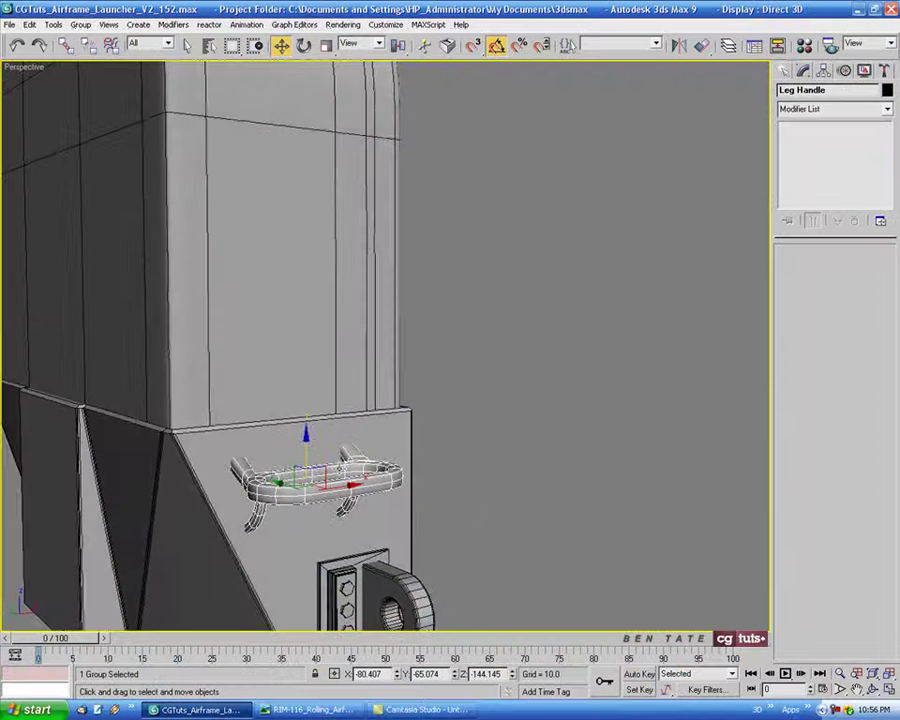
Nudge Leg Handle down and sideways to about X -82.147, Z -144.466
drag(337, 478, 333, 486)
alt+middle_drag(344, 482, 440, 577)
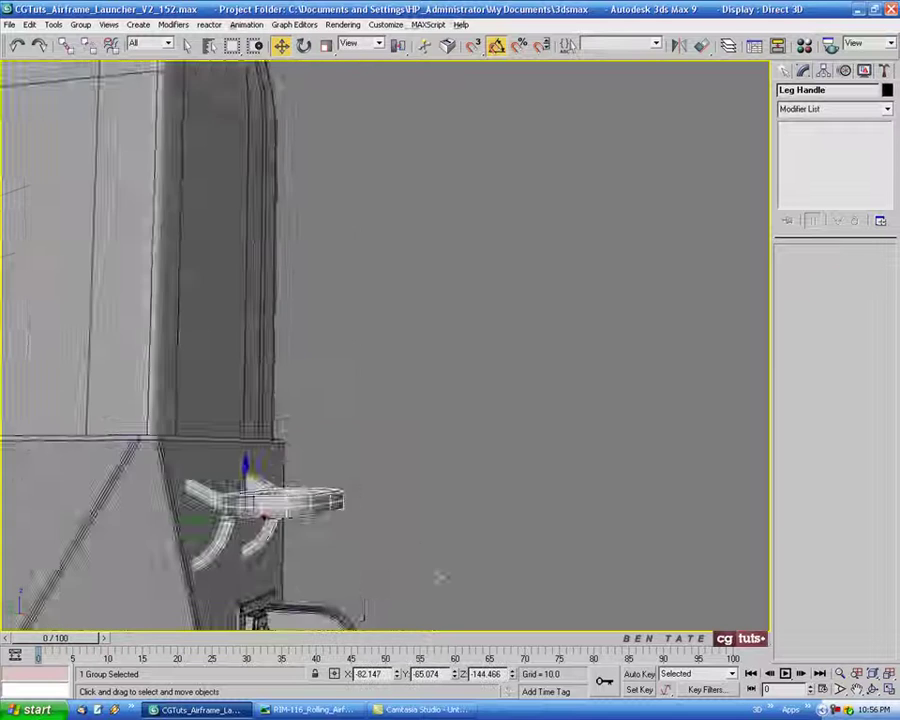
scroll(420, 577, down, 3)
scroll(410, 500, down, 2)
scroll(450, 440, down, 3)
scroll(480, 485, down, 2)
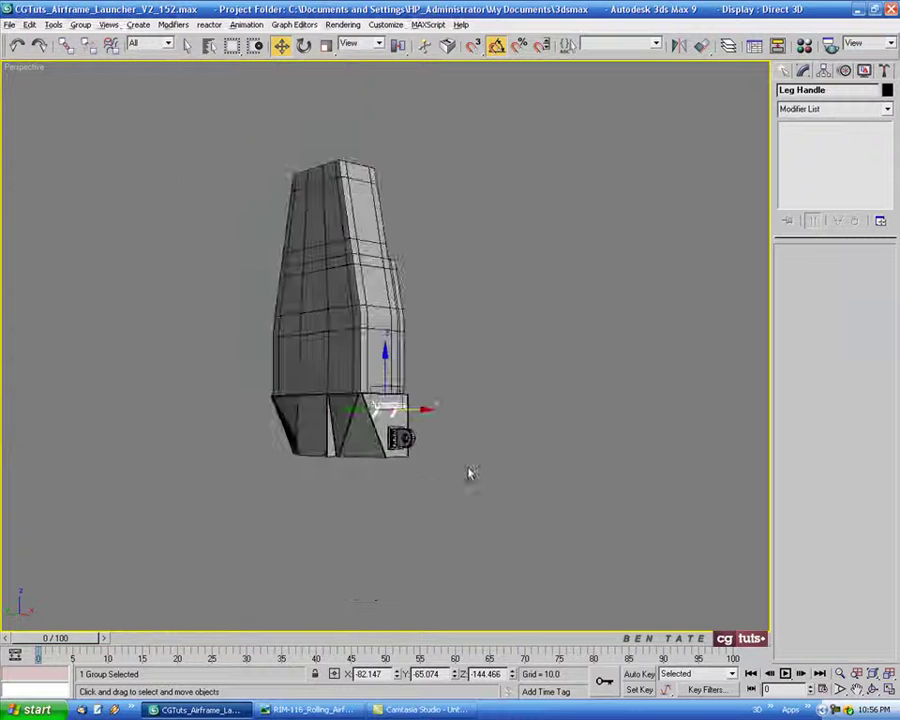
alt+middle_drag(470, 473, 438, 594)
click(310, 710)
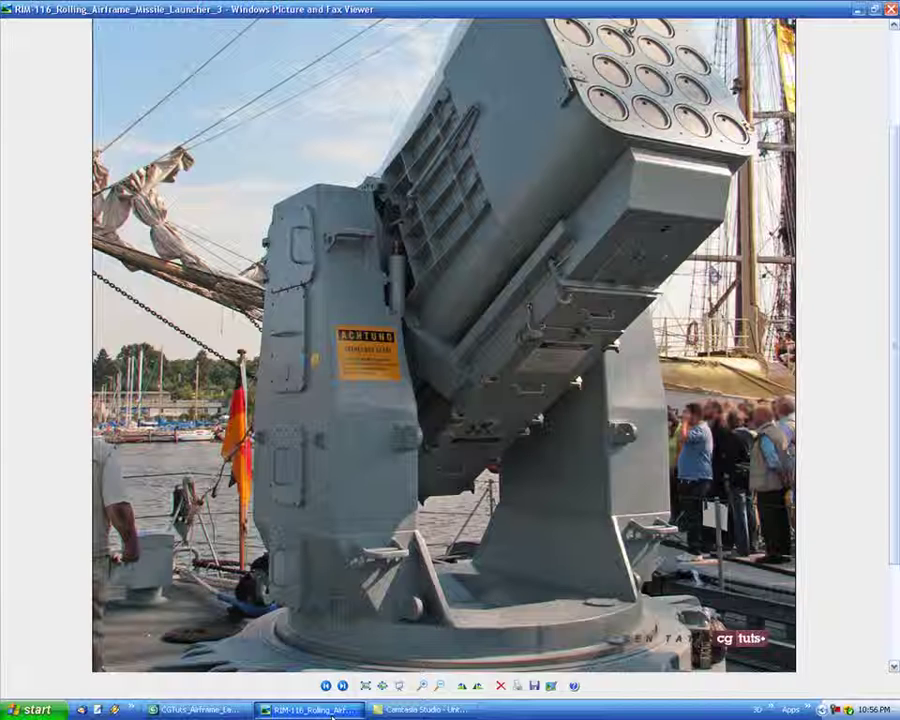
key(alt+Tab)
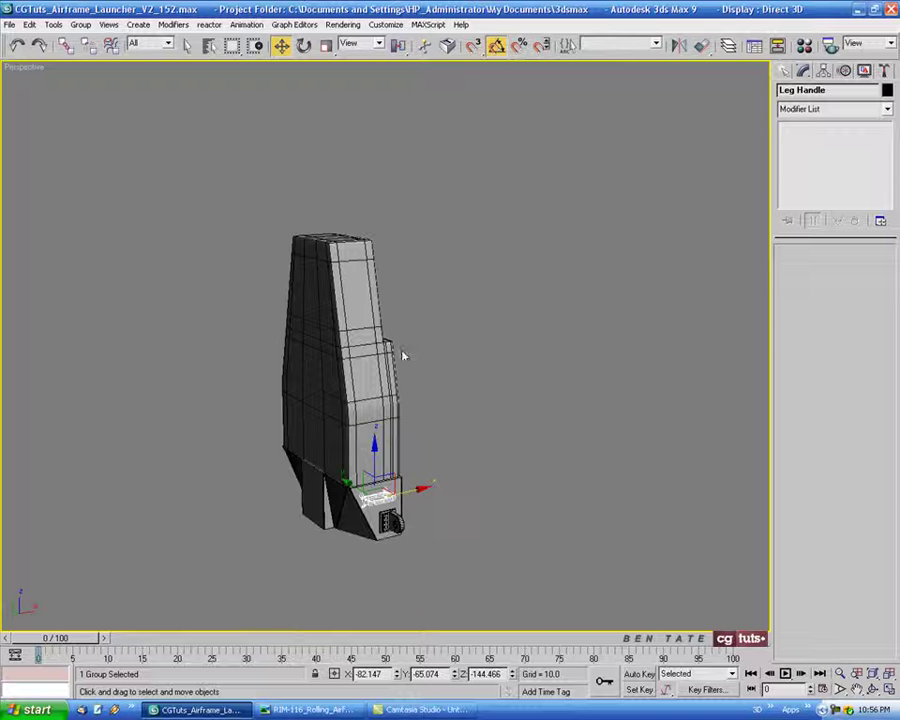
key(alt+w)
scroll(260, 414, down, 2)
scroll(270, 440, down, 5)
Copy Leg Handle upward as Leg Handle01 and slide it onto the leg near the top
scroll(307, 408, down, 3)
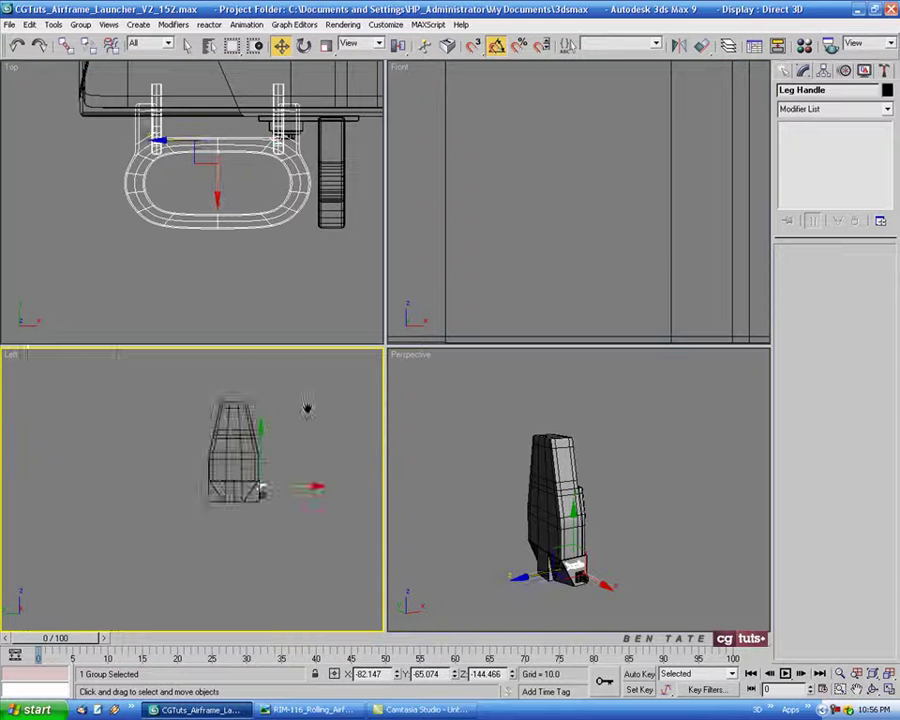
key(alt+w)
shift+drag(533, 413, 533, 272)
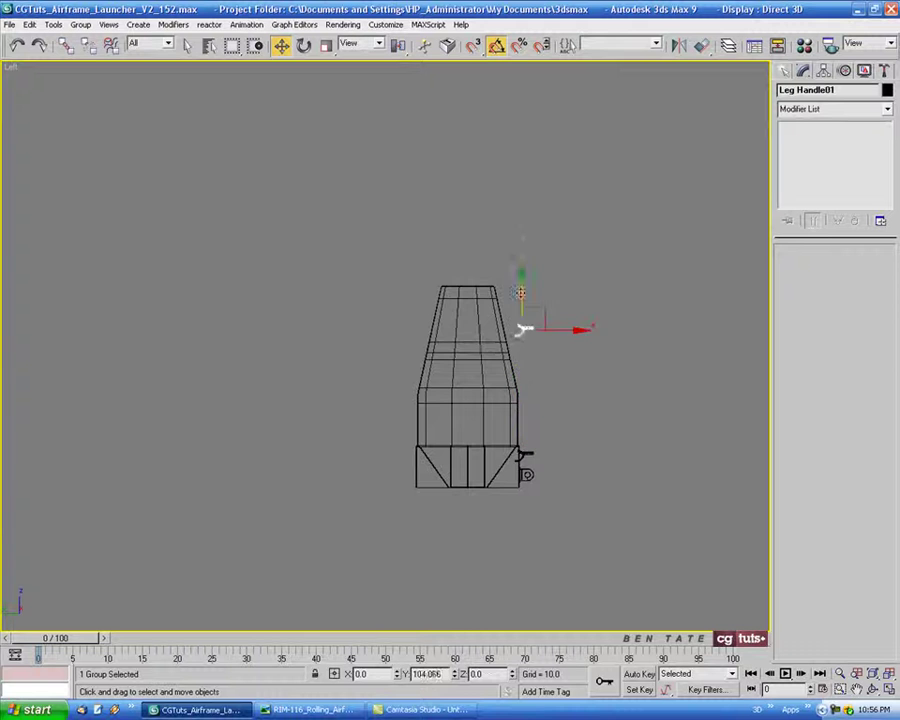
click(451, 417)
scroll(516, 402, up, 1)
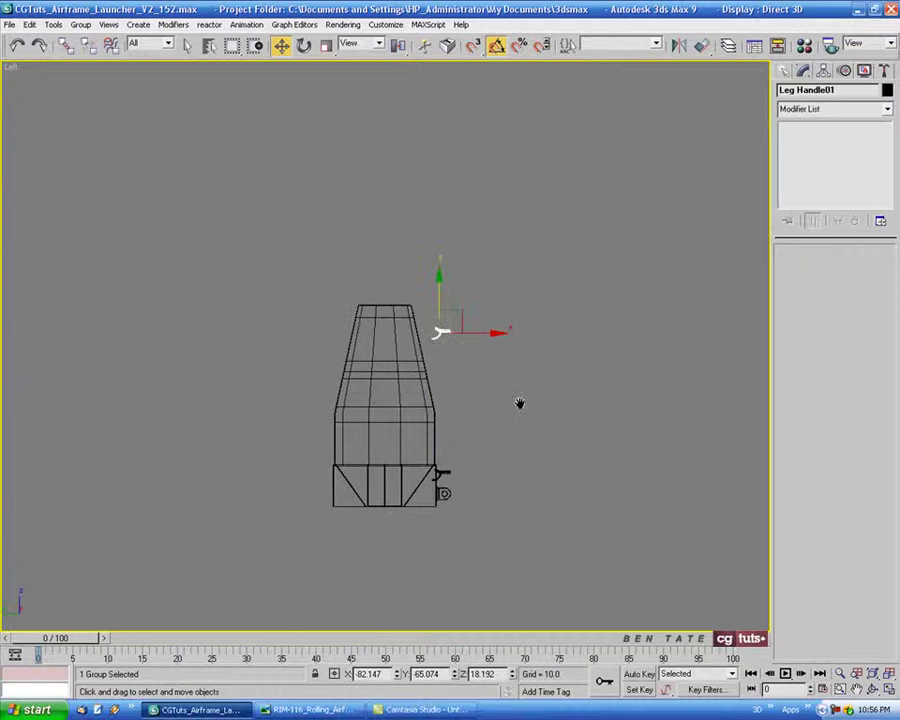
scroll(447, 352, up, 4)
drag(490, 348, 433, 348)
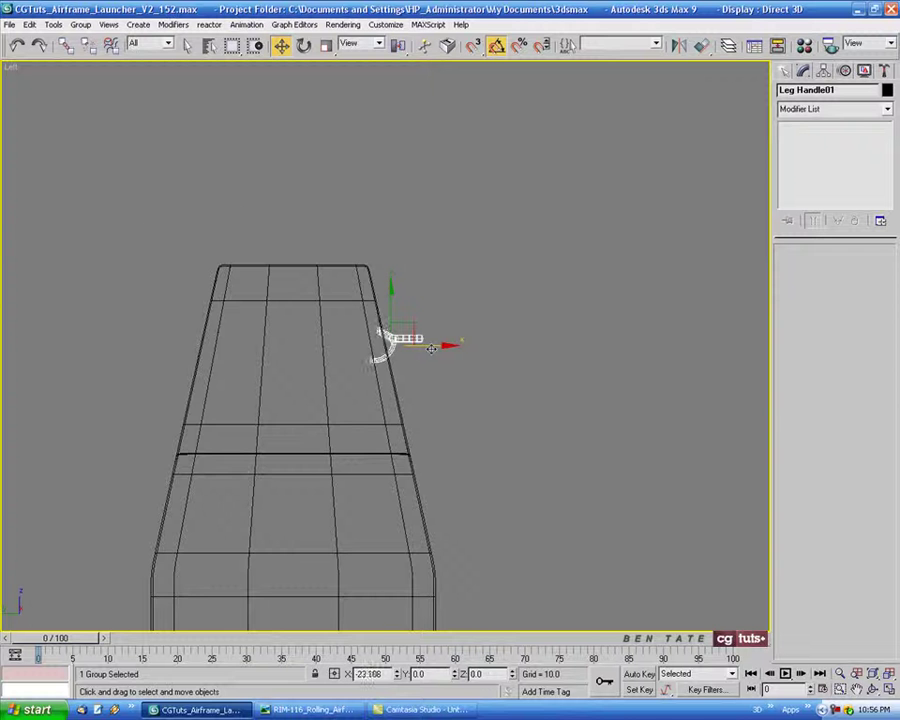
scroll(430, 348, up, 2)
scroll(440, 358, up, 3)
key(alt+w)
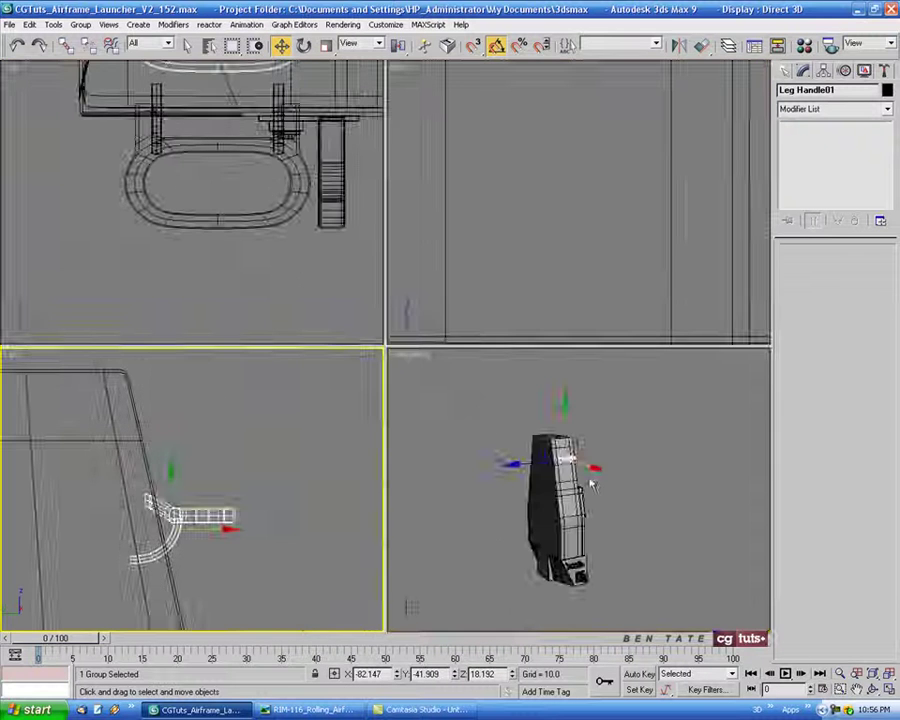
key(alt+w)
key(z)
mouse_move(512, 418)
alt+middle_down()
mouse_move(548, 412)
mouse_move(538, 400)
mouse_move(512, 420)
alt+middle_up()
Test a 20-degree tilt on Leg Handle01, undo it, and go back to Move
key(alt+w)
right_click(290, 468)
key(alt+w)
middle_drag(435, 400, 400, 355)
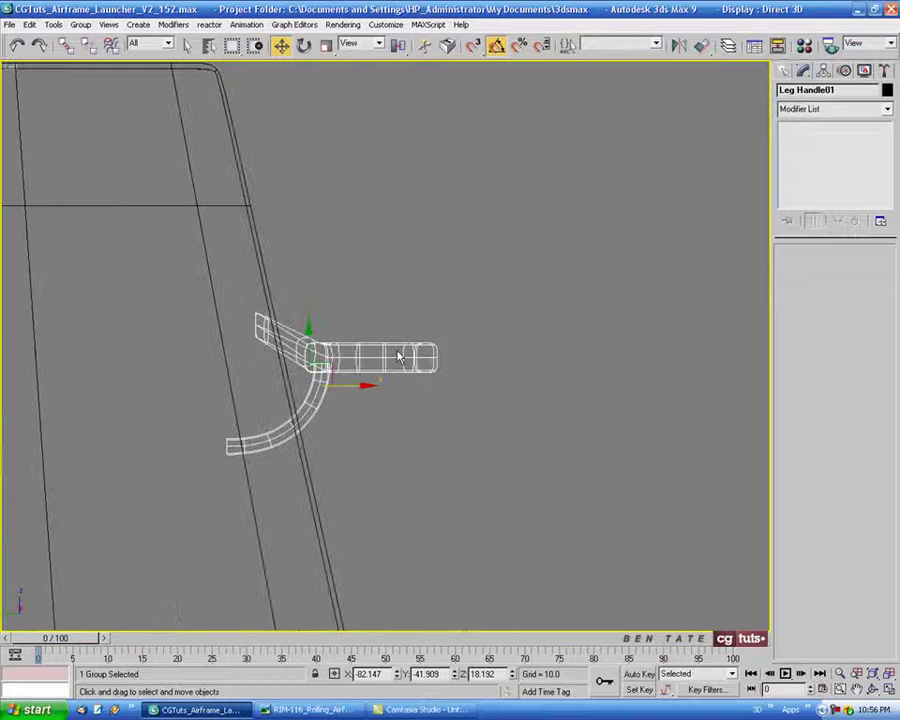
key(e)
drag(352, 333, 449, 369)
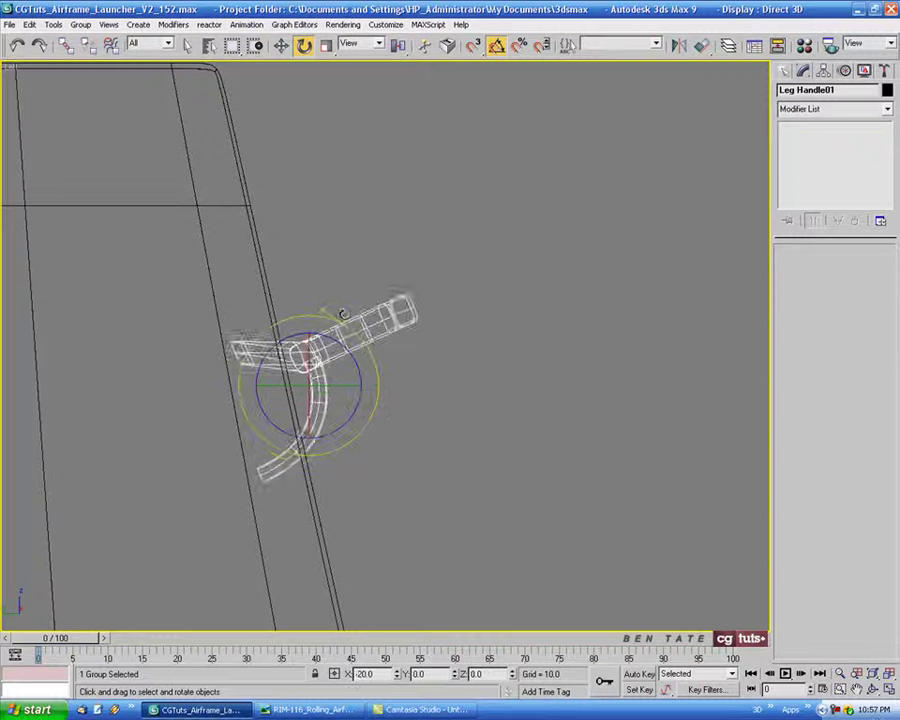
key(ctrl+z)
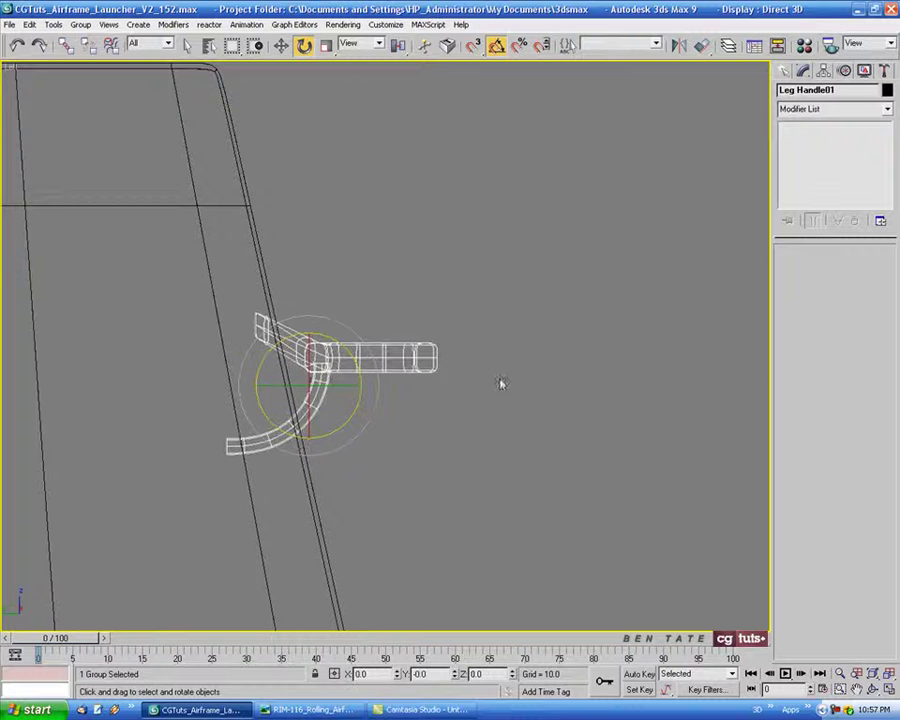
mouse_move(500, 382)
alt+middle_down()
mouse_move(377, 442)
mouse_move(311, 372)
mouse_move(410, 337)
alt+middle_up()
click(283, 46)
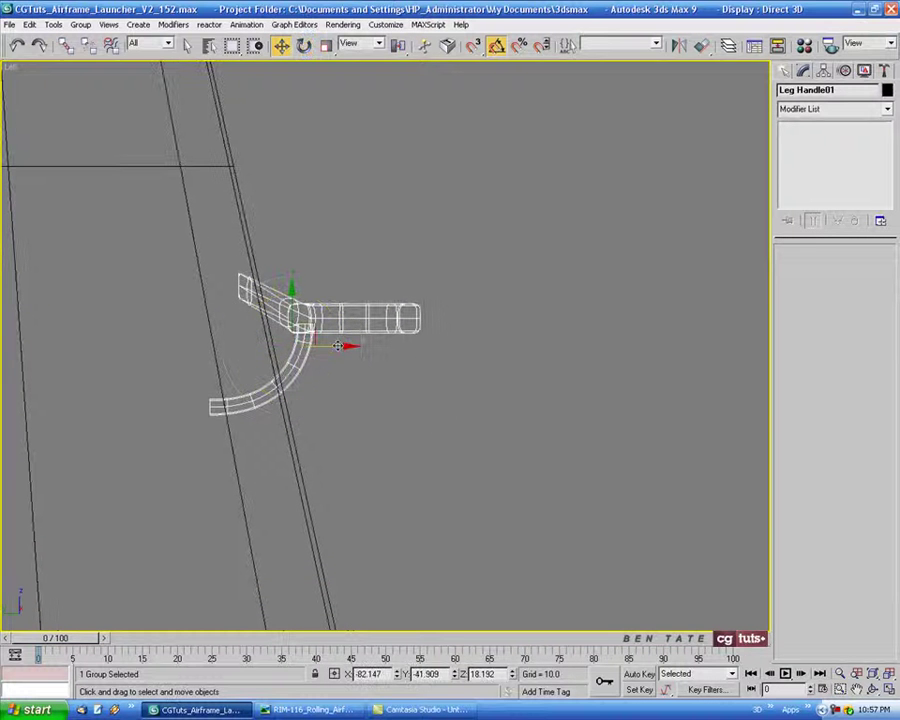
scroll(412, 394, down, 5)
scroll(322, 576, down, 2)
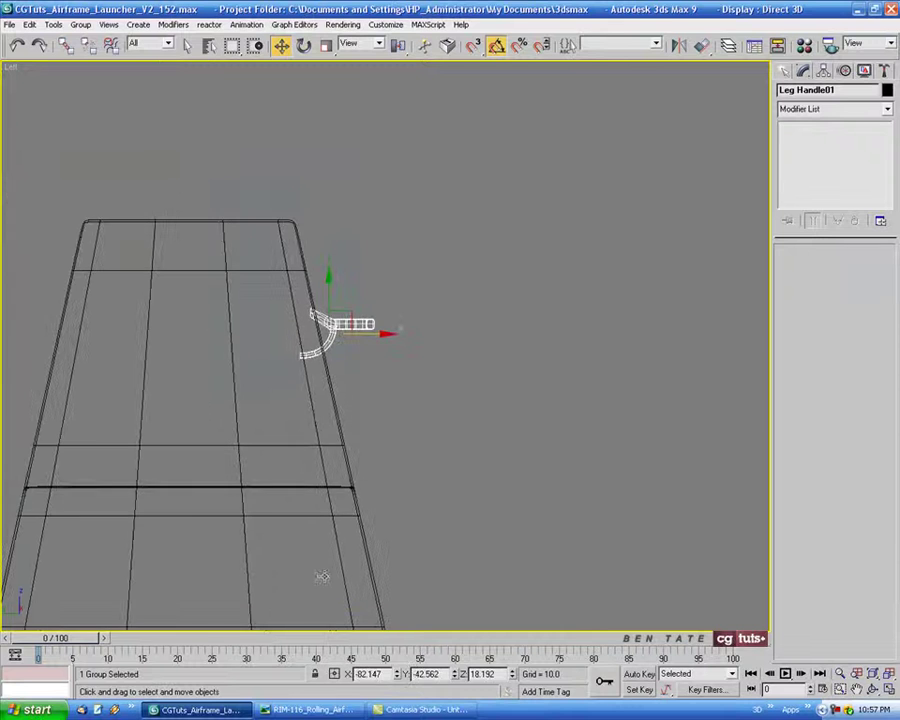
key(alt+Tab)
key(alt+Tab)
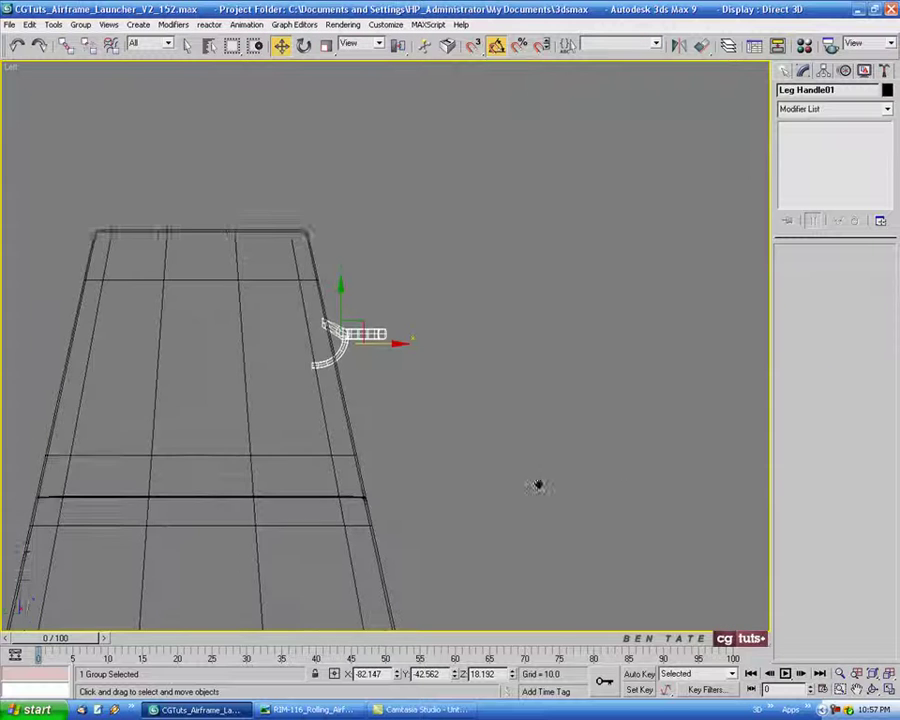
key(alt+w)
Nudge Leg Handle01 slightly up on Z and along Y so it sits against the leg
right_click(639, 462)
key(alt+w)
mouse_move(639, 458)
alt+middle_down()
mouse_move(618, 464)
mouse_move(488, 448)
mouse_move(443, 397)
mouse_move(454, 361)
mouse_move(545, 426)
mouse_move(542, 416)
alt+middle_up()
drag(376, 304, 376, 298)
scroll(380, 360, up, 2)
scroll(380, 370, up, 4)
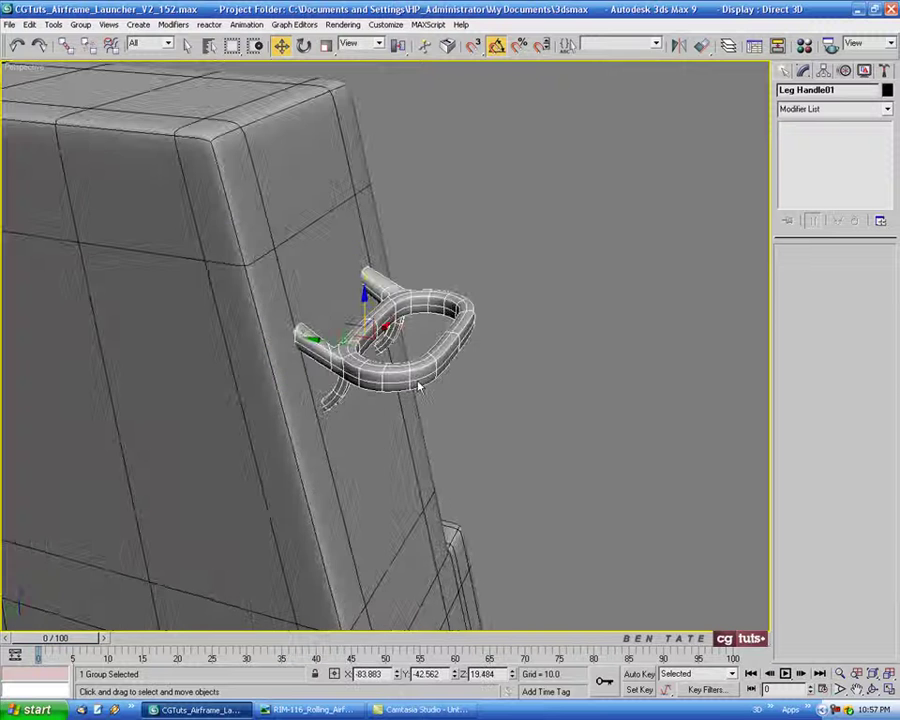
scroll(360, 375, up, 2)
scroll(340, 382, up, 3)
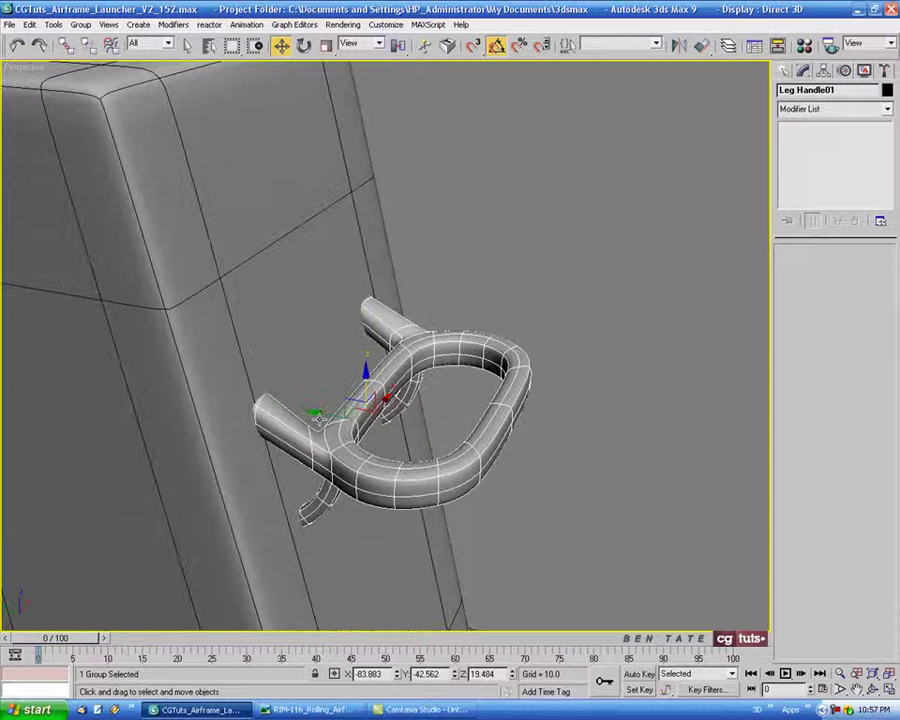
drag(318, 418, 318, 412)
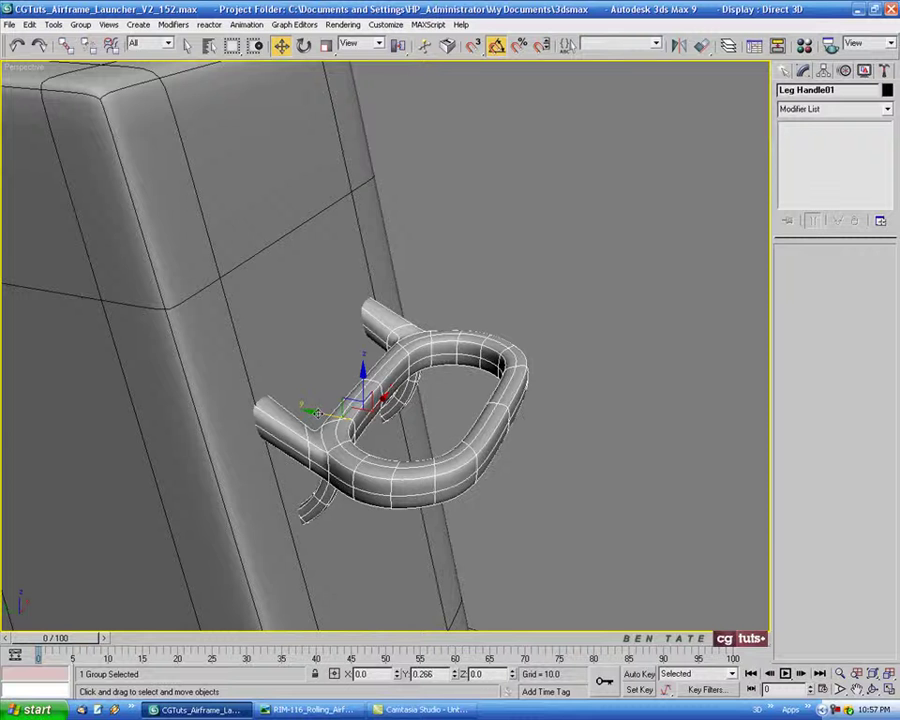
mouse_move(318, 412)
alt+middle_down()
mouse_move(452, 406)
mouse_move(432, 438)
alt+middle_up()
scroll(490, 424, down, 5)
scroll(476, 430, down, 3)
Deselect the handle and use Unhide All to show the hidden launcher parts
click(476, 436)
right_click(432, 438)
click(478, 380)
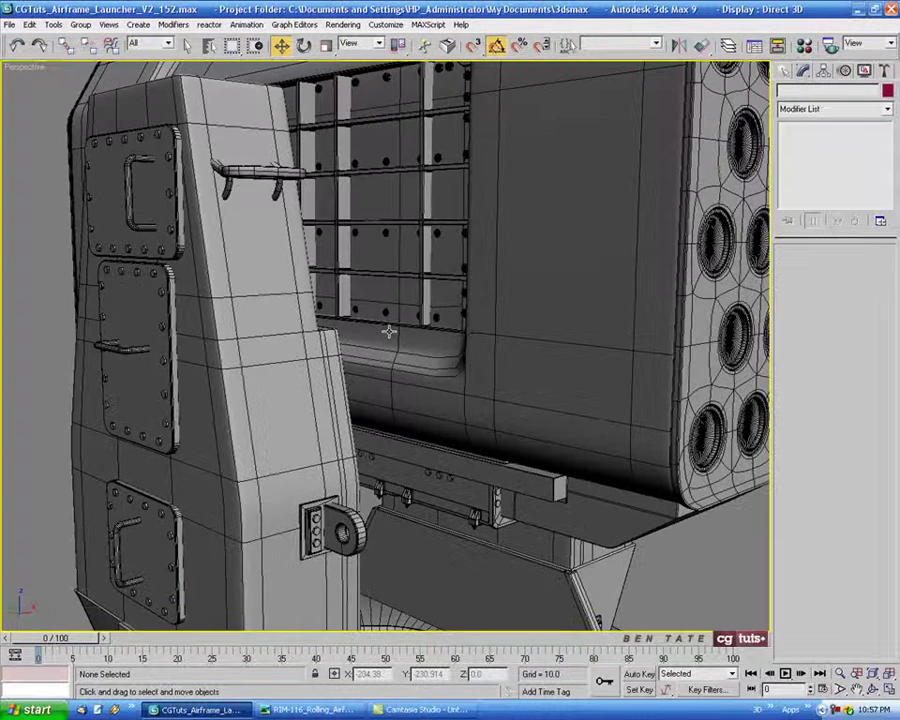
Reframe the views around the turret and select the upper leg handle group
scroll(389, 332, down, 5)
middle_drag(438, 533, 390, 507)
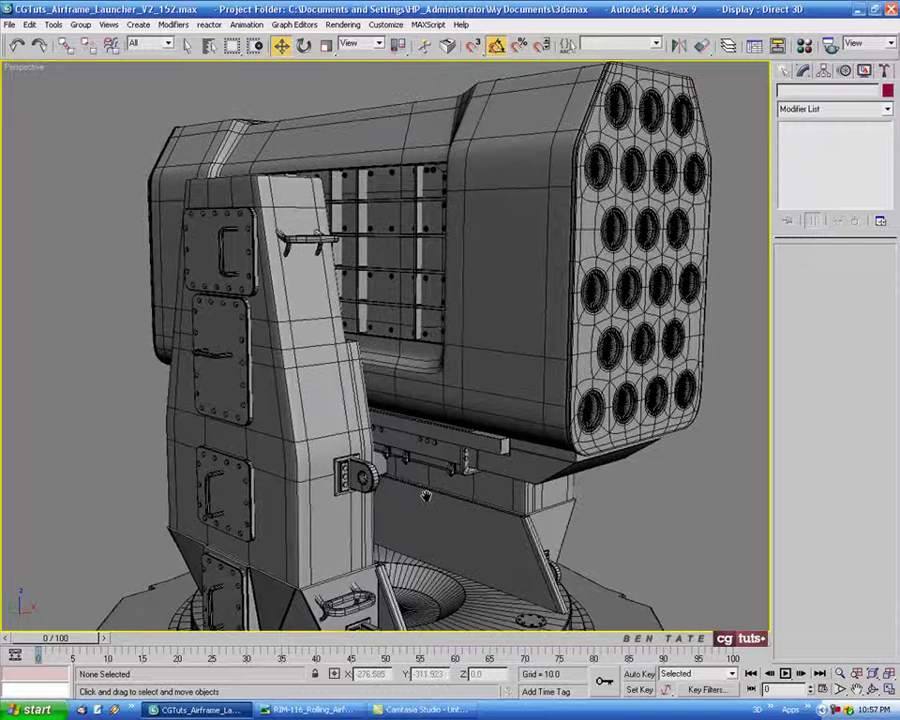
key(alt+w)
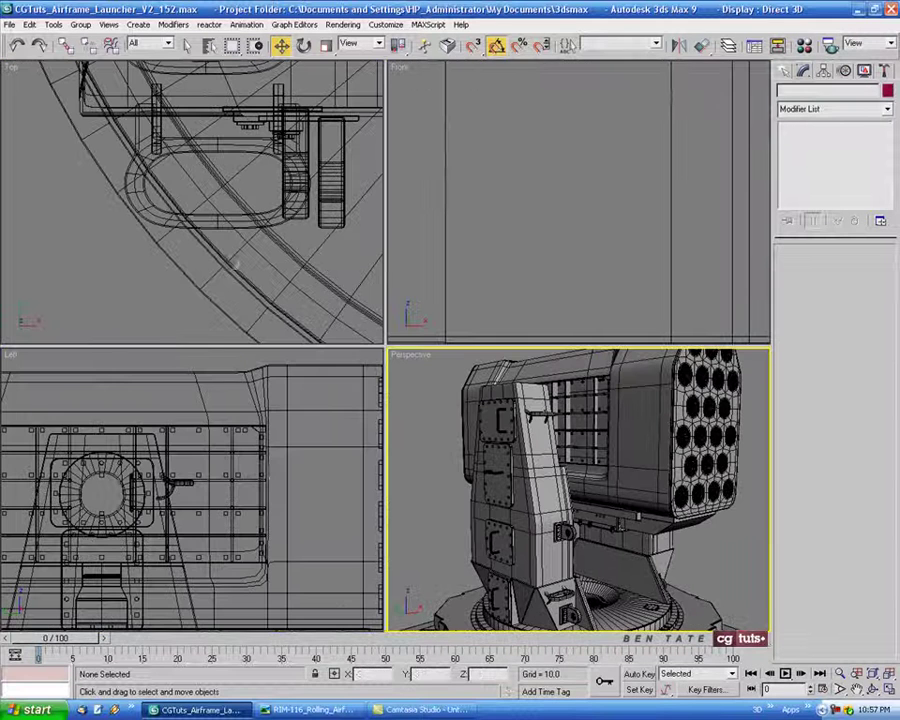
scroll(230, 440, down, 2)
scroll(265, 460, down, 1)
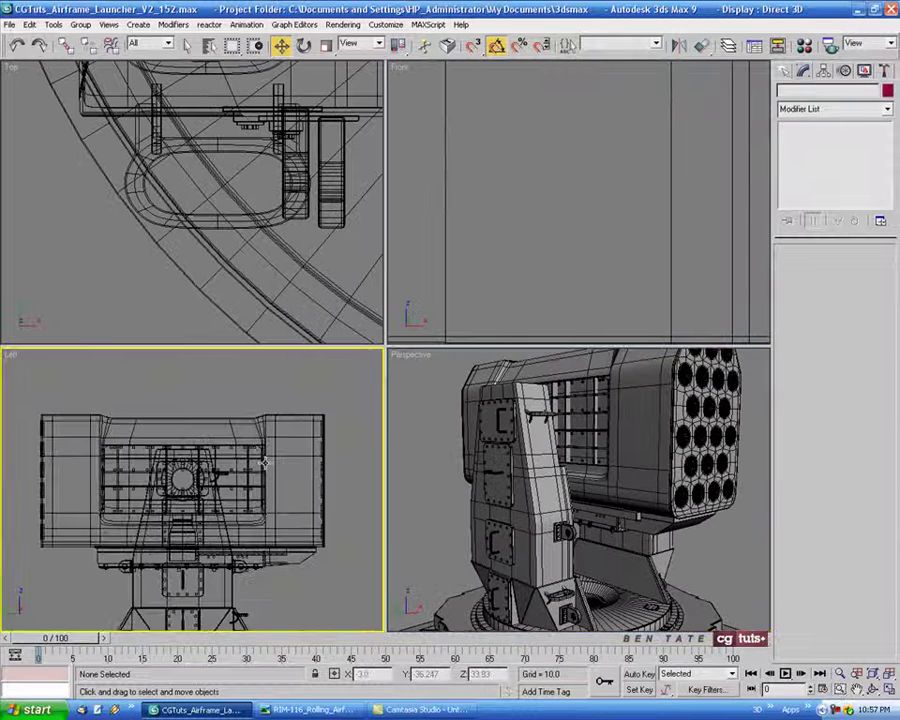
mouse_move(290, 440)
middle_down()
mouse_move(286, 370)
mouse_move(291, 402)
middle_up()
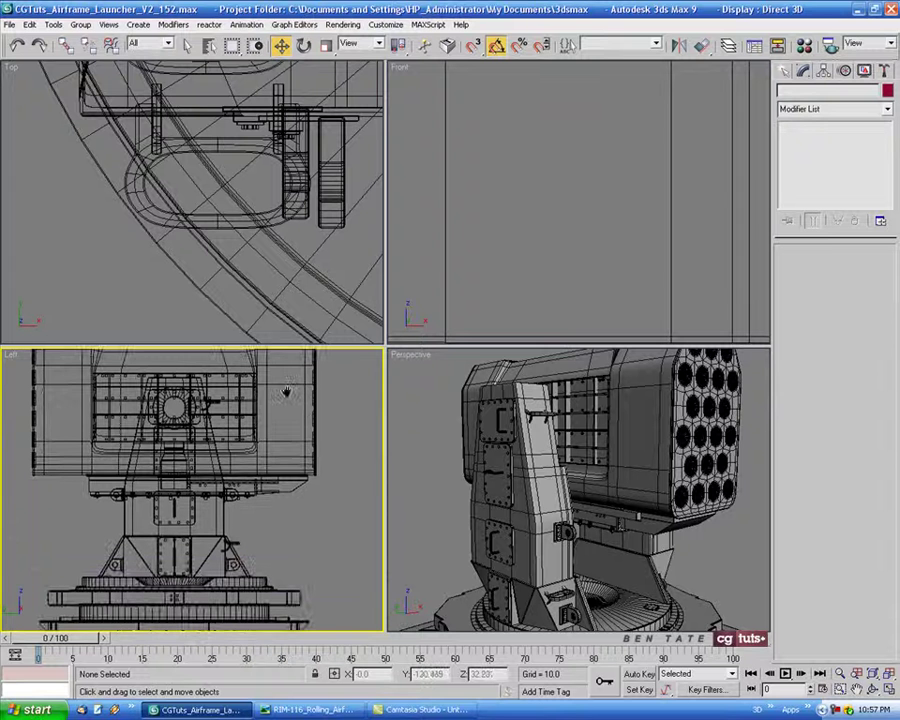
middle_drag(226, 207, 226, 257)
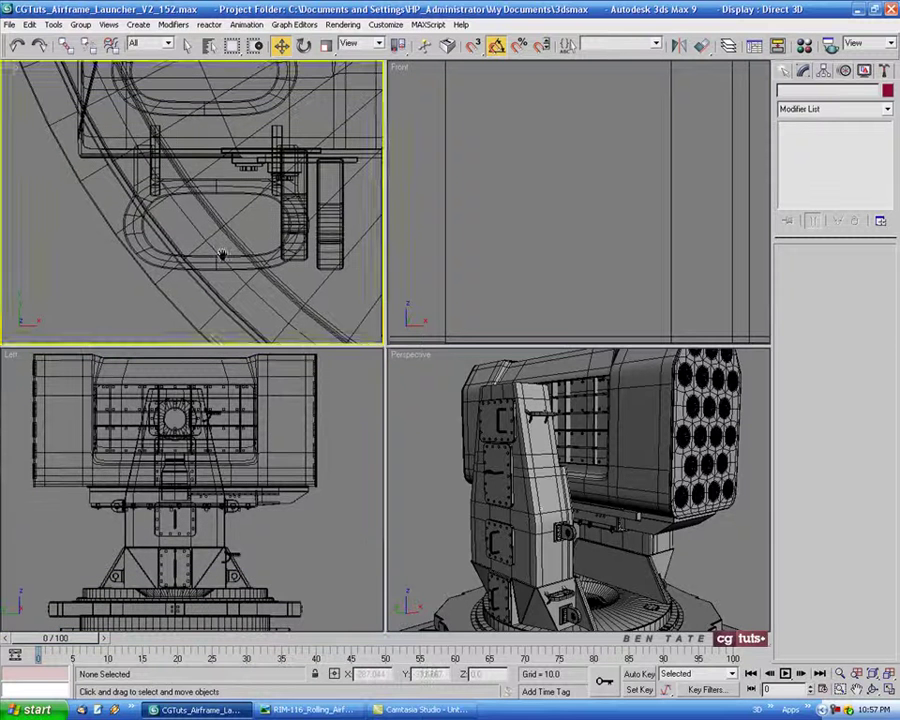
right_click(566, 470)
key(alt+w)
alt+middle_drag(412, 370, 298, 270)
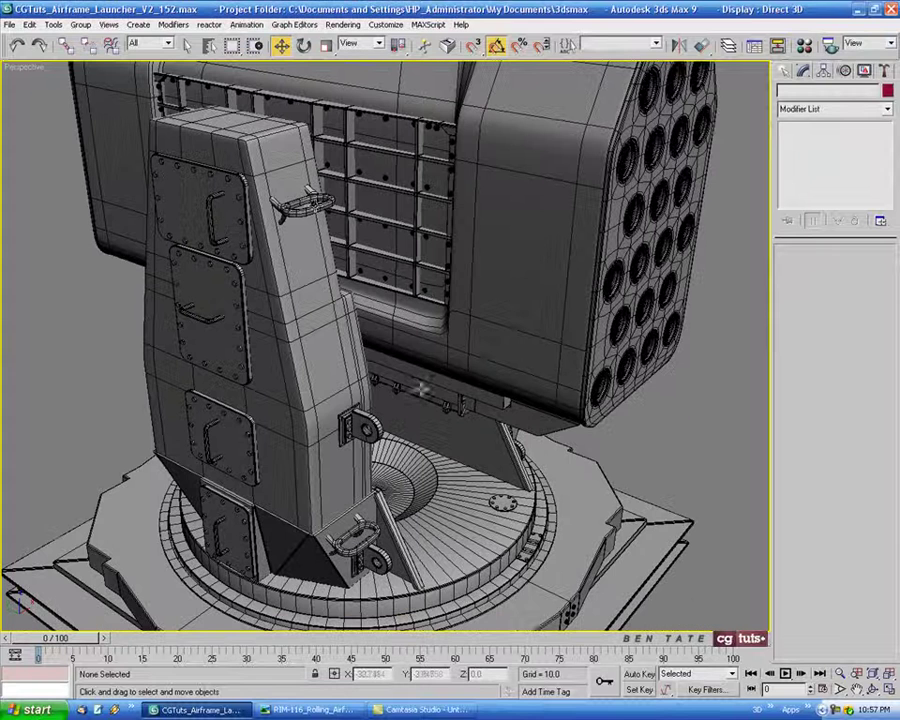
click(314, 200)
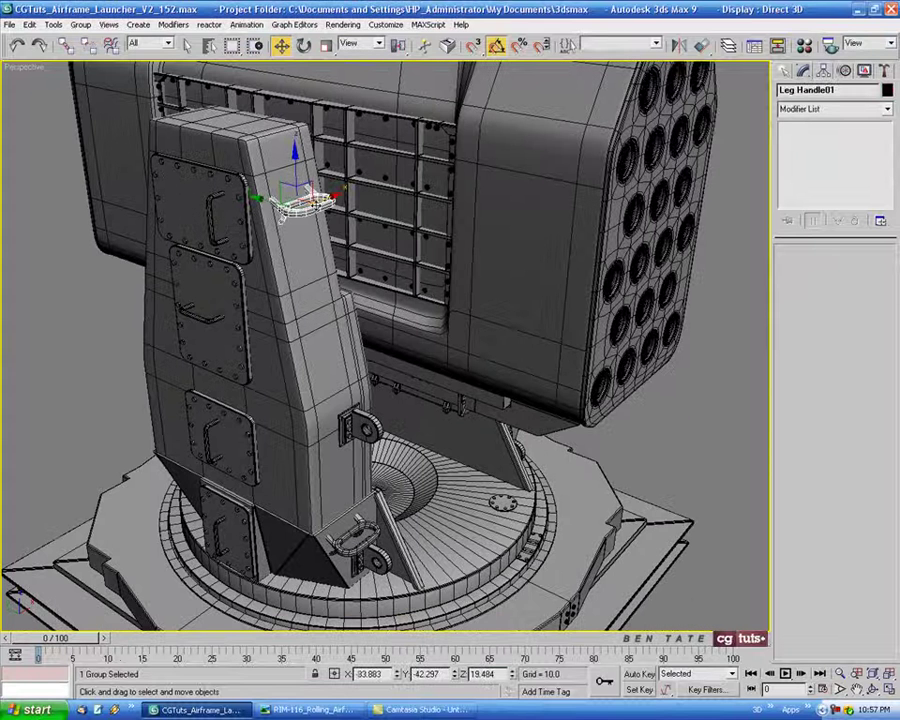
Centre the handle group's pivot on the object with Affect Pivot Only, then frame it in Top view
click(823, 70)
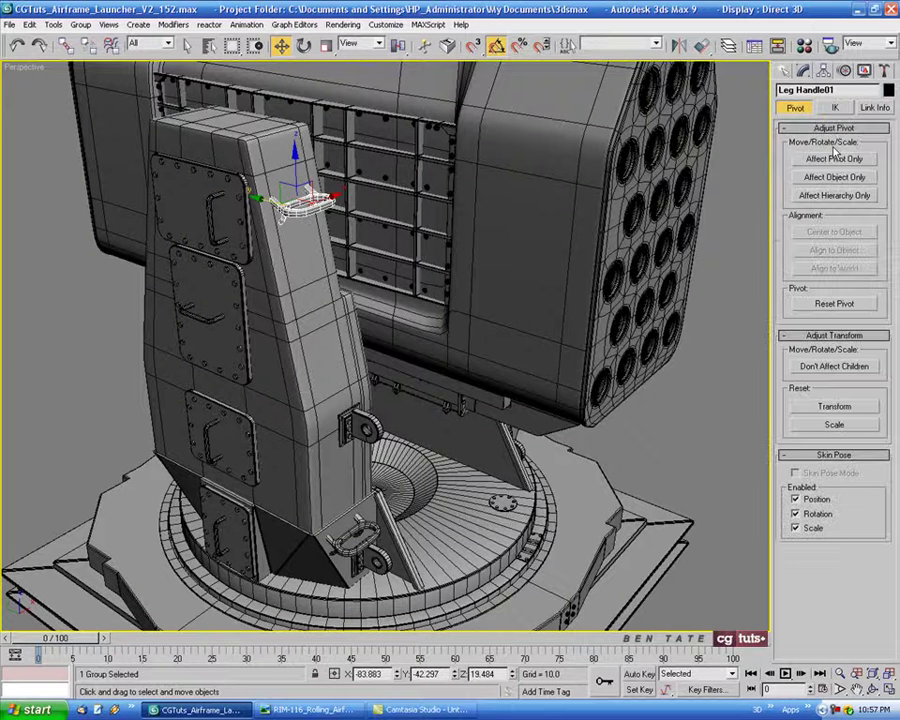
click(834, 159)
click(835, 233)
click(834, 159)
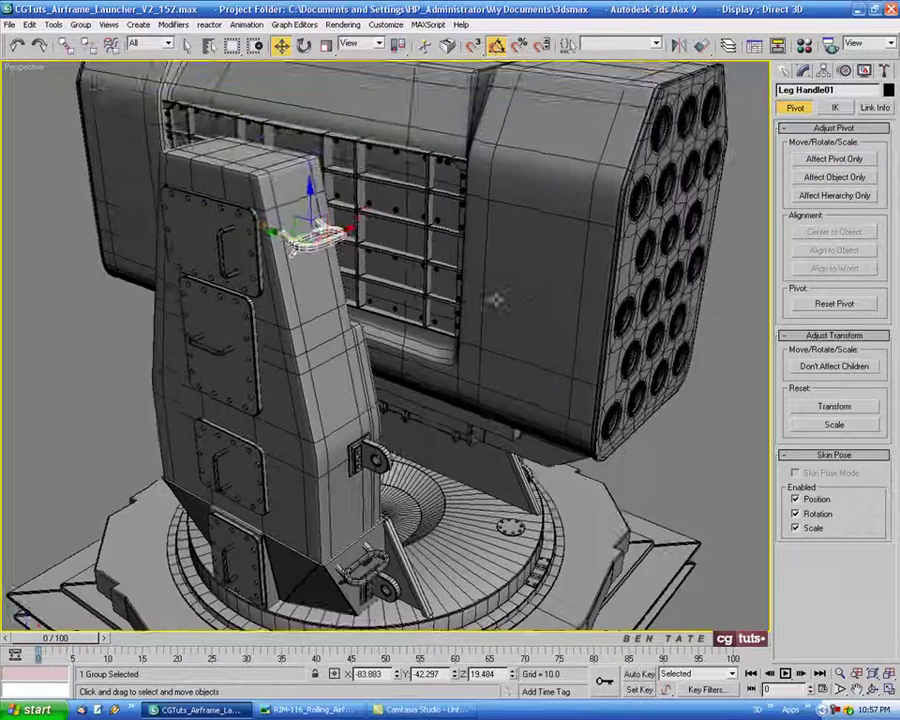
key(alt+w)
key(alt+w)
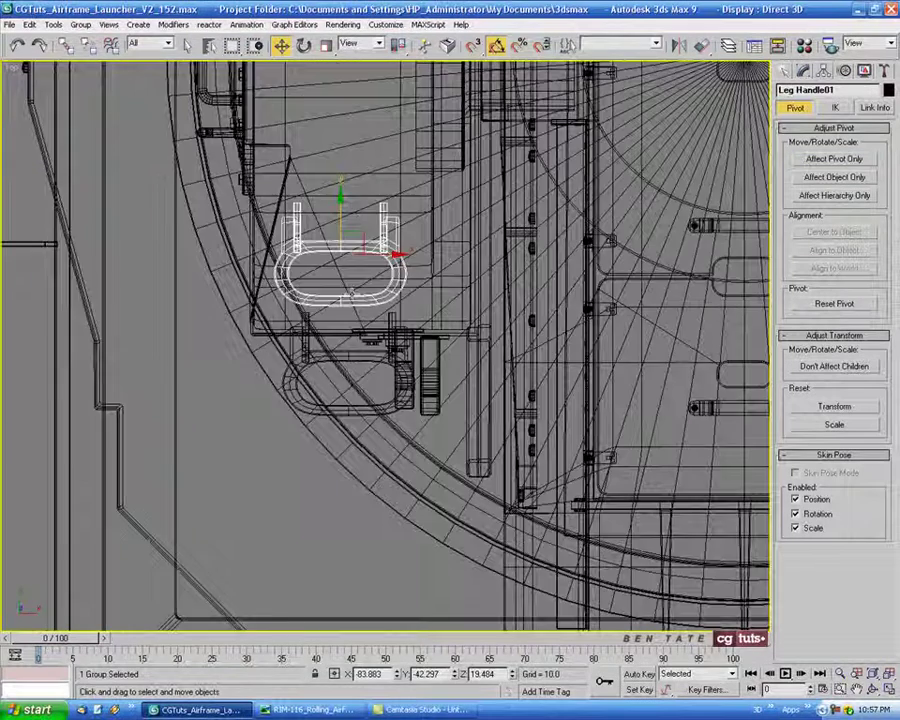
alt+middle_drag(385, 345, 385, 300)
Mirror-copy the handle group and move the copy to the opposite Y position
click(679, 45)
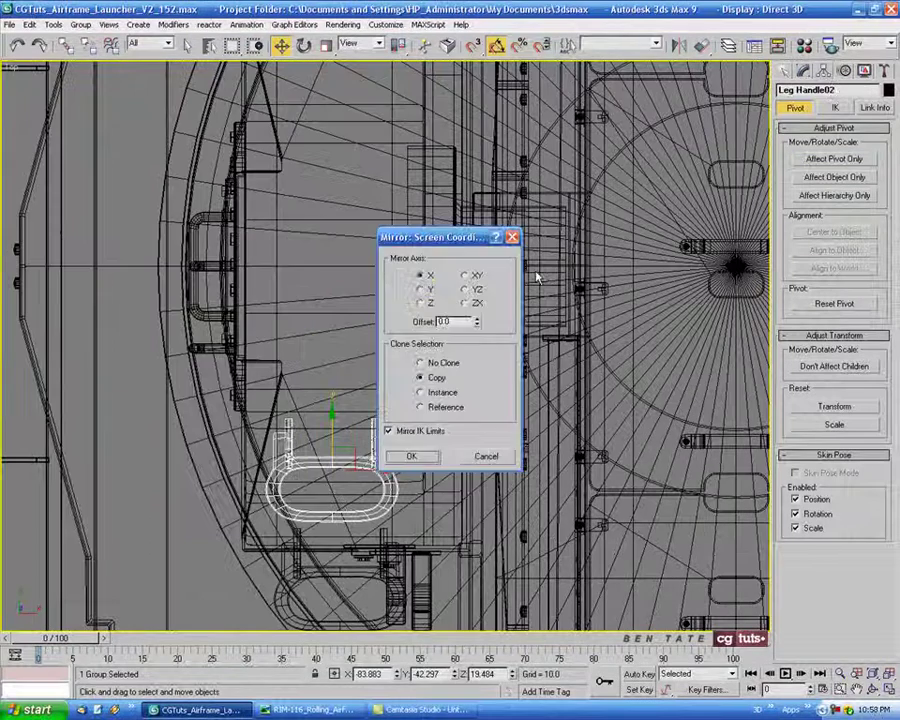
click(420, 289)
click(420, 460)
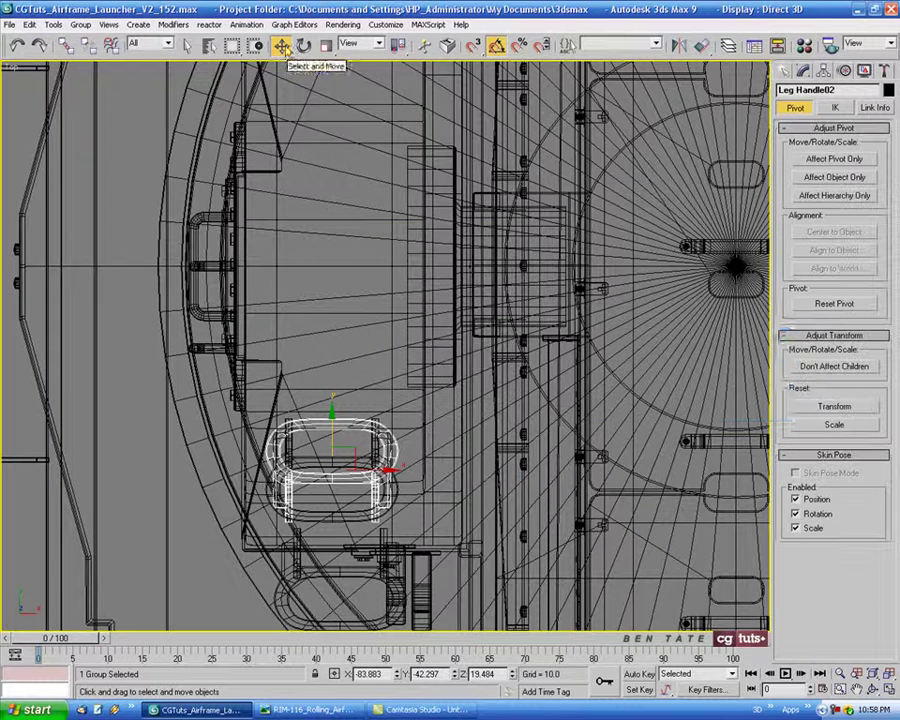
right_click(281, 45)
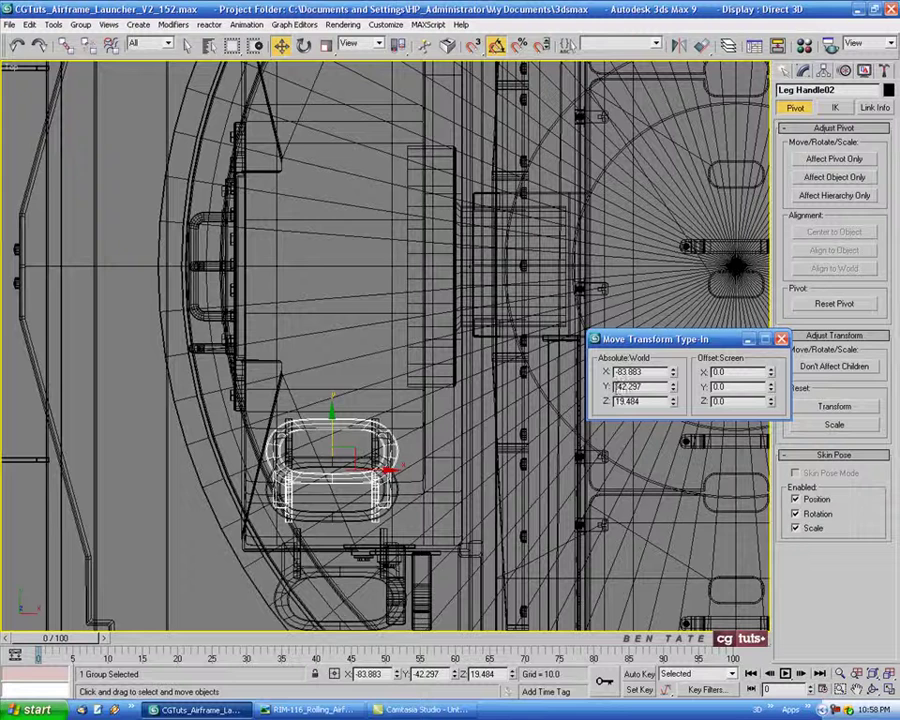
key(Return)
key(F12)
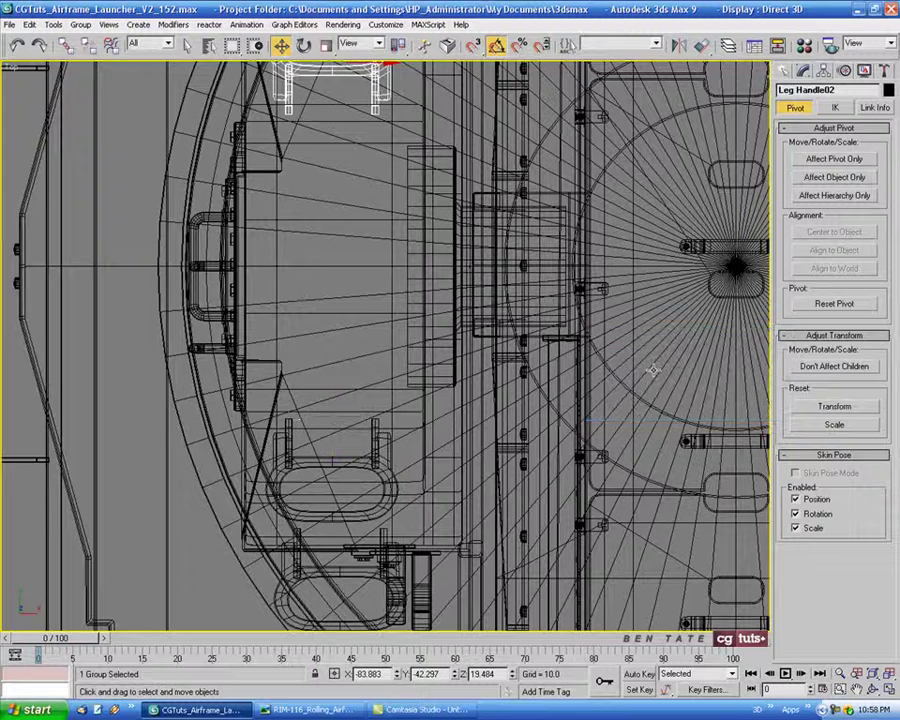
Mirror-copy the lower leg-base handle and flip its Y position to 65.074
key(p)
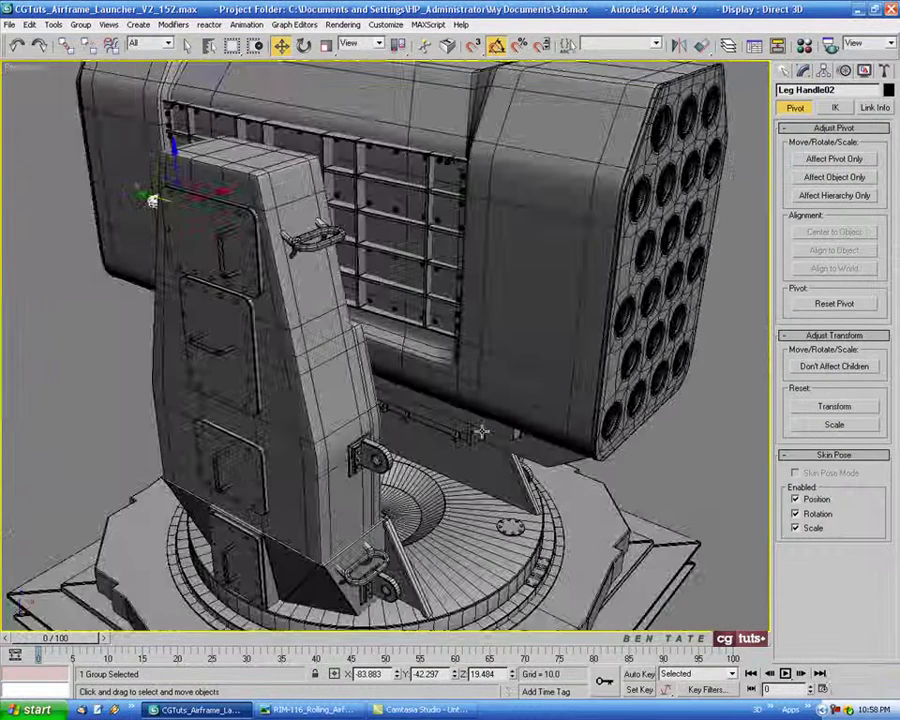
scroll(562, 421, up, 3)
alt+middle_drag(562, 421, 500, 412)
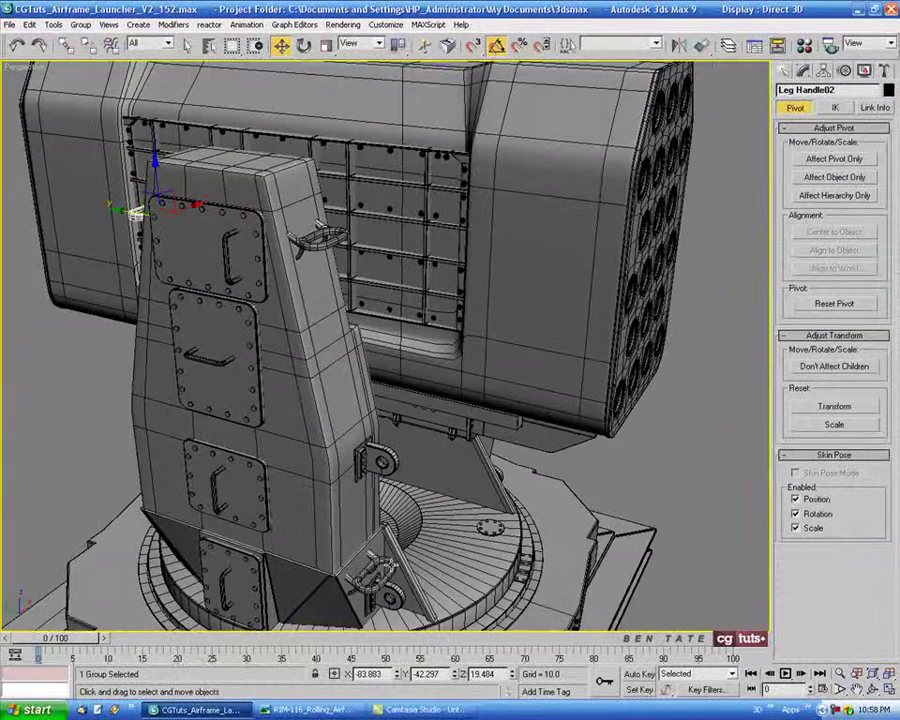
click(378, 578)
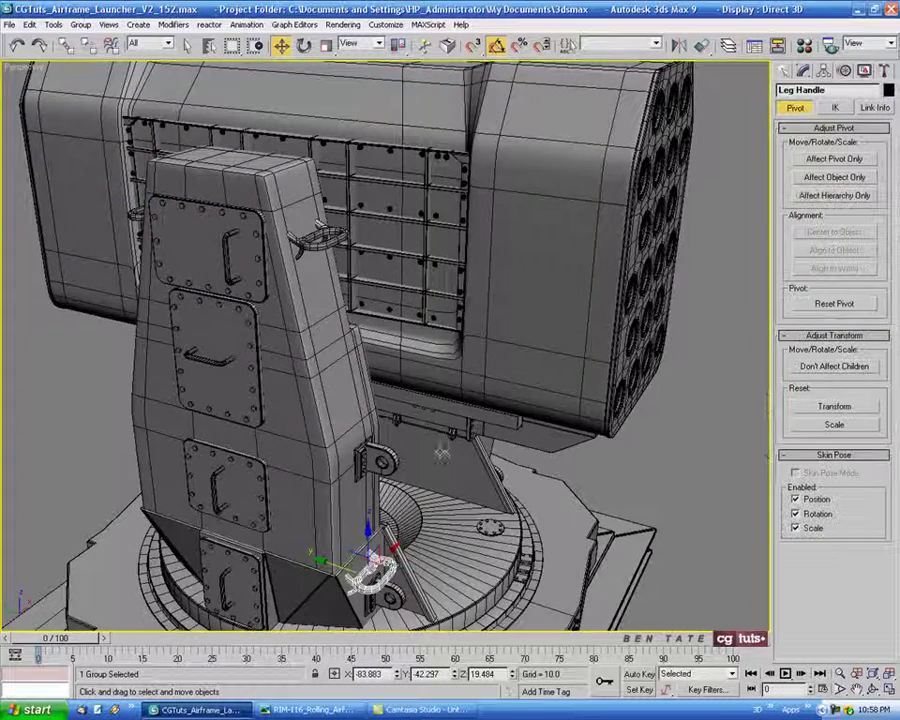
key(t)
scroll(297, 248, down, 2)
click(678, 45)
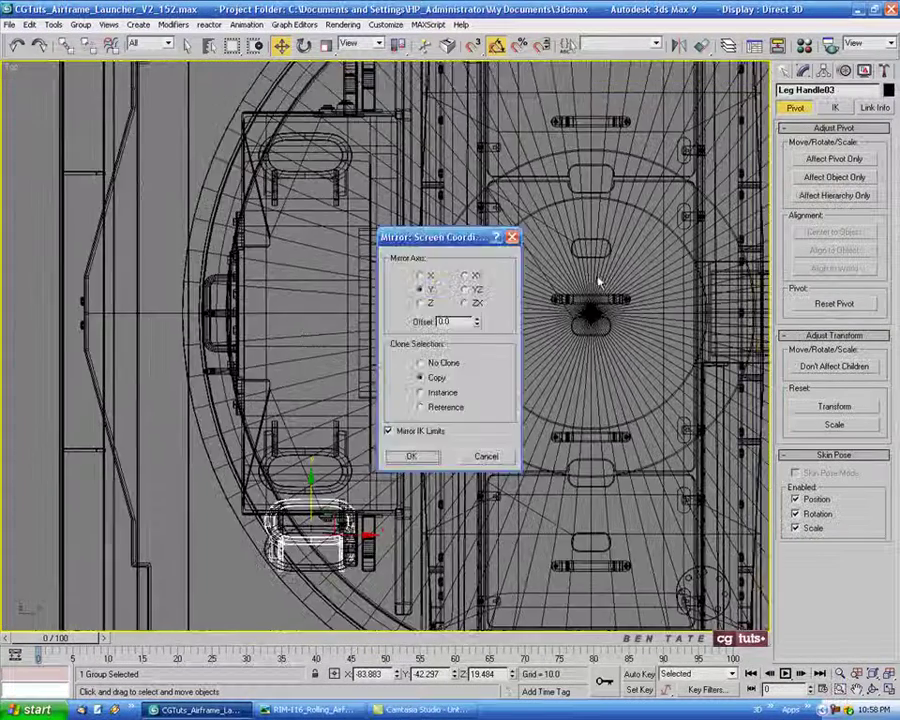
click(428, 458)
key(F12)
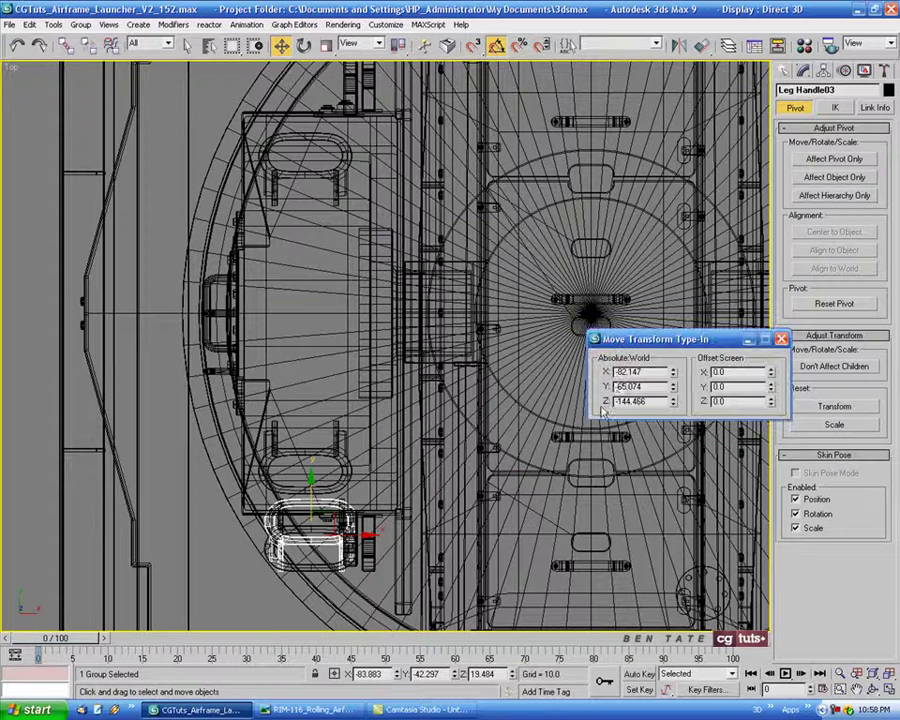
key(BackSpace)
key(Return)
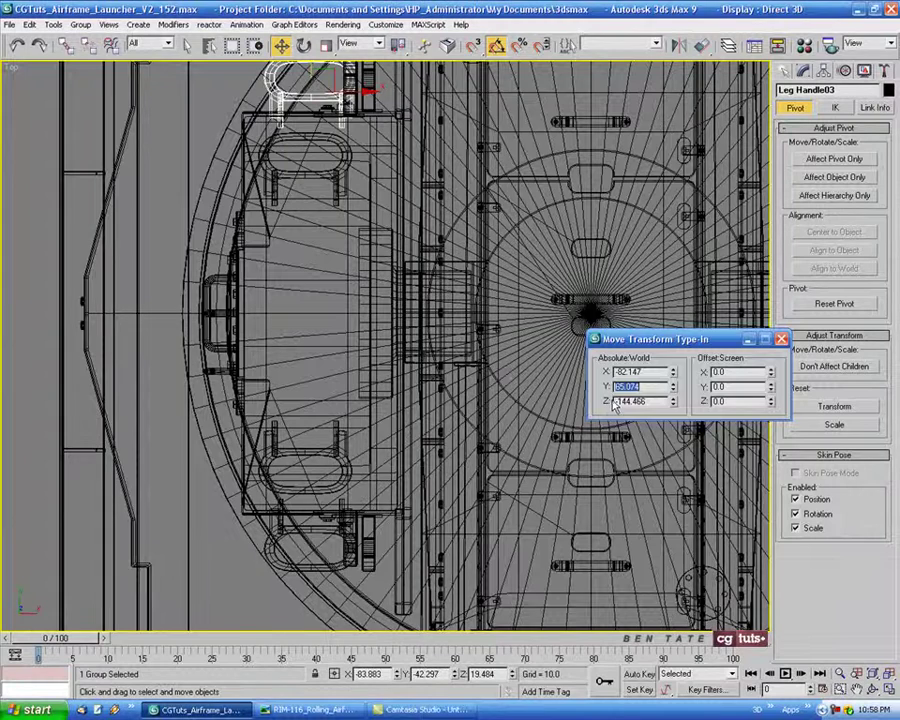
click(783, 343)
Mirror-copy the handle across X and move it to the opposite X side
mouse_move(495, 378)
middle_down()
mouse_move(395, 368)
mouse_move(385, 425)
middle_up()
scroll(396, 368, down, 4)
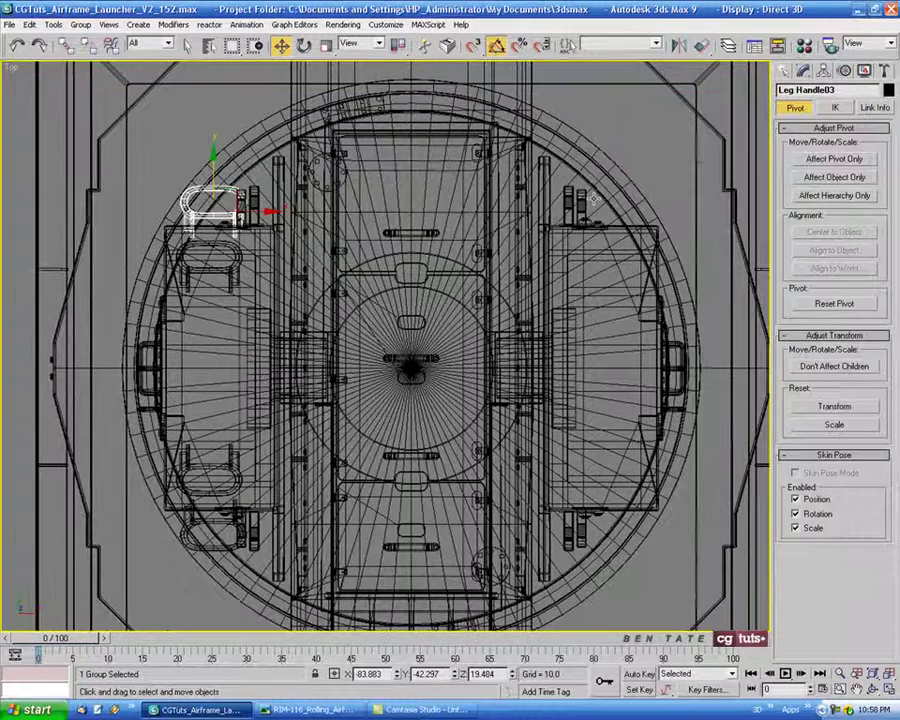
mouse_move(594, 196)
middle_down()
mouse_move(491, 289)
mouse_move(671, 98)
mouse_move(679, 120)
middle_up()
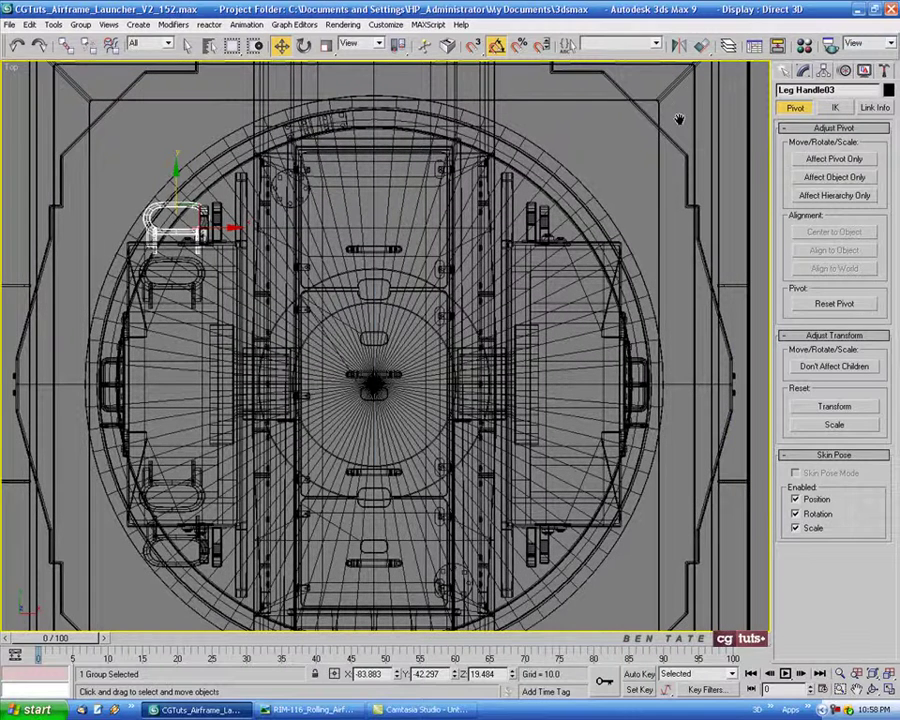
click(678, 45)
click(427, 276)
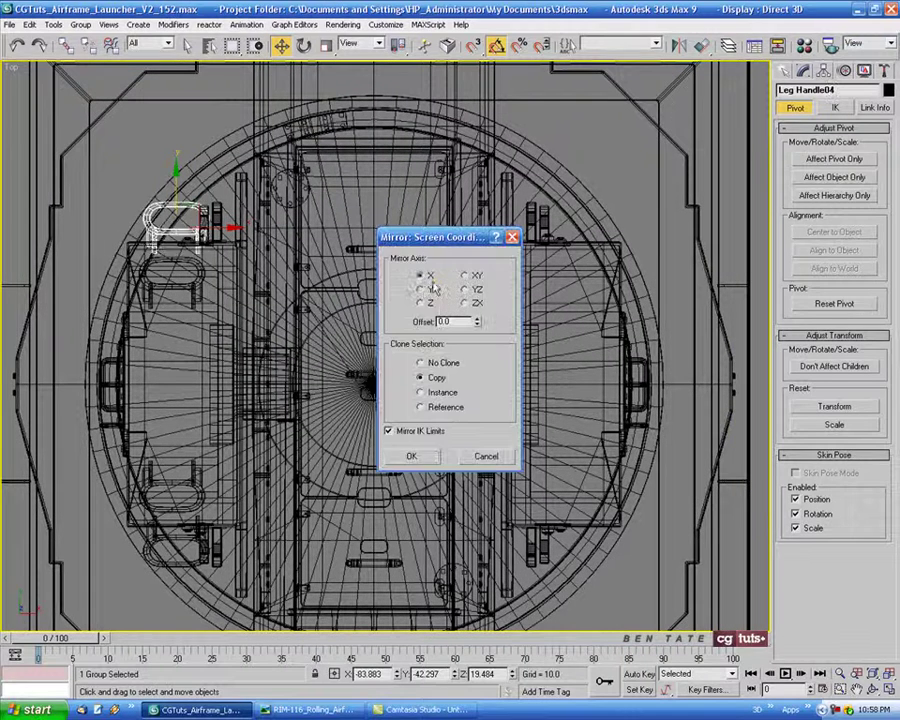
click(417, 456)
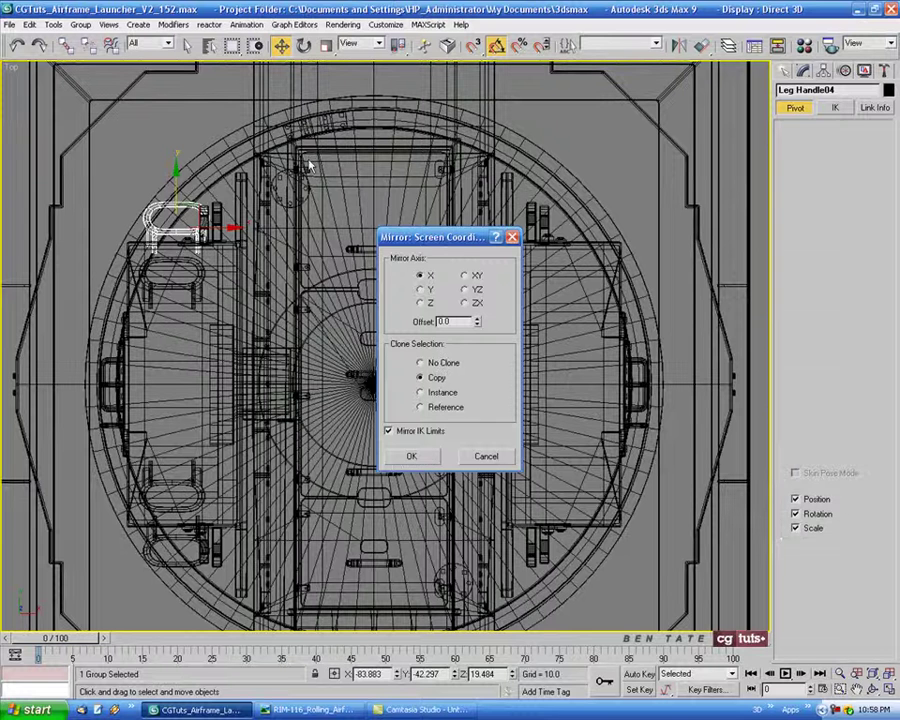
right_click(281, 46)
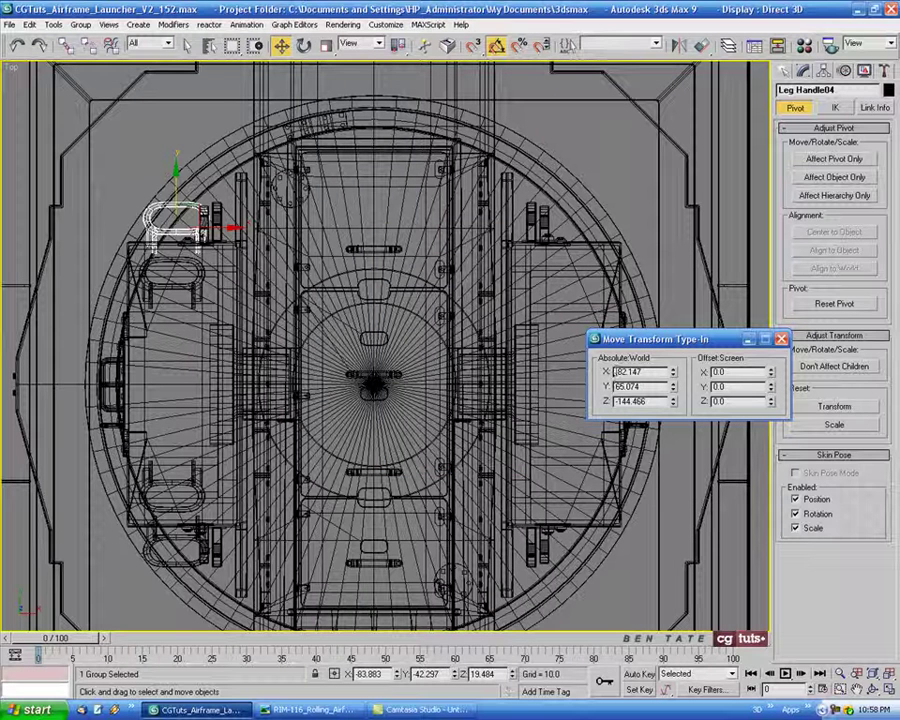
key(Return)
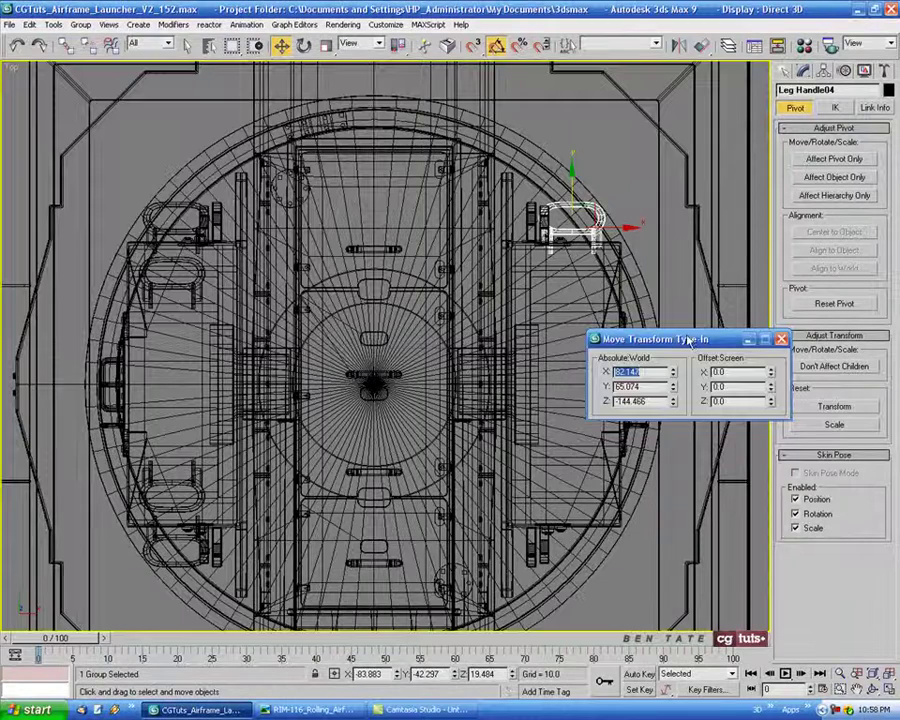
click(782, 340)
Mirror-copy the left-side handle to the right side at X 82.147, then reselect the original handle
key(alt+w)
right_click(620, 475)
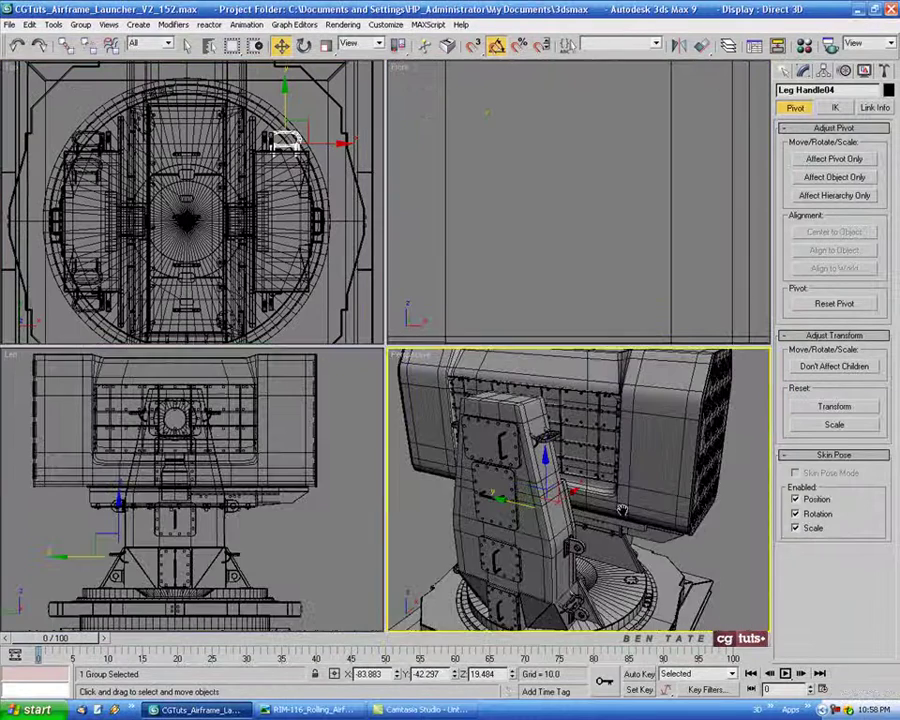
mouse_move(620, 475)
alt+middle_down()
mouse_move(688, 508)
mouse_move(578, 497)
alt+middle_up()
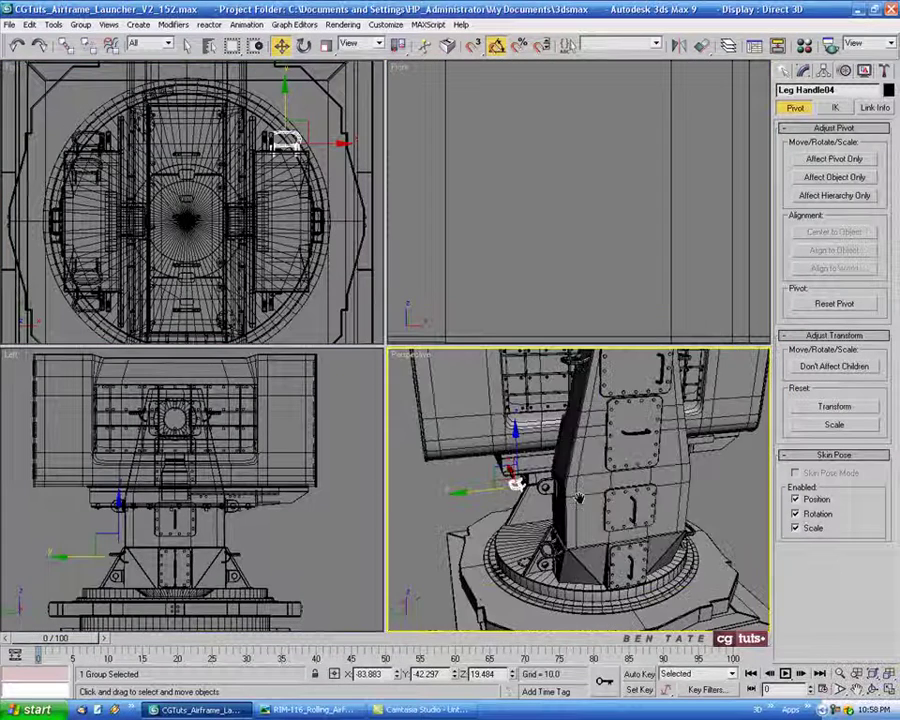
click(88, 140)
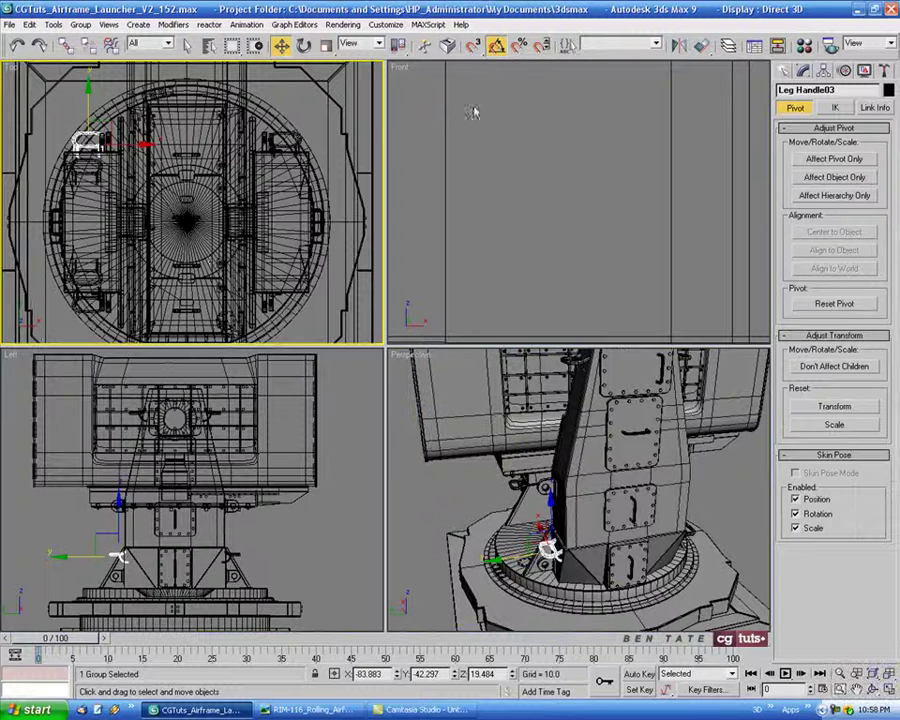
key(alt+m)
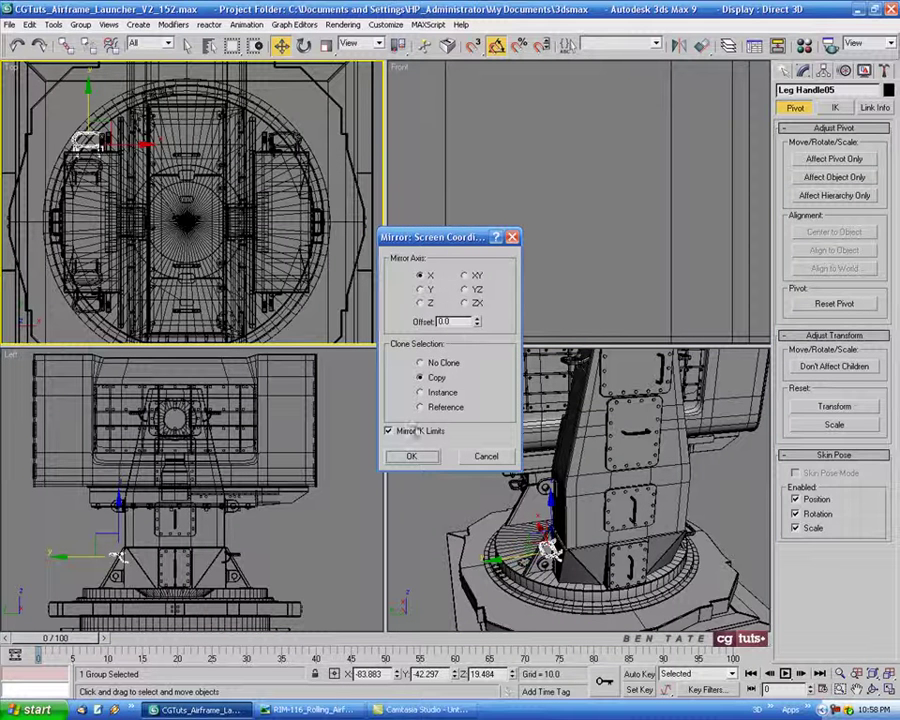
click(410, 458)
key(F12)
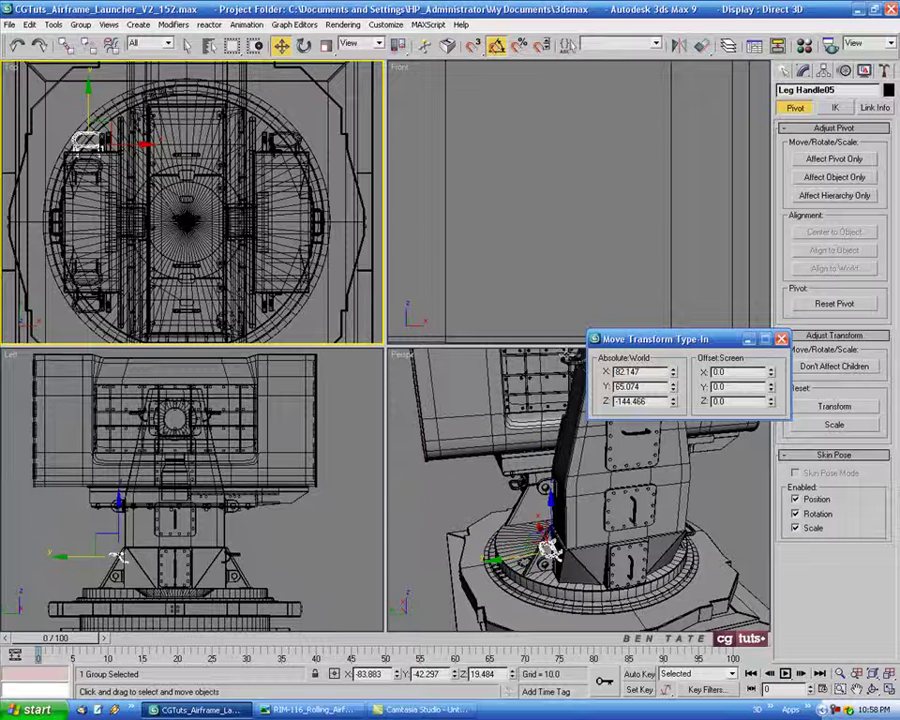
key(Return)
click(781, 339)
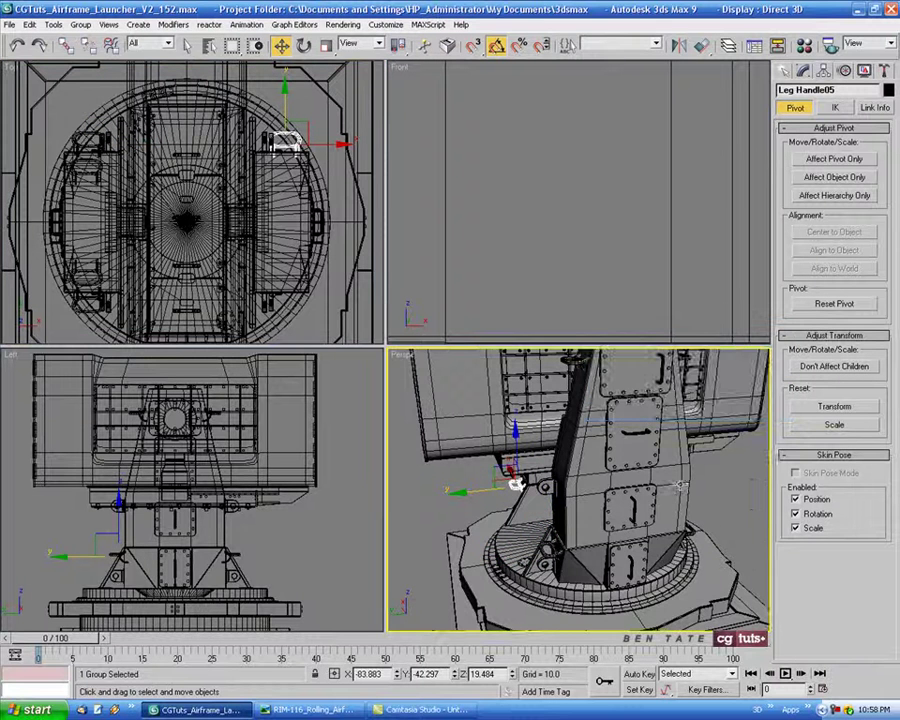
mouse_move(560, 480)
alt+middle_down()
mouse_move(577, 505)
mouse_move(590, 480)
alt+middle_up()
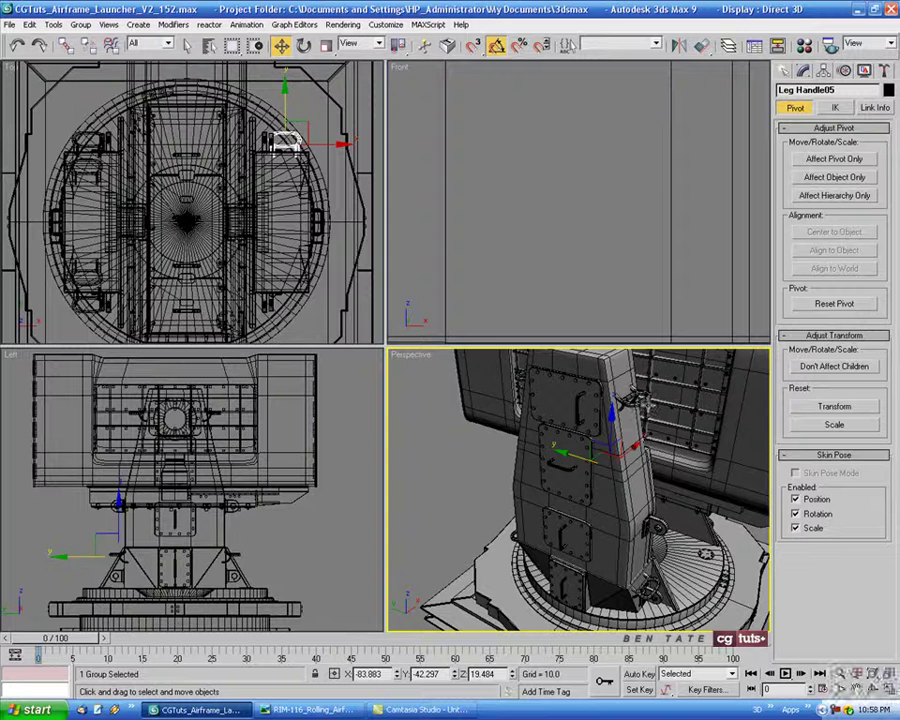
click(632, 398)
right_click(337, 297)
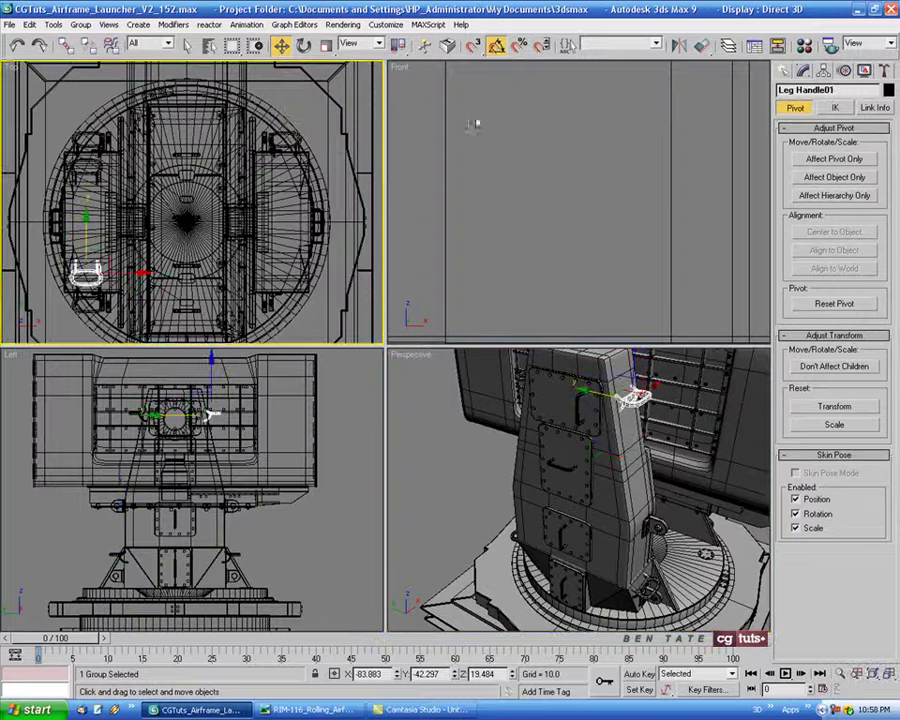
Mirror-copy the original leg handle and set the copy's X position to 83.883
click(678, 45)
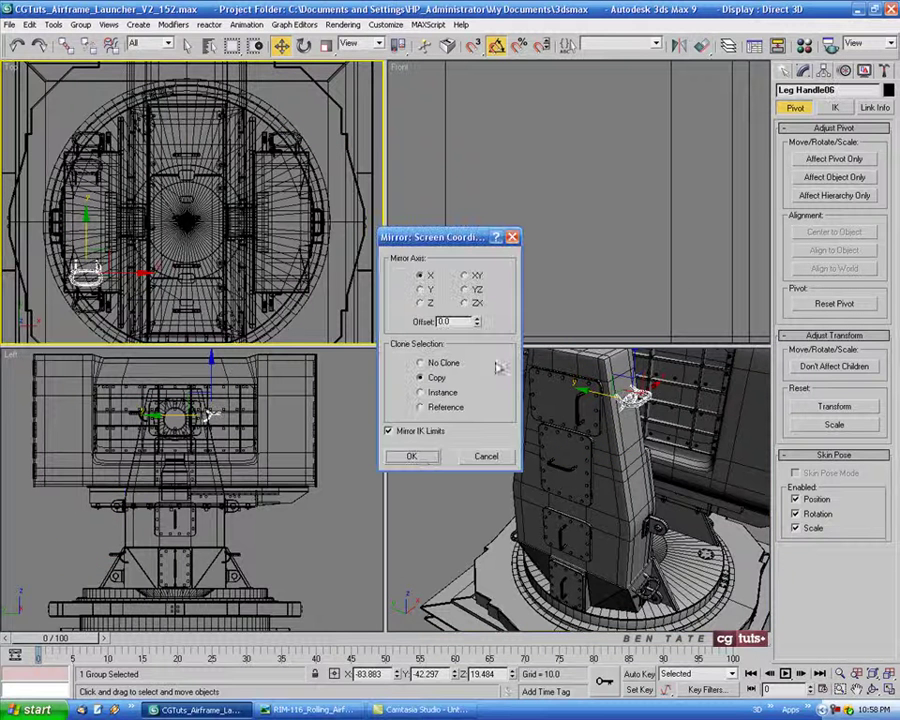
click(425, 460)
key(F12)
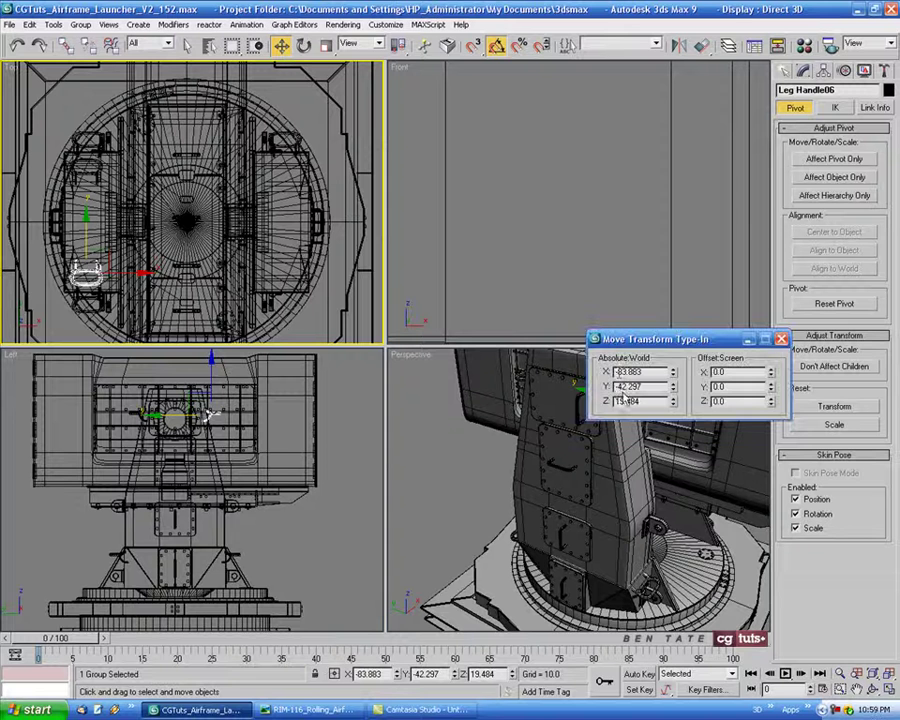
double_click(640, 371)
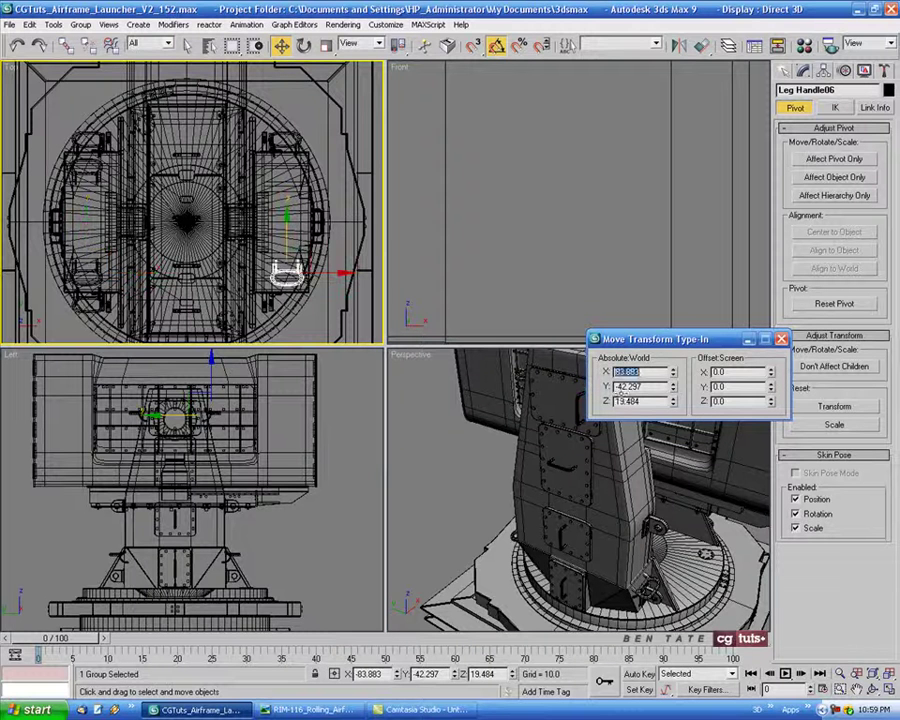
text(83.883)
key(Return)
key(F12)
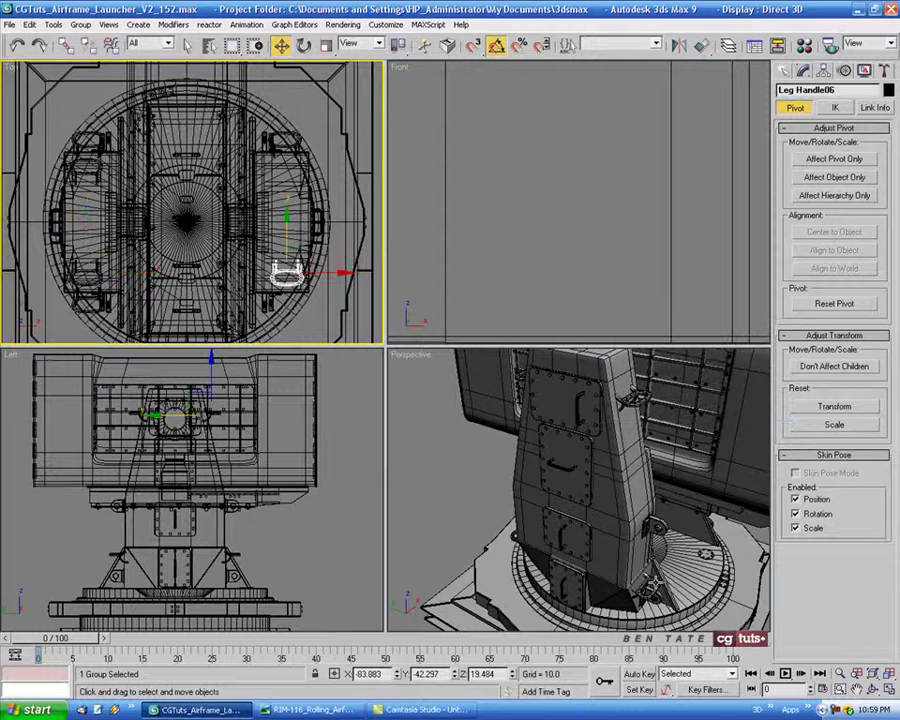
Mirror-copy the original leg handle as Leg Handle07 onto the opposite leg at X 82.147
click(645, 580)
right_click(300, 326)
key(alt+w)
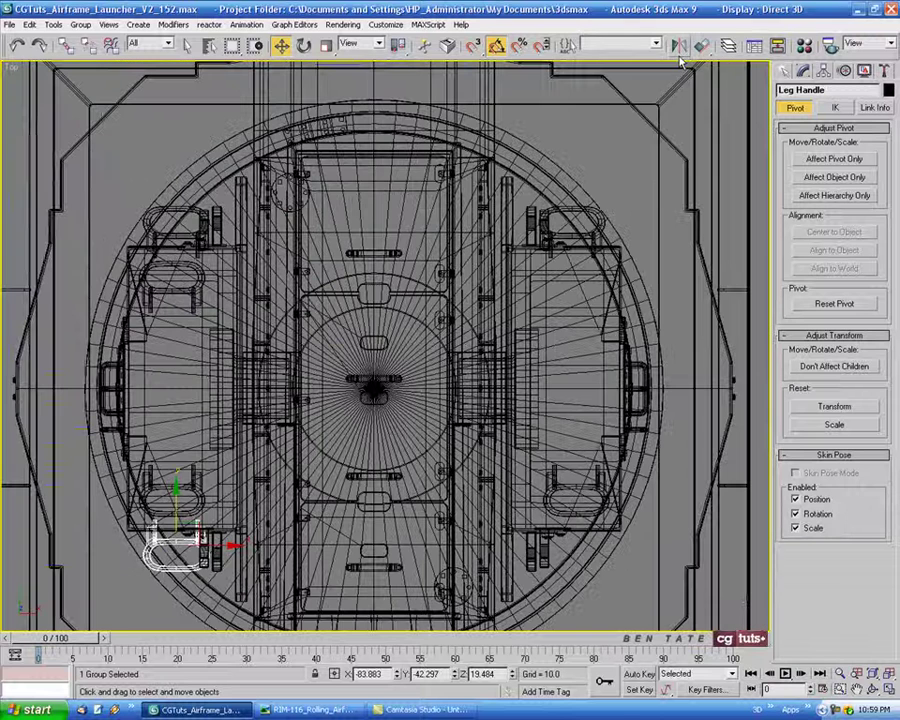
click(678, 47)
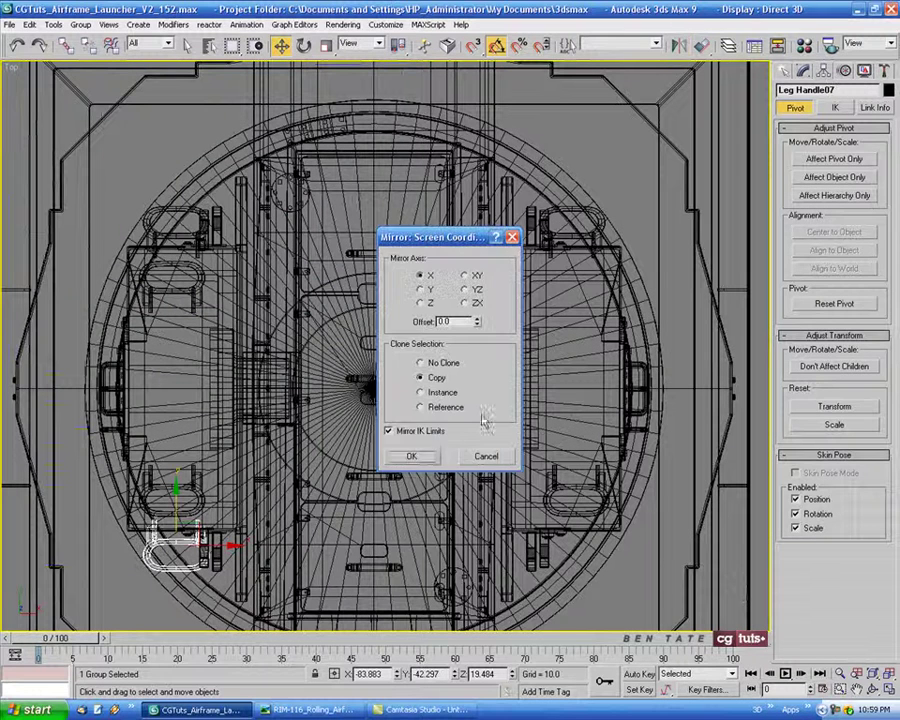
click(412, 456)
key(F12)
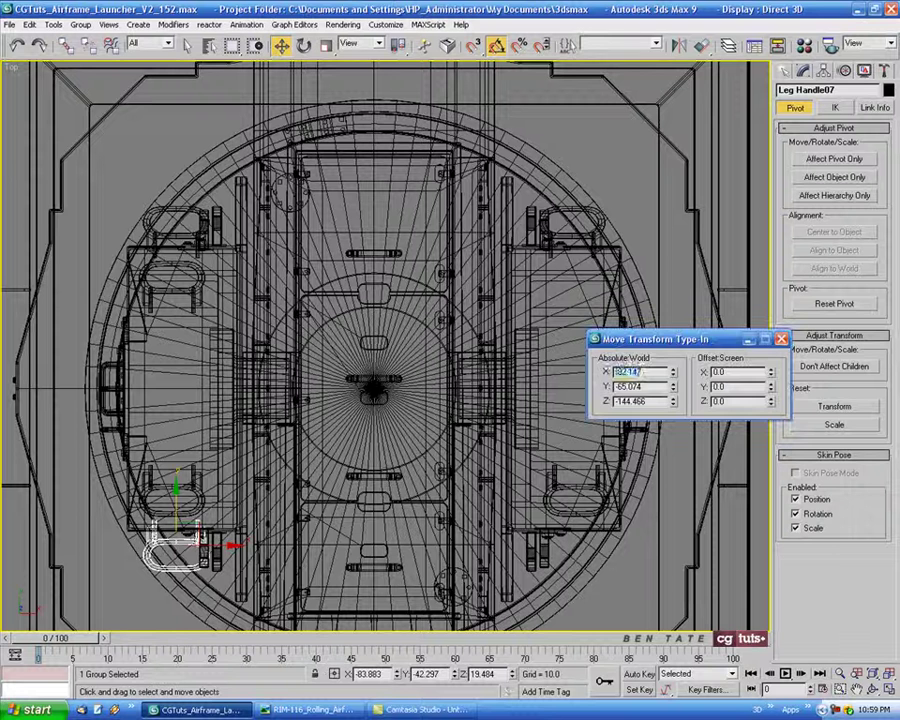
text(82.147)
key(Return)
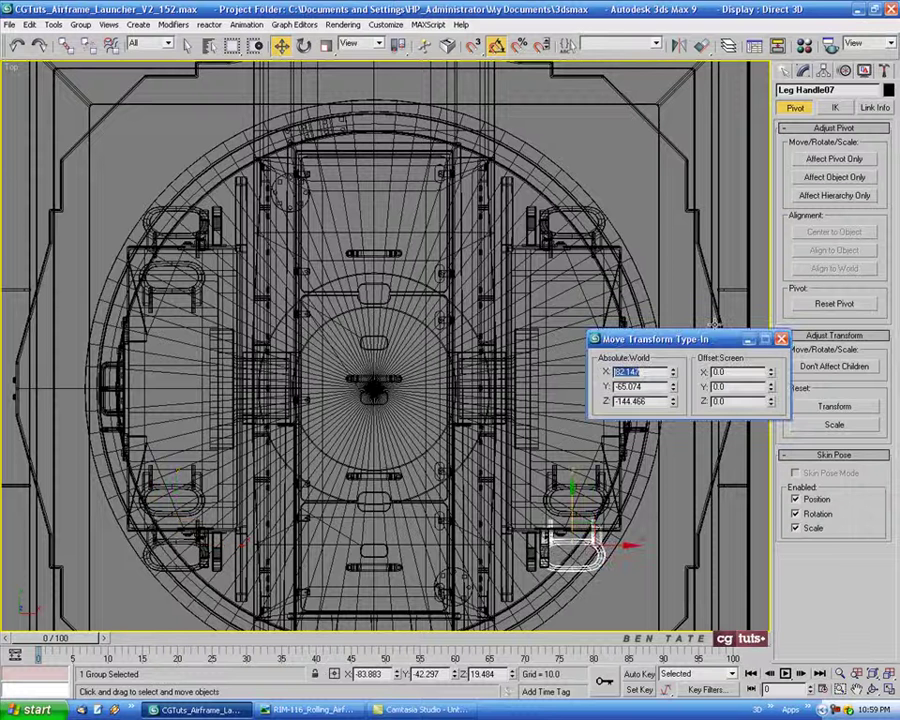
click(781, 340)
key(alt+w)
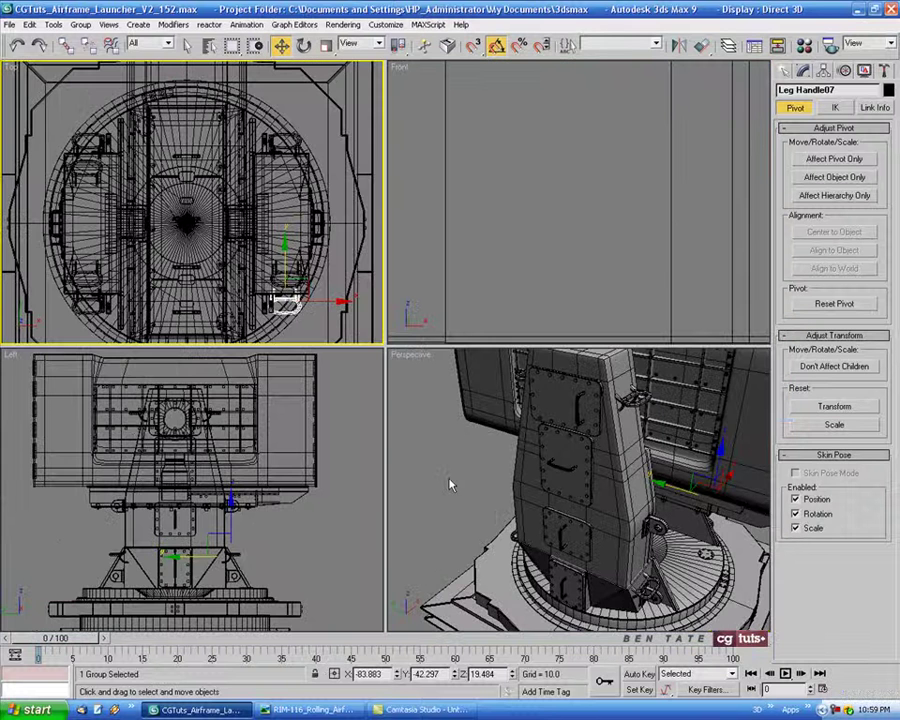
click(645, 490)
key(alt+w)
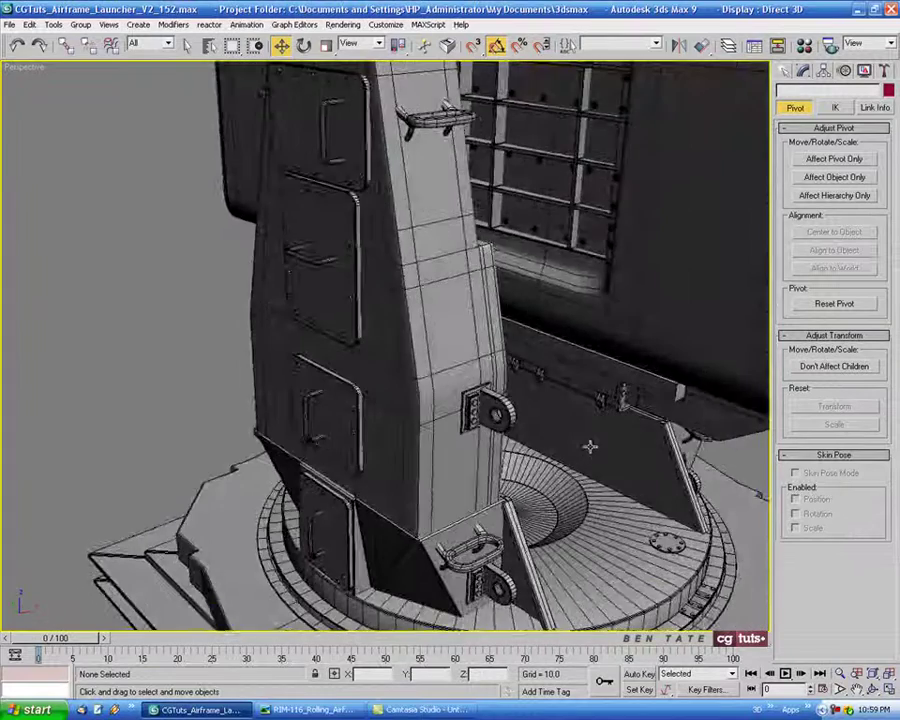
Inspect the handles in Perspective, select Leg Handle02 and maximize the Top view
scroll(583, 440, down, 5)
mouse_move(583, 440)
alt+middle_down()
mouse_move(456, 443)
mouse_move(358, 399)
mouse_move(362, 392)
mouse_move(476, 421)
mouse_move(348, 393)
mouse_move(410, 405)
mouse_move(381, 341)
mouse_move(358, 342)
alt+middle_up()
scroll(456, 443, up, 5)
scroll(384, 386, down, 4)
click(455, 243)
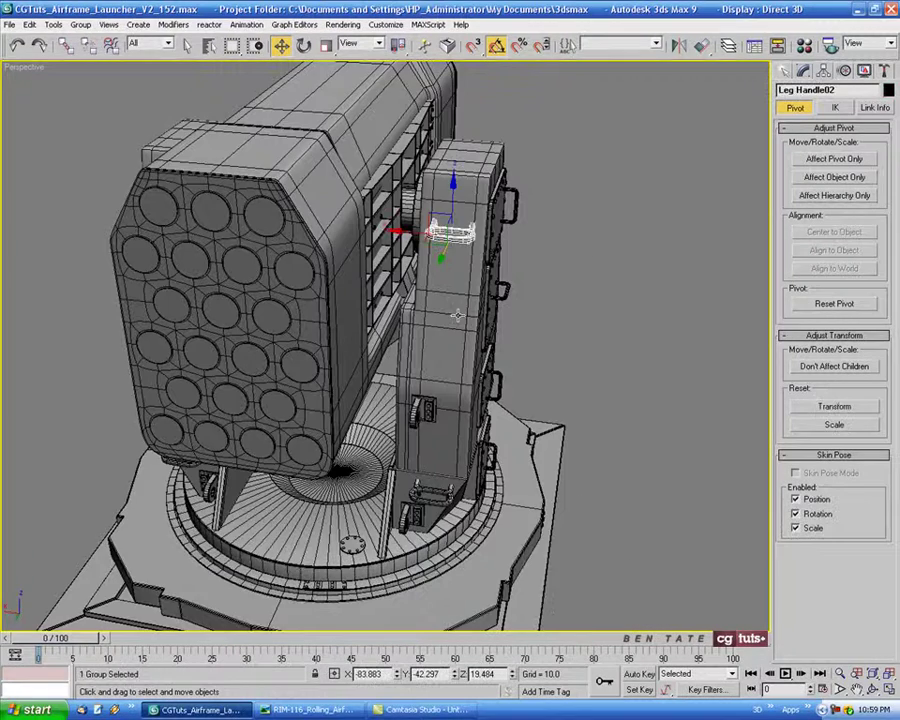
alt+middle_drag(457, 311, 547, 333)
key(alt+w)
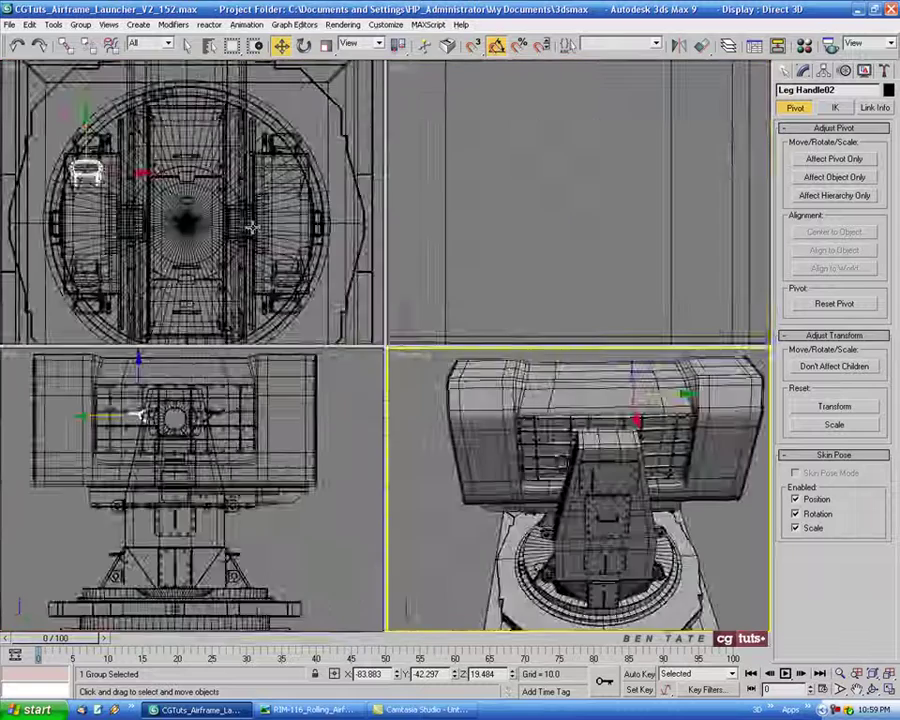
key(t)
key(alt+w)
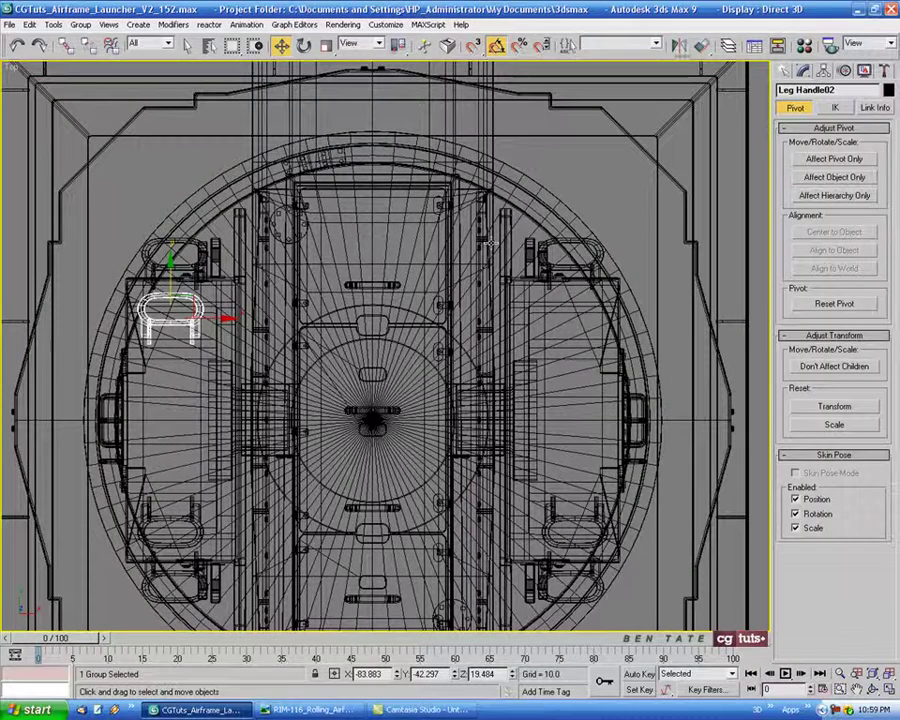
Mirror-copy Leg Handle02 on X as Leg Handle08 and flip its X from -83.883 to 83.883
click(479, 40)
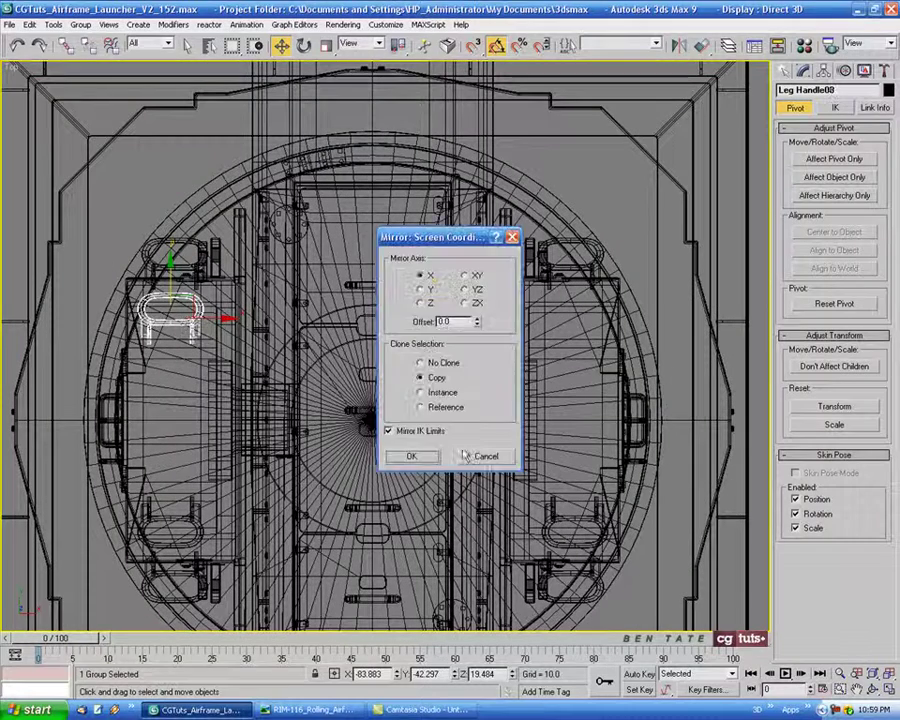
click(411, 456)
key(F12)
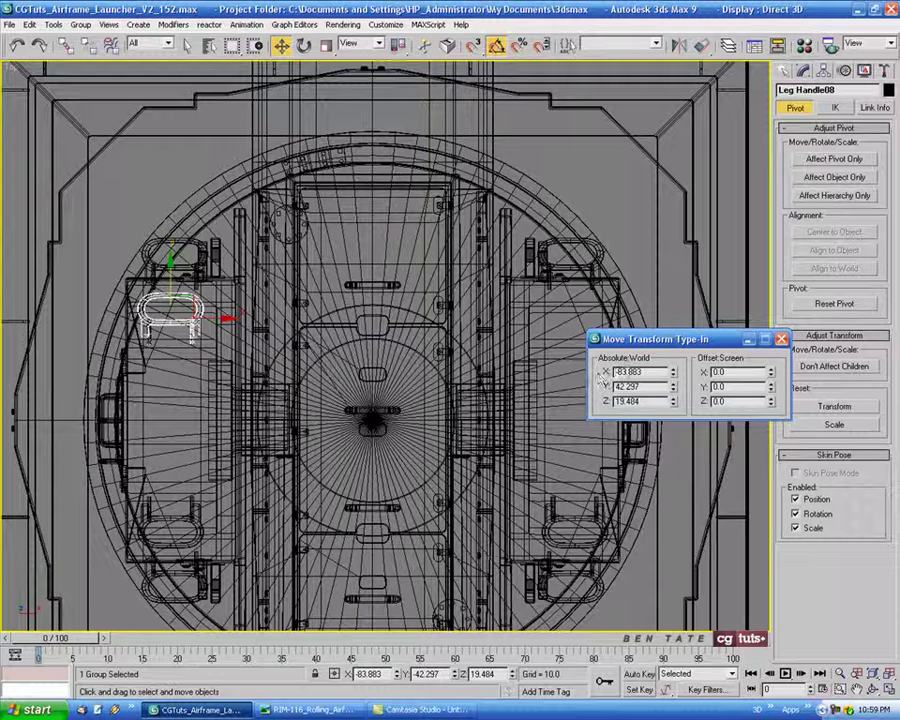
key(Delete)
key(Return)
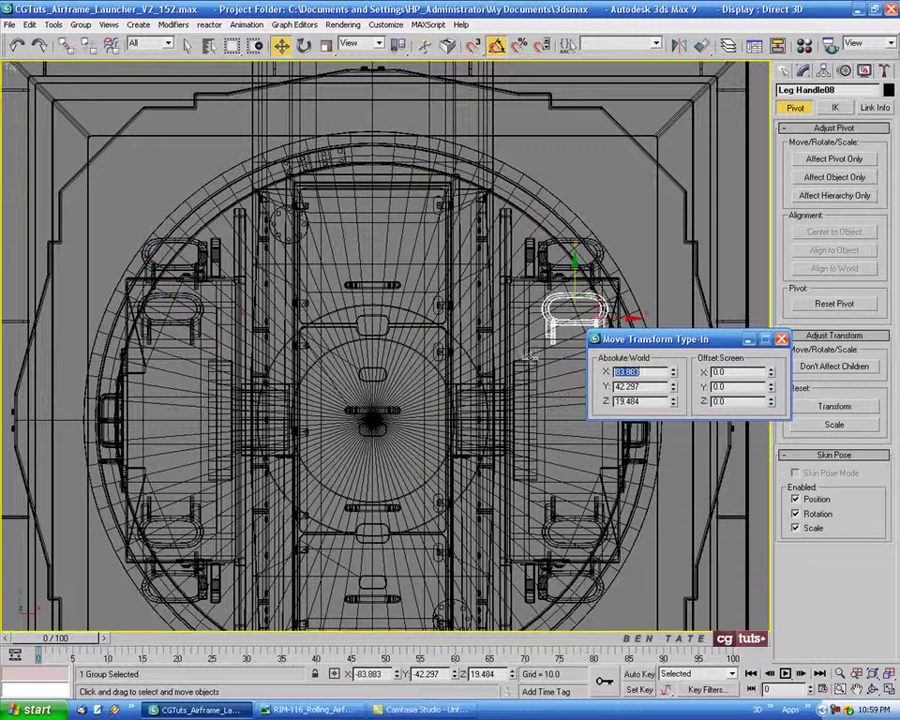
key(F12)
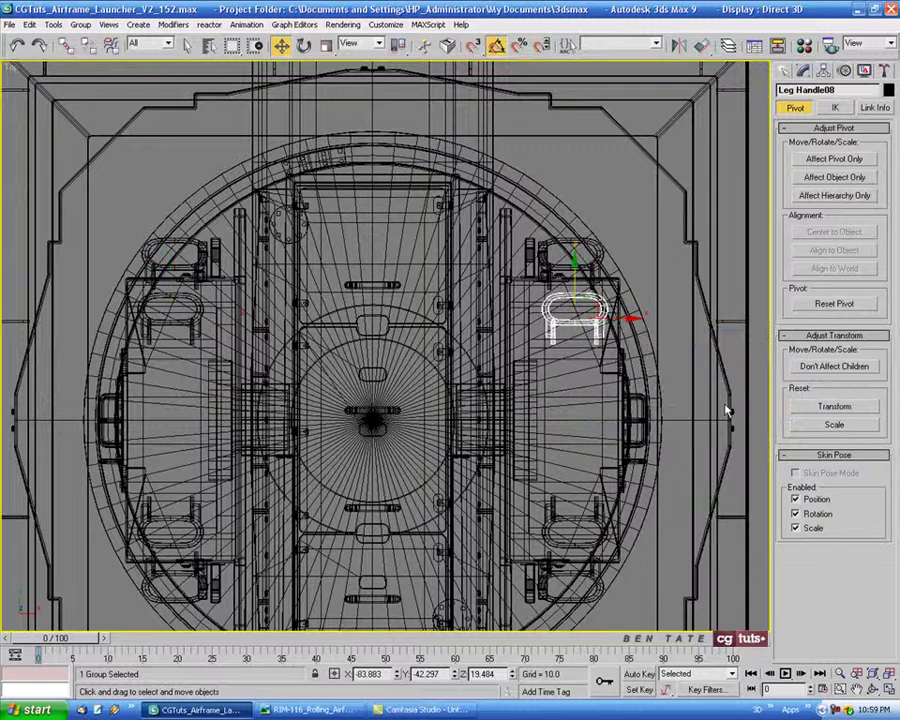
key(alt+w)
right_click(708, 490)
key(alt+w)
click(708, 490)
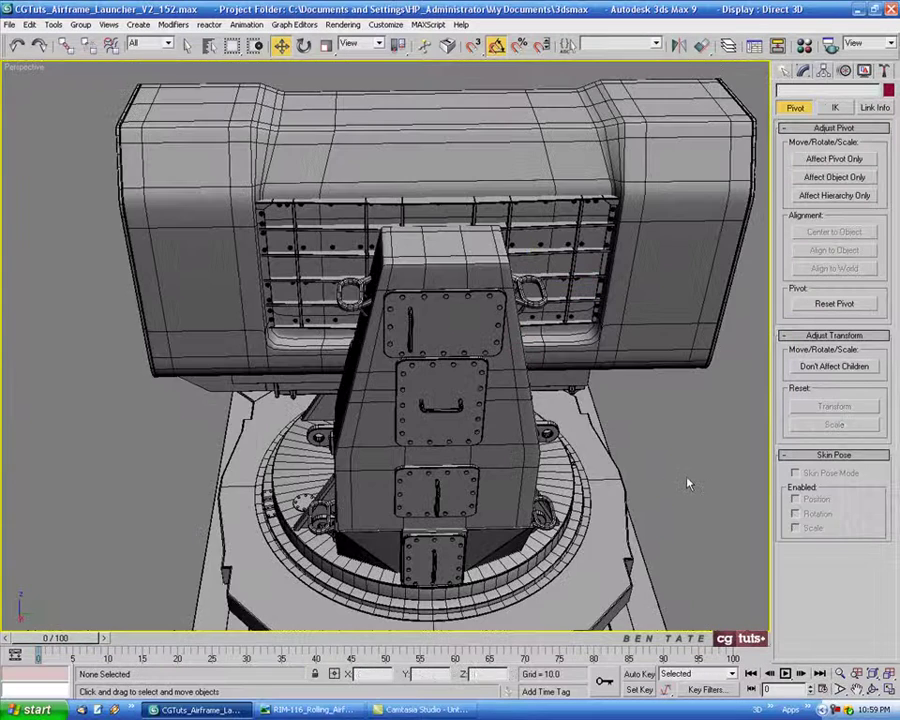
mouse_move(687, 482)
alt+middle_down()
mouse_move(712, 465)
mouse_move(632, 445)
alt+middle_up()
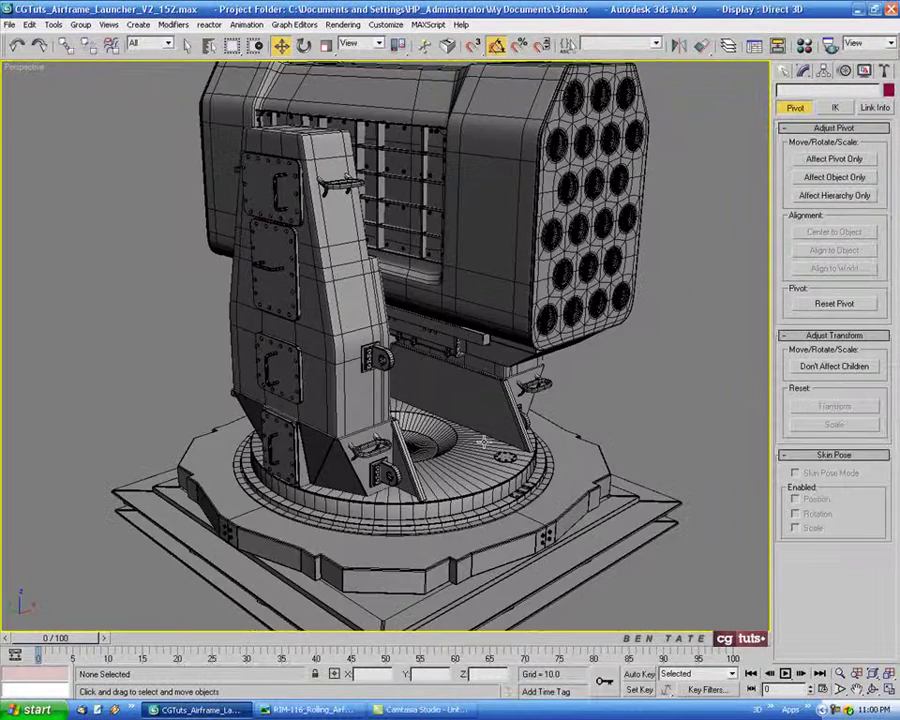
mouse_move(483, 440)
alt+middle_down()
mouse_move(575, 453)
mouse_move(430, 436)
mouse_move(460, 398)
mouse_move(598, 397)
mouse_move(360, 390)
mouse_move(579, 397)
mouse_move(480, 395)
mouse_move(577, 395)
mouse_move(500, 370)
mouse_move(540, 356)
mouse_move(619, 358)
mouse_move(411, 386)
alt+middle_up()
key(alt+Tab)
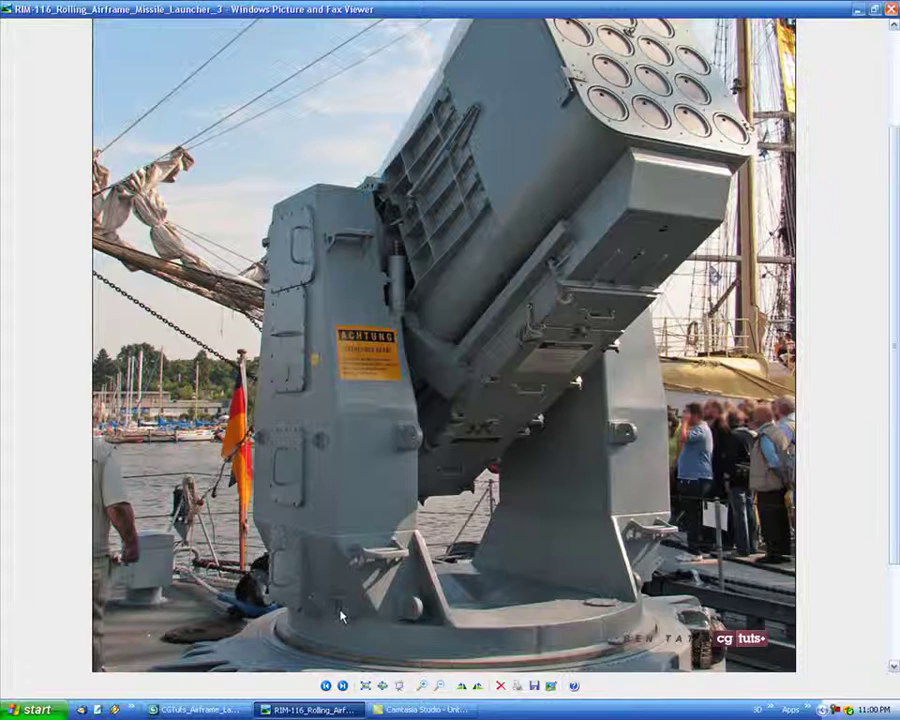
Return to 3ds Max, now showing CGTuts_Airframe_Launcher_V2_154.max
click(195, 709)
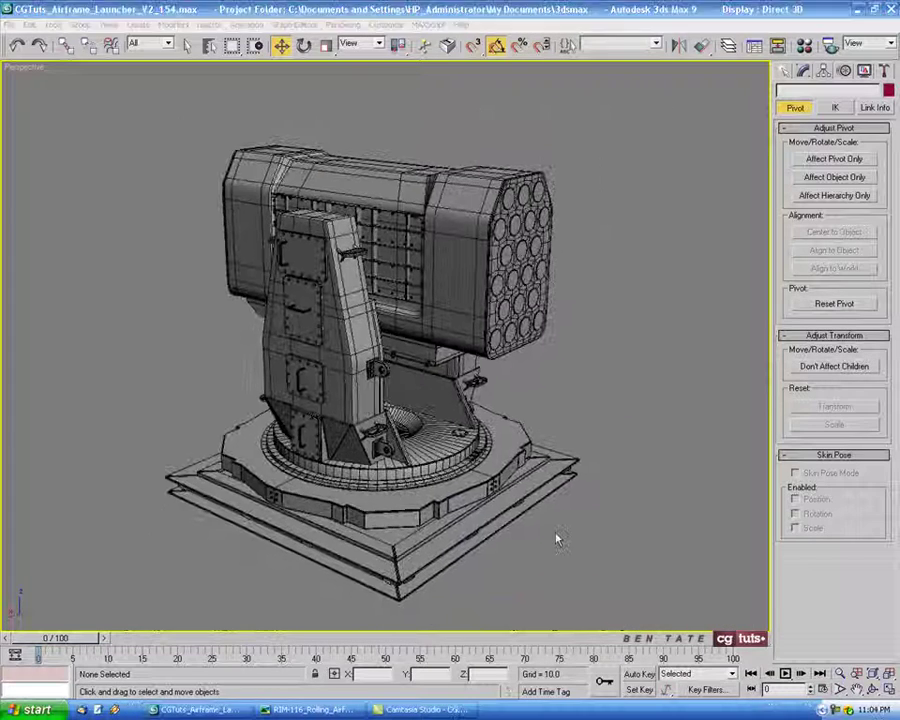
Region-select the launcher pod in the maximized Front view and apply Isolate Selection
alt+middle_drag(542, 533, 551, 531)
key(alt+w)
click(625, 231)
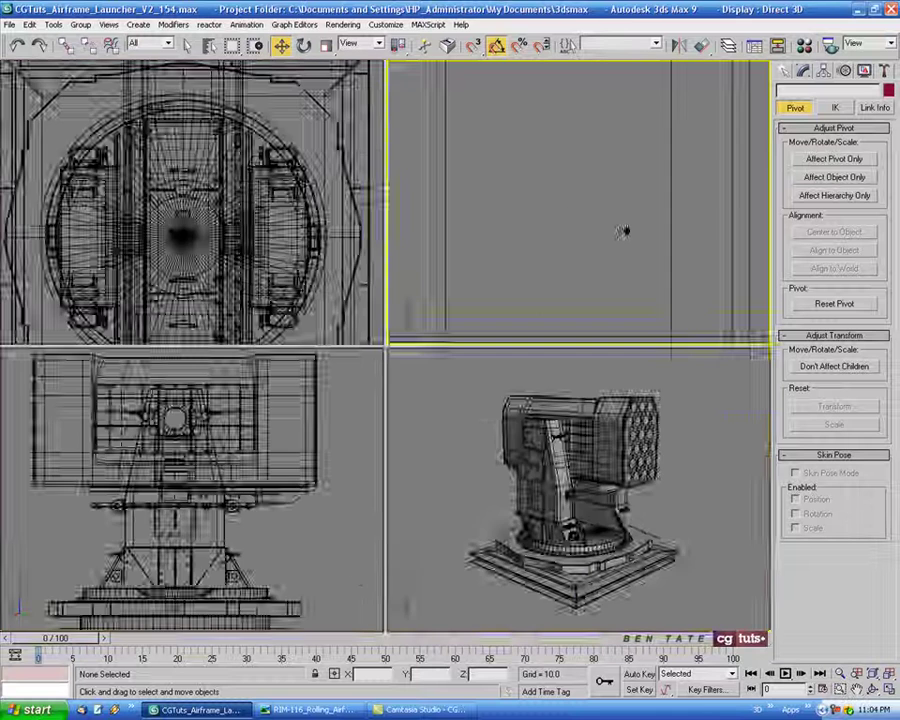
key(alt+w)
scroll(591, 278, down, 3)
scroll(556, 292, down, 3)
scroll(372, 410, down, 2)
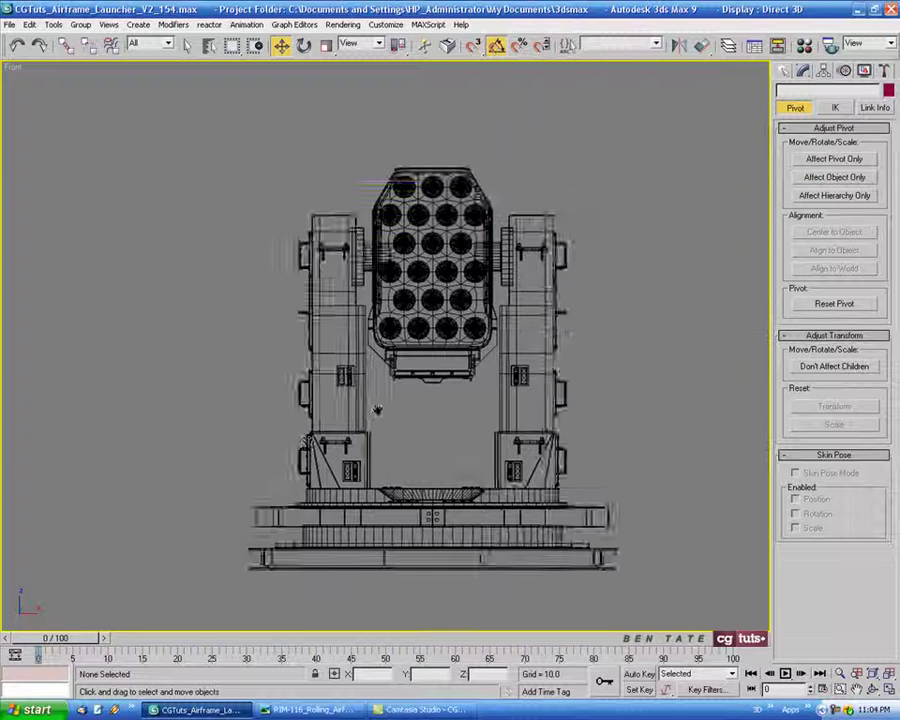
middle_drag(346, 77, 318, 122)
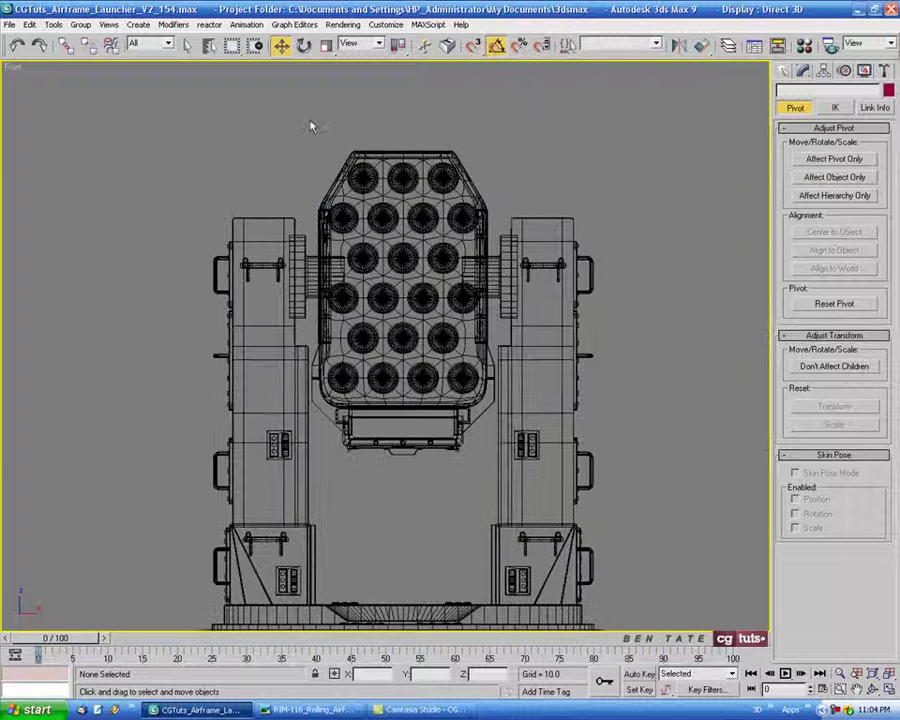
drag(310, 117, 488, 466)
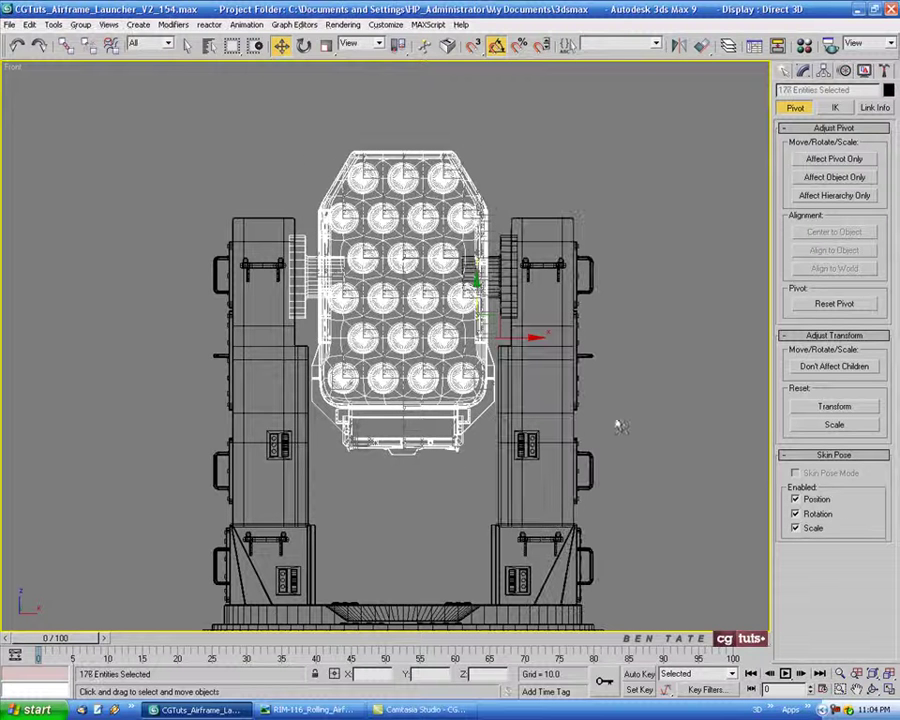
right_click(623, 374)
click(658, 323)
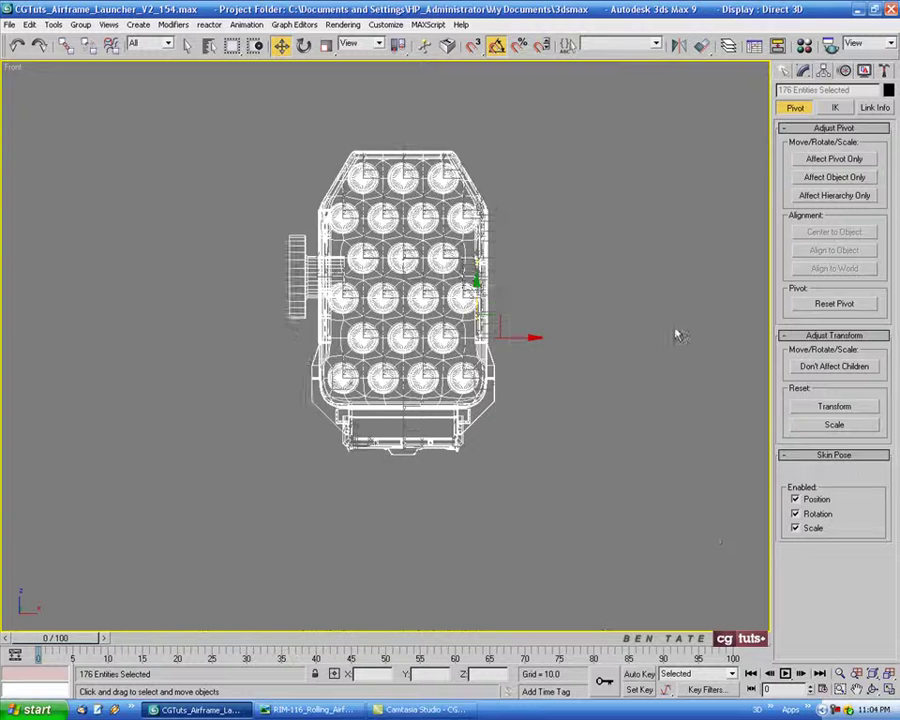
Orbit to inspect the isolated pod's underside, then switch to the RIM-116 reference photo
click(570, 315)
scroll(600, 420, up, 3)
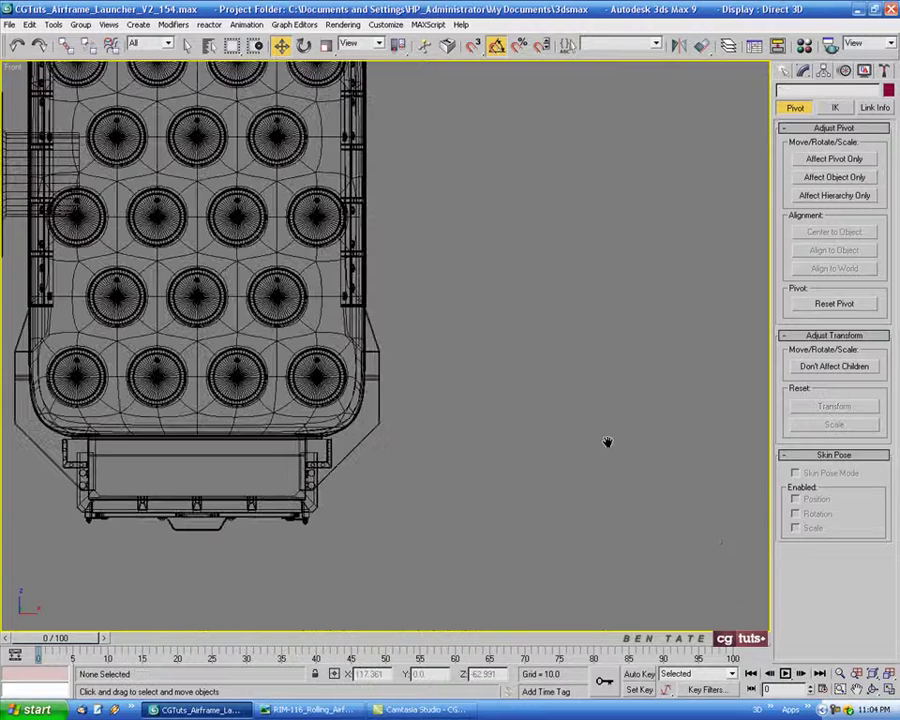
key(alt+w)
key(alt+w)
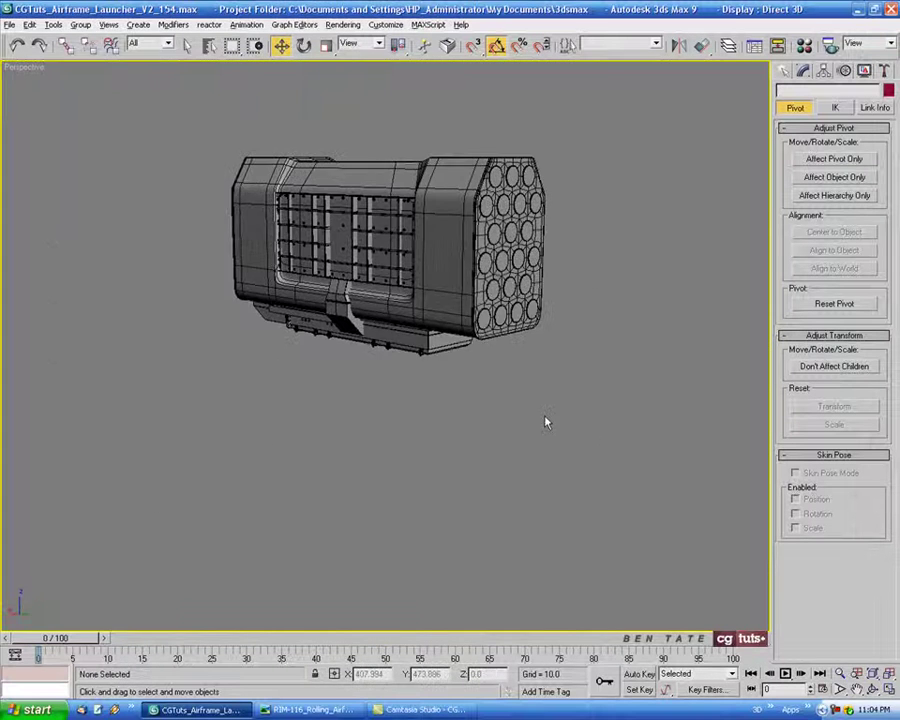
mouse_move(546, 420)
alt+middle_down()
mouse_move(454, 291)
mouse_move(460, 371)
mouse_move(420, 330)
alt+middle_up()
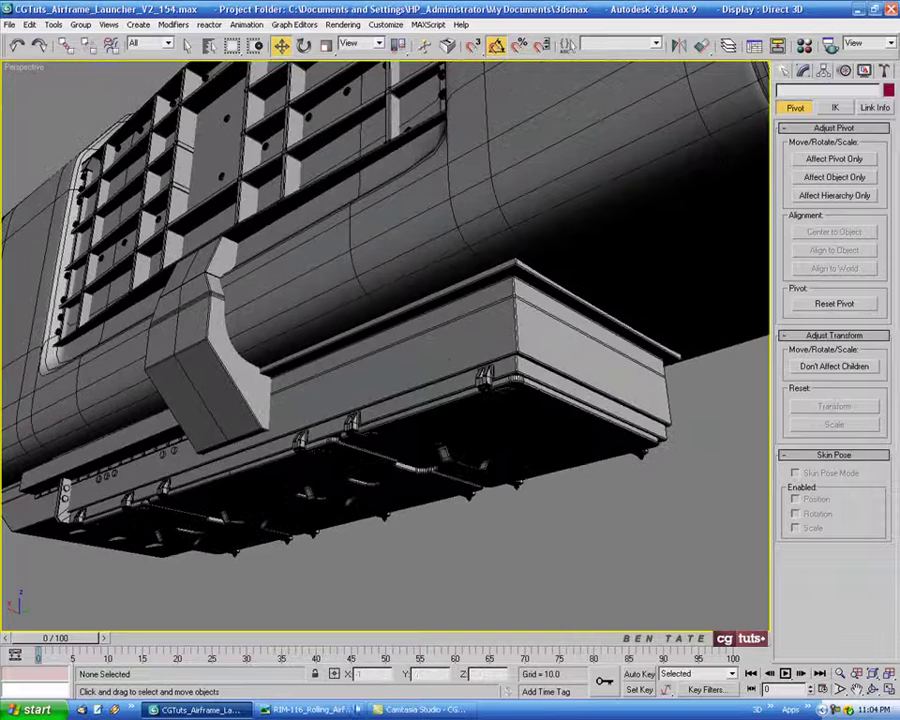
key(alt+Tab)
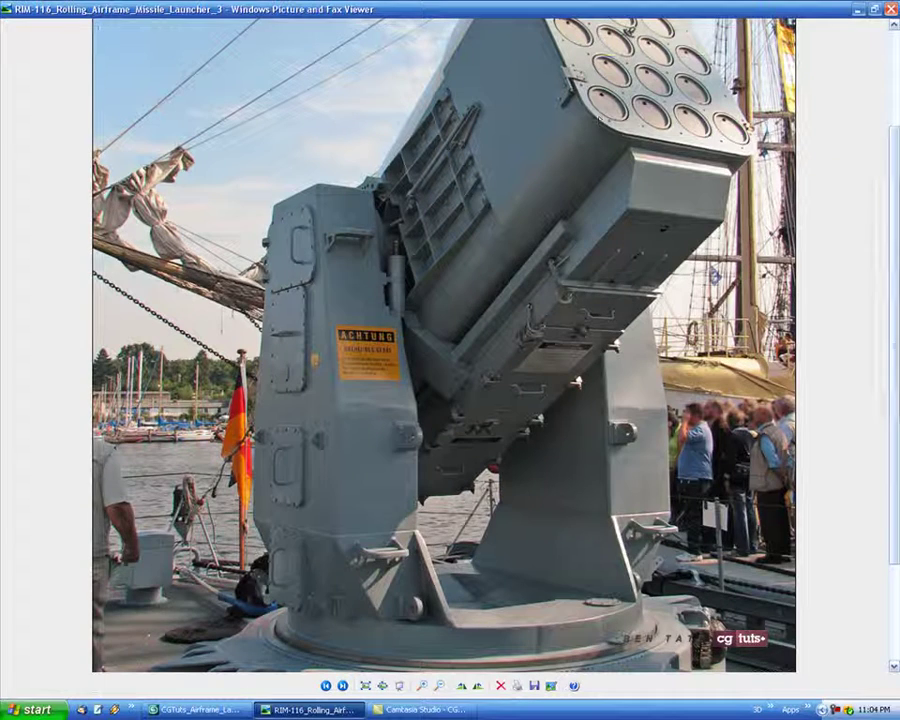
scroll(600, 118, up, 3)
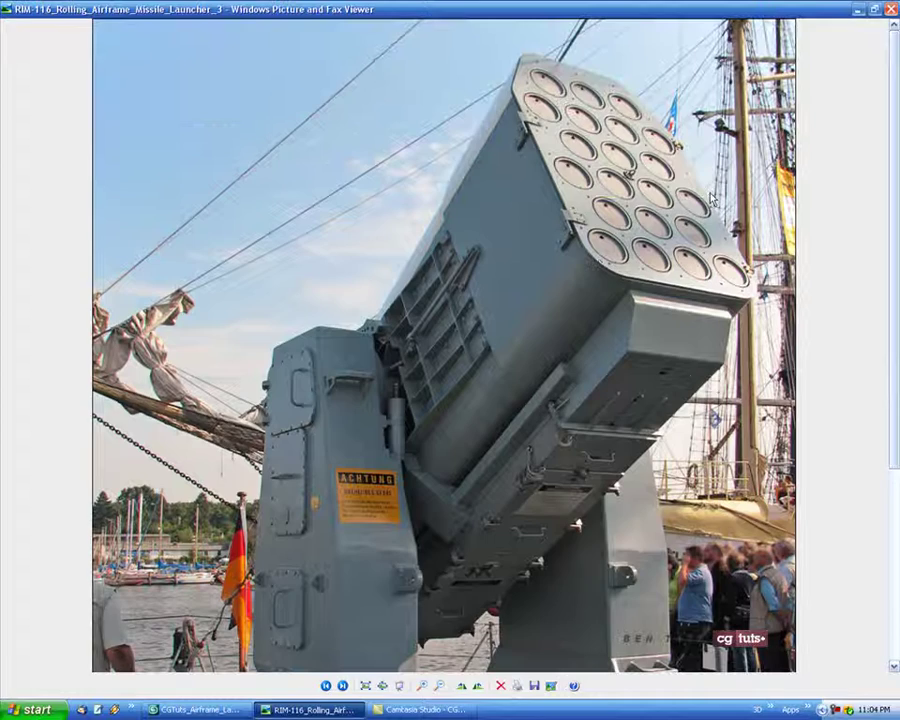
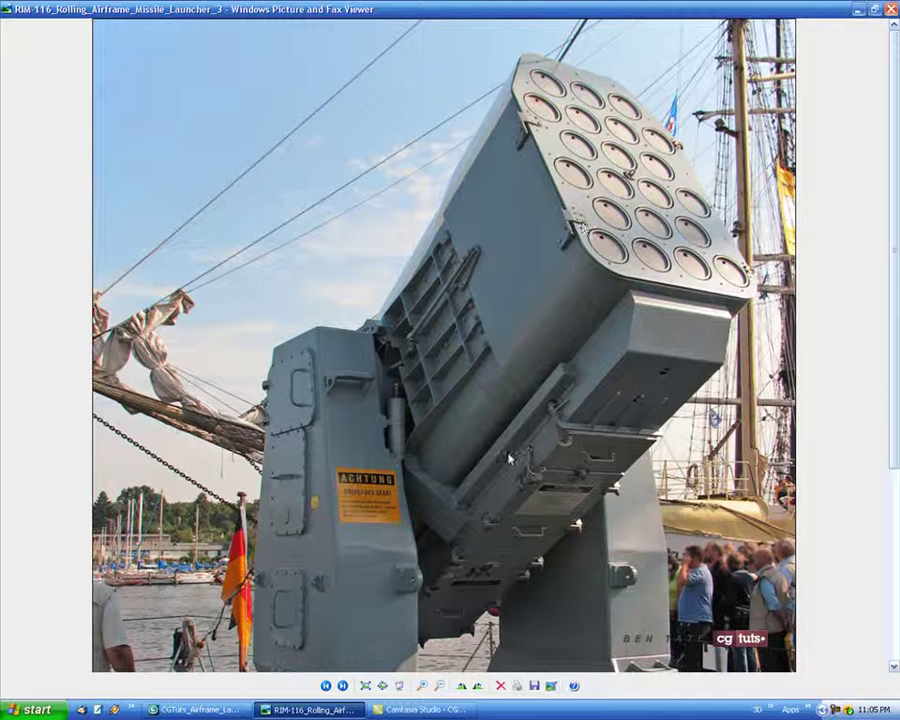
Back in the scene, select the Hinge06 group under the pod
key(alt+Tab)
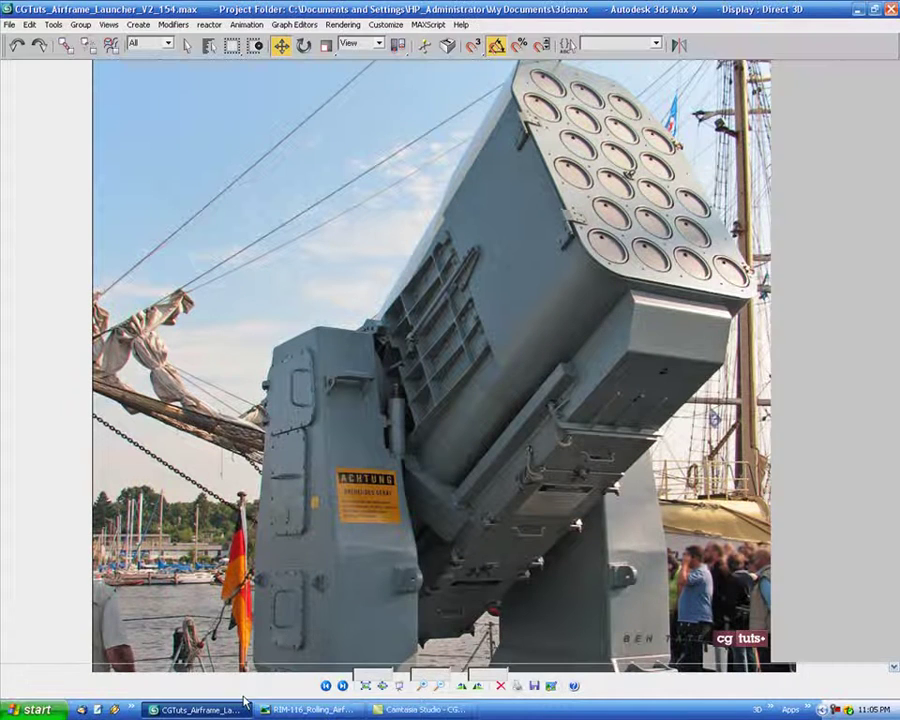
scroll(490, 407, up, 2)
scroll(474, 336, up, 3)
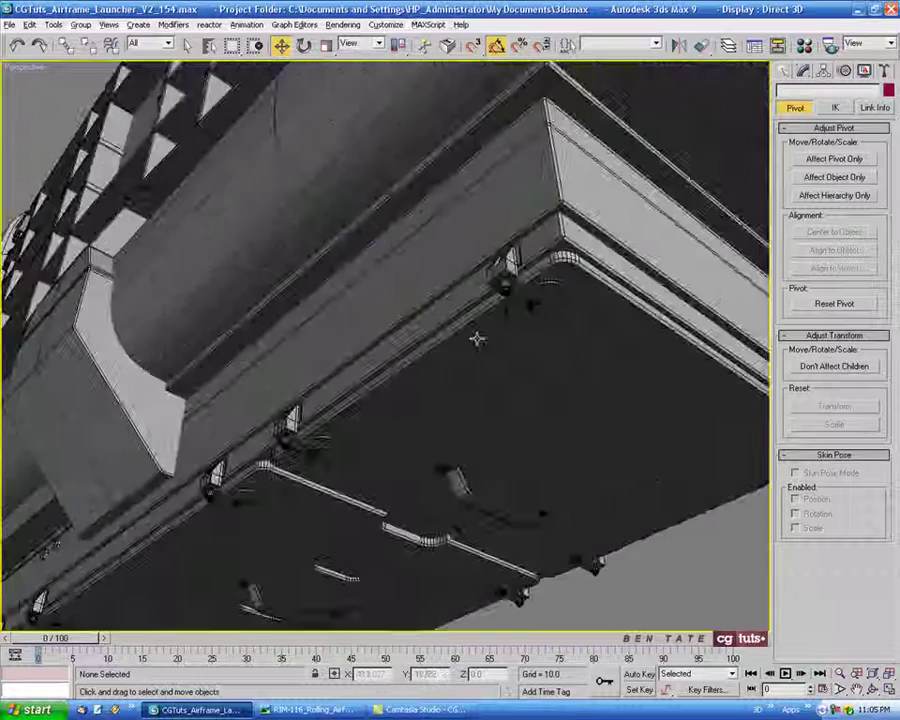
scroll(398, 357, up, 2)
mouse_move(398, 357)
alt+middle_down()
mouse_move(420, 300)
mouse_move(440, 330)
mouse_move(400, 350)
alt+middle_up()
click(400, 352)
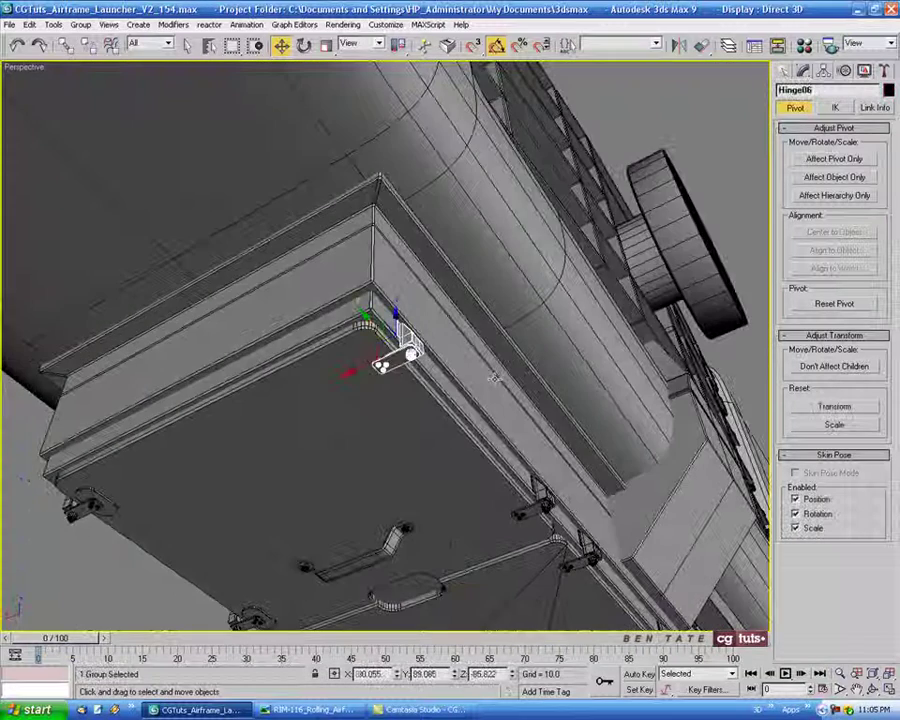
In the maximized Left view, Shift-drag Hinge06 left to clone a copy named Hinge07
key(alt+w)
scroll(637, 305, down, 2)
scroll(637, 305, down, 1)
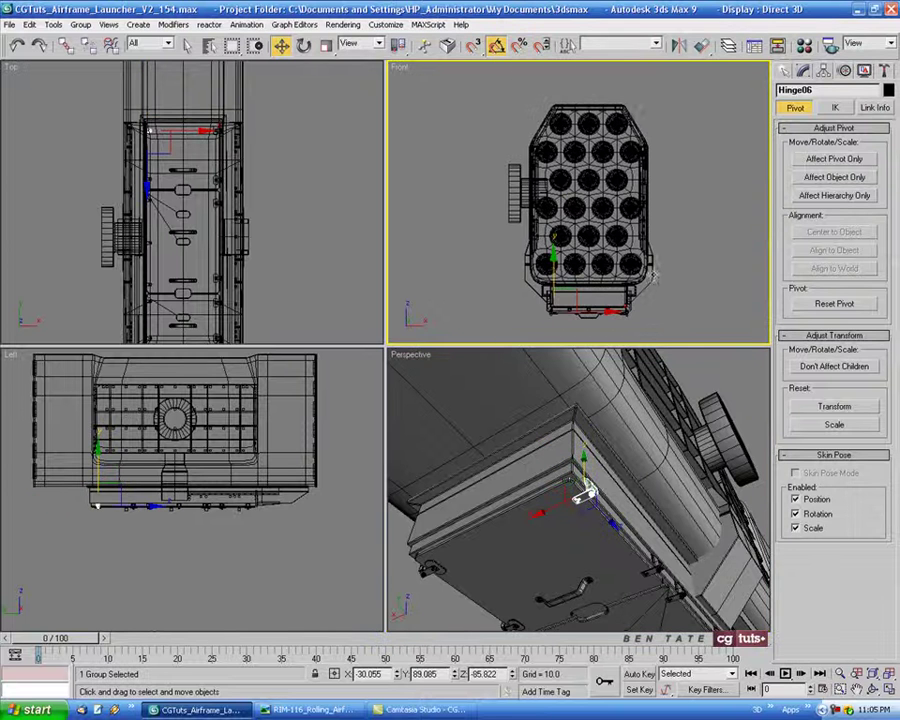
scroll(637, 305, down, 2)
right_click(280, 480)
key(alt+w)
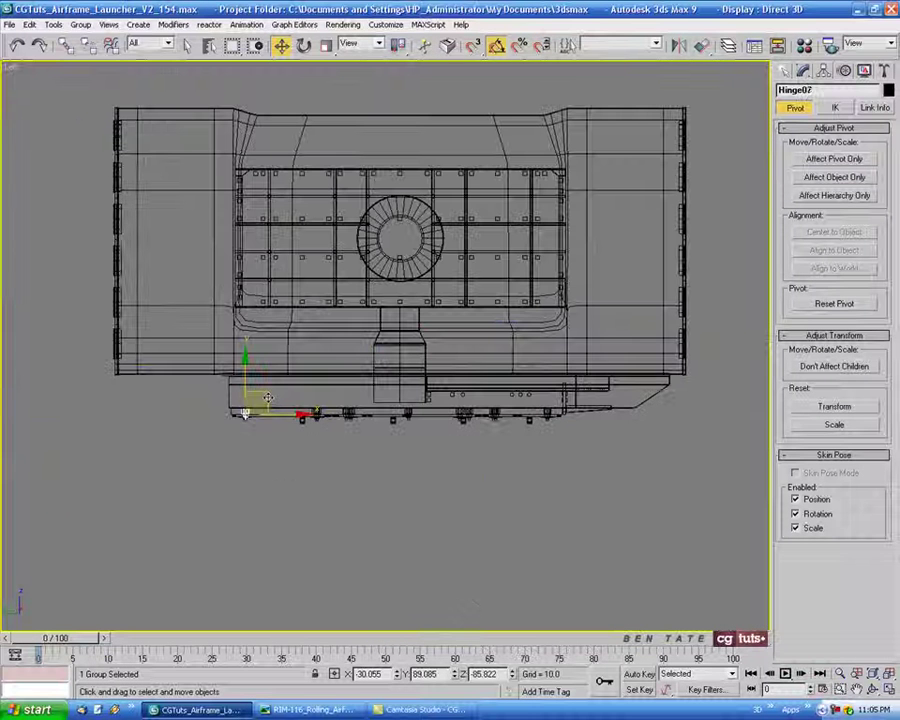
shift+drag(268, 398, 118, 326)
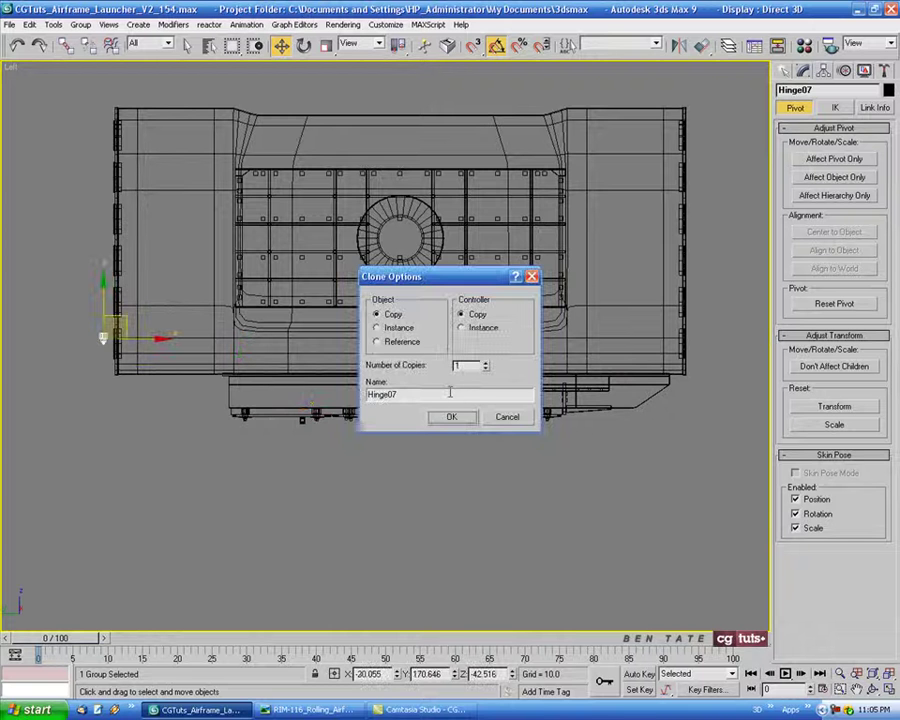
Create the Hinge07 copy and centre it in the Top and Left views
click(448, 417)
key(alt+w)
right_click(277, 262)
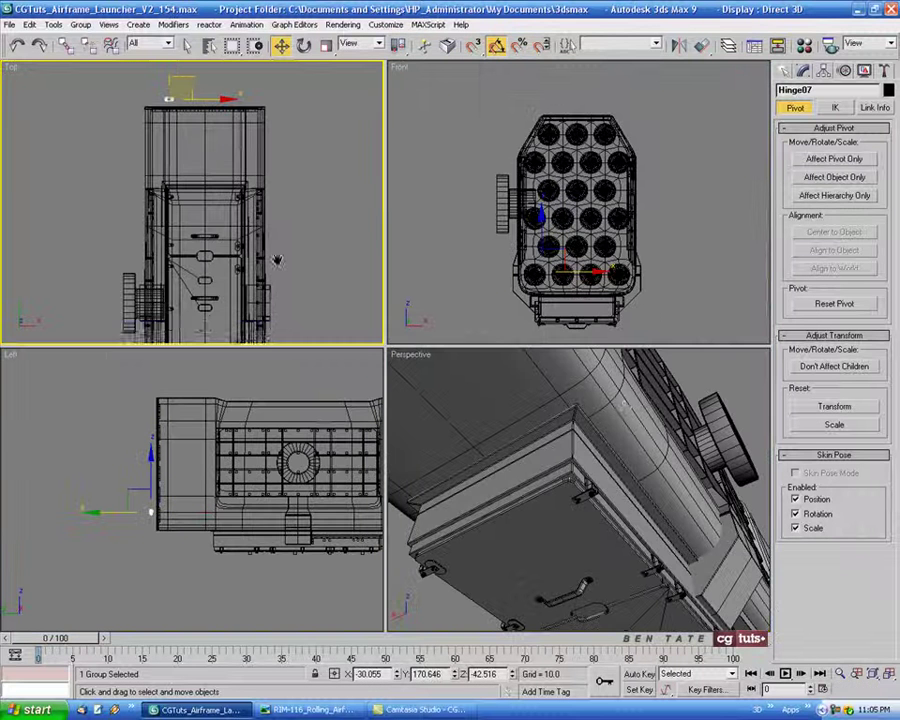
mouse_move(630, 470)
alt+middle_down()
mouse_move(628, 524)
mouse_move(618, 490)
alt+middle_up()
scroll(624, 512, up, 4)
scroll(171, 147, up, 3)
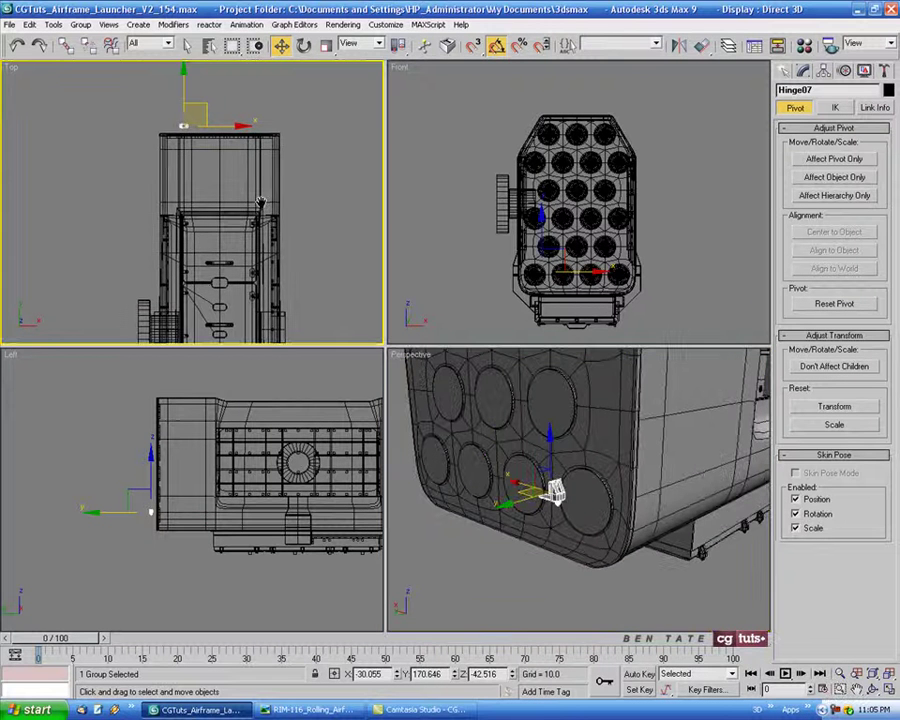
scroll(171, 147, up, 3)
scroll(171, 147, up, 3)
scroll(248, 263, up, 3)
scroll(248, 261, up, 2)
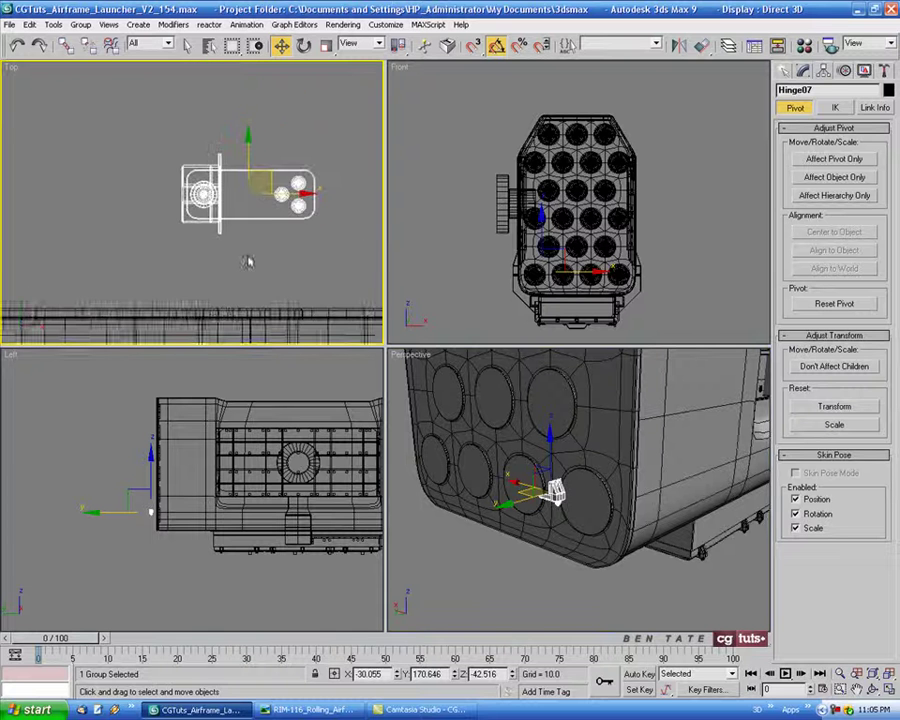
middle_drag(249, 259, 229, 255)
middle_drag(208, 467, 220, 447)
scroll(220, 447, up, 3)
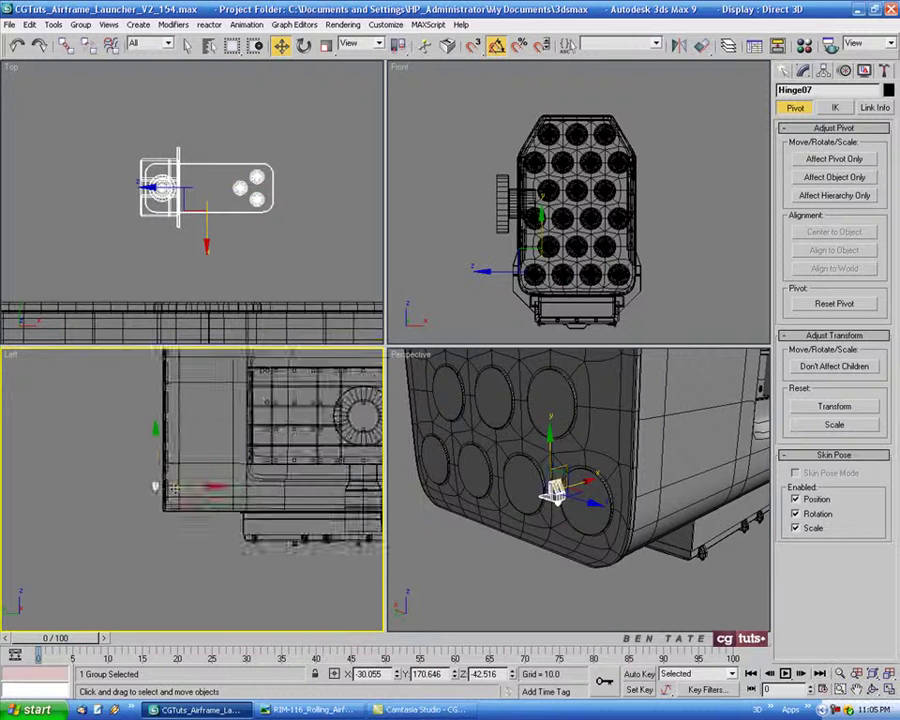
scroll(220, 447, up, 2)
scroll(171, 486, up, 1)
middle_drag(171, 486, 260, 398)
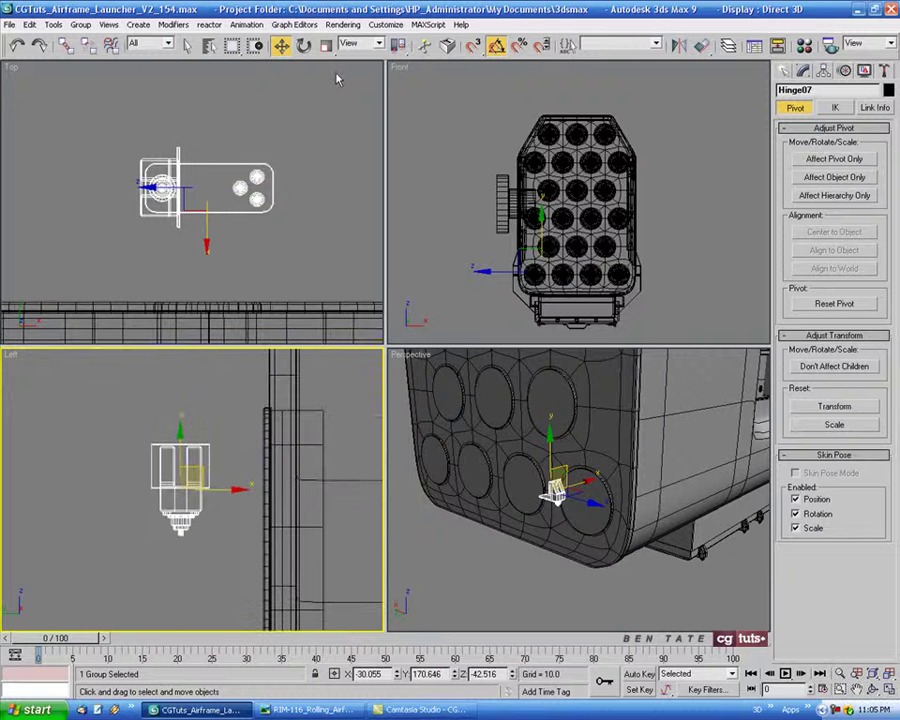
Rotate Hinge07 90 degrees about X so it lies sideways against the pod
key(e)
middle_drag(304, 213, 311, 203)
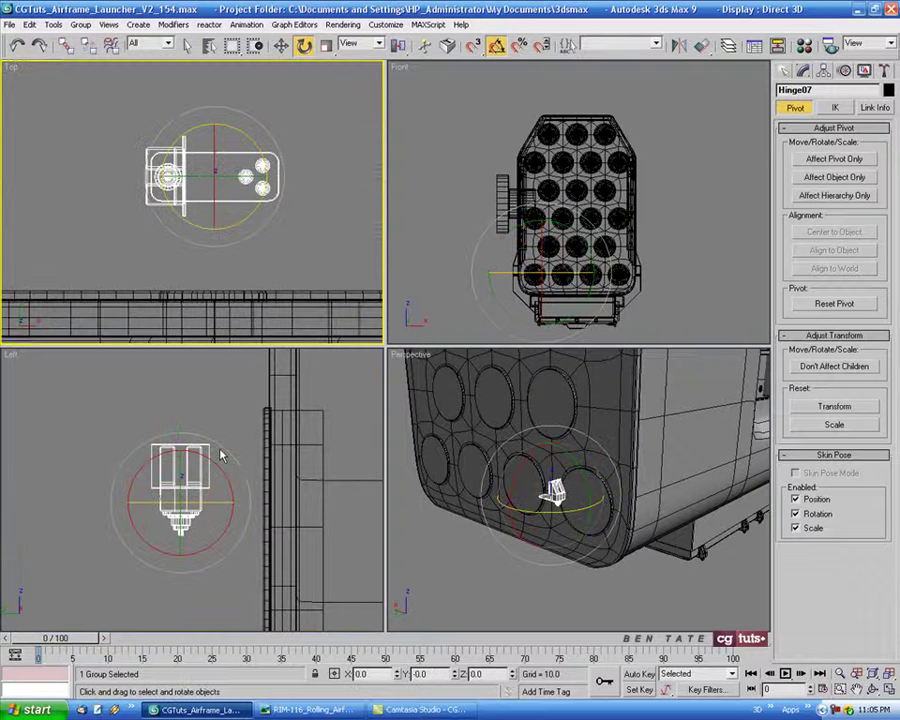
drag(225, 453, 273, 487)
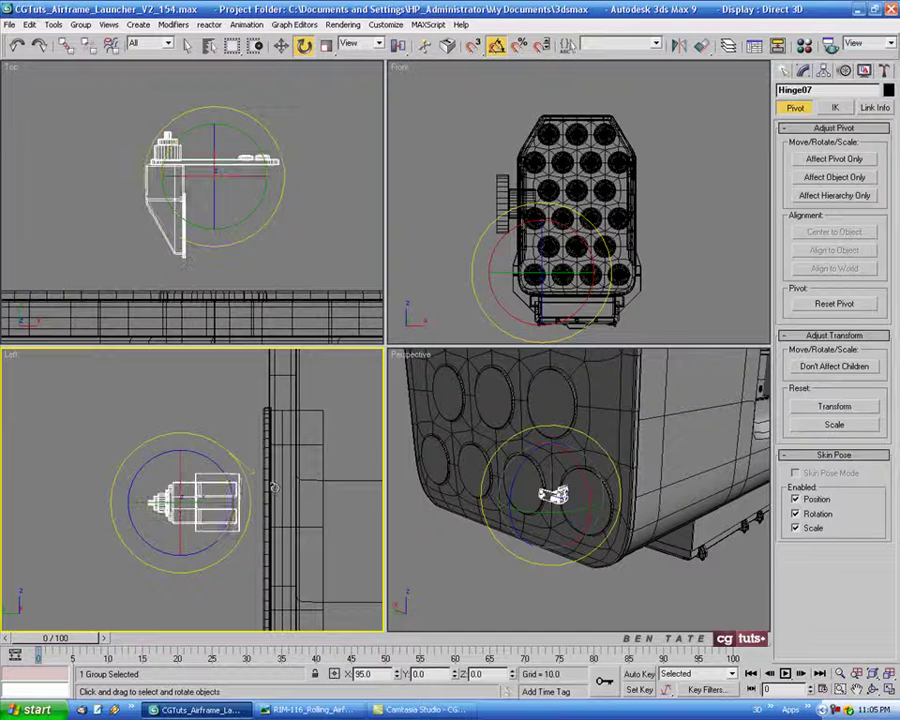
right_click(336, 207)
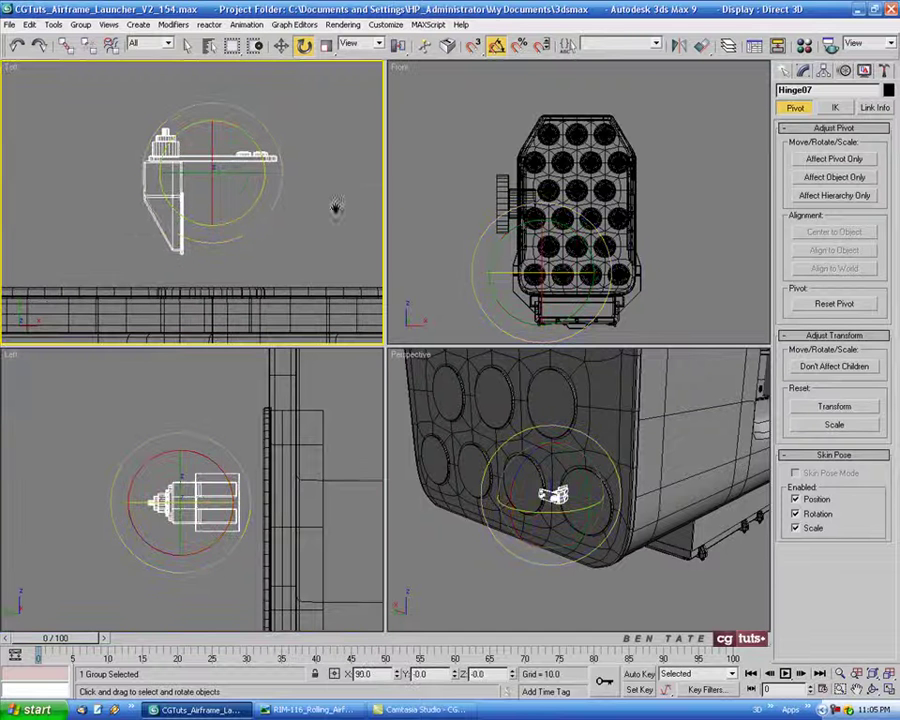
click(326, 45)
right_click(206, 380)
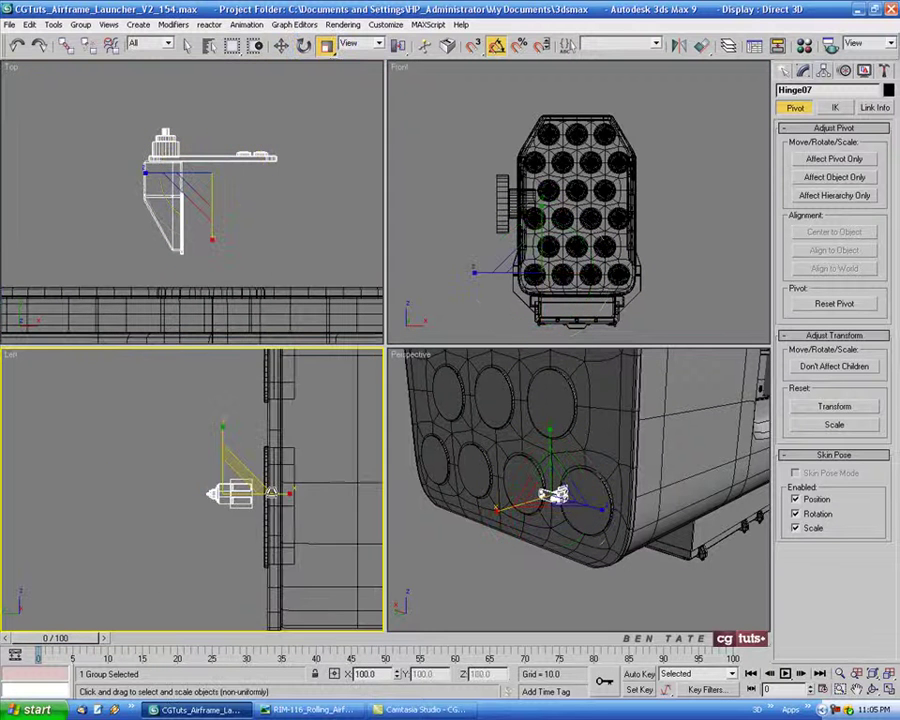
Scale Hinge07 uniformly to about 264% in the maximized Left view
key(alt+w)
scroll(484, 400, up, 2)
scroll(510, 397, up, 4)
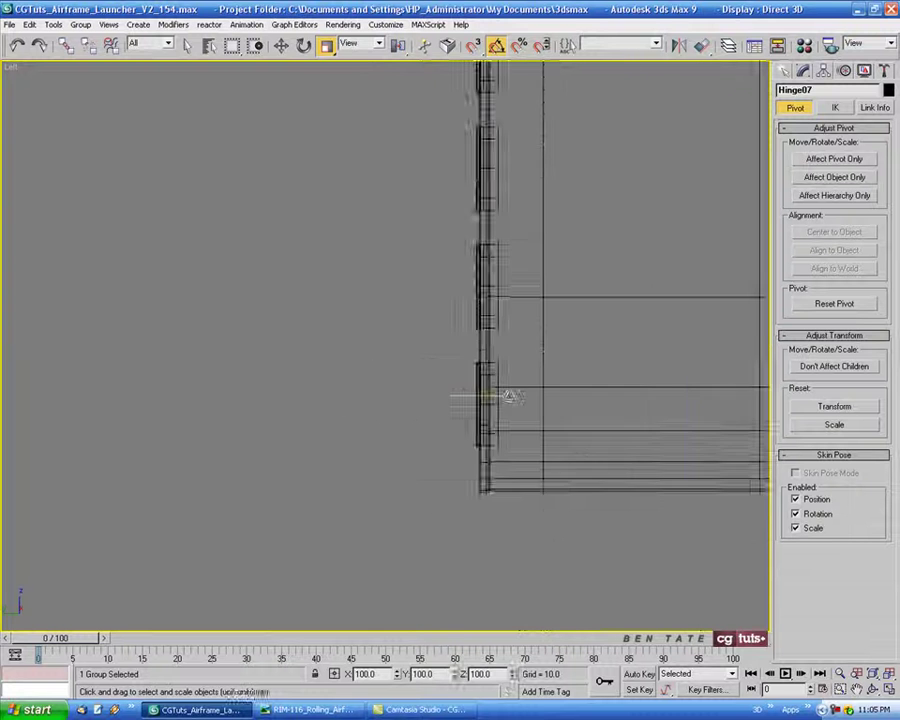
scroll(410, 455, down, 2)
drag(362, 452, 380, 331)
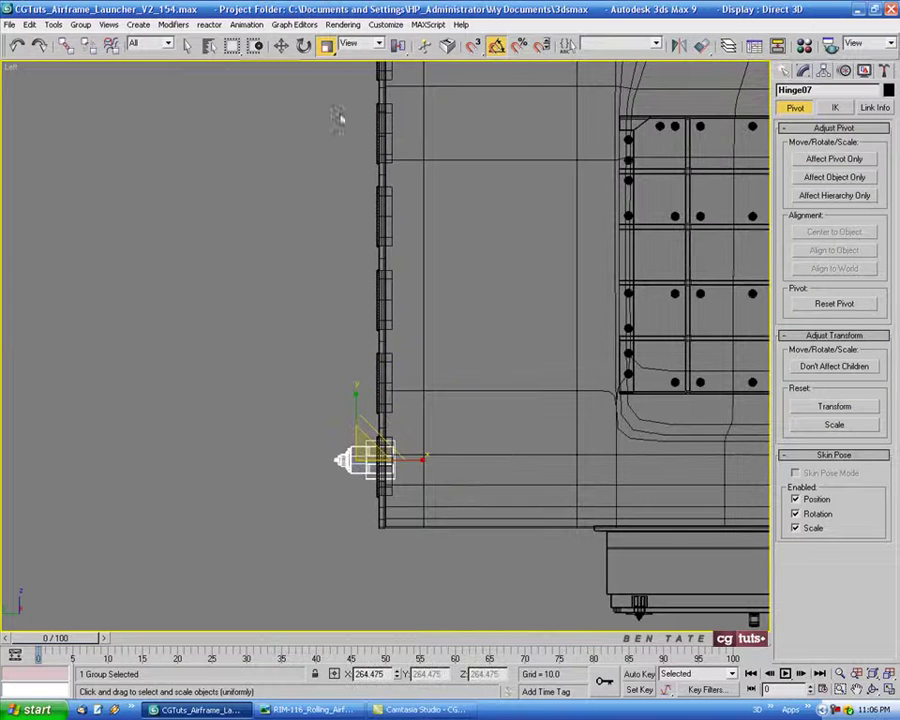
click(281, 45)
Slide Hinge07 along X toward the lower corner of the pod's tube face
key(alt+w)
key(alt+w)
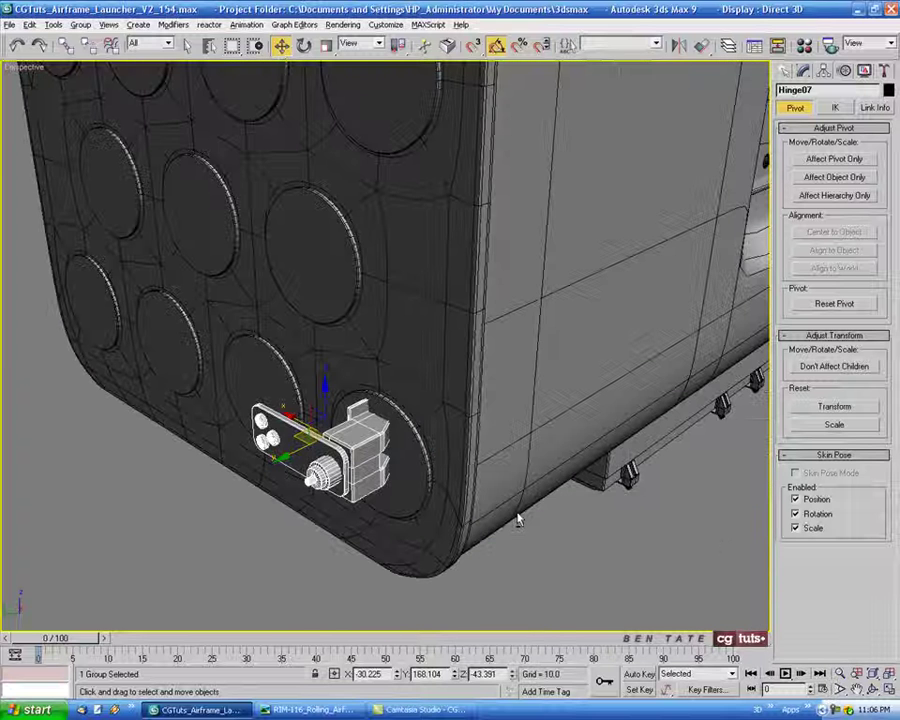
drag(372, 438, 477, 498)
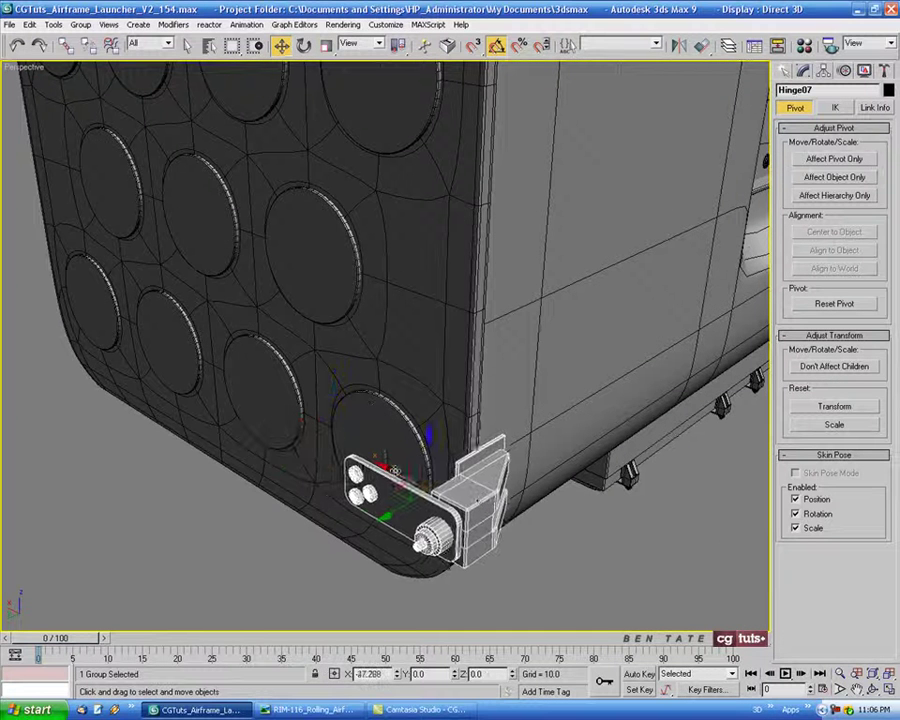
mouse_move(538, 530)
alt+middle_down()
mouse_move(738, 470)
mouse_move(690, 470)
alt+middle_up()
key(alt+w)
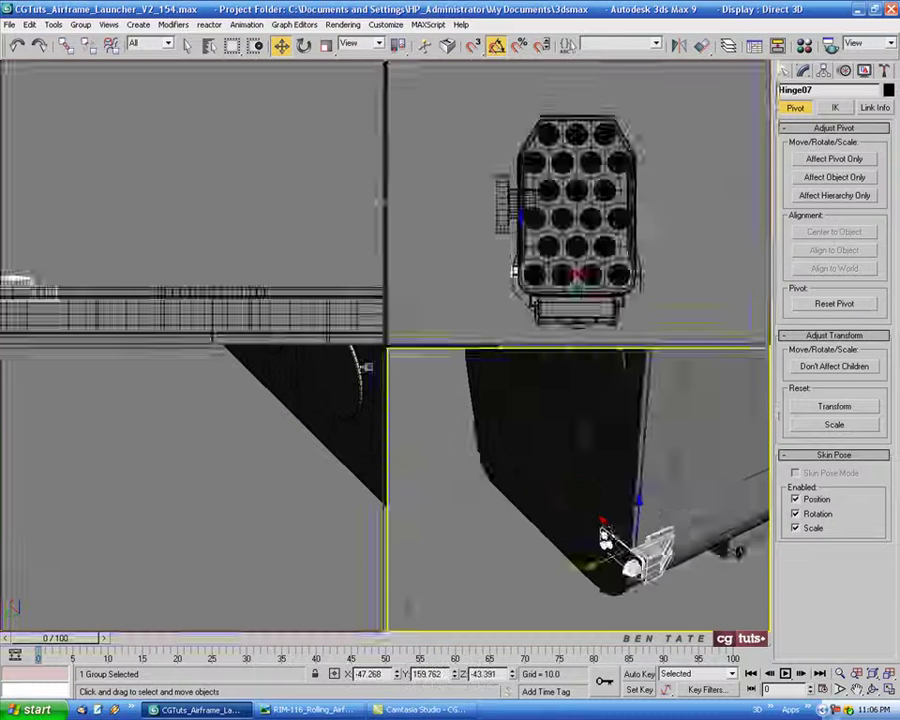
key(alt+w)
scroll(295, 321, up, 2)
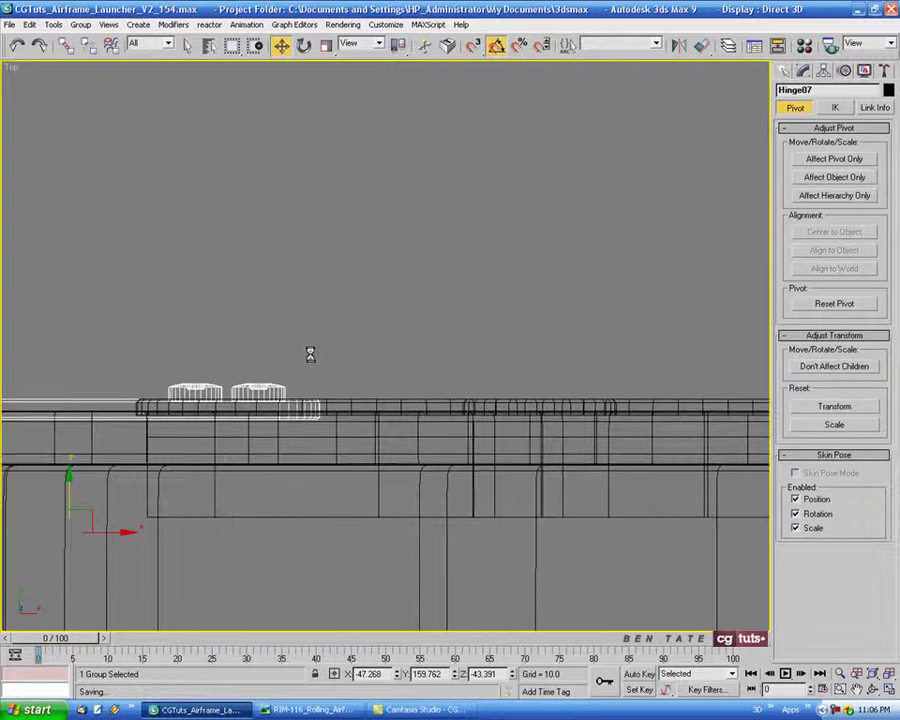
scroll(197, 386, up, 5)
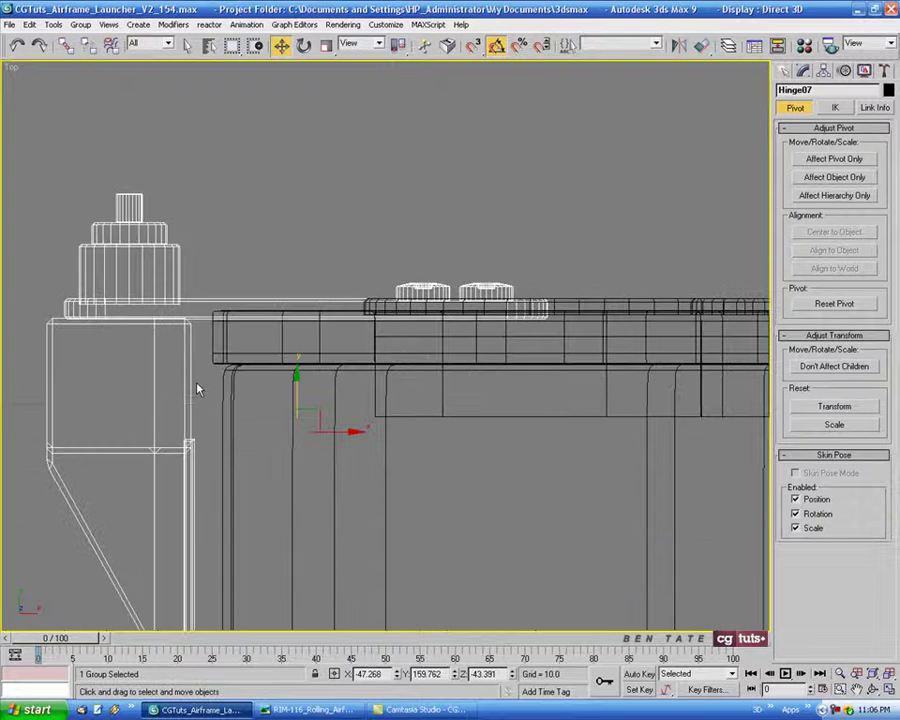
scroll(259, 335, down, 2)
scroll(268, 338, down, 1)
middle_drag(268, 338, 261, 332)
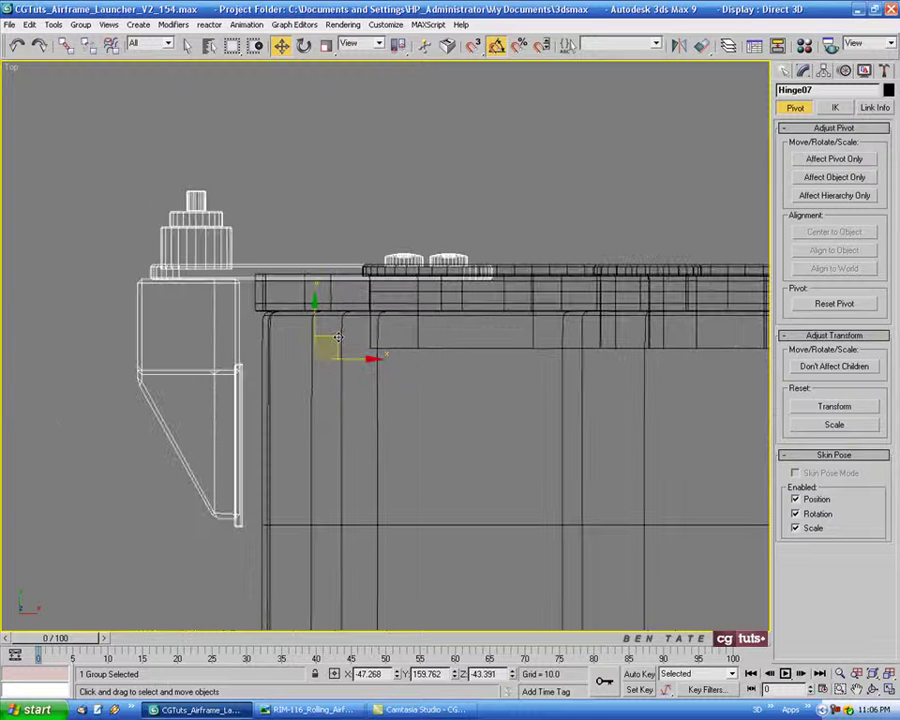
Fit Hinge07 against the rail end in the Top view, at Z -22.135
drag(338, 337, 353, 323)
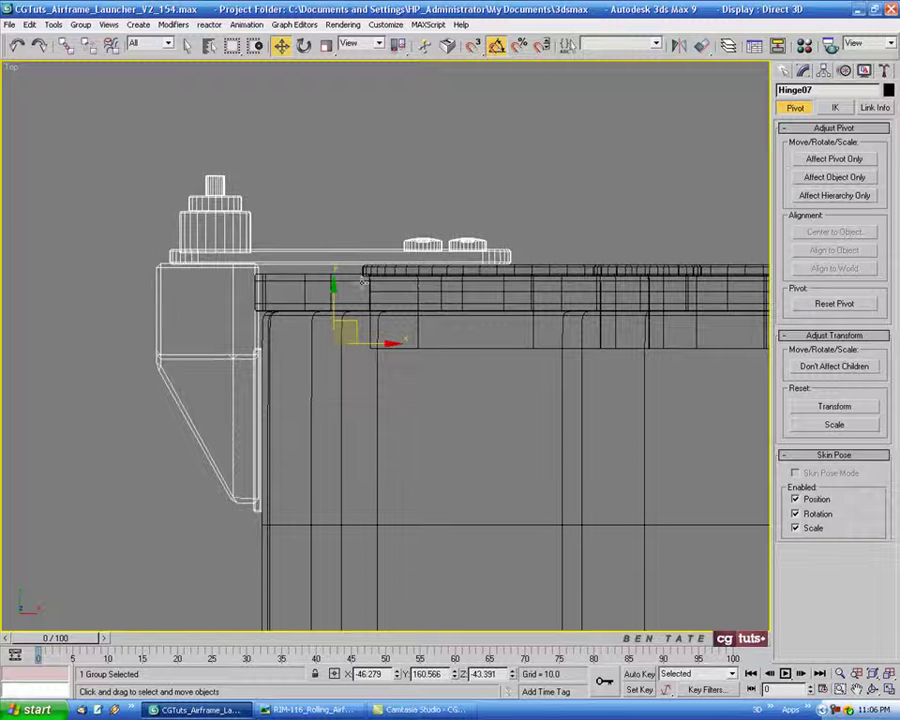
drag(334, 285, 333, 296)
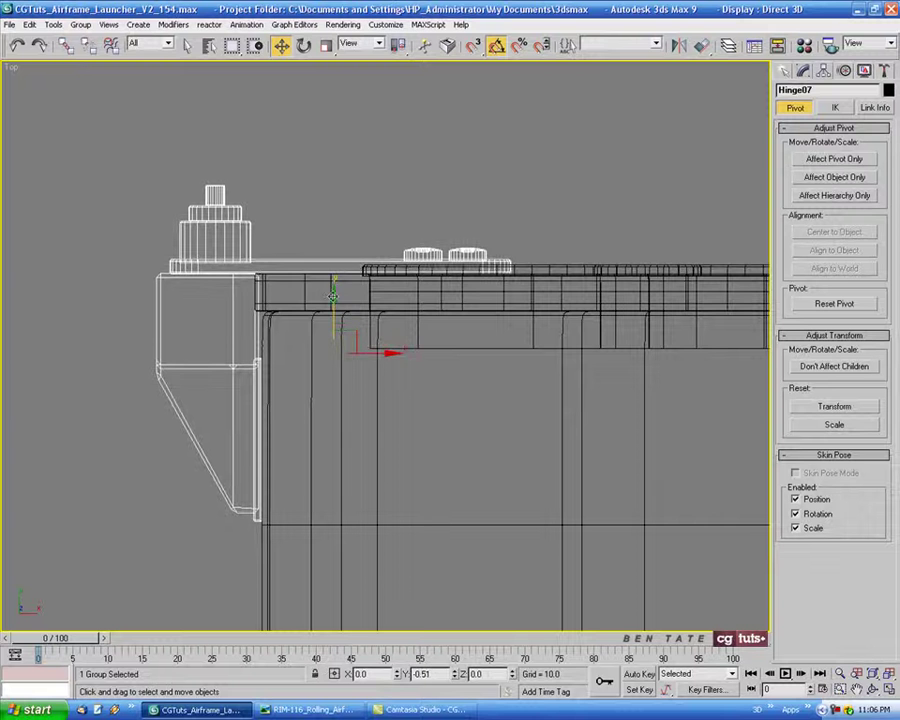
scroll(270, 273, up, 2)
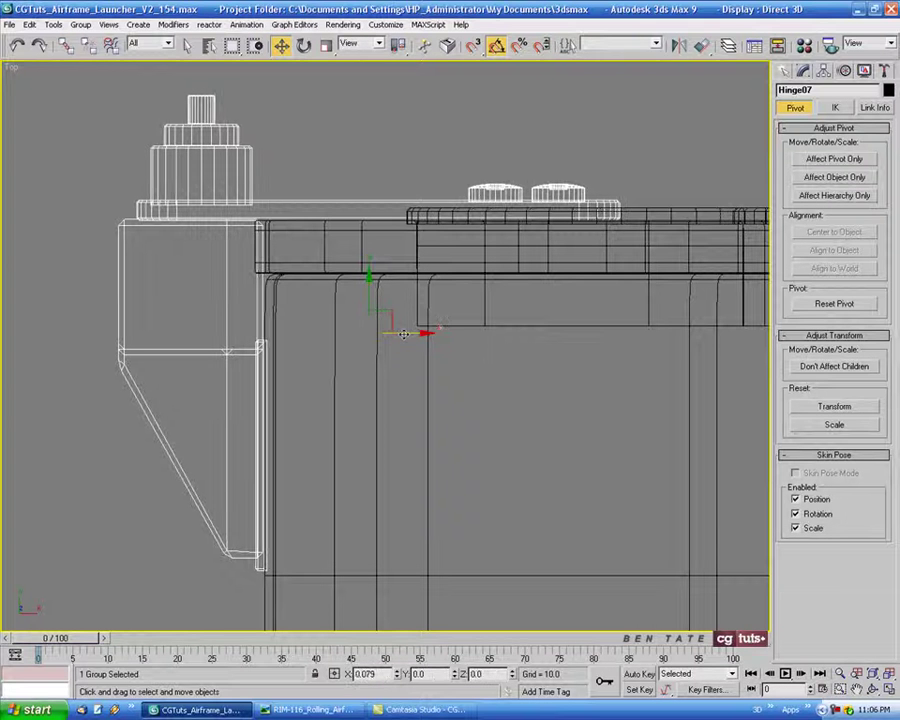
drag(401, 333, 402, 333)
key(alt+w)
middle_click(625, 480)
key(alt+w)
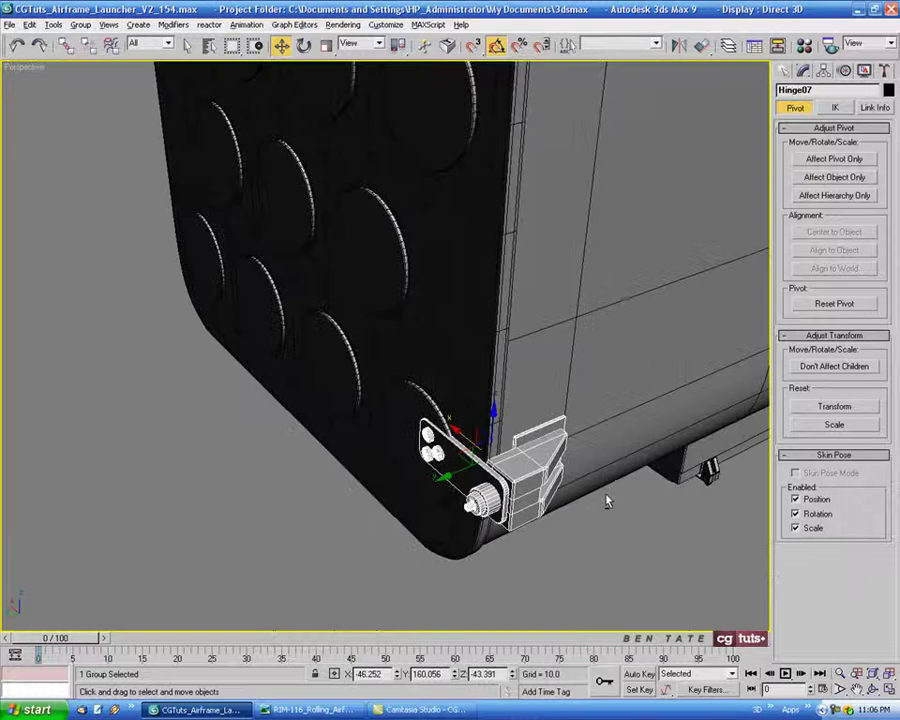
scroll(425, 347, up, 2)
mouse_move(619, 468)
middle_down()
mouse_move(522, 540)
mouse_move(470, 520)
middle_up()
scroll(430, 480, up, 2)
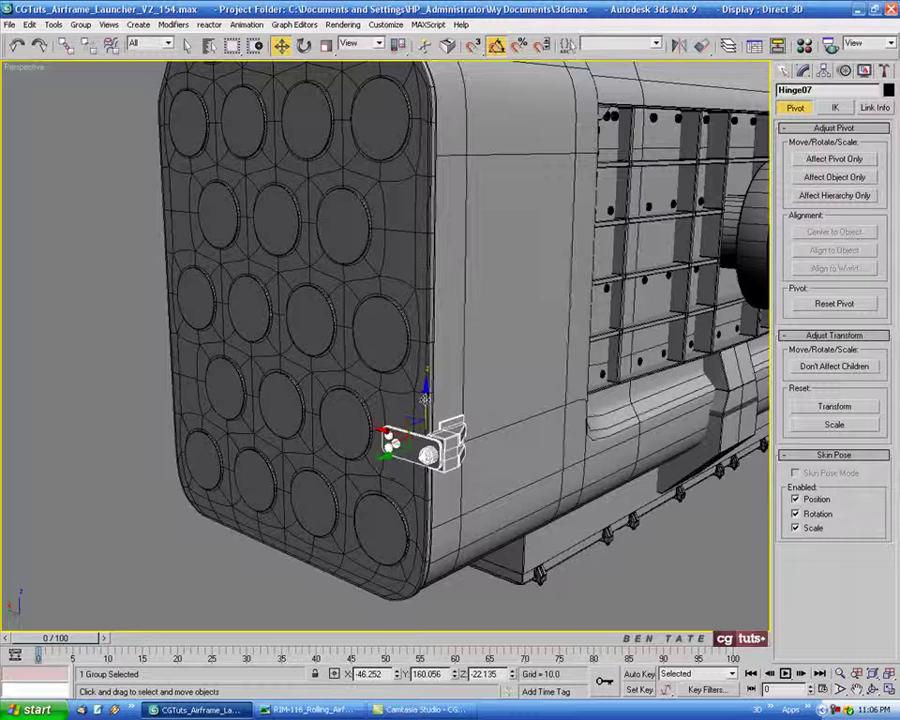
key(alt+w)
Nudge Hinge07 slightly up in the maximized Front view to Z -21.233
middle_drag(557, 321, 540, 310)
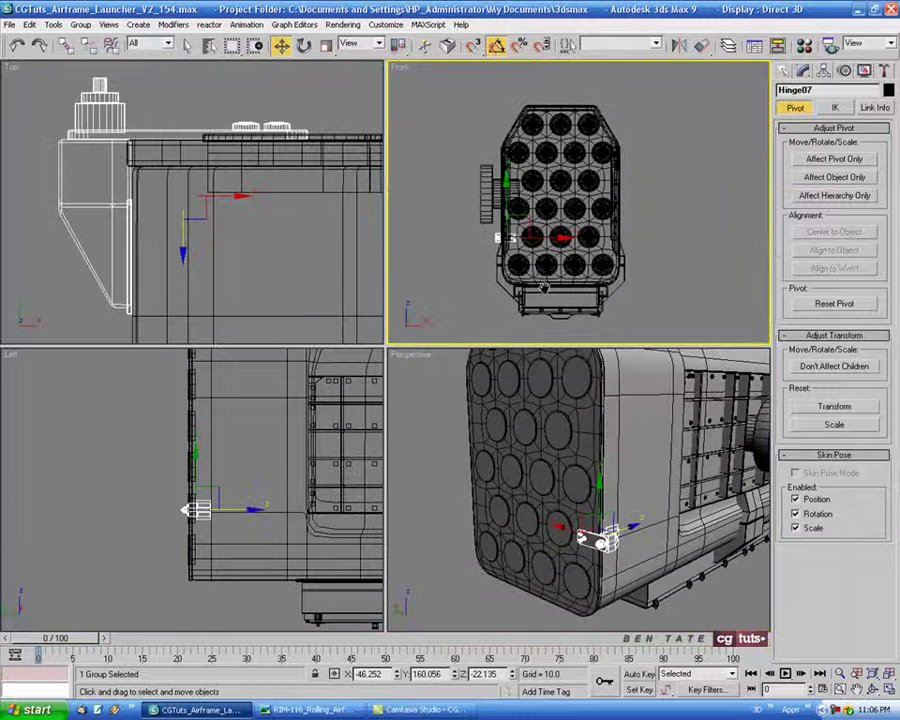
key(alt+w)
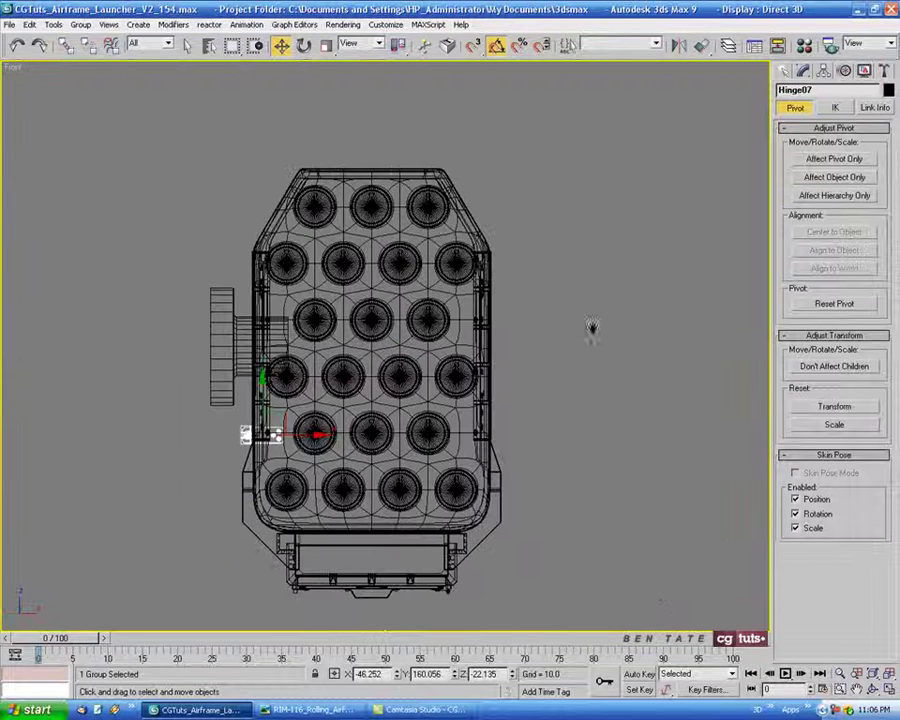
scroll(575, 333, down, 1)
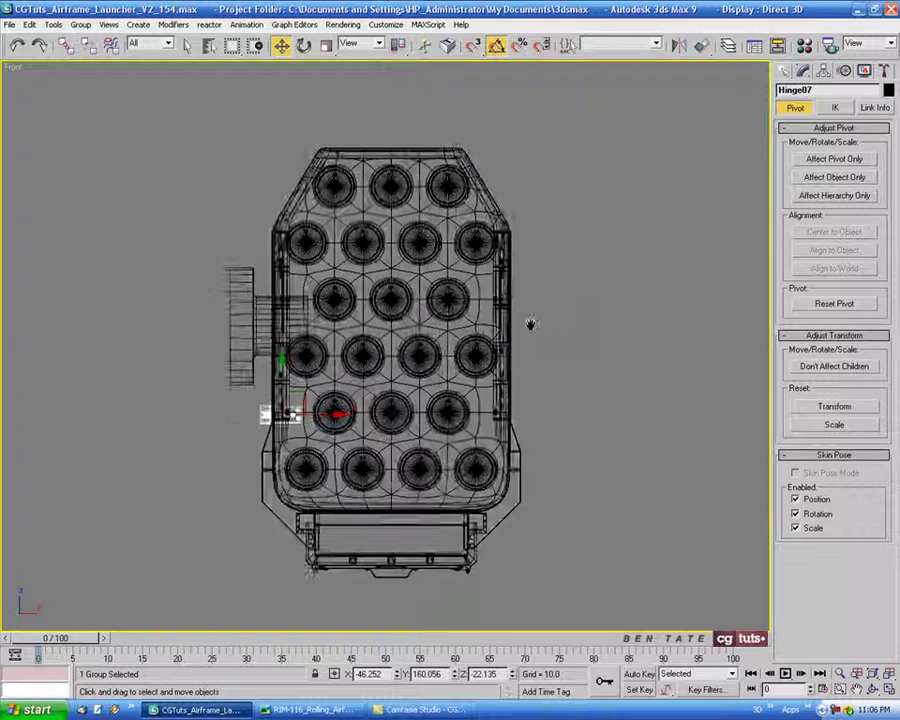
scroll(356, 358, up, 3)
scroll(356, 358, up, 2)
scroll(330, 364, up, 2)
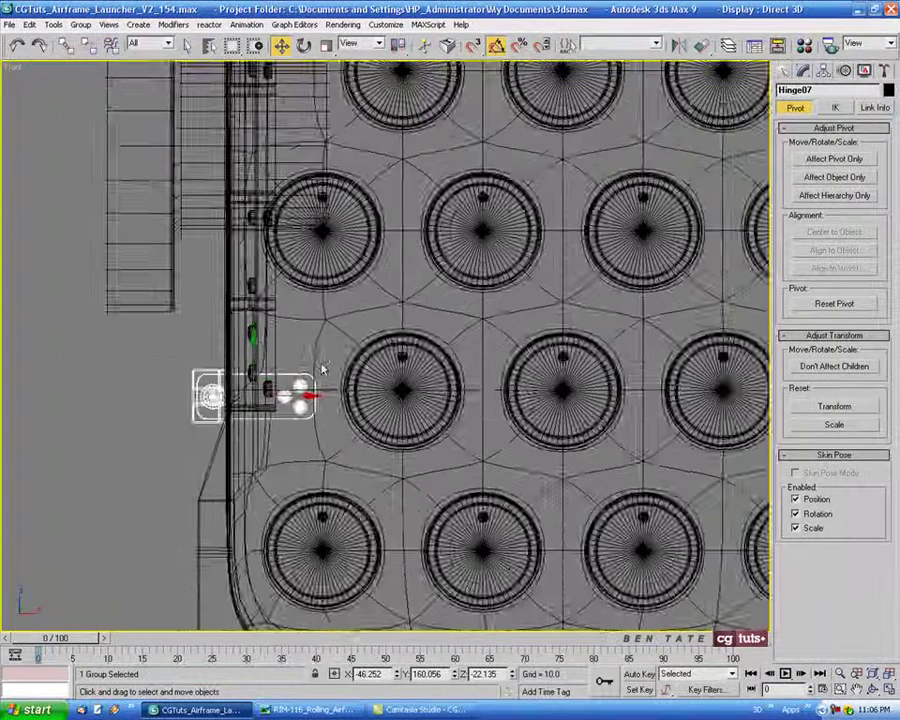
scroll(320, 366, up, 2)
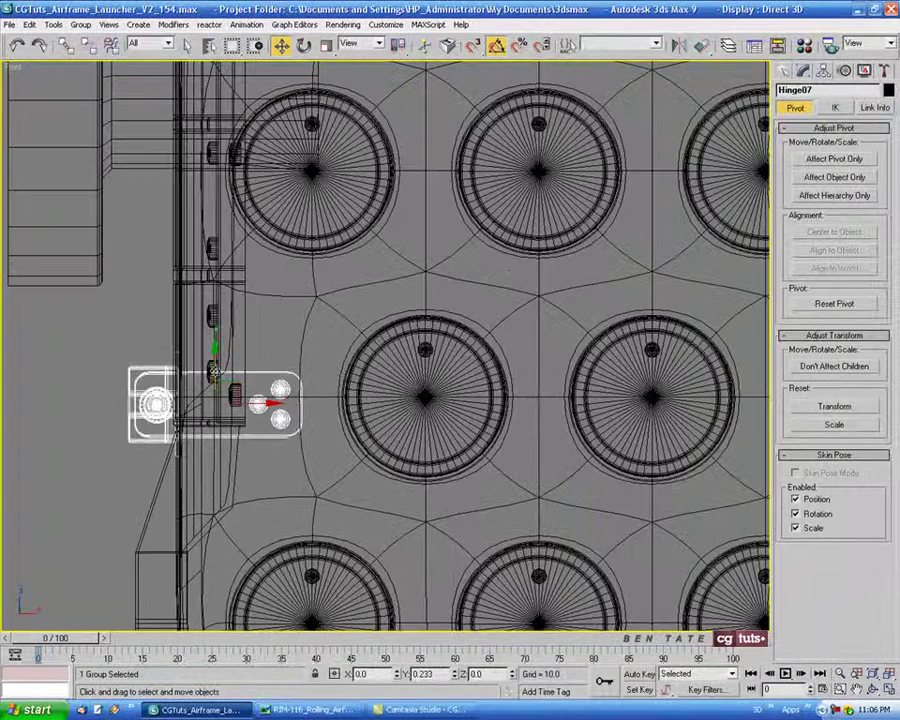
drag(214, 373, 214, 372)
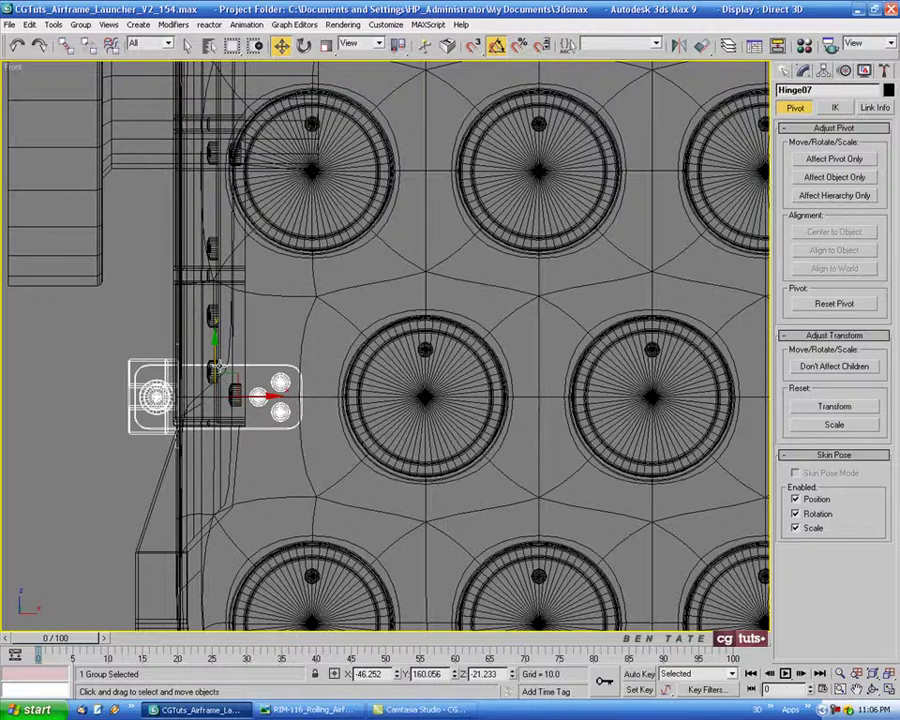
Shift-drag the hinge up the launcher side to clone a copy named Hinge08
scroll(220, 459, down, 5)
middle_drag(348, 460, 257, 430)
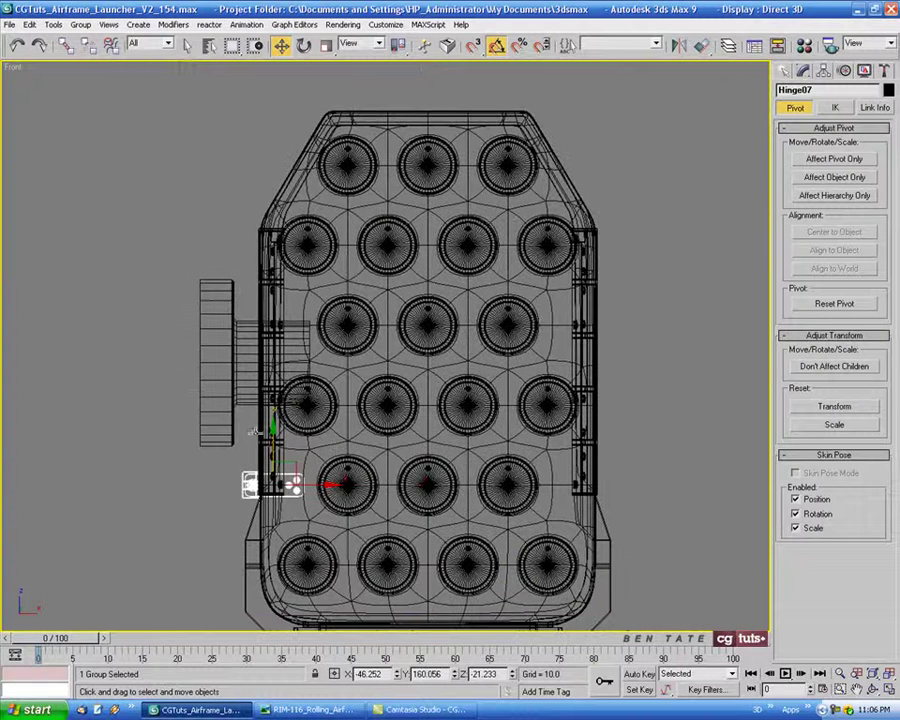
mouse_move(272, 430)
shift+mouse_down()
mouse_move(272, 263)
mouse_move(273, 287)
shift+mouse_up()
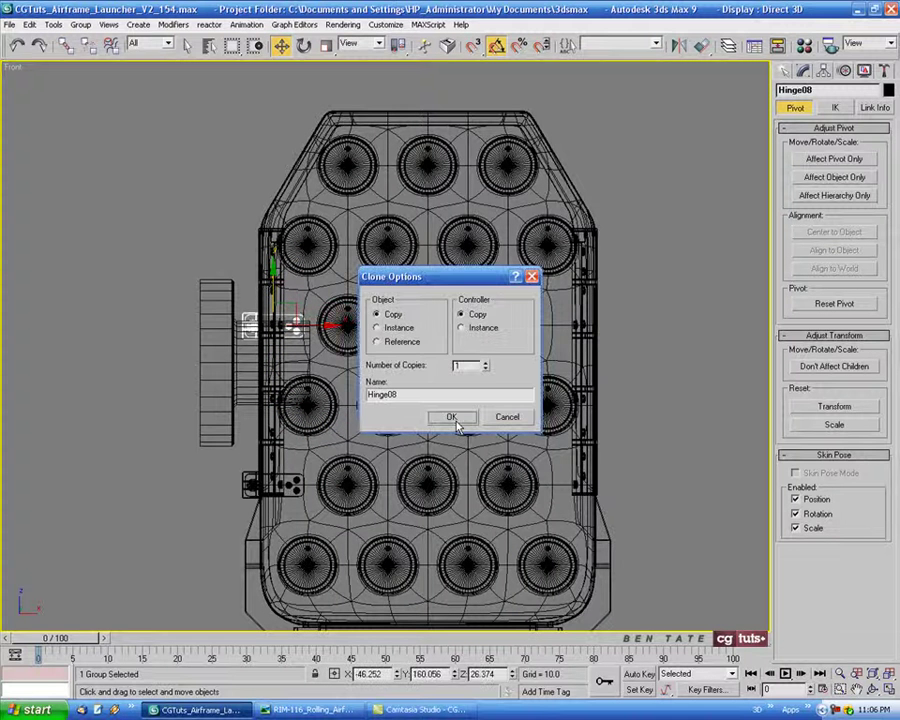
Create Hinge08 and nudge it up to Z 26.585 as the upper hinge
click(451, 418)
scroll(324, 344, up, 5)
scroll(300, 330, up, 2)
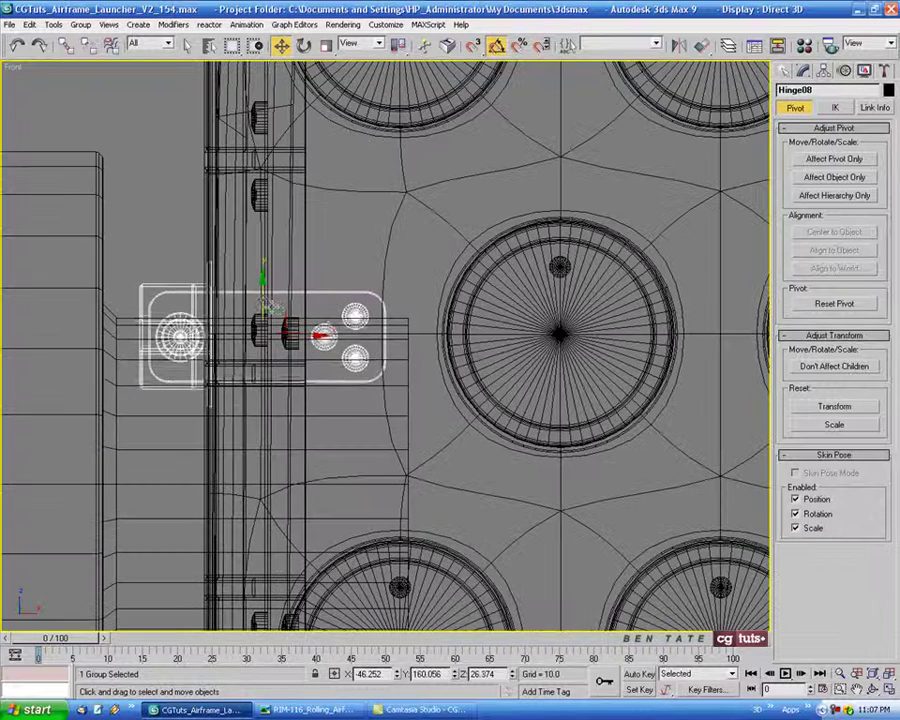
drag(271, 307, 262, 296)
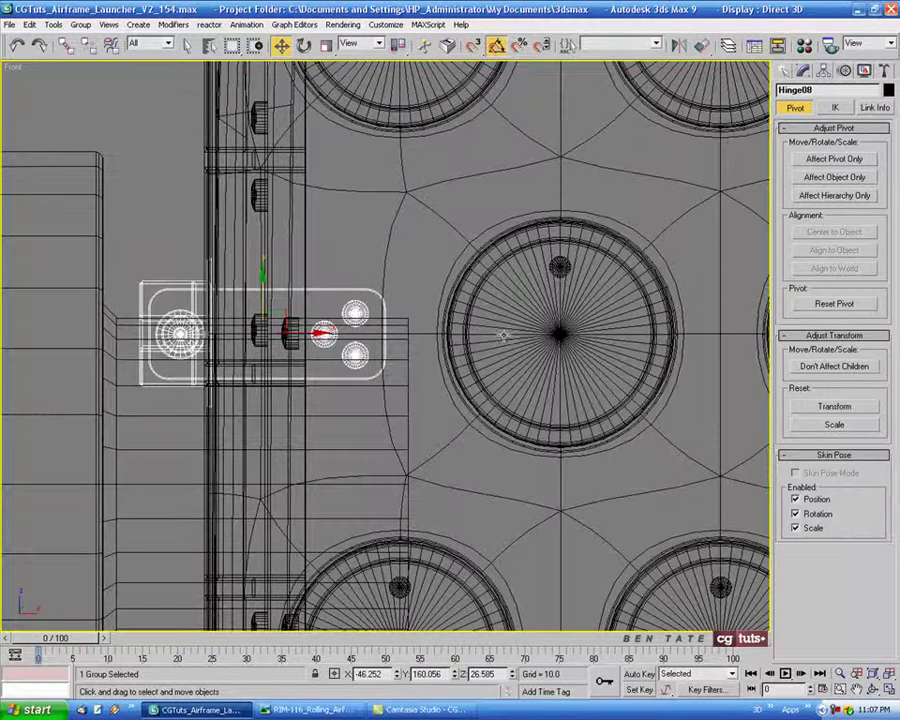
middle_drag(417, 334, 470, 434)
scroll(609, 488, down, 5)
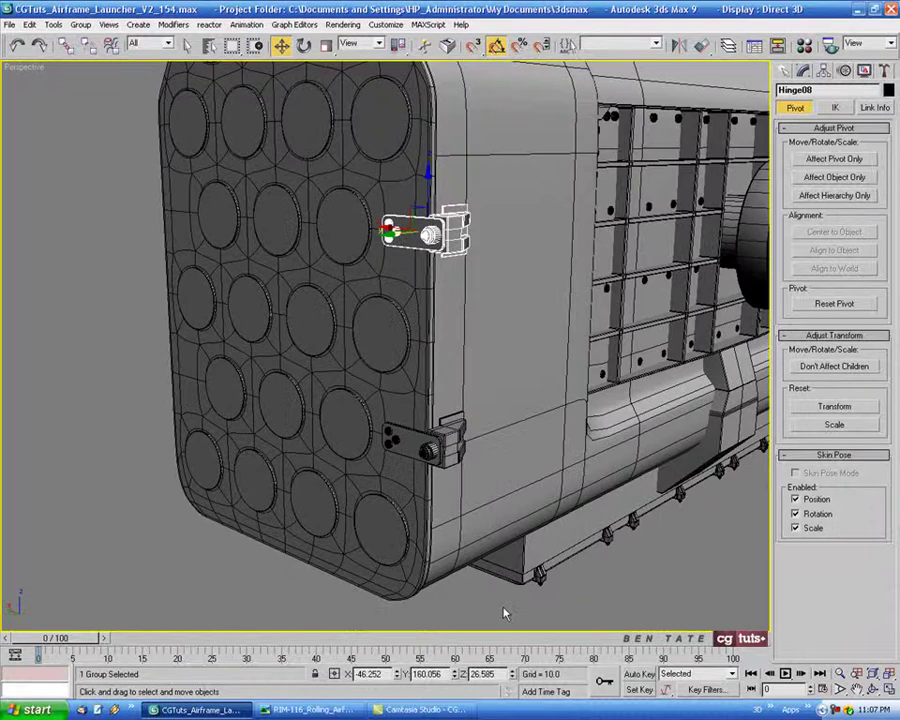
Deselect and orbit the Perspective view to check both hinges on the pod's side
click(505, 614)
mouse_move(505, 614)
alt+middle_down()
mouse_move(500, 557)
mouse_move(522, 555)
mouse_move(528, 539)
mouse_move(478, 529)
mouse_move(488, 517)
mouse_move(512, 518)
mouse_move(470, 487)
alt+middle_up()
scroll(500, 557, down, 5)
scroll(500, 512, up, 2)
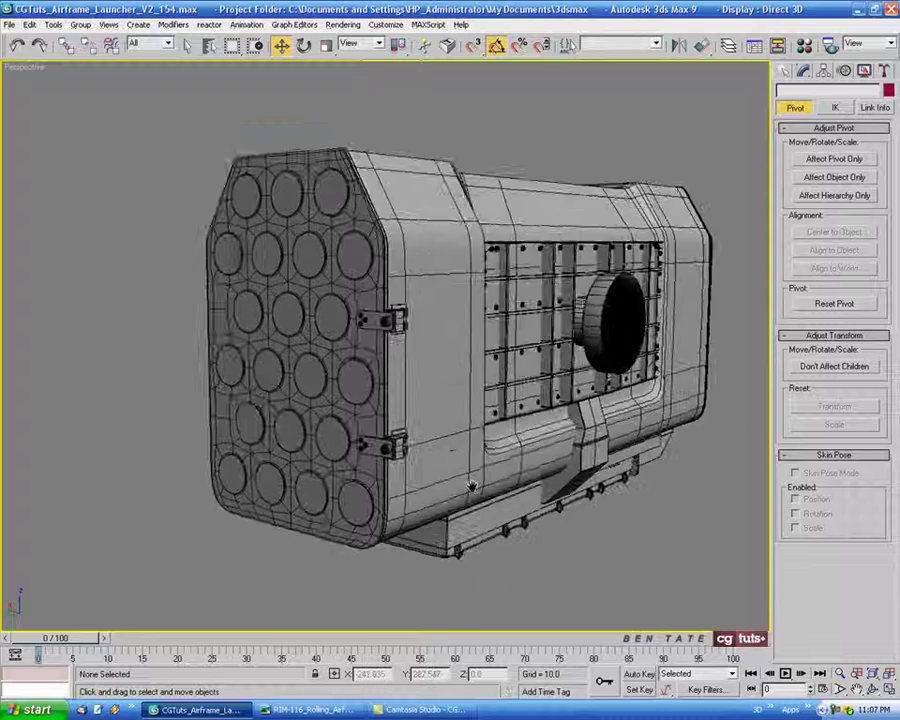
scroll(380, 350, up, 5)
scroll(383, 262, down, 4)
Select both the upper and lower hinge brackets together
scroll(386, 255, down, 1)
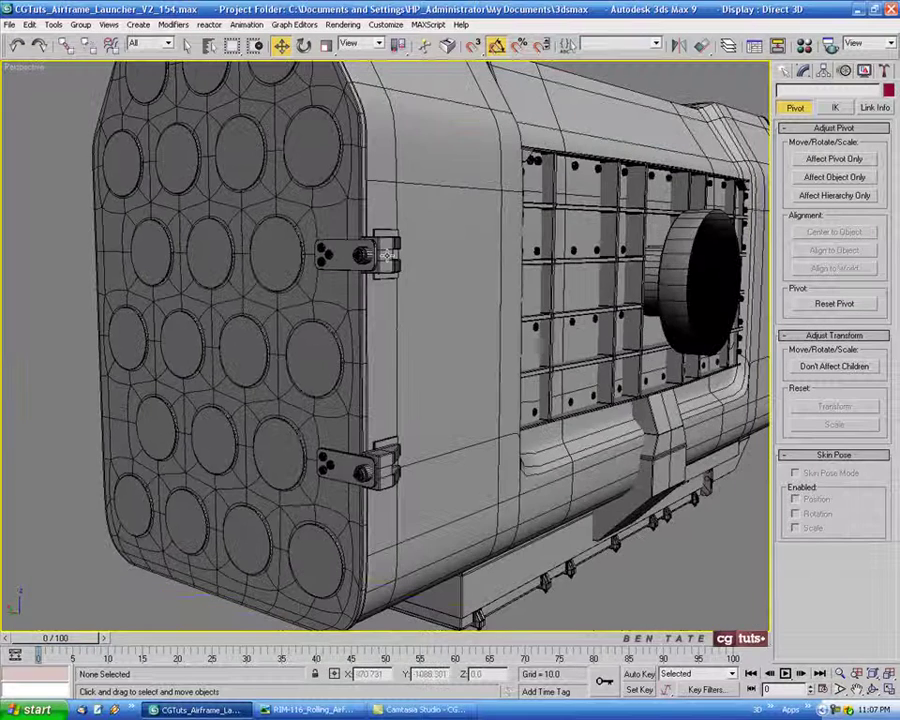
click(386, 258)
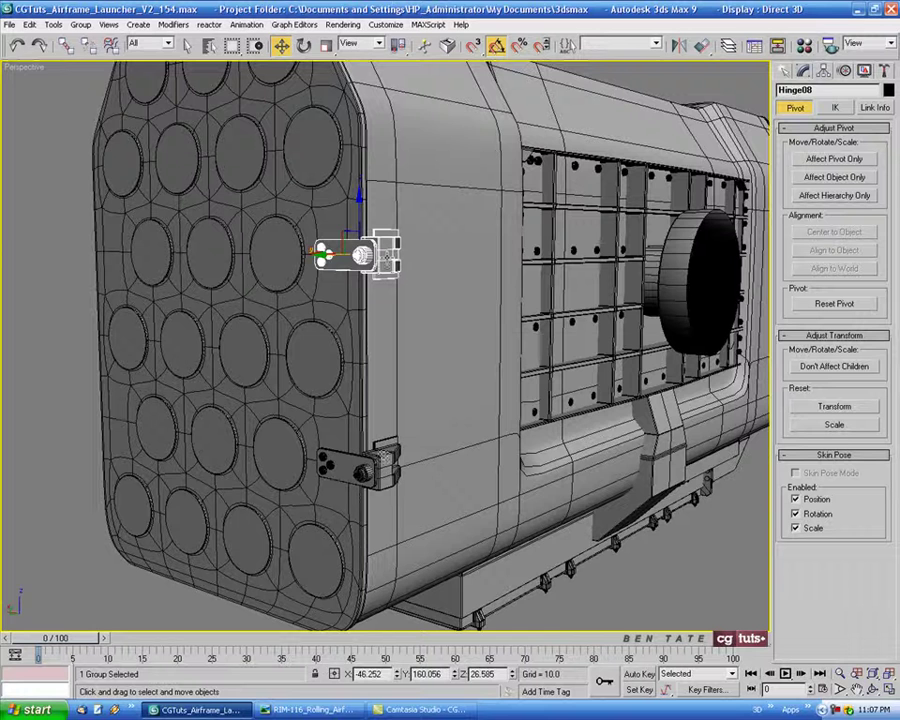
ctrl+click(383, 462)
Copy the hinge pair down along Y toward the launcher's far side, starting at Hinge09
key(alt+w)
key(alt+w)
scroll(355, 276, down, 3)
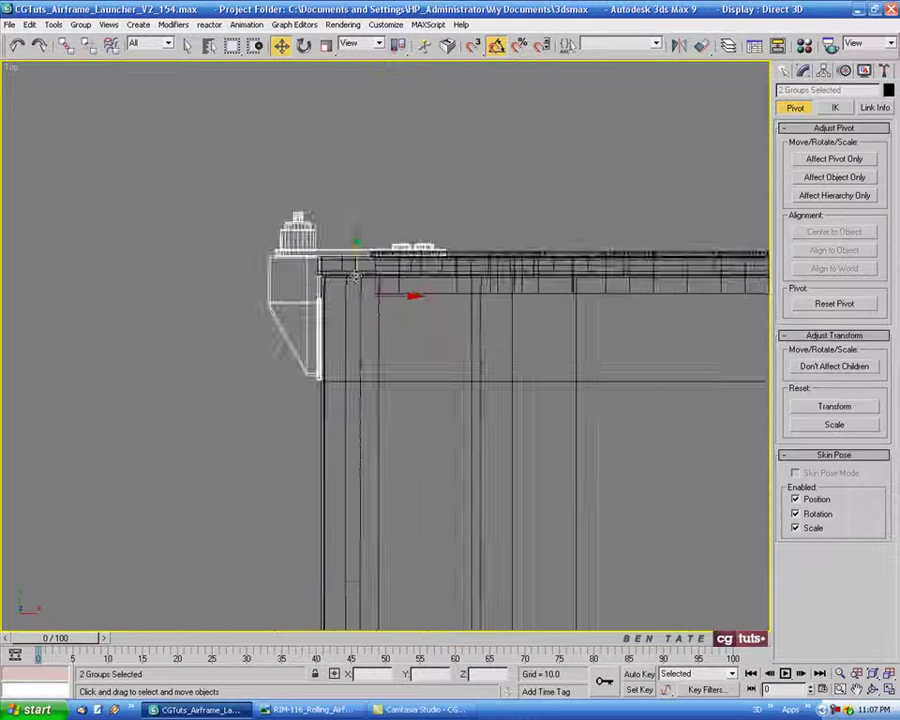
scroll(355, 276, down, 3)
middle_drag(498, 334, 468, 204)
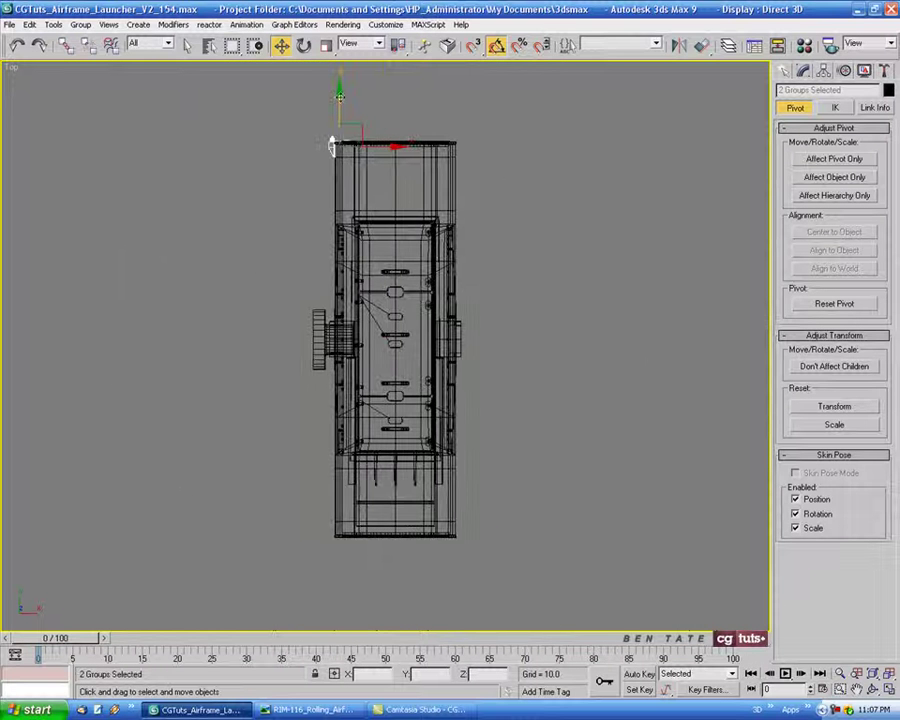
shift+drag(333, 145, 333, 550)
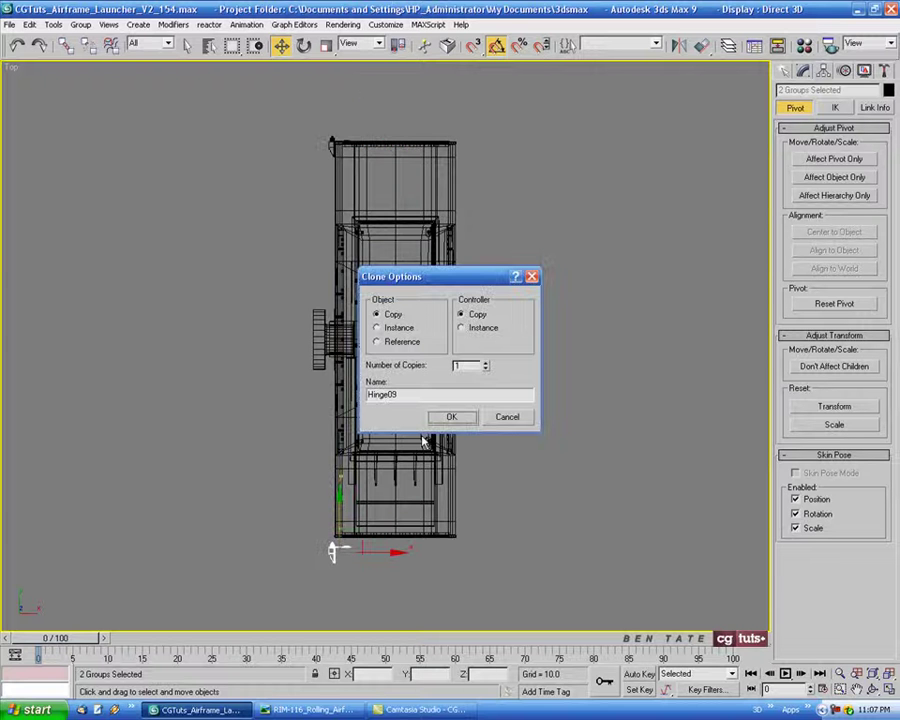
click(449, 417)
scroll(406, 296, up, 1)
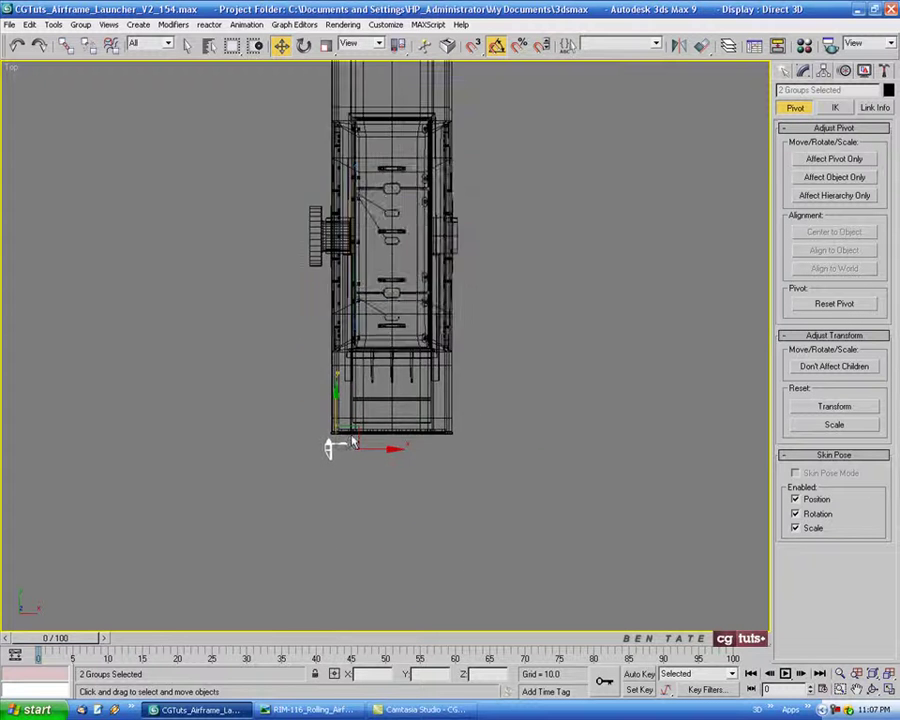
scroll(406, 296, up, 2)
scroll(406, 296, up, 2)
scroll(406, 296, up, 2)
middle_drag(398, 285, 443, 261)
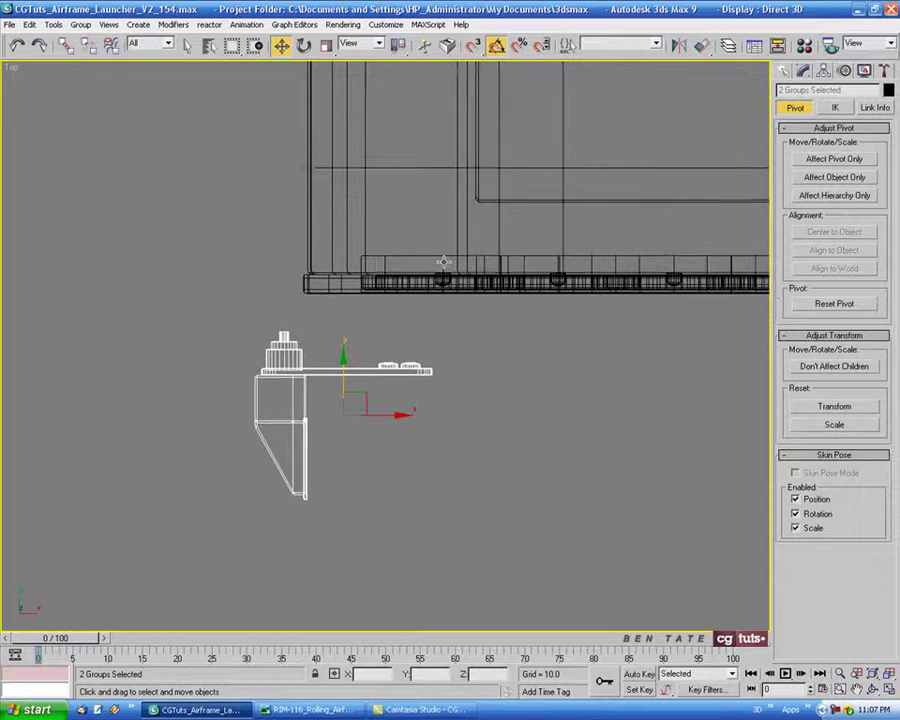
middle_drag(428, 341, 437, 302)
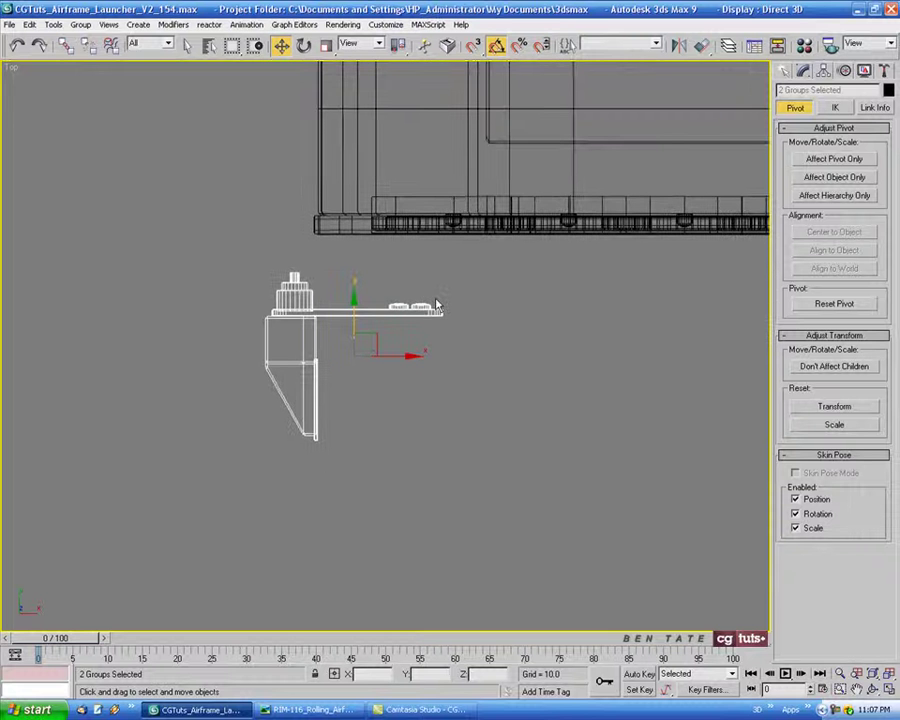
key(alt+w)
right_click(257, 442)
scroll(257, 442, down, 3)
Rotate the copied hinge pair 180 degrees in the maximized Left view
middle_drag(257, 442, 203, 440)
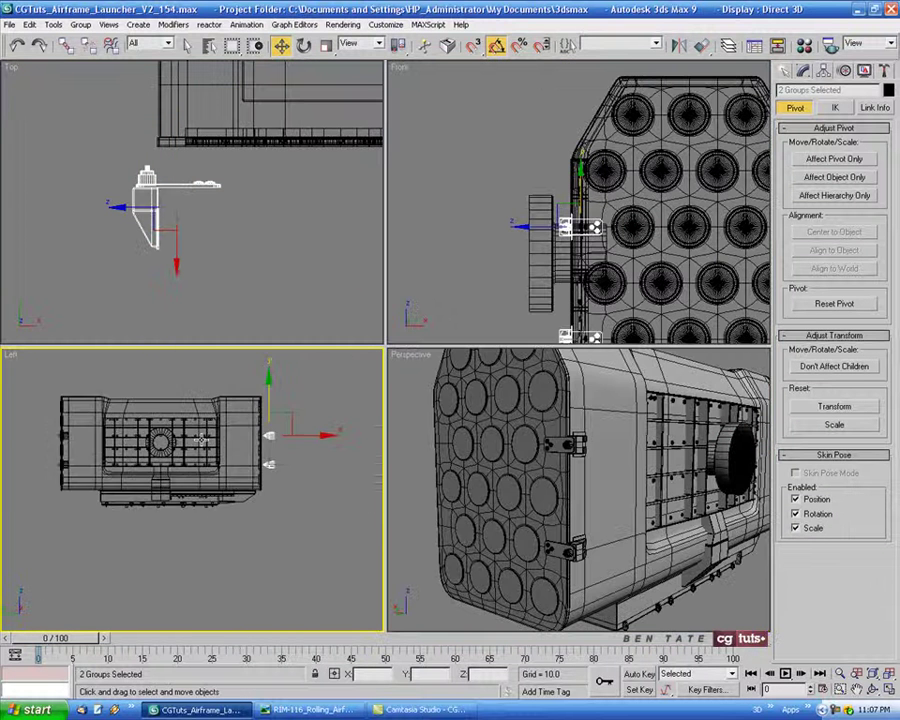
scroll(201, 440, up, 2)
key(alt+w)
middle_drag(396, 364, 318, 416)
scroll(378, 382, down, 2)
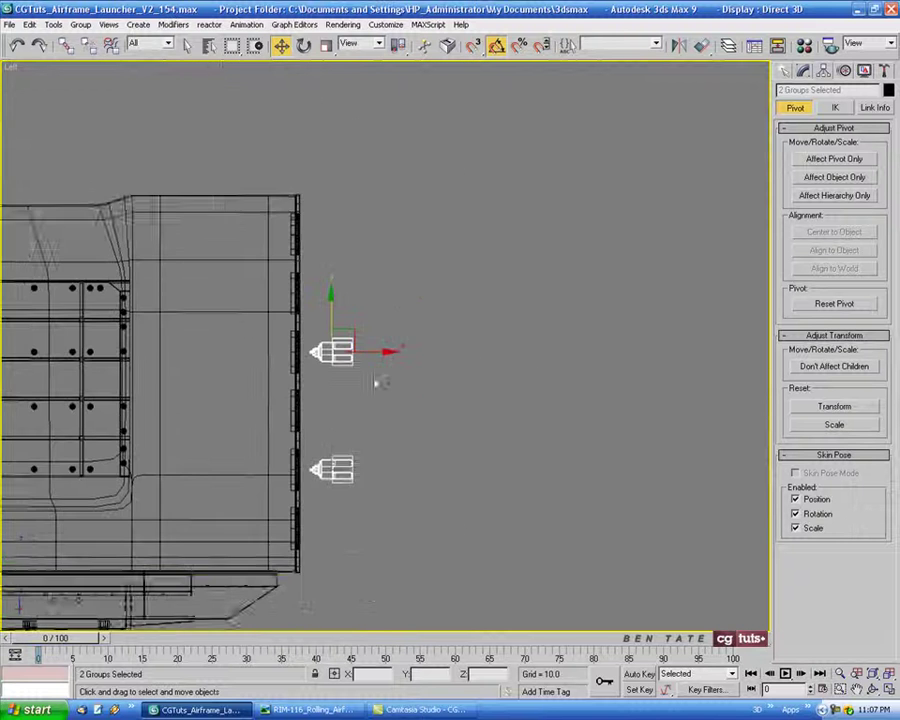
middle_drag(378, 382, 375, 435)
click(303, 45)
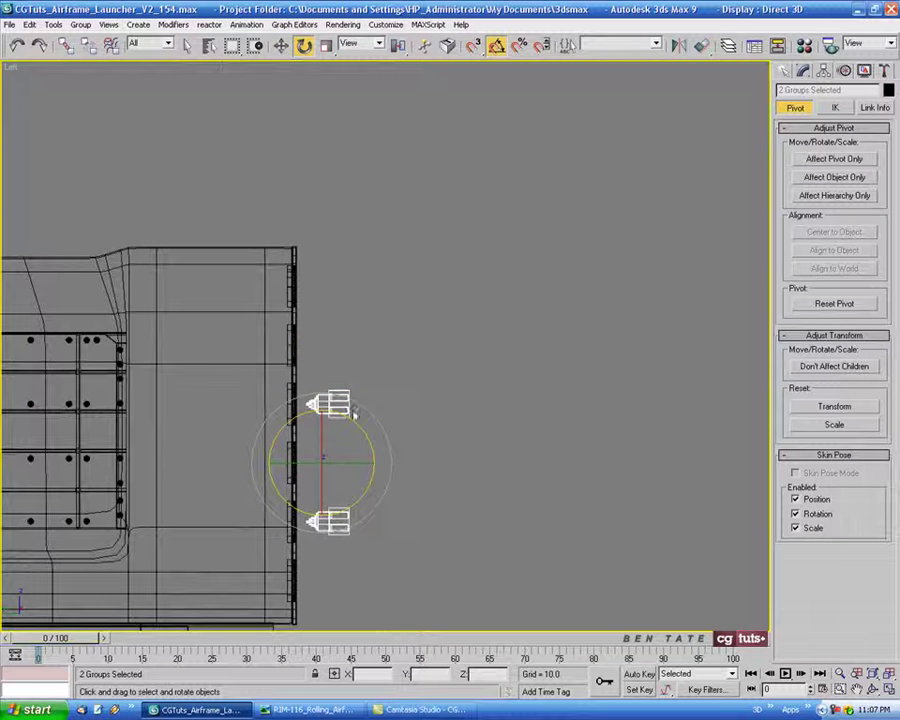
drag(353, 414, 474, 459)
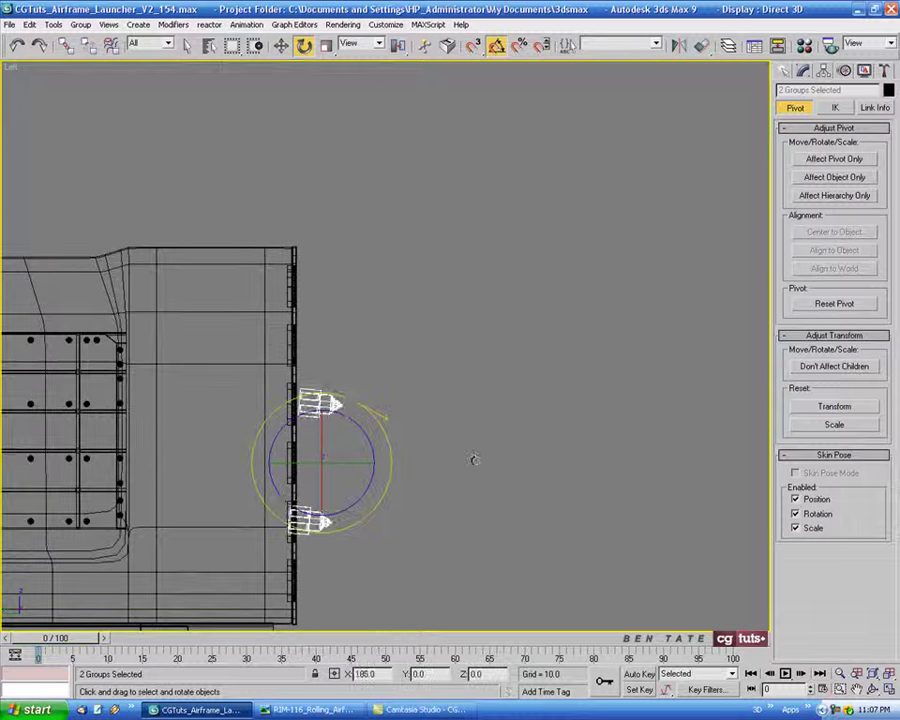
drag(474, 459, 470, 458)
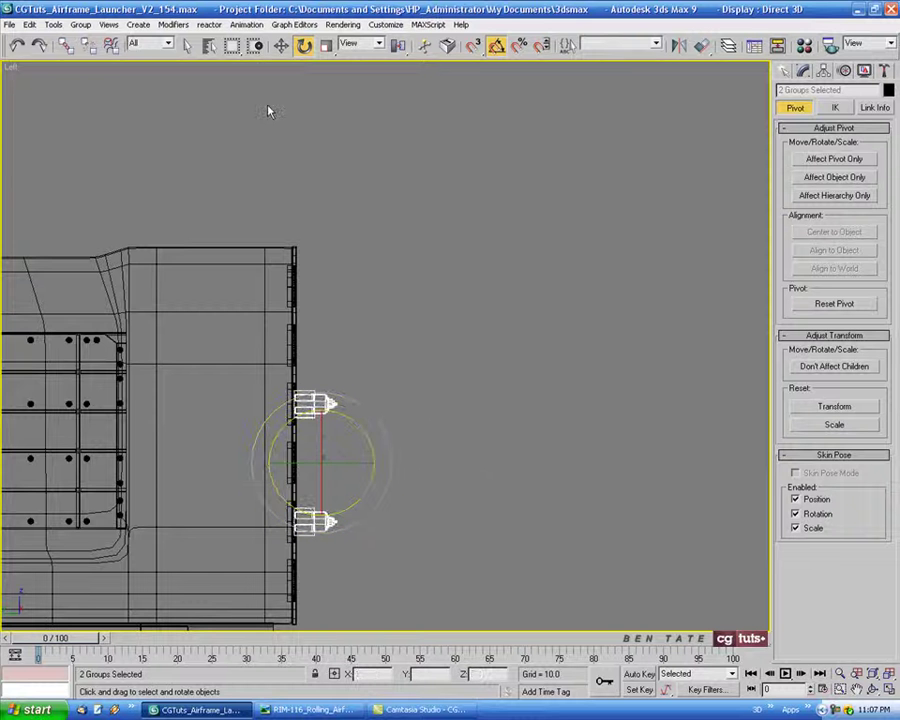
Move the flipped hinges in the Top view against the pod's opposite edge
click(280, 46)
key(alt+w)
right_click(295, 235)
key(alt+w)
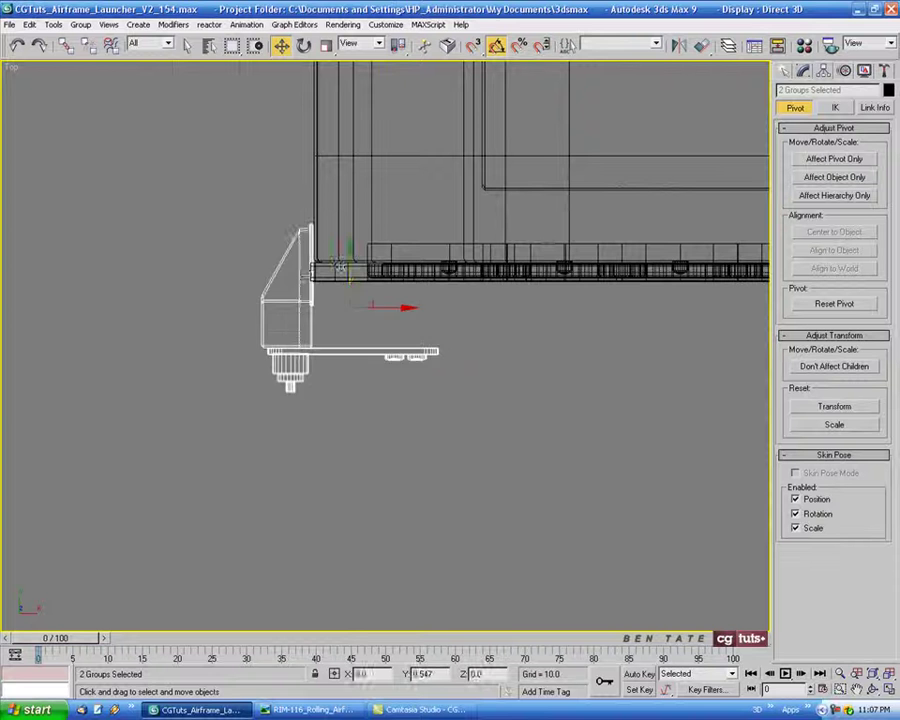
drag(351, 322, 350, 212)
scroll(323, 230, up, 2)
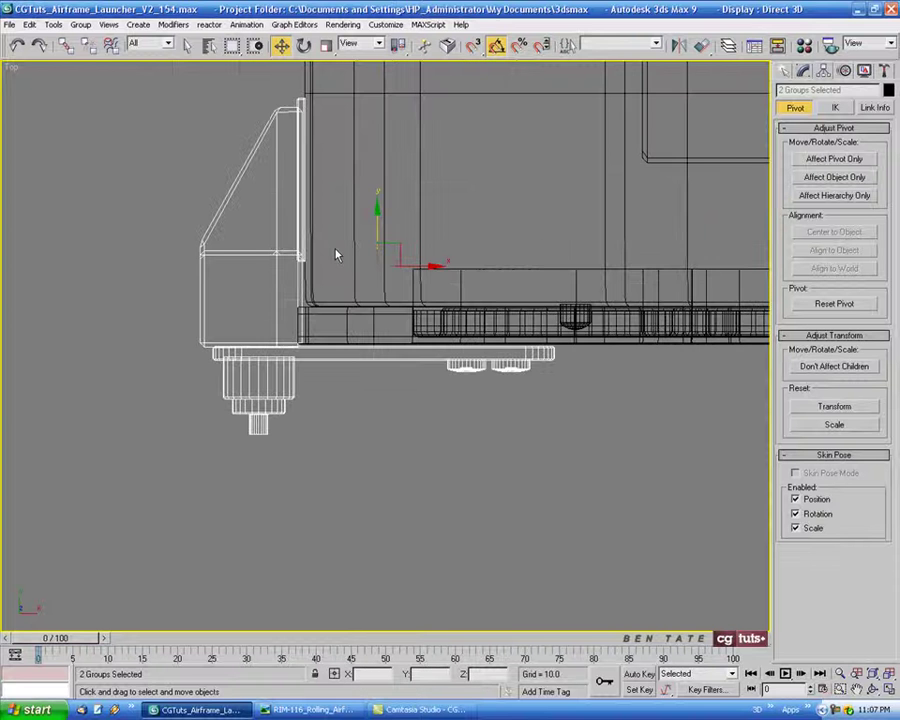
scroll(337, 255, up, 1)
scroll(305, 263, up, 1)
drag(345, 231, 346, 229)
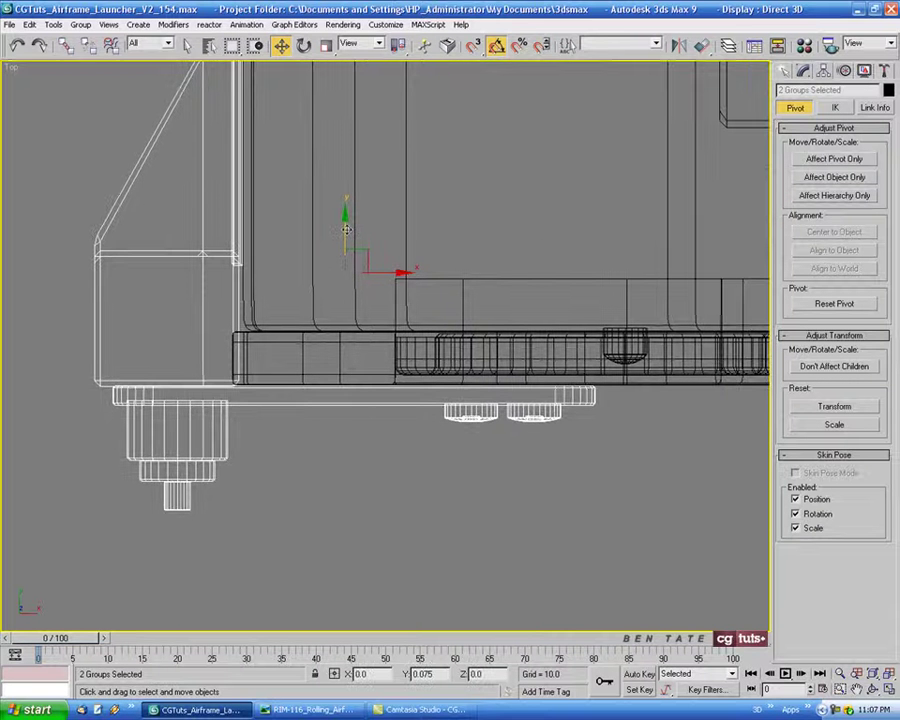
scroll(425, 413, down, 2)
Maximize the Perspective viewport and orbit around the launcher to inspect both hinges
key(alt+w)
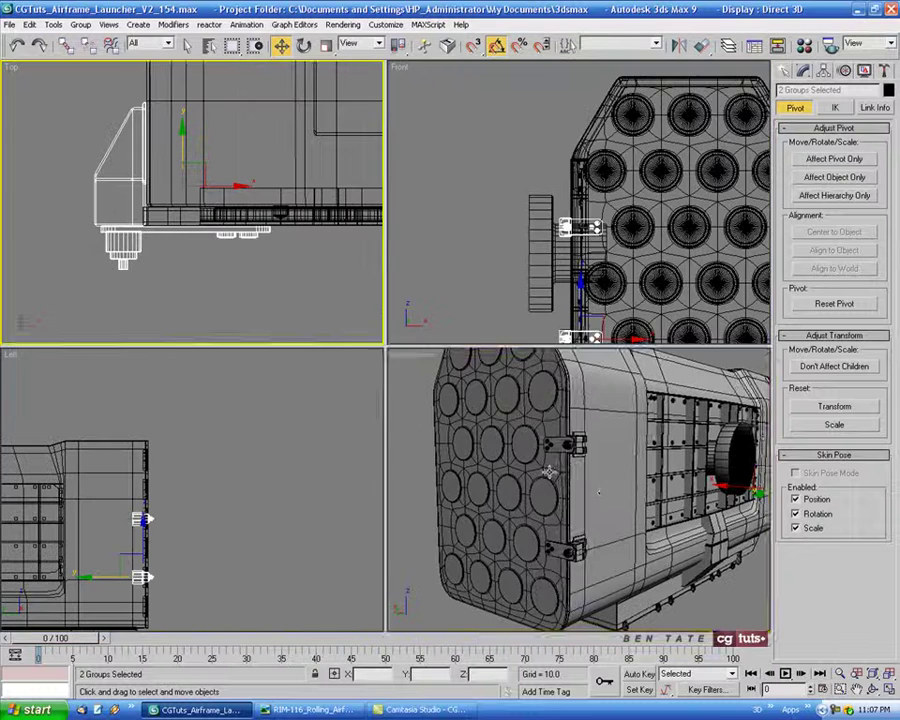
right_click(590, 484)
key(alt+w)
mouse_move(578, 484)
alt+middle_down()
mouse_move(425, 455)
mouse_move(455, 457)
alt+middle_up()
scroll(520, 475, down, 3)
key(alt+w)
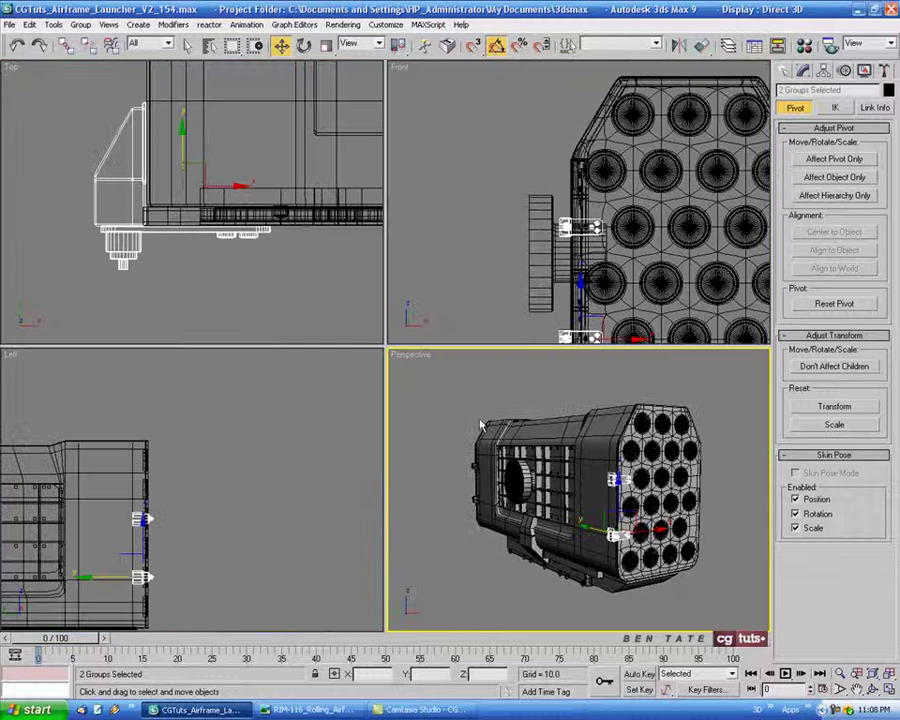
key(alt+w)
mouse_move(447, 316)
alt+middle_down()
mouse_move(583, 458)
mouse_move(432, 350)
mouse_move(440, 357)
alt+middle_up()
scroll(432, 350, up, 3)
Deselect everything and toggle Edged Faces off and back on with F4
key(ctrl+d)
mouse_move(730, 374)
alt+middle_down()
mouse_move(613, 419)
mouse_move(475, 330)
mouse_move(460, 275)
mouse_move(444, 372)
mouse_move(588, 401)
mouse_move(570, 401)
alt+middle_up()
scroll(613, 420, down, 5)
key(F4)
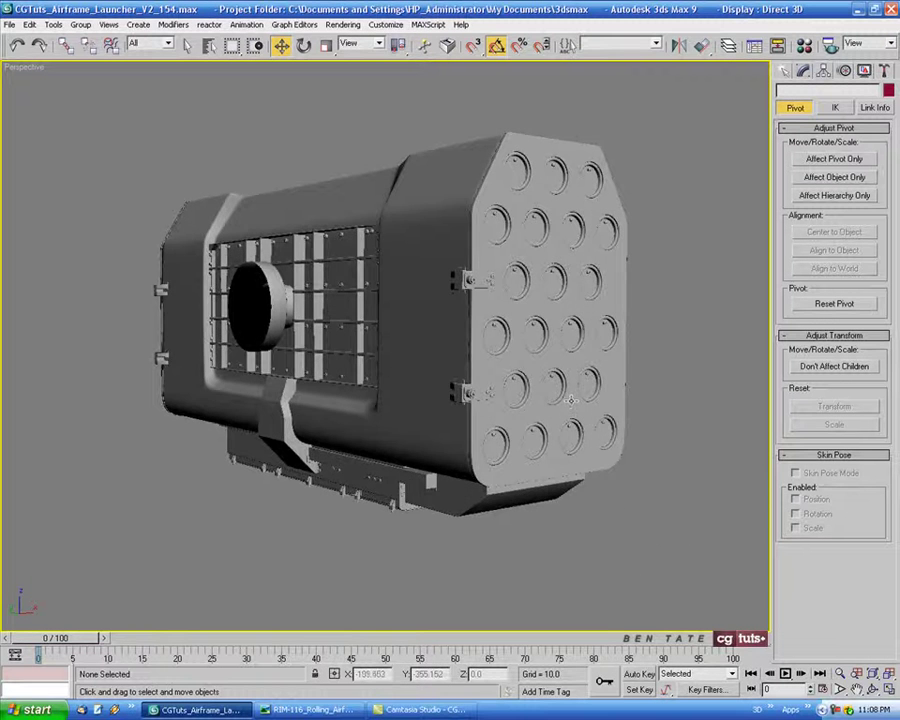
key(F4)
scroll(560, 412, up, 1)
scroll(540, 430, up, 4)
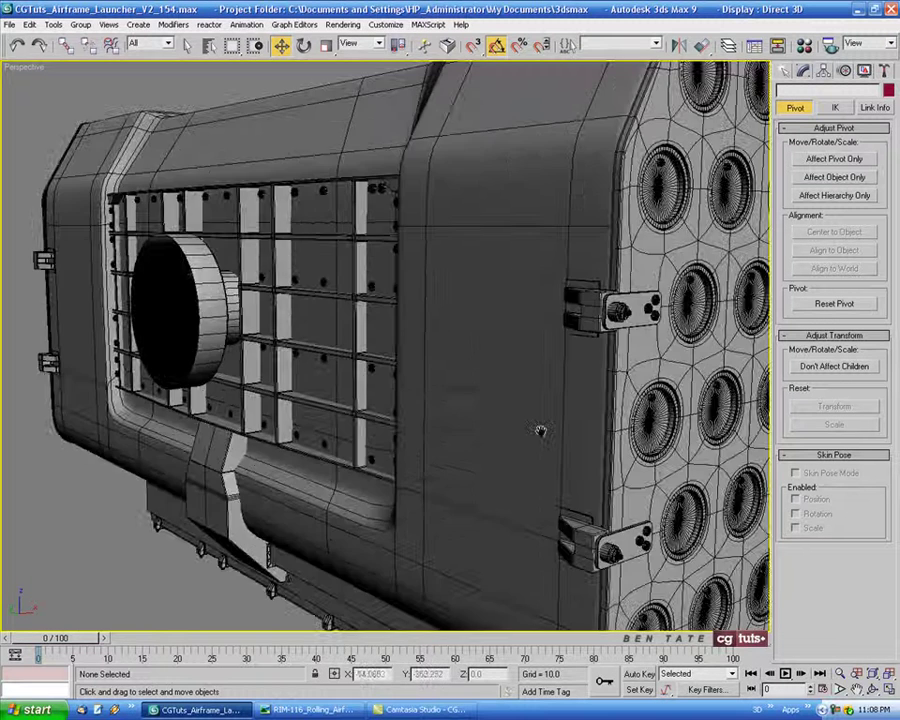
scroll(540, 430, down, 3)
scroll(515, 420, down, 1)
scroll(490, 412, down, 4)
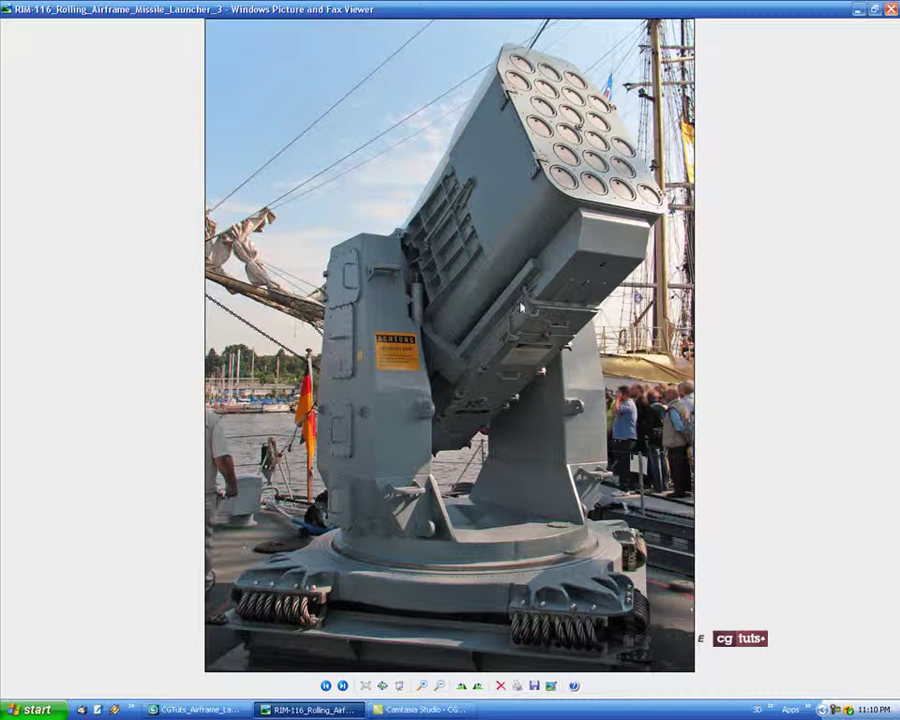
Return from the reference photo to the launcher scene in 3ds Max
key(alt+Tab)
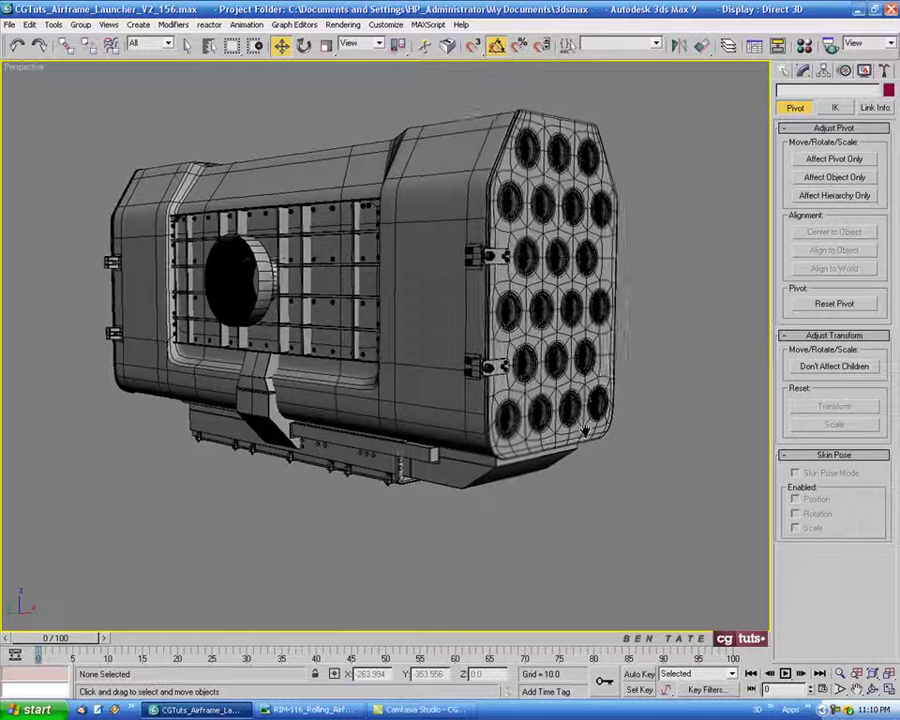
Use Unfreeze All in the Display panel's Freeze rollout to free every launcher part
scroll(586, 436, down, 5)
mouse_move(590, 394)
middle_down()
mouse_move(596, 414)
mouse_move(506, 398)
mouse_move(604, 400)
middle_up()
scroll(597, 413, up, 2)
right_click(632, 382)
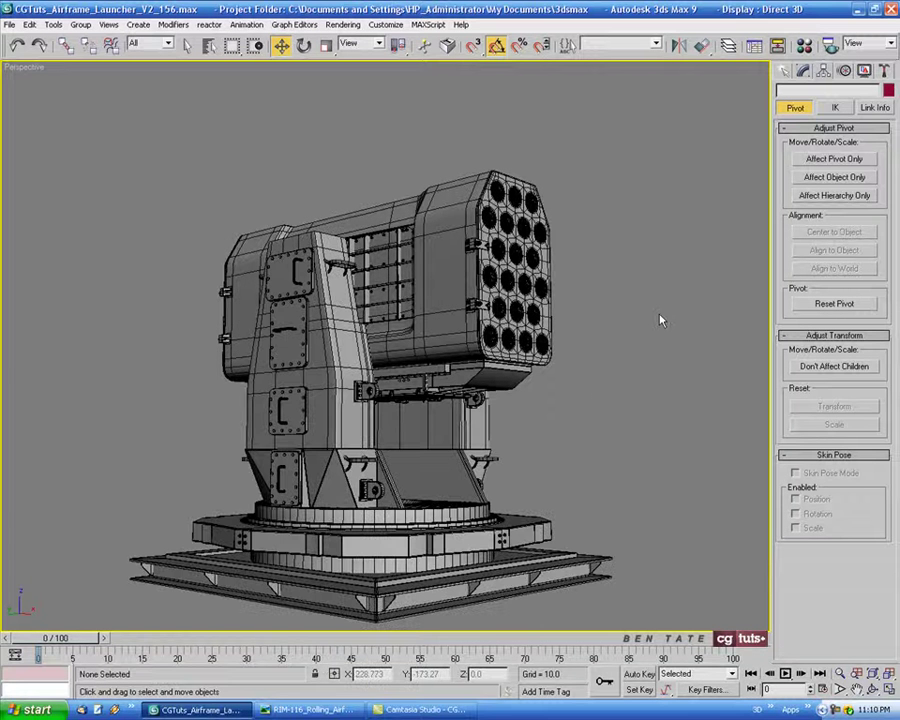
alt+middle_drag(636, 368, 639, 326)
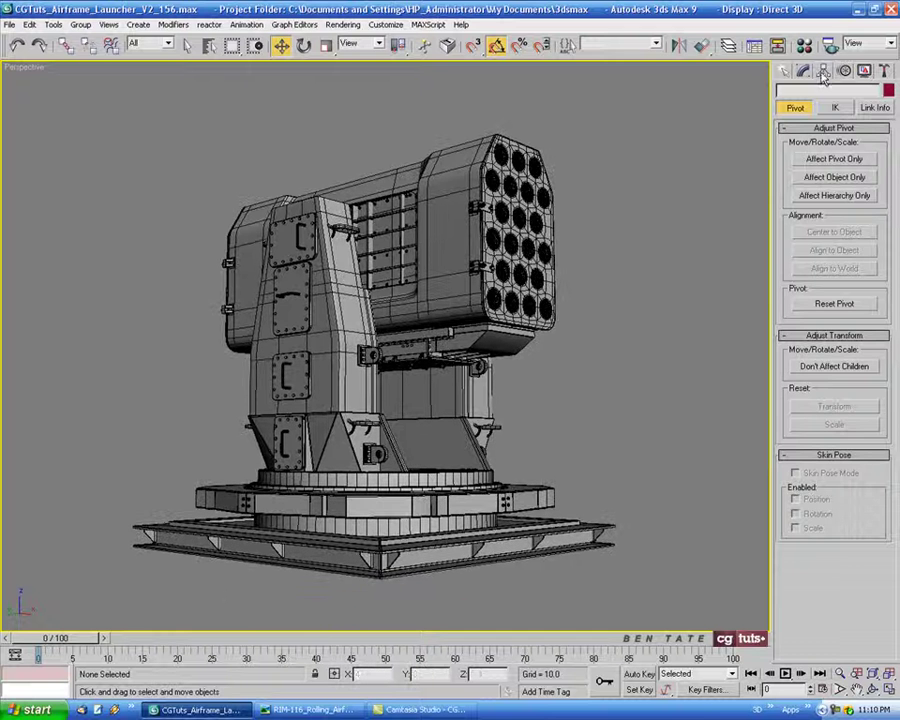
click(864, 72)
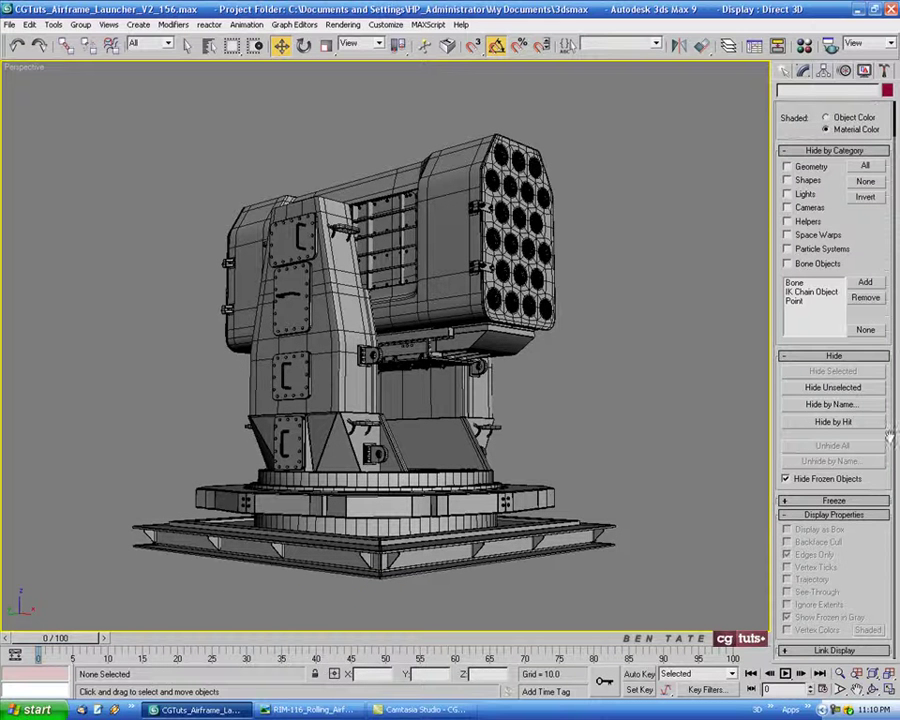
click(840, 500)
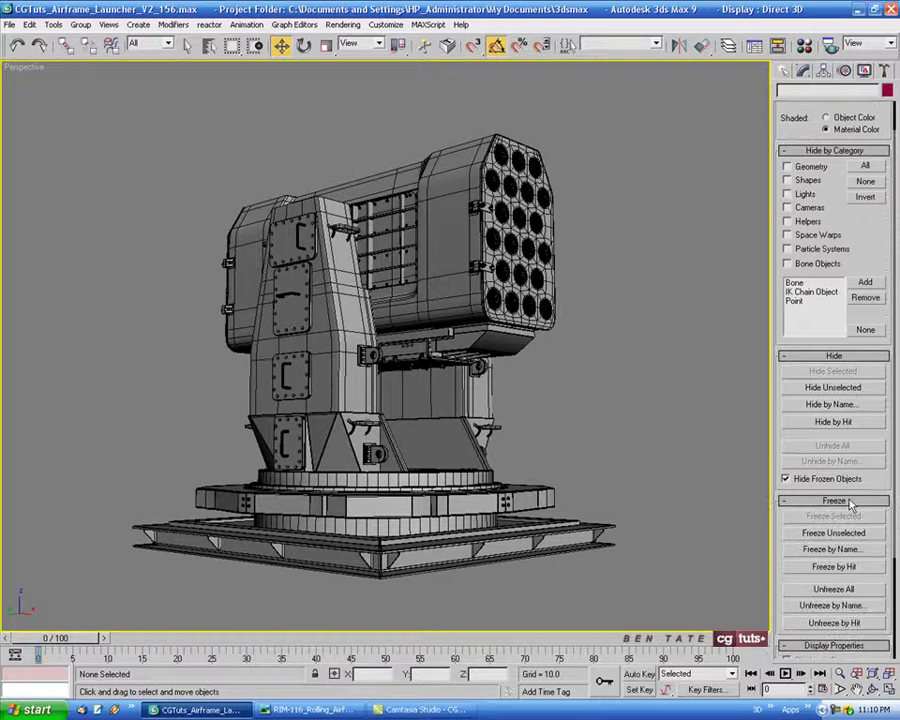
click(833, 589)
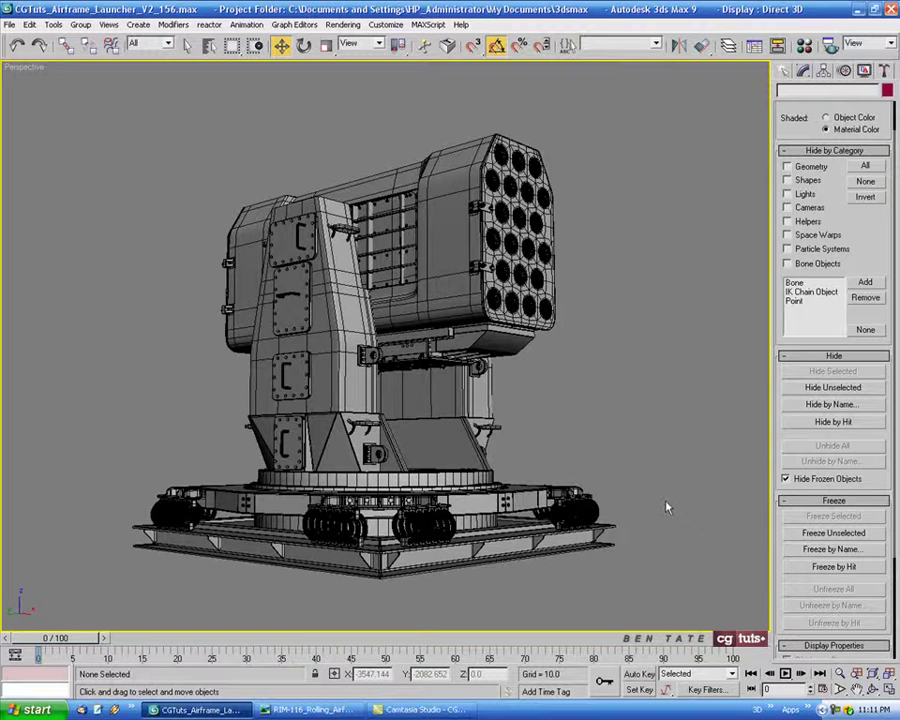
alt+middle_drag(668, 508, 670, 497)
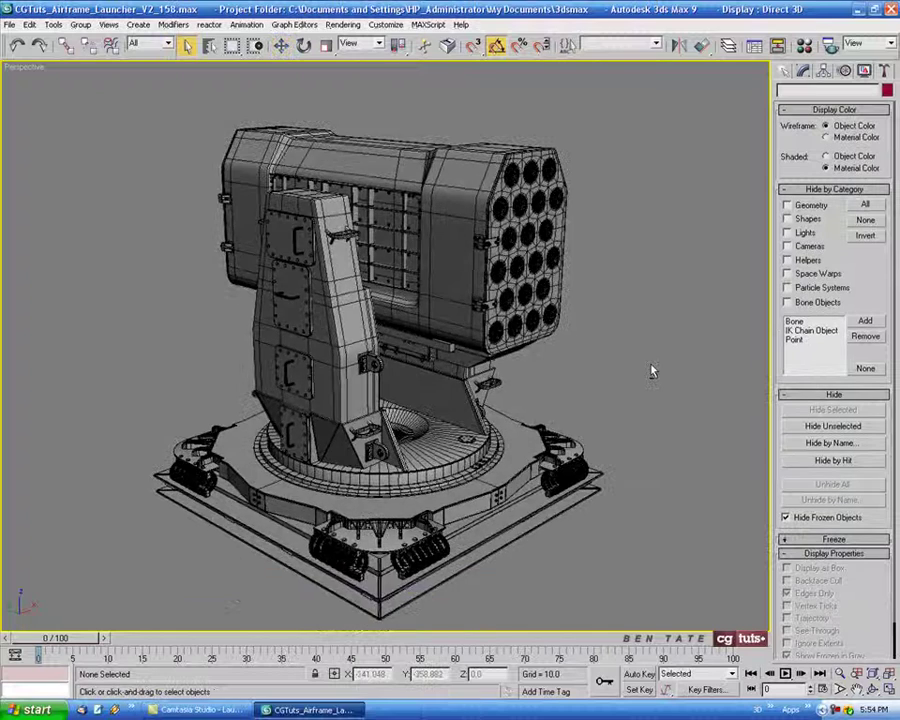
Maximize the Front viewport and save the scene
mouse_move(651, 370)
alt+middle_down()
mouse_move(641, 364)
mouse_move(683, 366)
mouse_move(668, 365)
mouse_move(664, 392)
mouse_move(629, 378)
mouse_move(645, 435)
mouse_move(605, 412)
alt+middle_up()
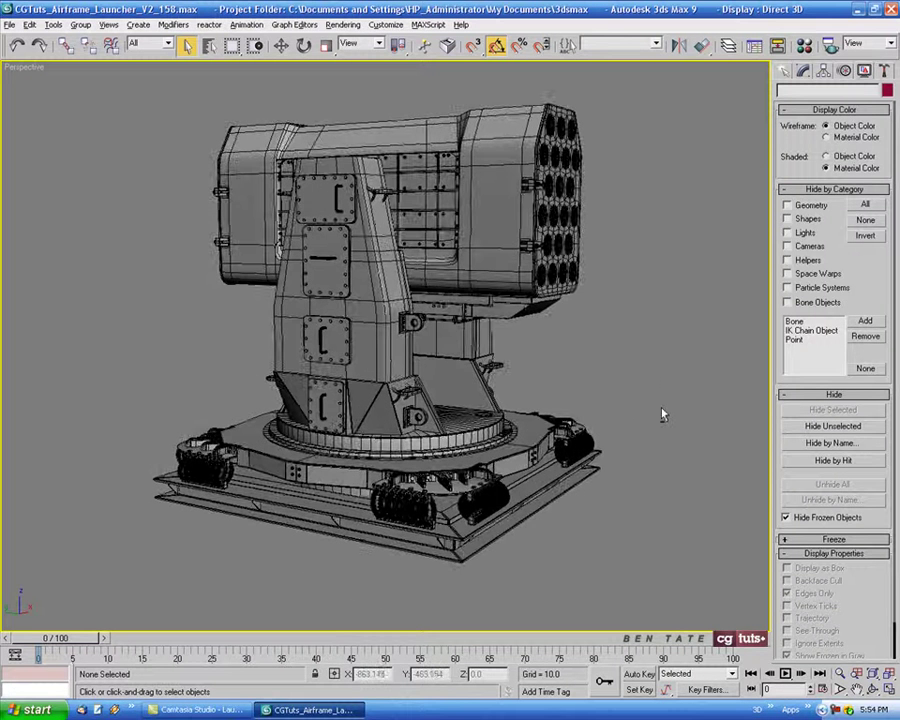
mouse_move(520, 237)
alt+middle_down()
mouse_move(653, 376)
mouse_move(622, 397)
mouse_move(615, 375)
alt+middle_up()
key(alt+w)
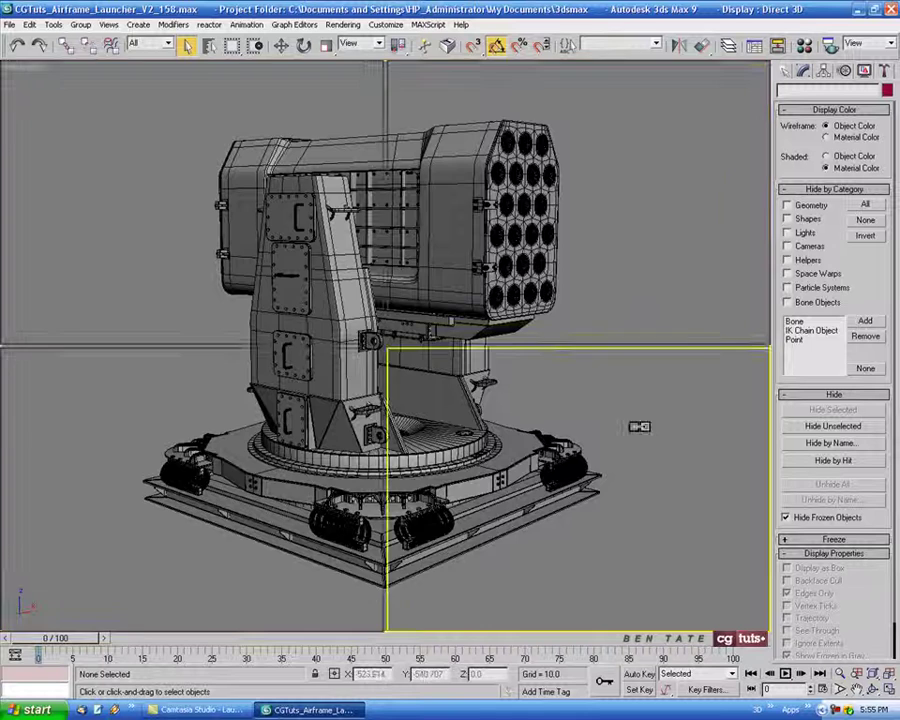
click(622, 307)
key(alt+w)
scroll(437, 216, up, 2)
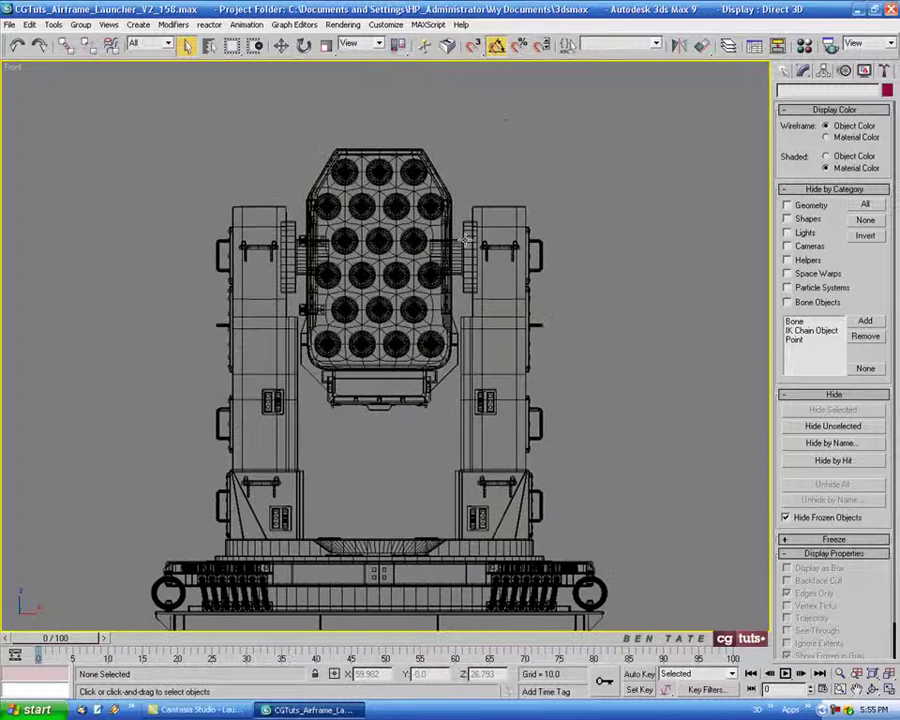
scroll(413, 186, up, 2)
scroll(413, 186, up, 2)
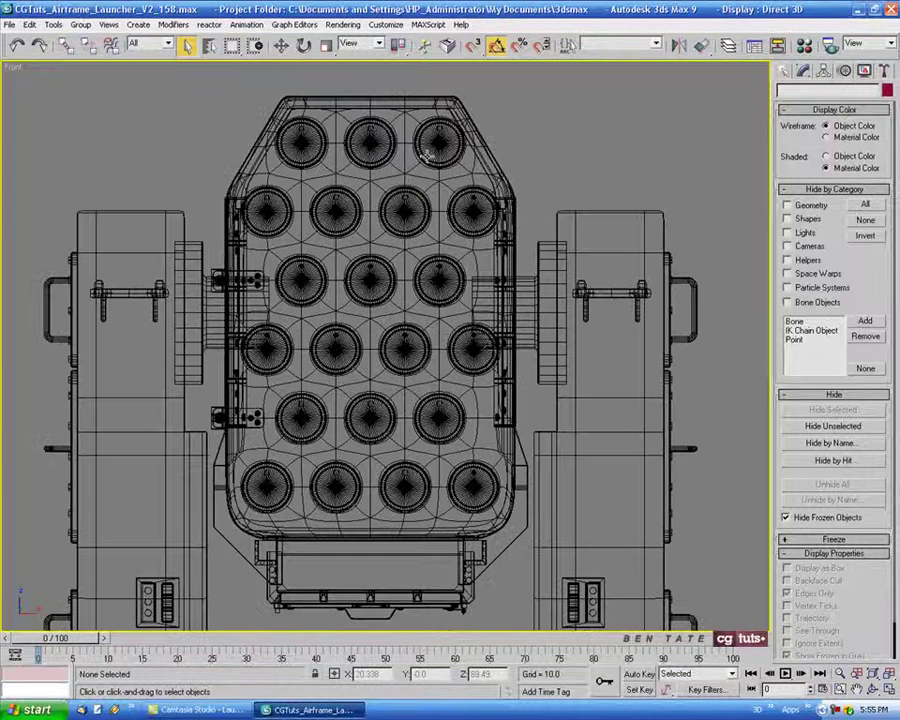
scroll(242, 91, down, 2)
key(ctrl+s)
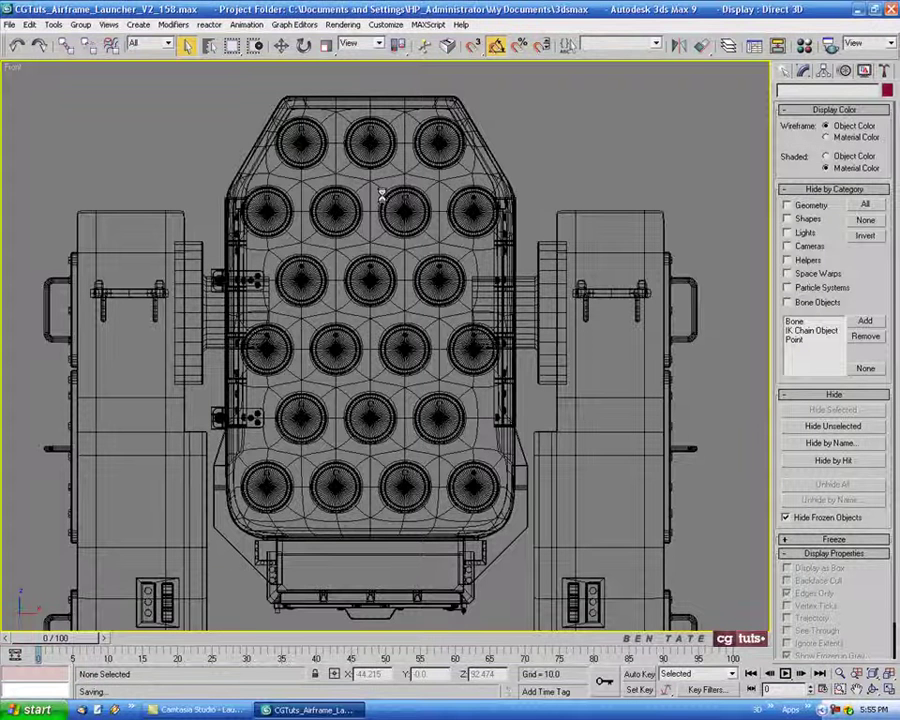
Window-select all 181 barrel pod parts between the two legs
scroll(380, 197, down, 1)
scroll(338, 201, down, 1)
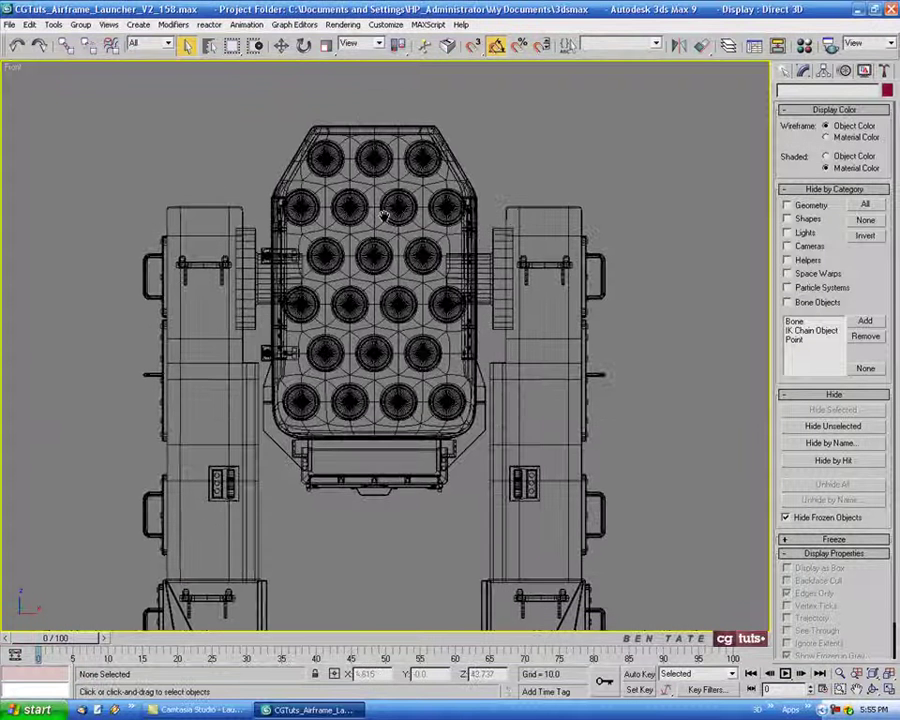
drag(258, 102, 482, 501)
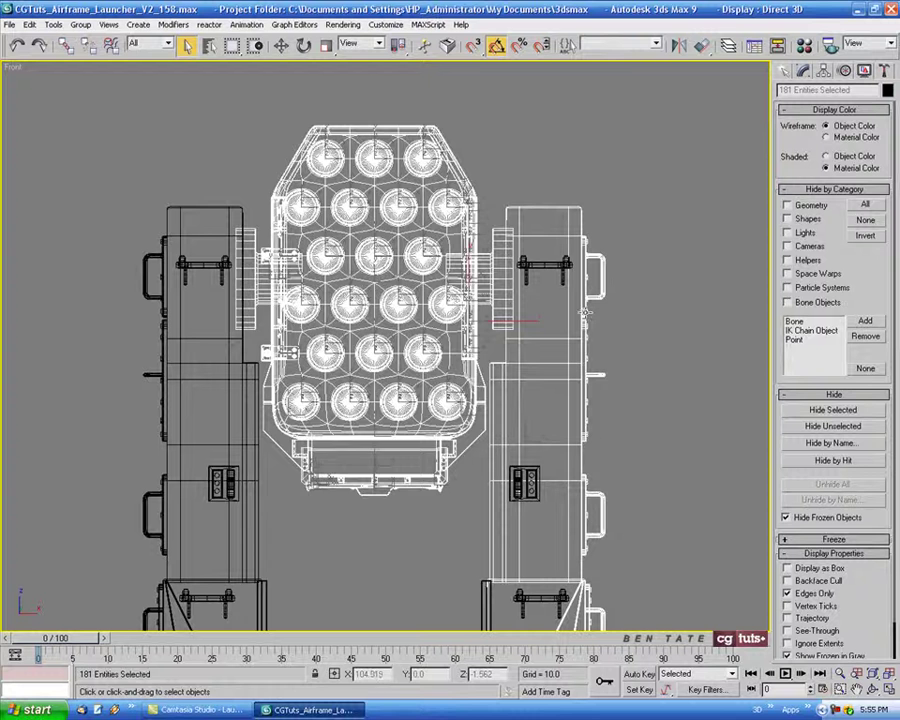
Ungroup the right leg group Leg02
click(585, 314)
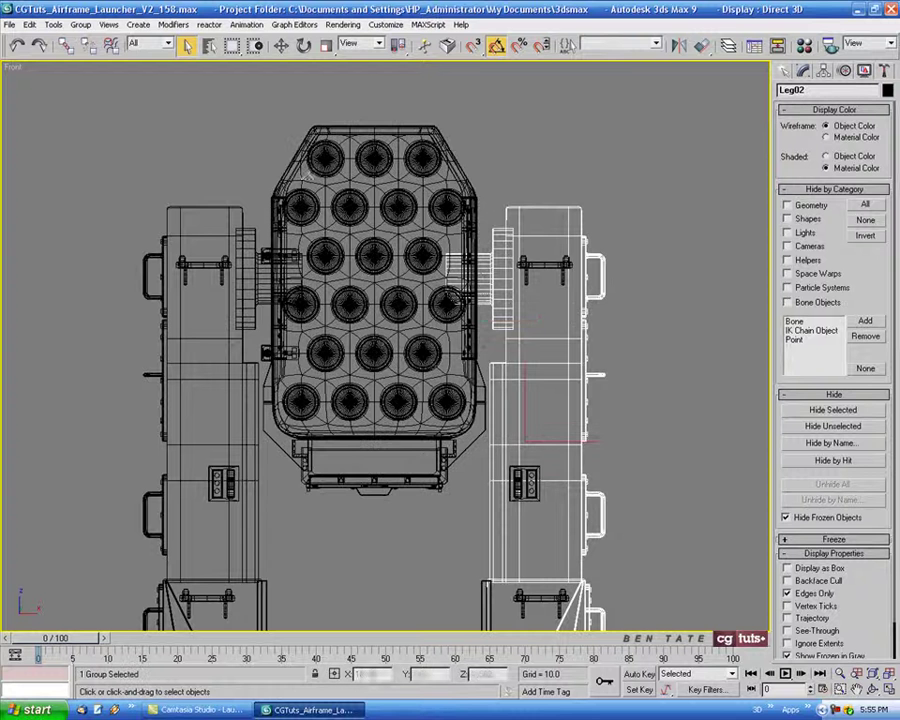
click(78, 25)
click(72, 53)
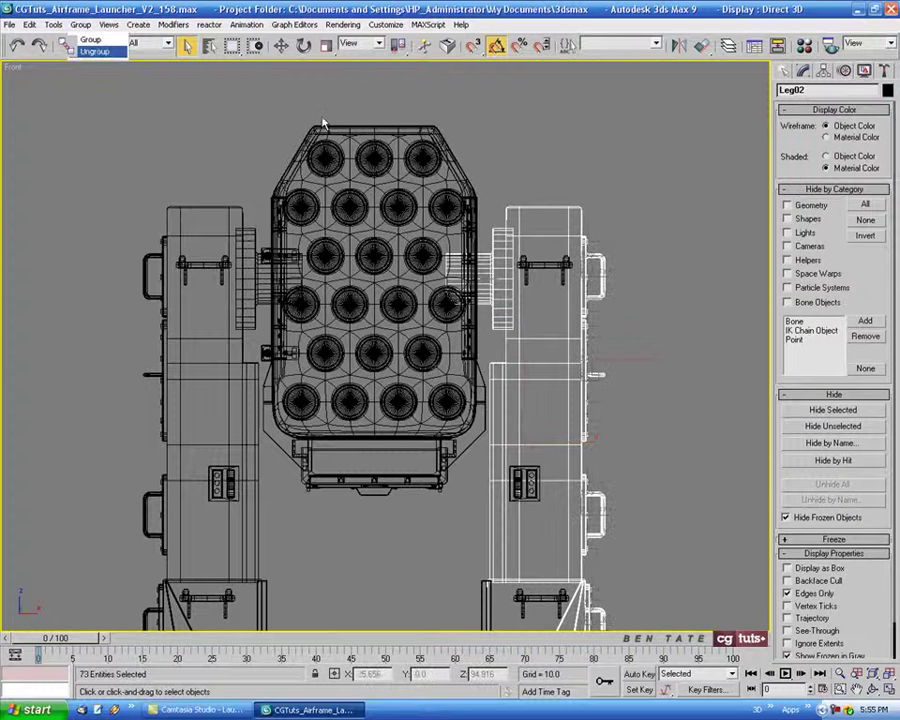
Reselect the barrel pod parts and group them as 'Barrel'
click(277, 110)
mouse_move(268, 82)
mouse_down()
mouse_move(479, 518)
mouse_move(490, 519)
mouse_up()
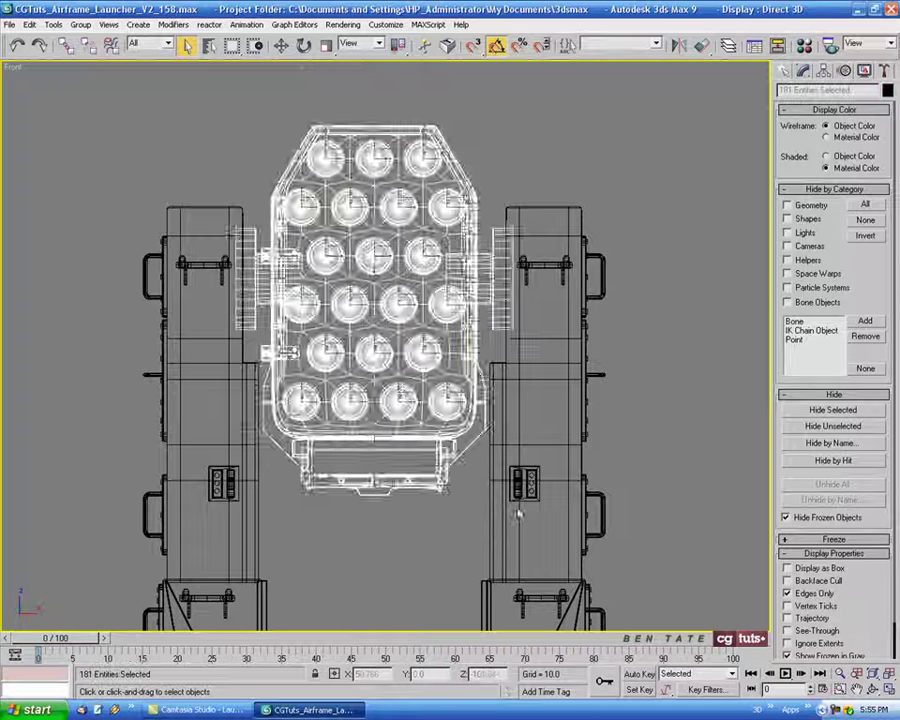
key(alt+w)
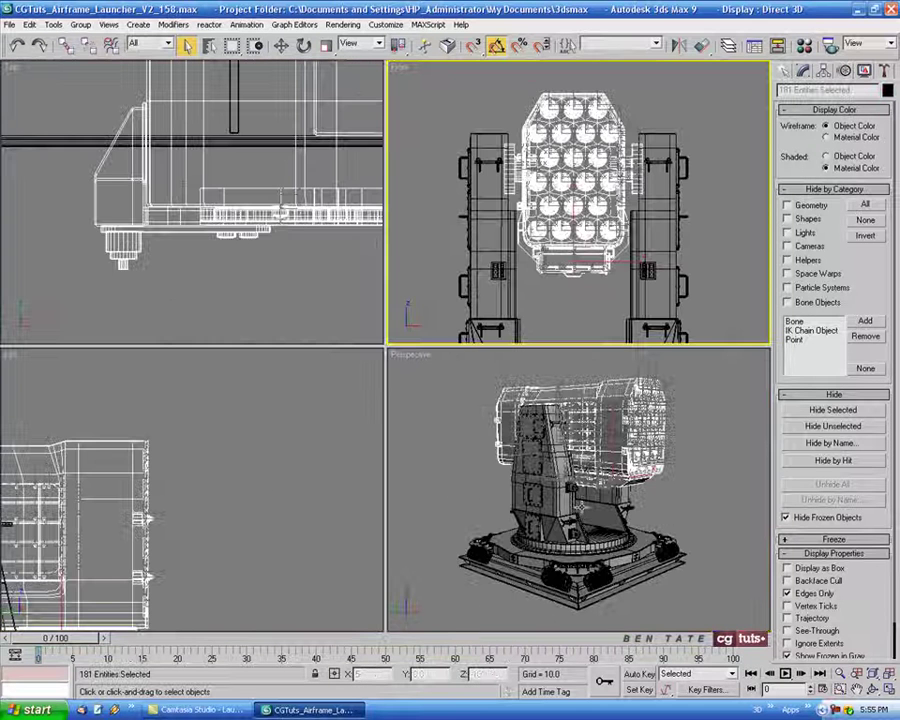
click(80, 24)
click(90, 36)
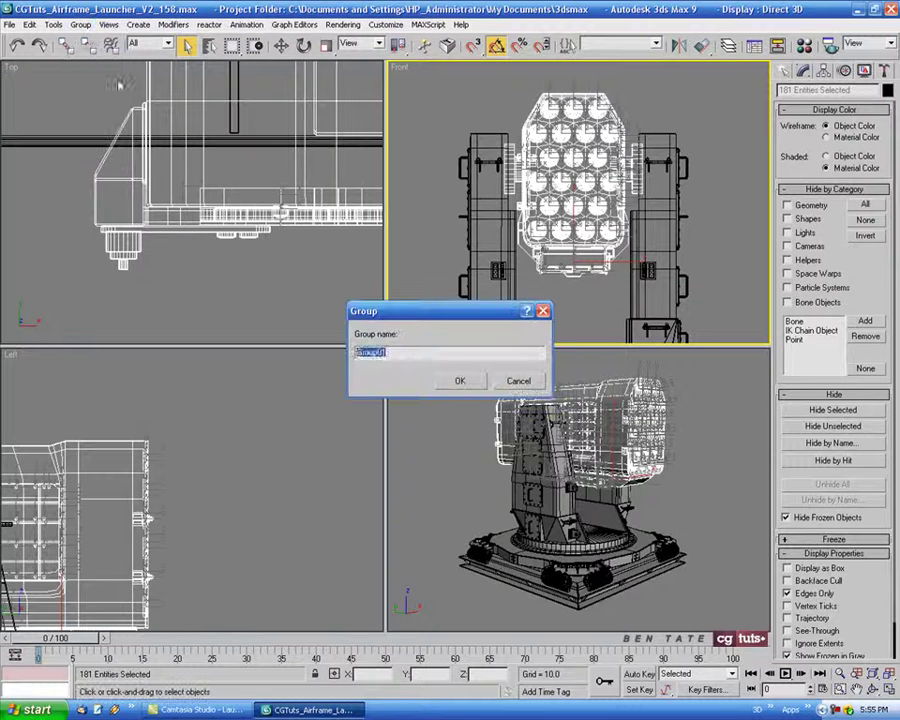
text(Barrel)
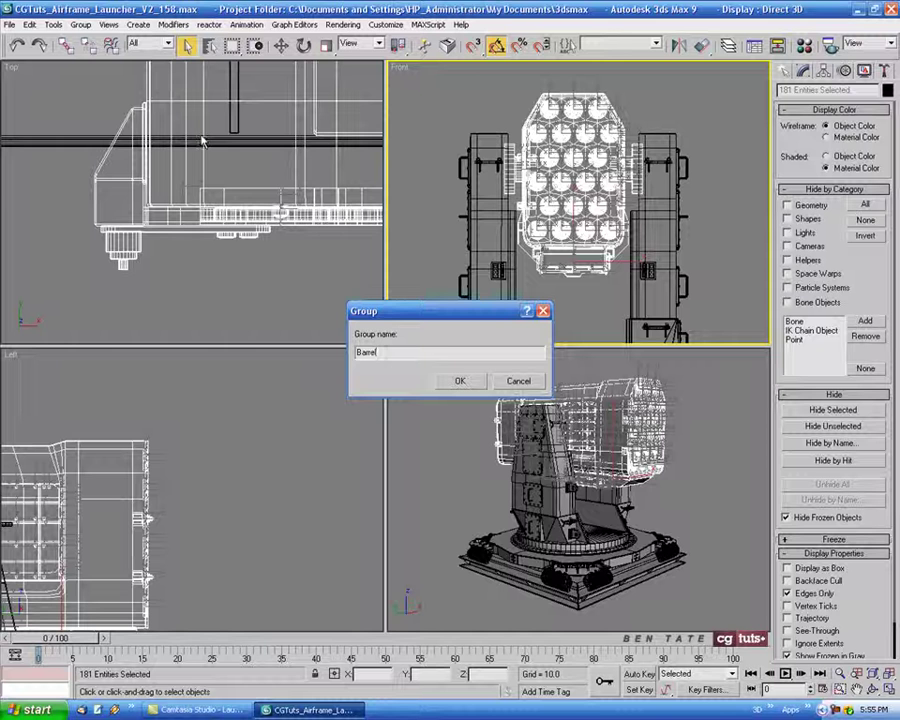
click(460, 380)
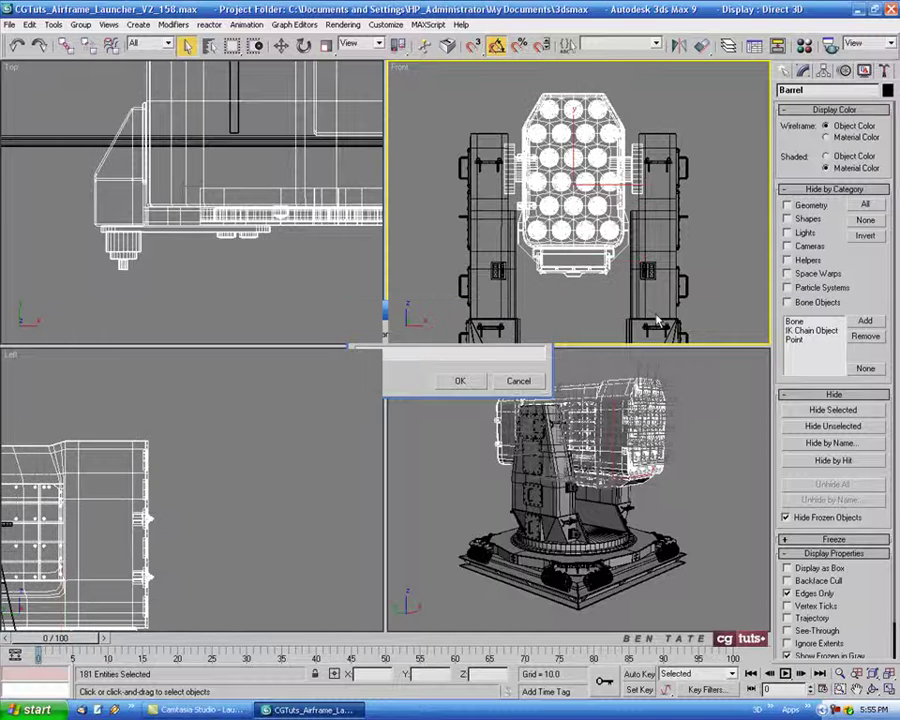
Hide the Barrel group so only the legs remain
key(alt+w)
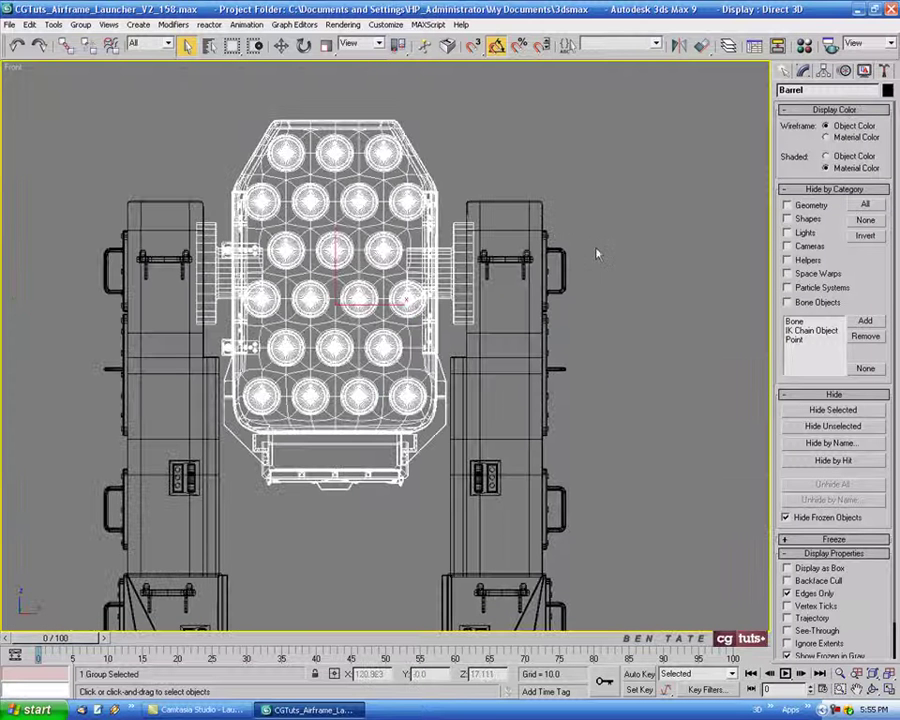
right_click(597, 254)
click(635, 189)
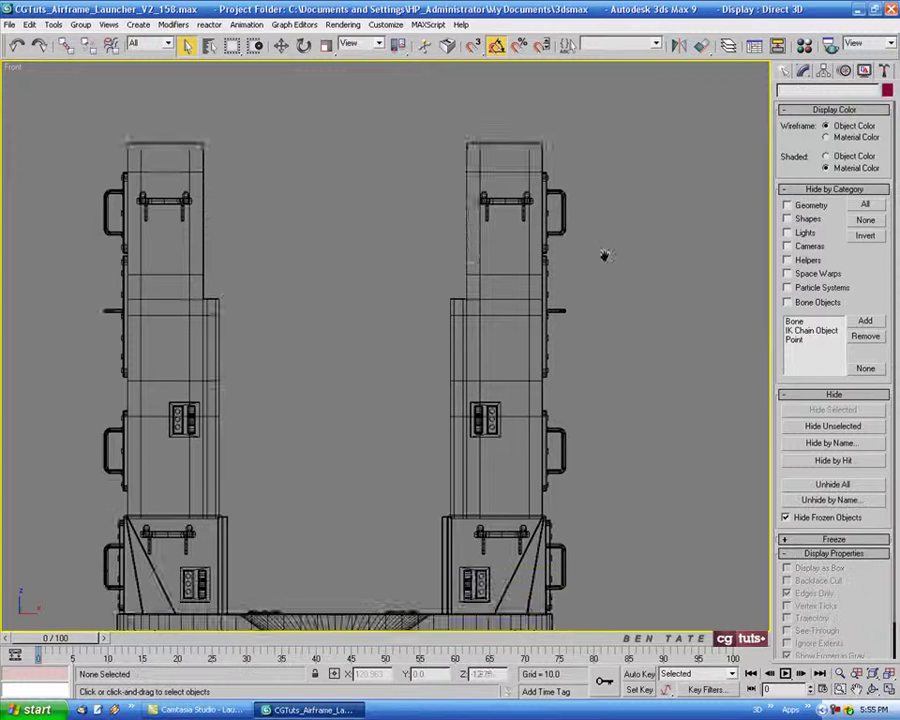
Select all the parts of both legs in the Front view
scroll(605, 255, down, 3)
middle_drag(609, 257, 583, 261)
drag(216, 124, 306, 205)
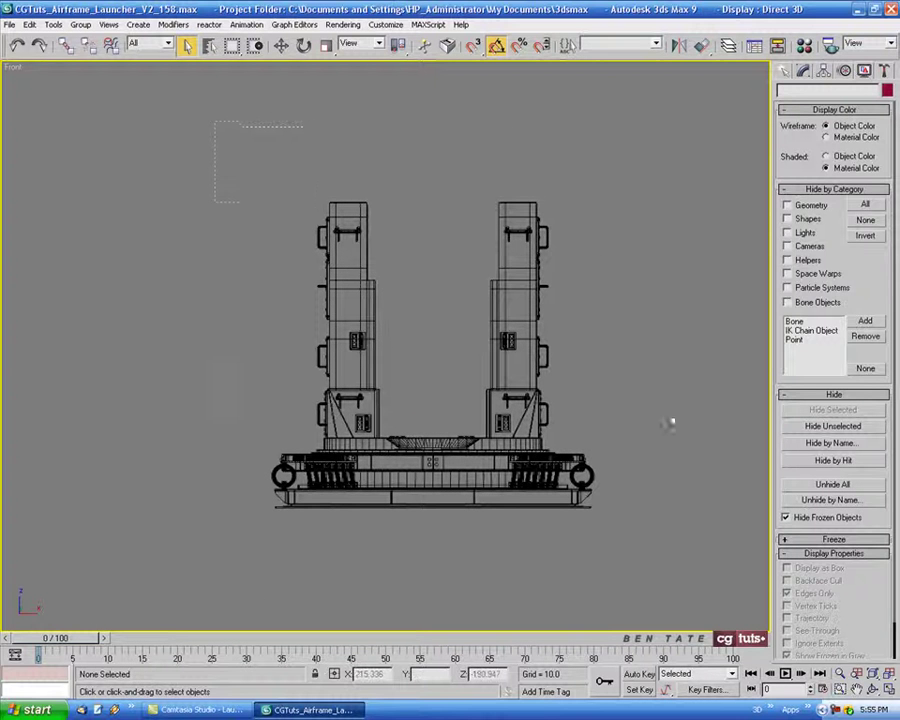
drag(668, 448, 670, 450)
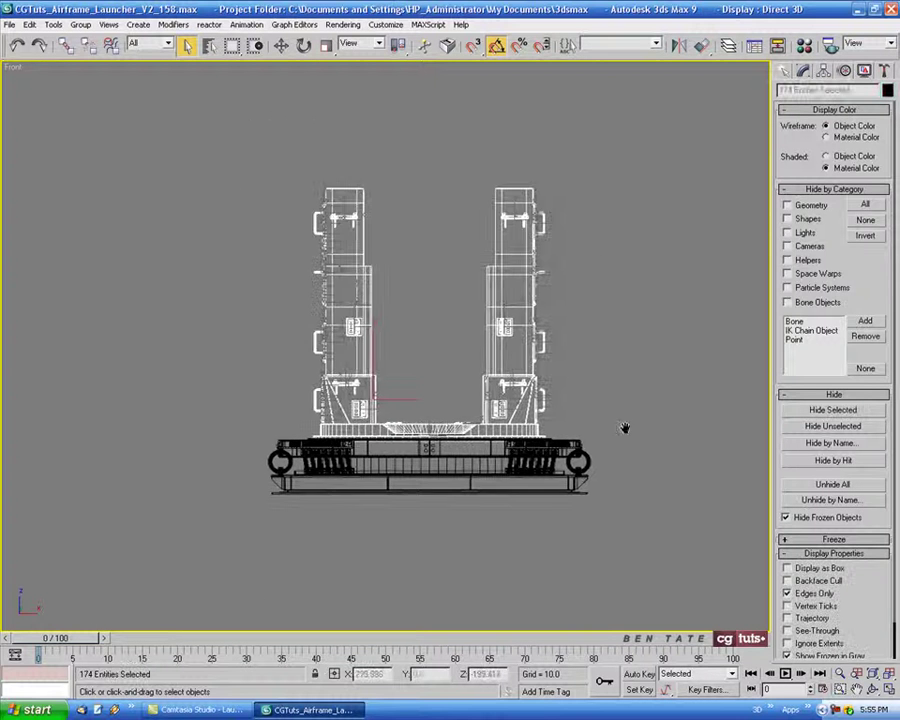
scroll(626, 422, up, 5)
drag(174, 391, 693, 452)
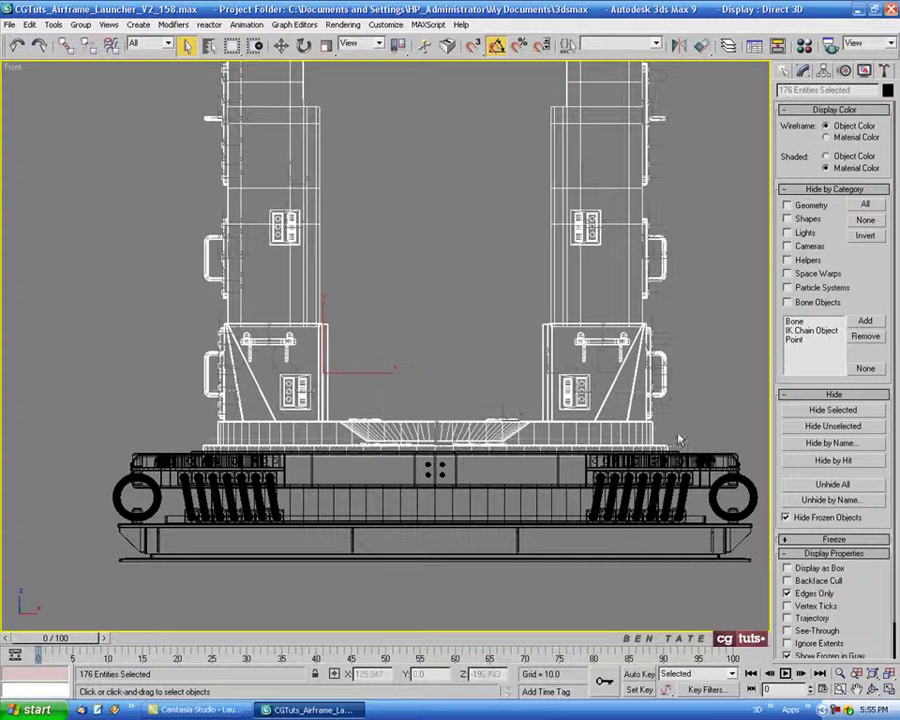
Group the 176 selected leg parts into a group named 'Legs'
key(alt+w)
right_click(651, 589)
key(alt+w)
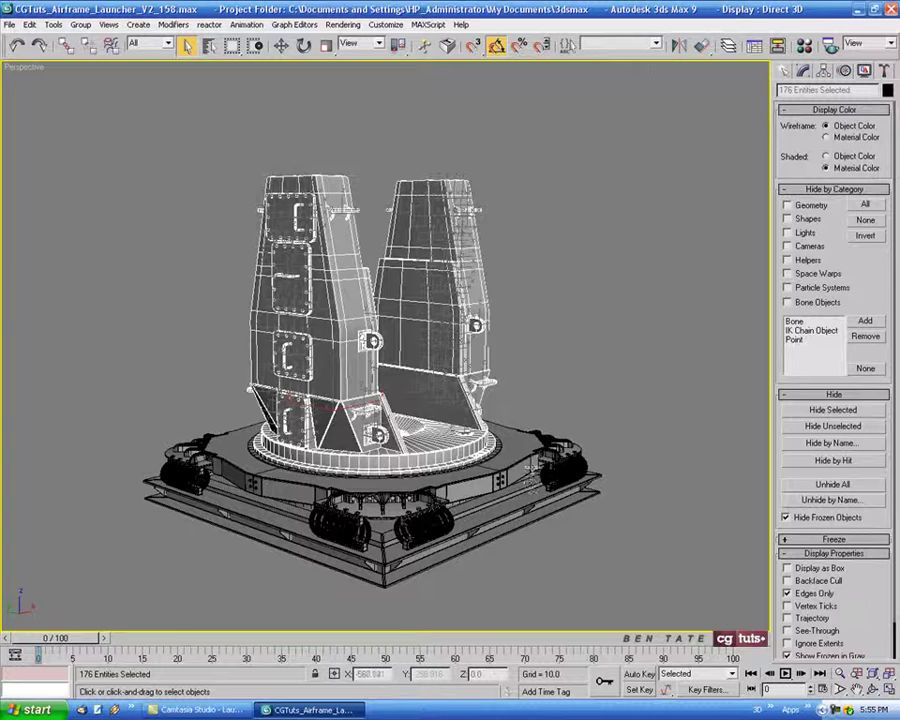
scroll(370, 342, up, 6)
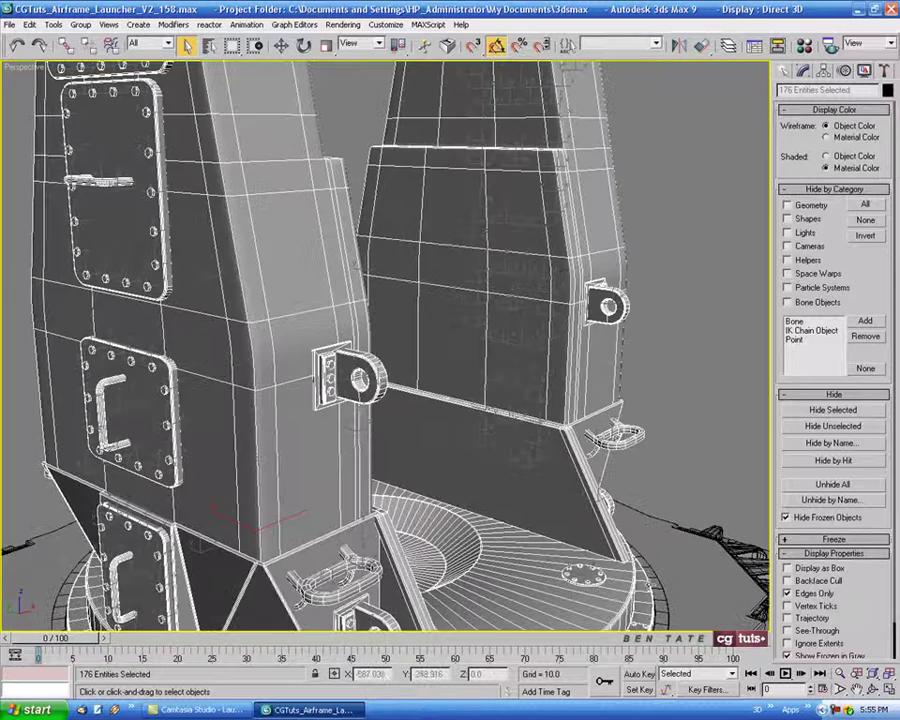
scroll(380, 340, down, 3)
scroll(380, 340, down, 2)
scroll(380, 340, down, 1)
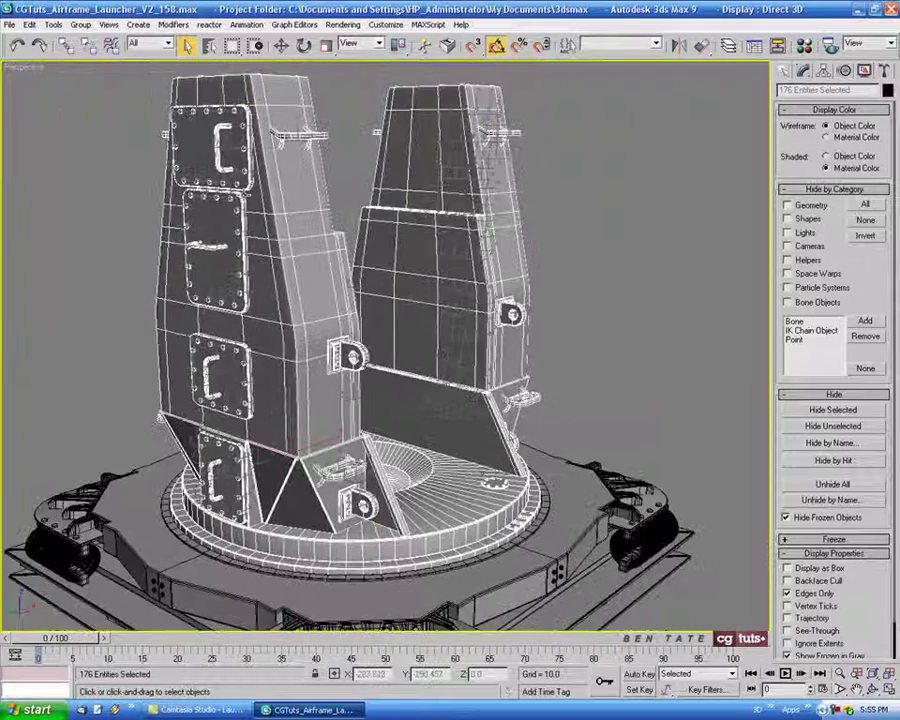
click(80, 24)
click(76, 32)
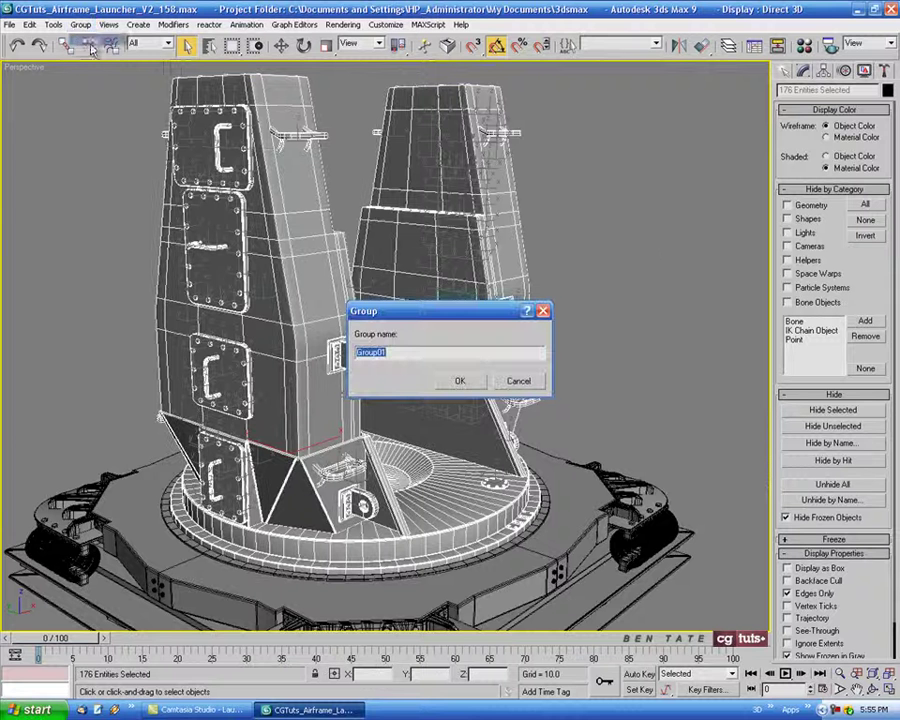
text(Legs)
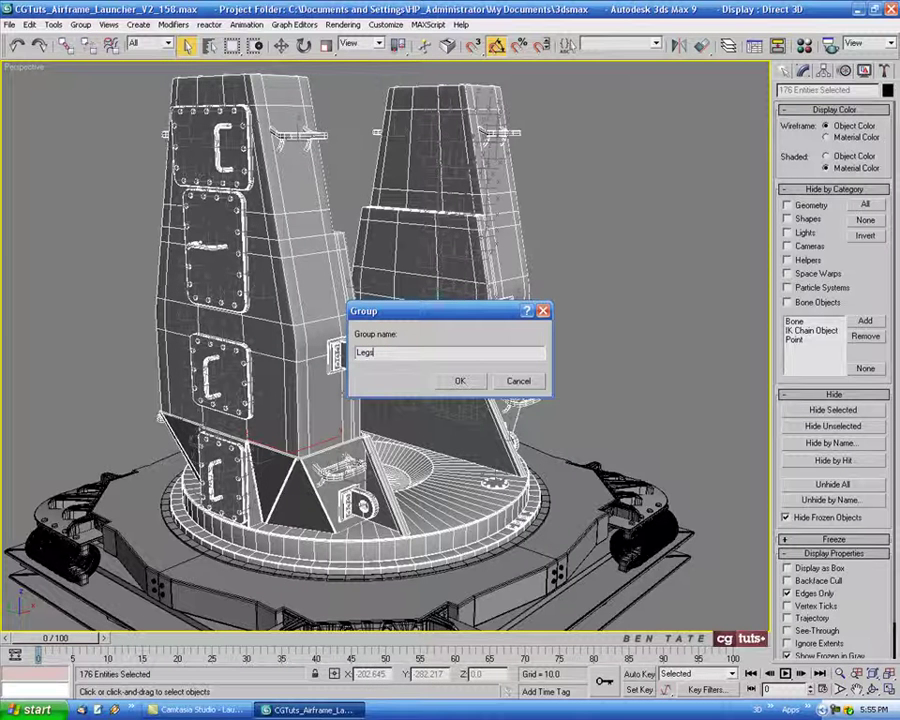
key(Return)
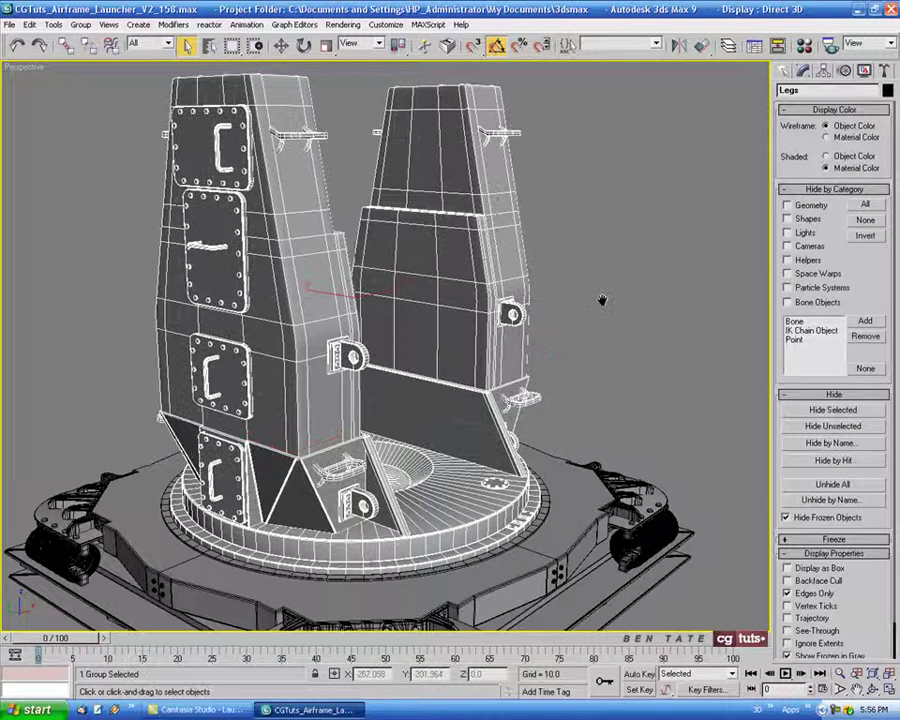
scroll(602, 300, down, 4)
scroll(600, 298, down, 1)
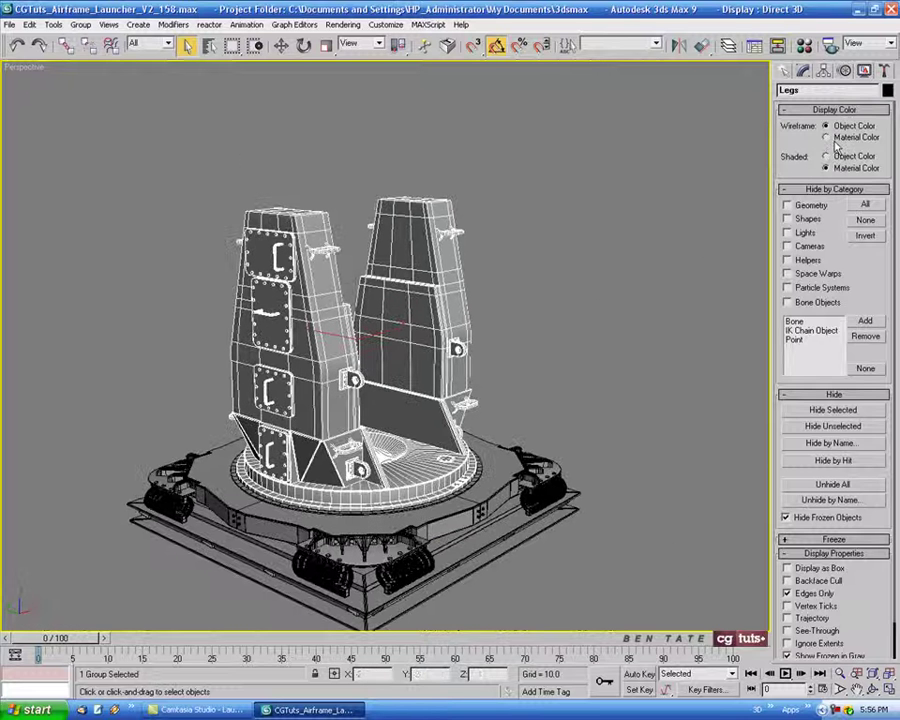
Bring the hidden Barrel pod back into view between the legs
click(823, 70)
click(835, 160)
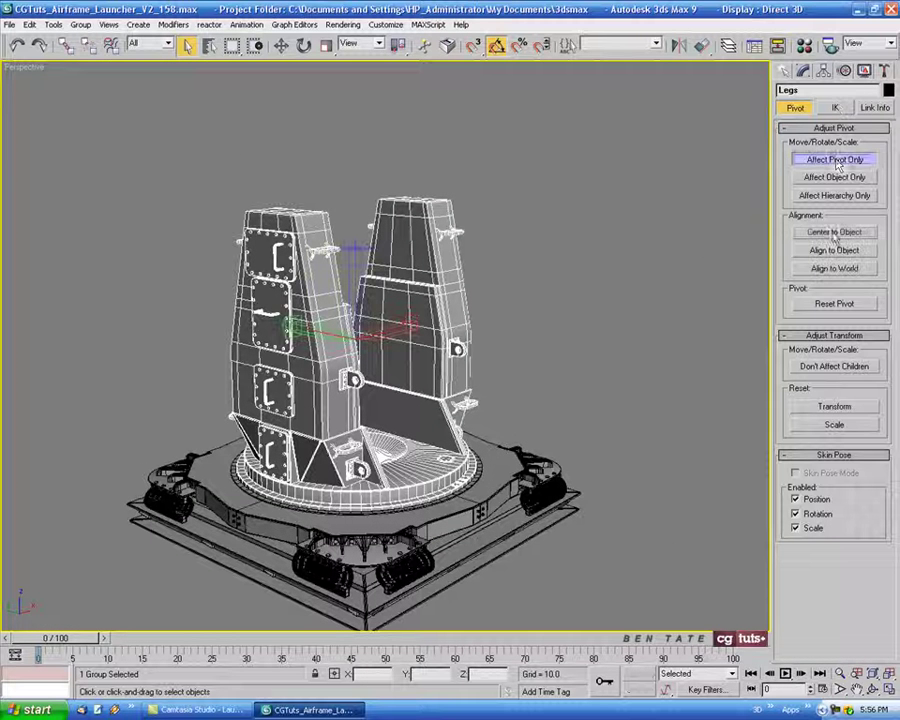
click(835, 160)
middle_drag(620, 211, 619, 213)
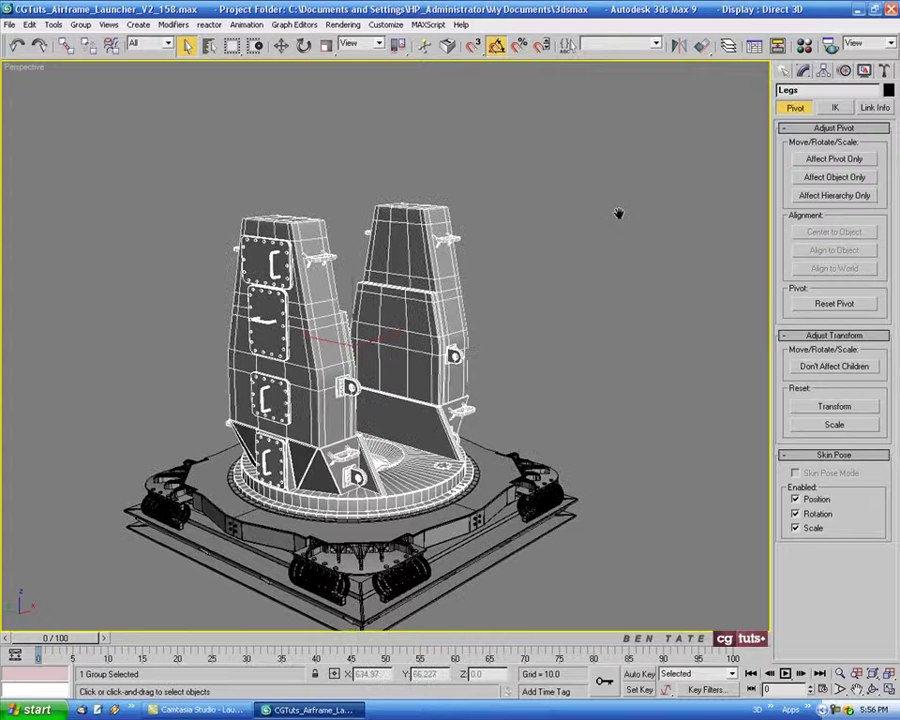
right_click(619, 212)
click(658, 173)
key(ctrl+z)
key(ctrl+z)
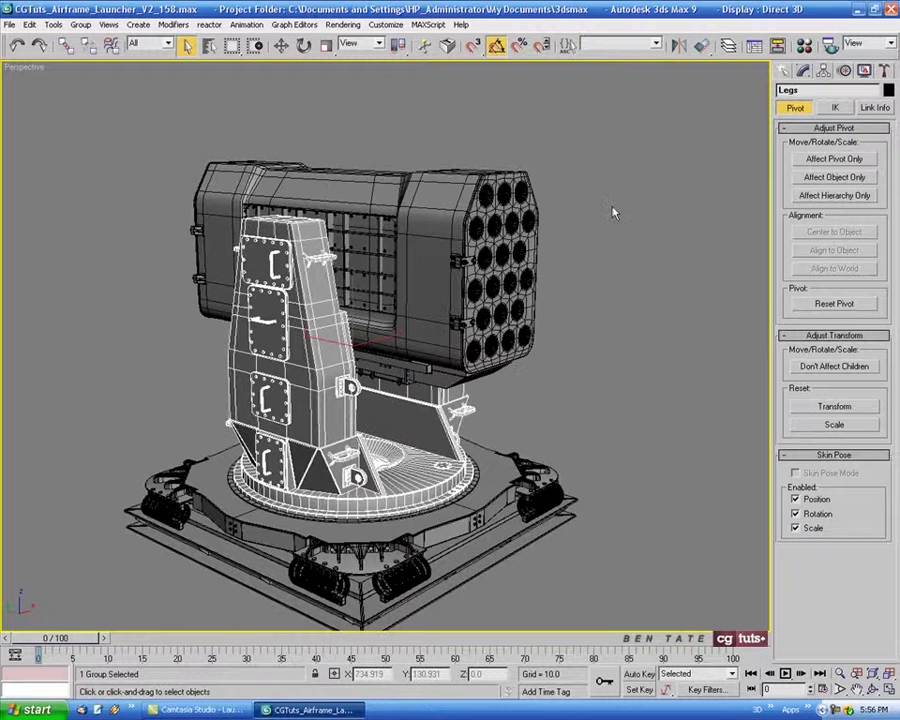
Select the Barrel group and turn on Affect Pivot Only
click(548, 232)
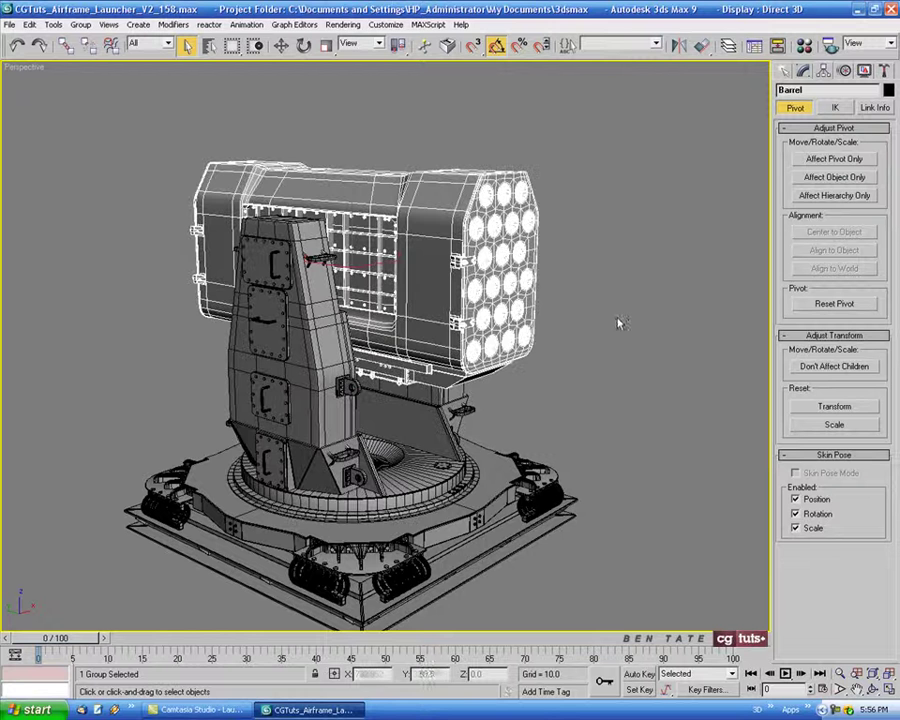
click(826, 162)
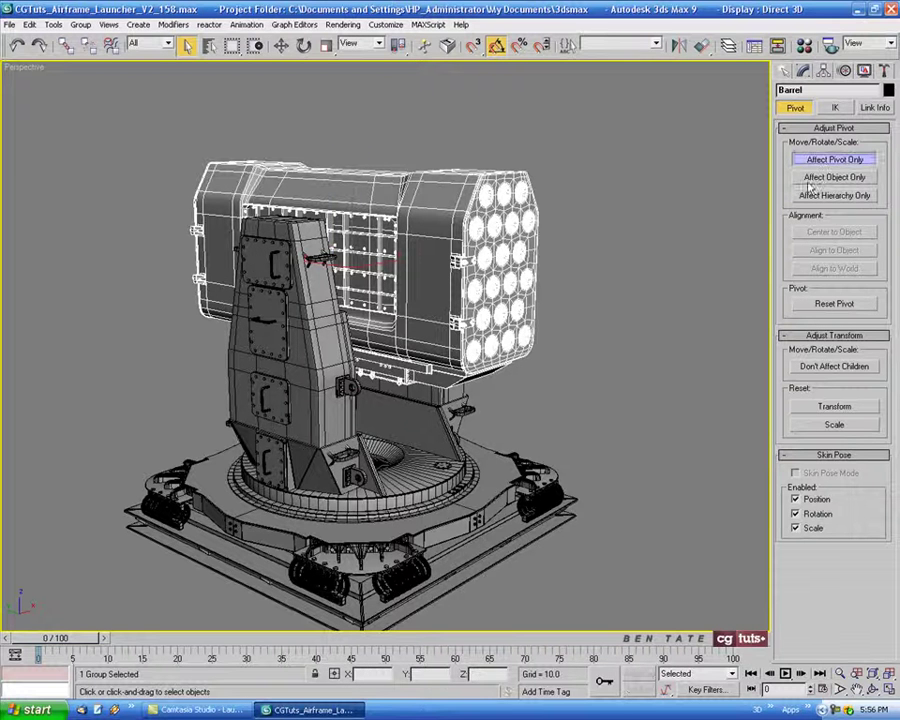
alt+middle_drag(653, 297, 683, 267)
key(alt+w)
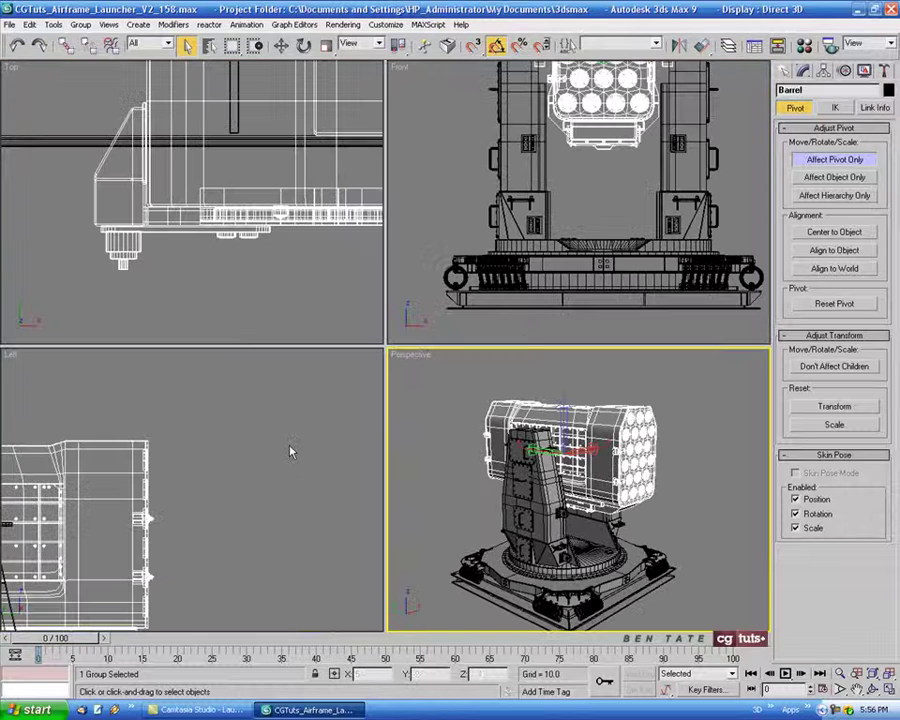
In the Left view, move the Barrel pivot to the hinge hub (Y -0.015, Z 15.253)
middle_drag(291, 450, 367, 434)
key(alt+w)
scroll(366, 431, down, 3)
scroll(418, 394, down, 2)
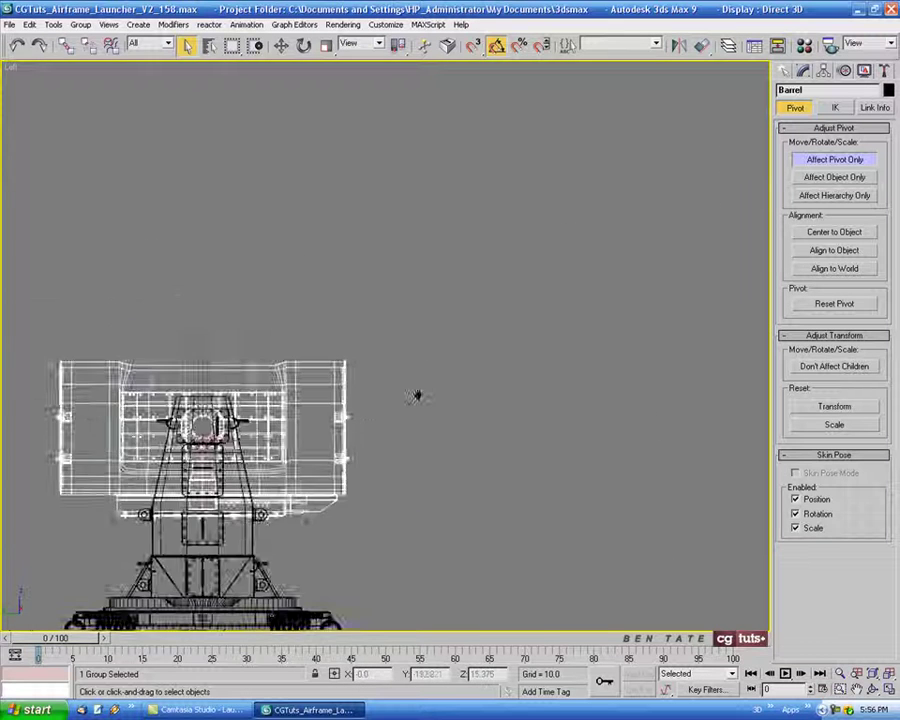
middle_drag(418, 394, 518, 334)
scroll(211, 338, up, 5)
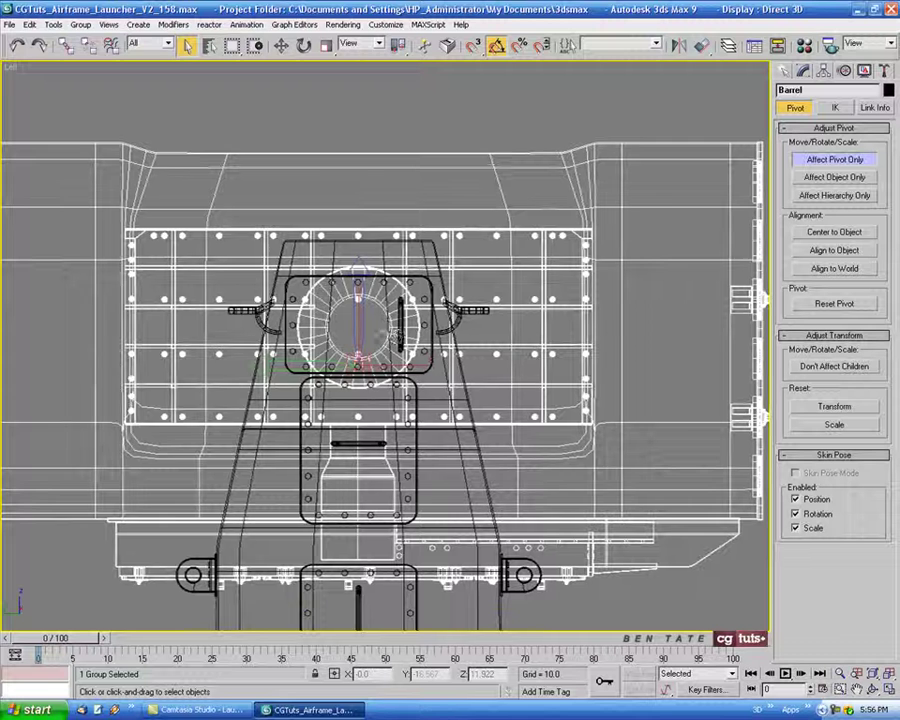
scroll(393, 330, up, 3)
key(w)
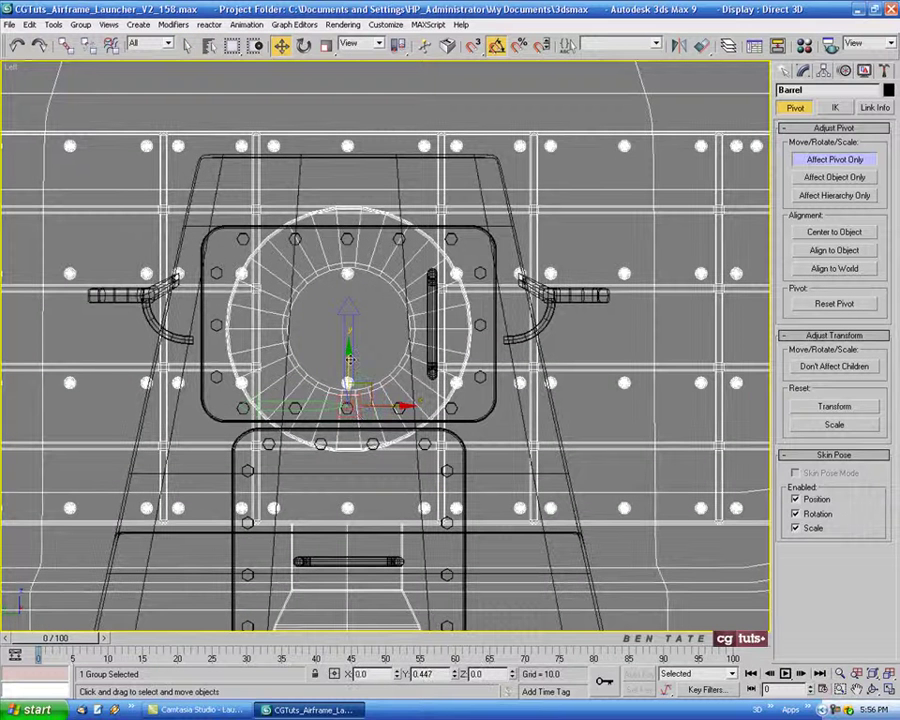
mouse_move(355, 388)
mouse_down()
mouse_move(350, 315)
mouse_move(362, 289)
mouse_up()
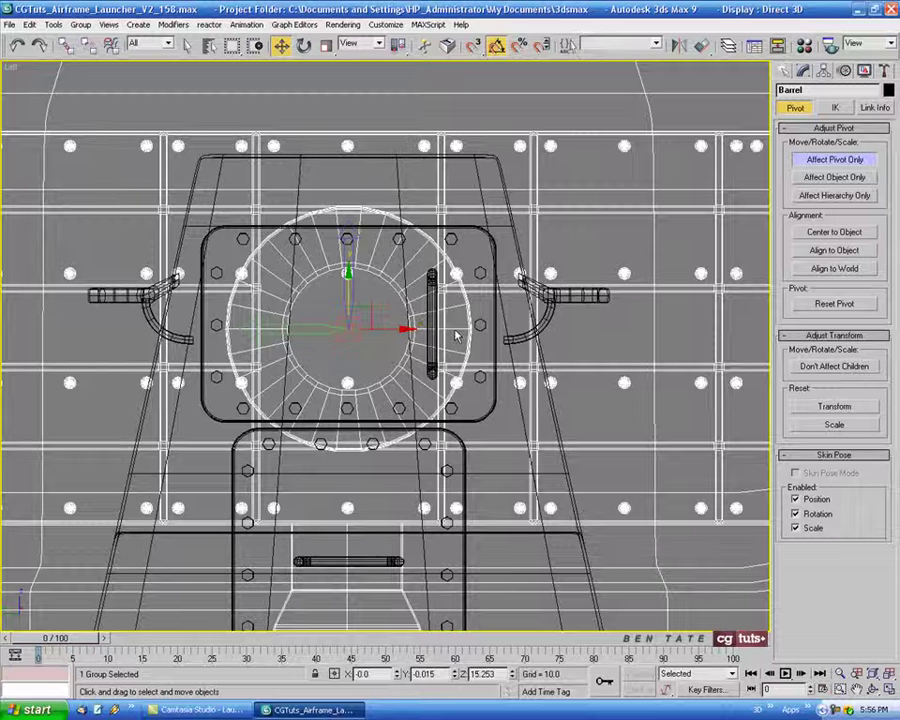
click(825, 160)
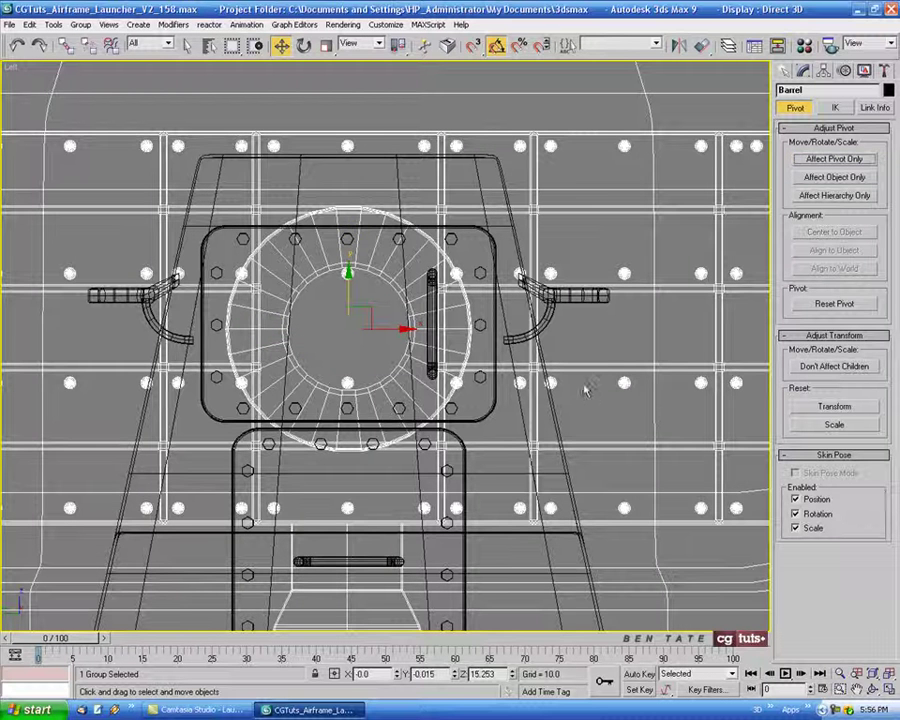
Maximize the Perspective view and orbit to check the new pivot
key(alt+w)
right_click(548, 428)
key(alt+w)
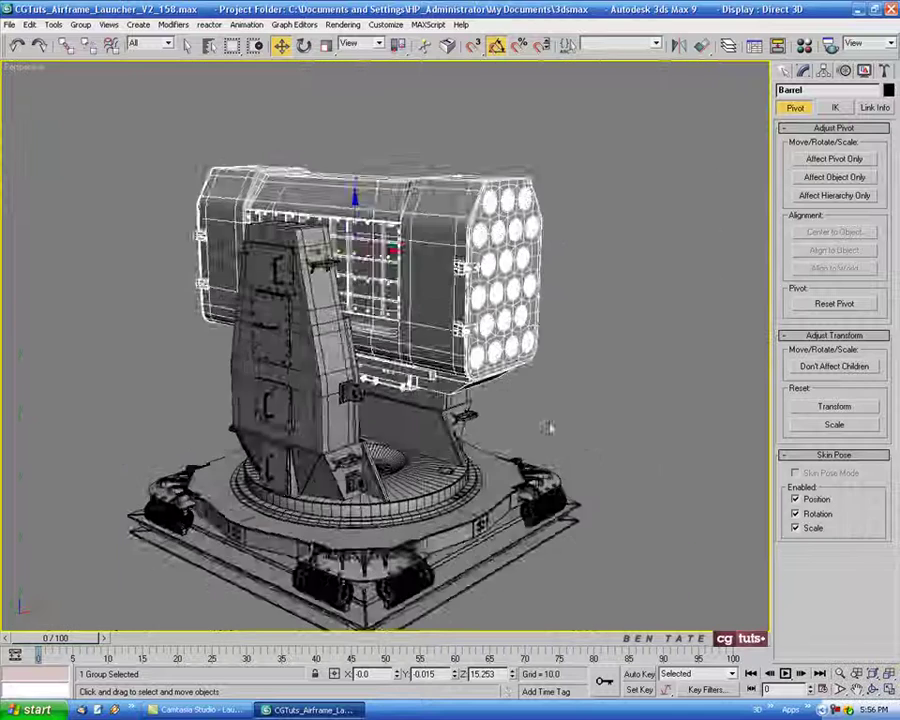
mouse_move(548, 428)
alt+middle_down()
mouse_move(534, 428)
mouse_move(560, 398)
alt+middle_up()
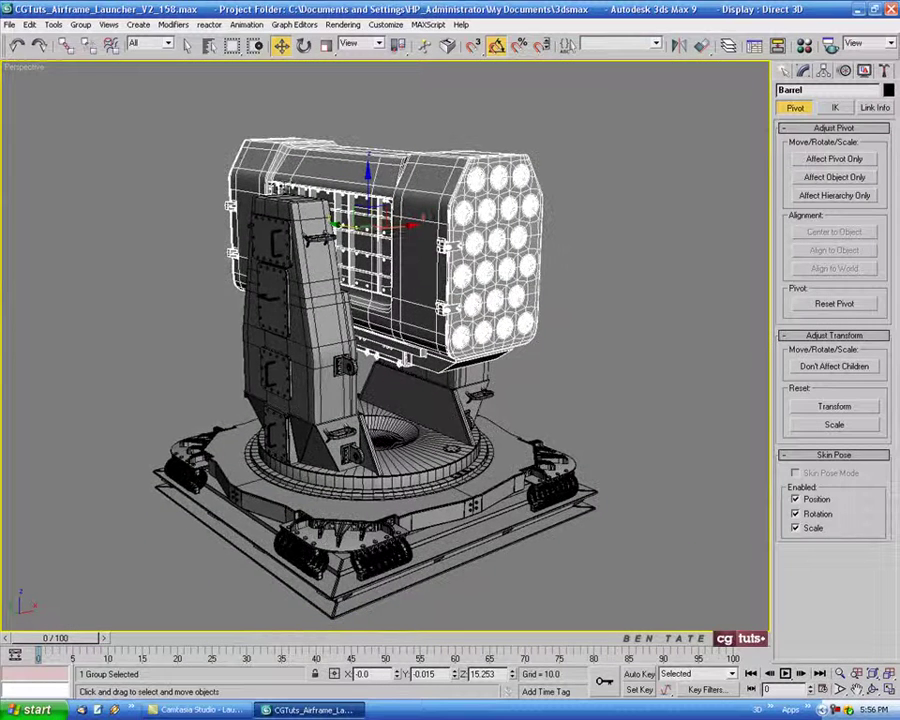
Link the Barrel group to the Legs group as its parent with Select and Link
click(65, 45)
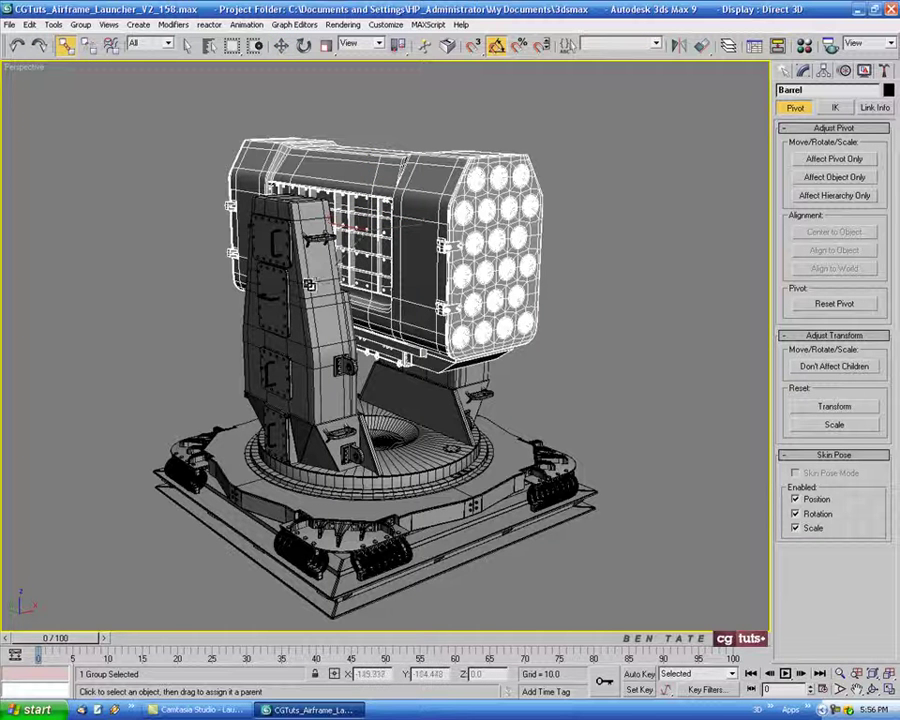
drag(210, 203, 298, 287)
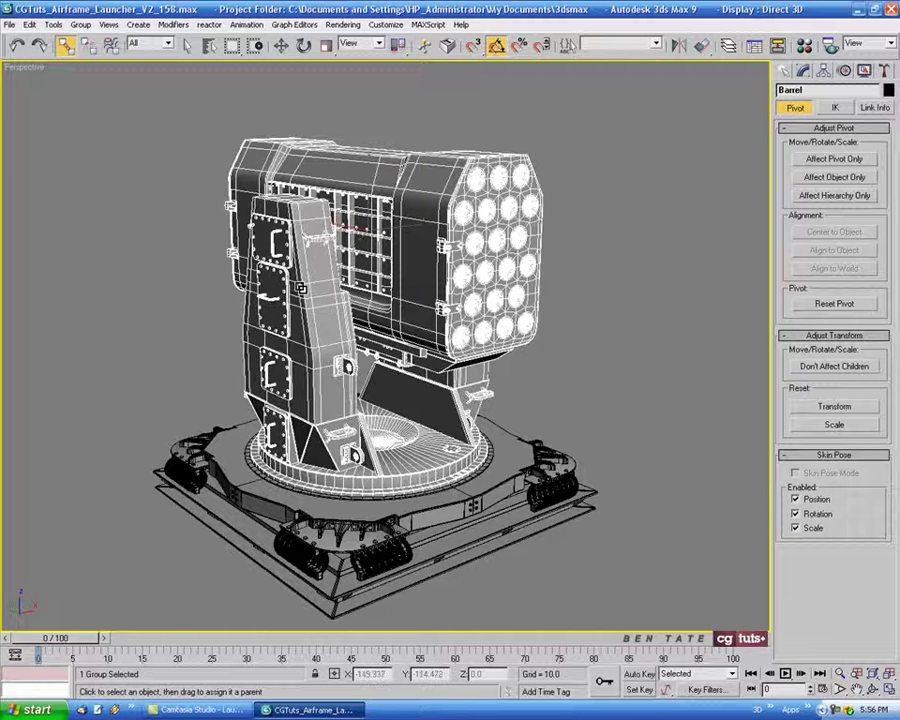
click(281, 45)
click(304, 45)
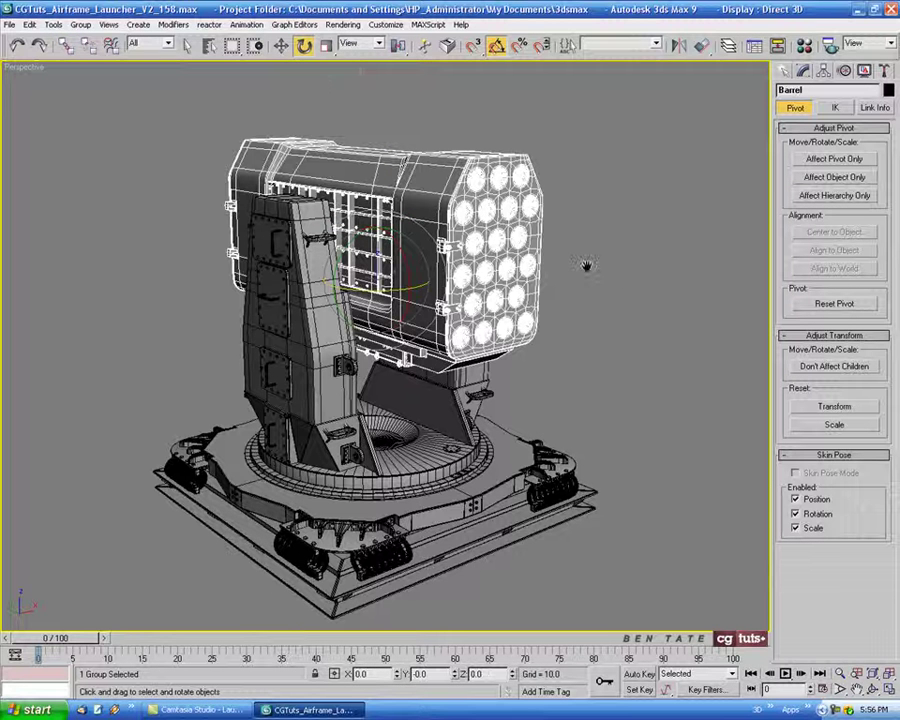
alt+middle_drag(586, 265, 590, 262)
key(alt+w)
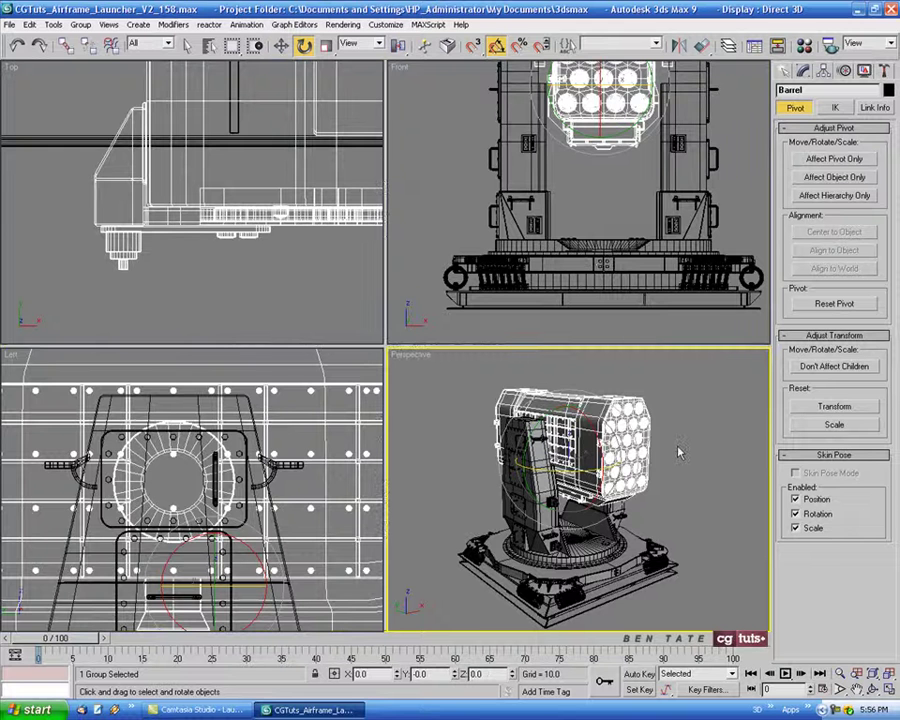
Turn off Affect Pivot Only and swing the barrel on its hinge, ending at -25 degrees X
key(alt+w)
click(834, 159)
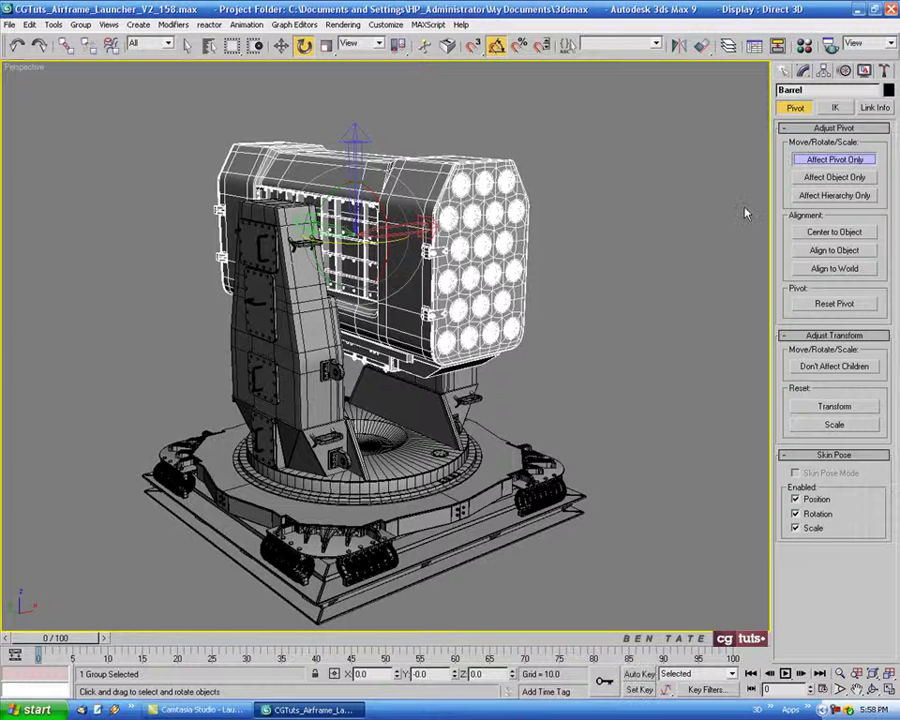
mouse_move(592, 336)
alt+middle_down()
mouse_move(615, 330)
mouse_move(612, 322)
alt+middle_up()
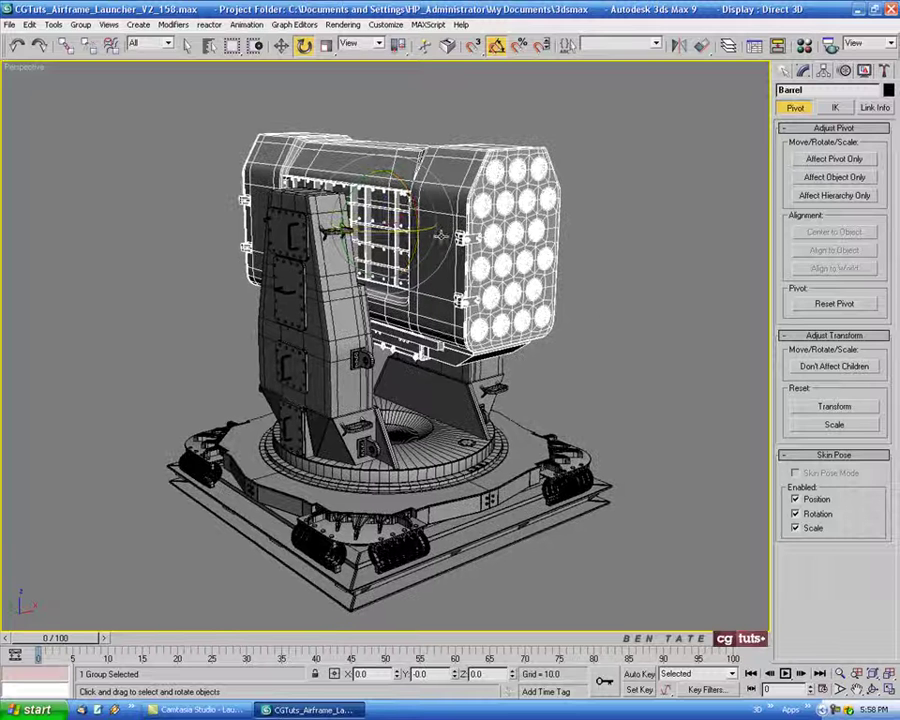
drag(290, 142, 290, 120)
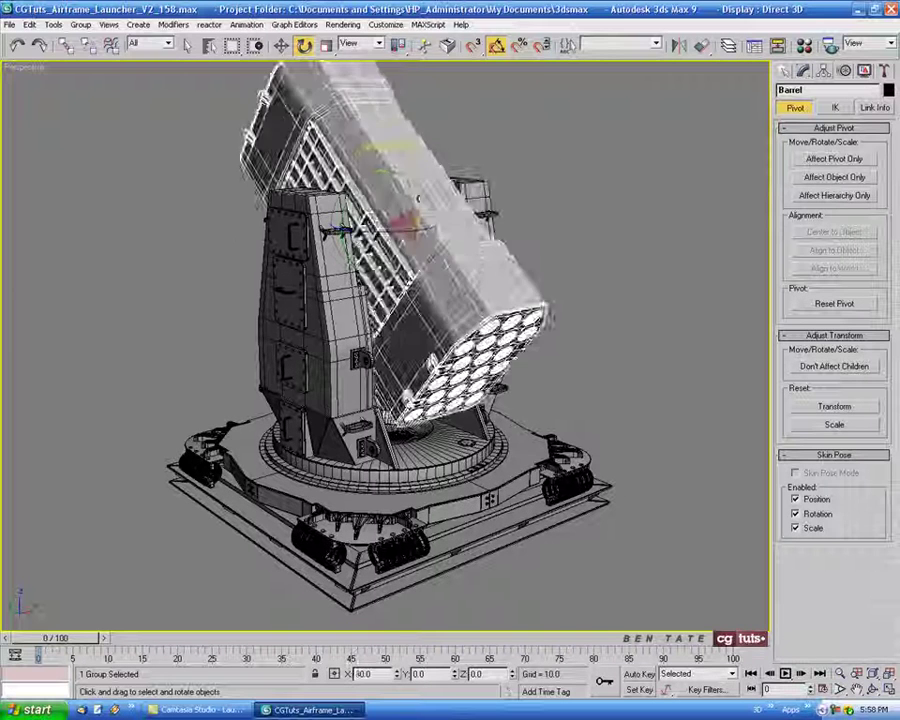
drag(412, 186, 416, 196)
mouse_move(346, 195)
alt+middle_down()
mouse_move(391, 230)
mouse_move(467, 207)
alt+middle_up()
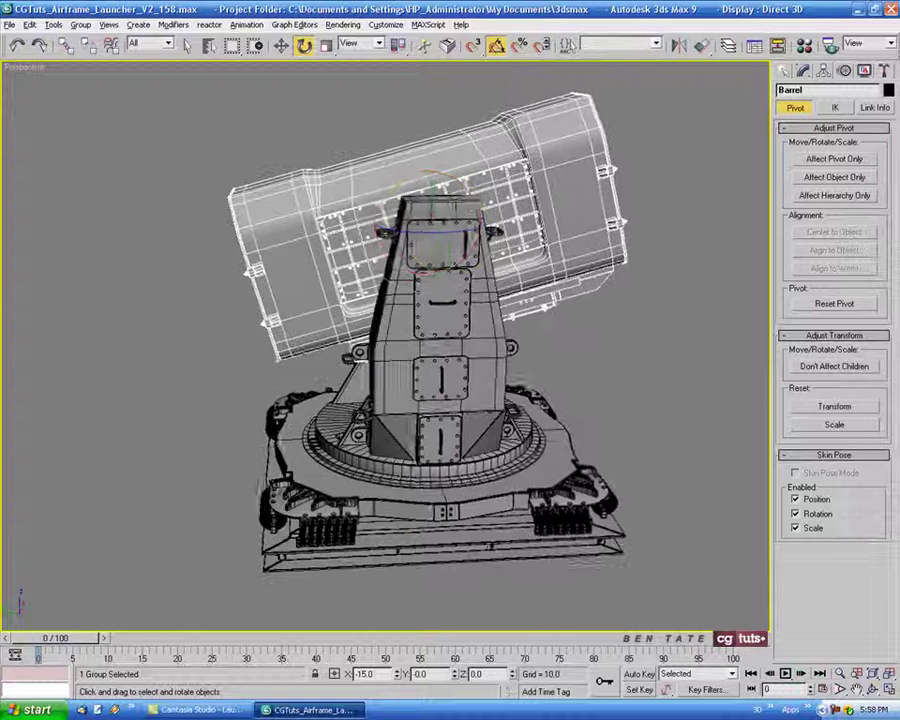
mouse_move(467, 205)
mouse_down()
mouse_move(488, 214)
mouse_move(476, 196)
mouse_move(470, 210)
mouse_up()
alt+middle_drag(470, 210, 524, 316)
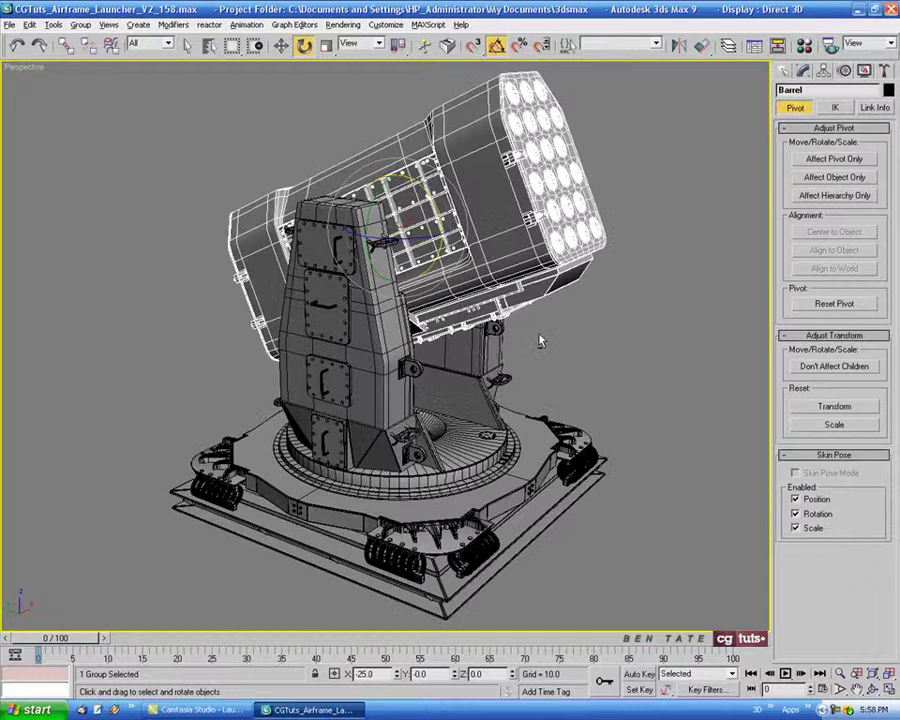
Rotate the Legs group 25 degrees about Z so the linked barrel pod swings with it
click(510, 328)
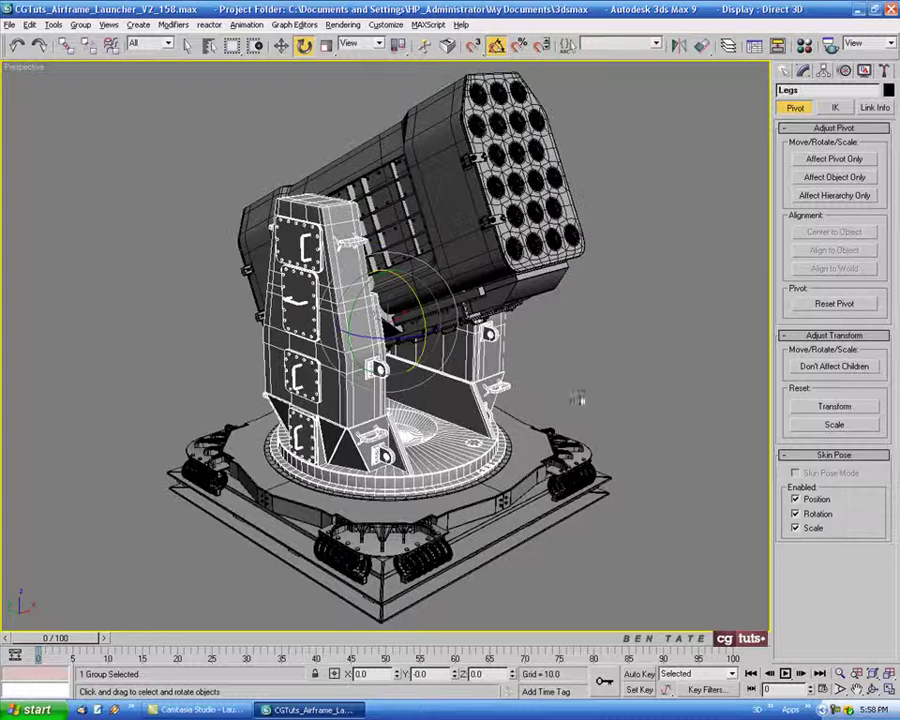
alt+middle_drag(582, 394, 580, 387)
drag(582, 387, 449, 327)
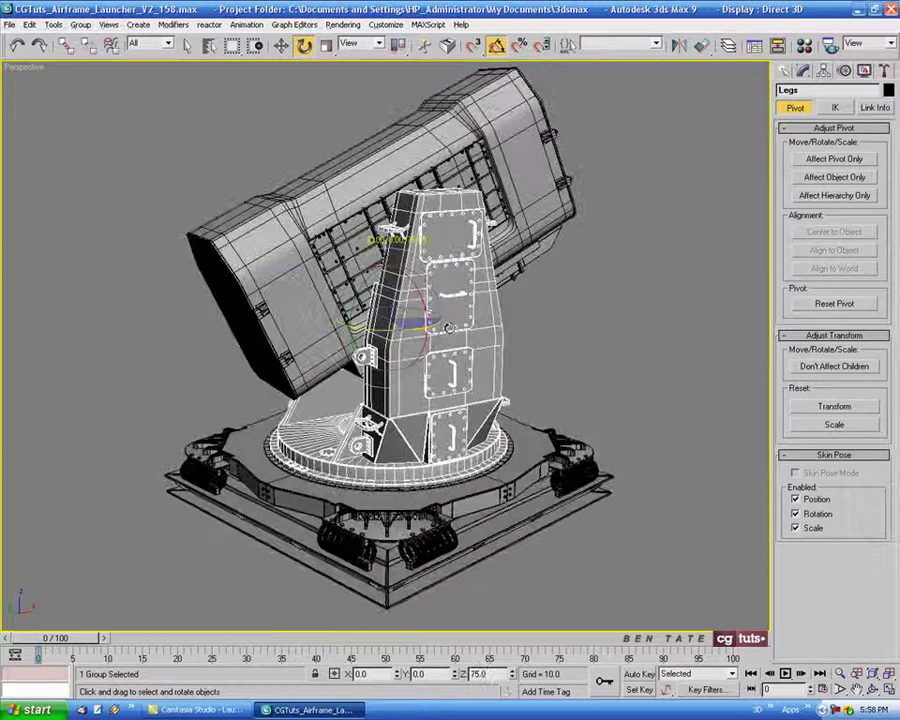
drag(449, 327, 334, 473)
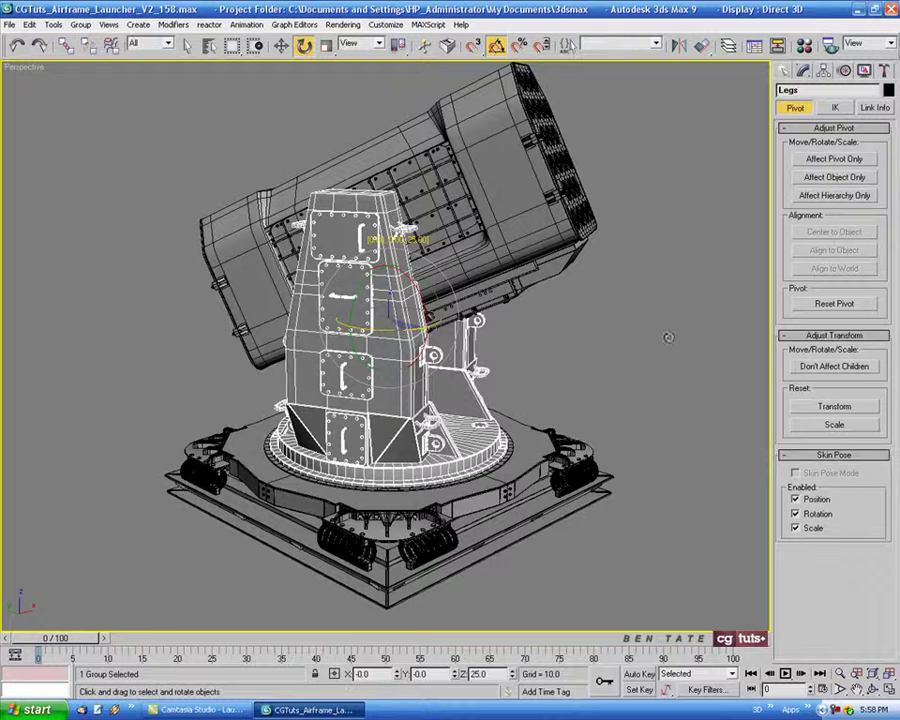
mouse_move(468, 240)
alt+middle_down()
mouse_move(660, 355)
mouse_move(580, 393)
alt+middle_up()
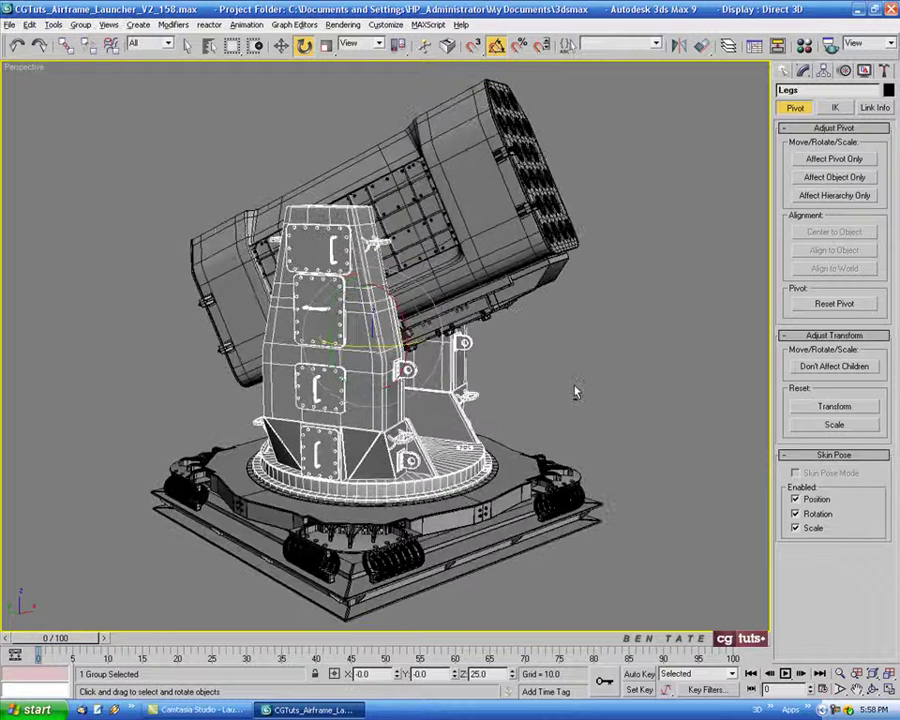
Return to Select and Move and deselect everything in the scene
click(281, 45)
click(620, 330)
mouse_move(620, 330)
alt+middle_down()
mouse_move(641, 335)
mouse_move(637, 358)
mouse_move(571, 364)
mouse_move(635, 360)
alt+middle_up()
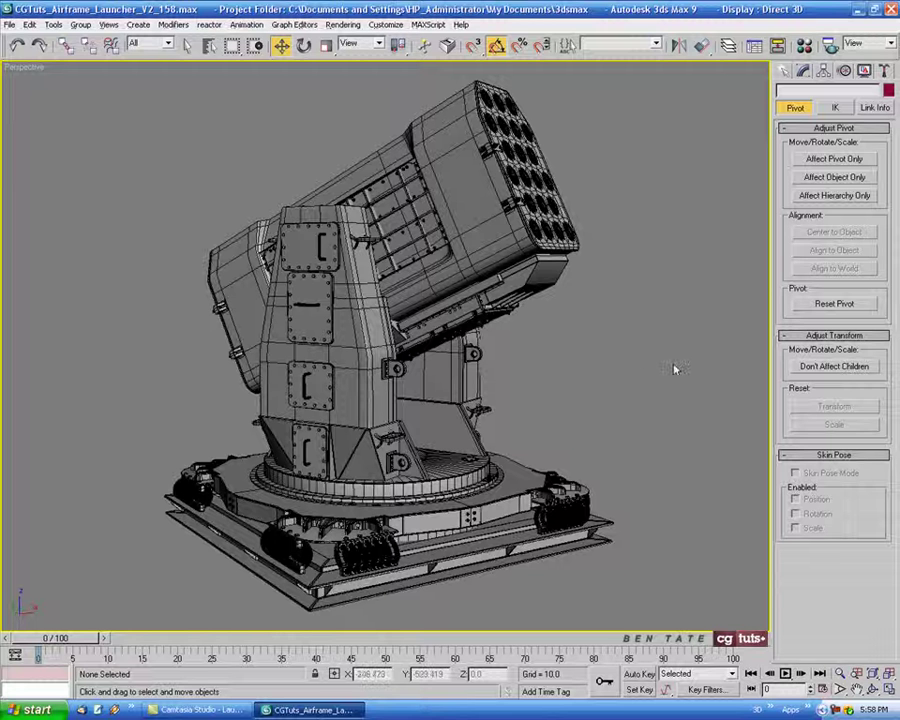
middle_drag(649, 378, 647, 382)
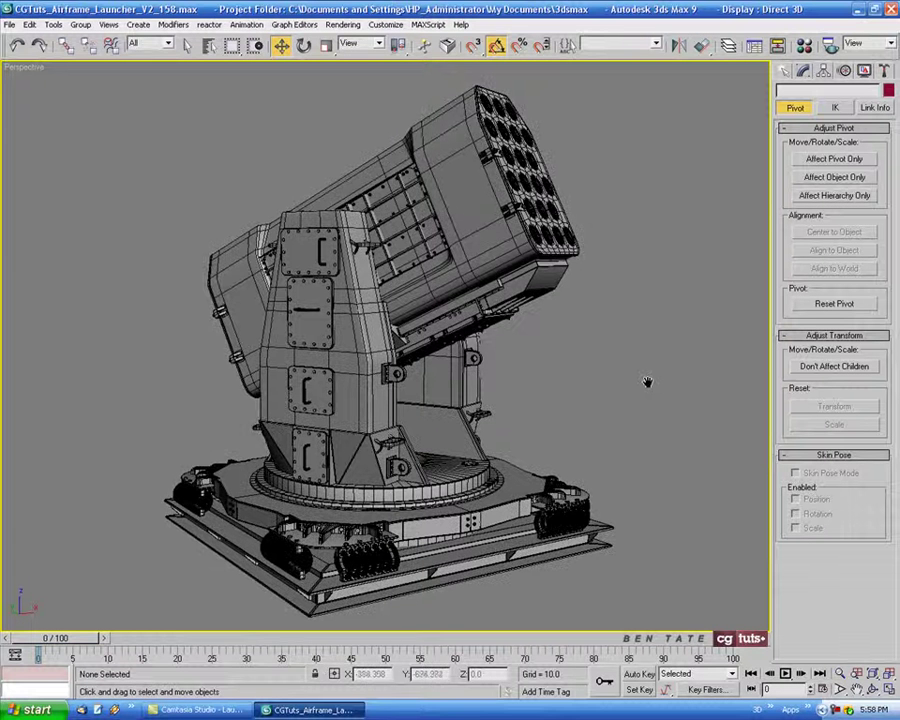